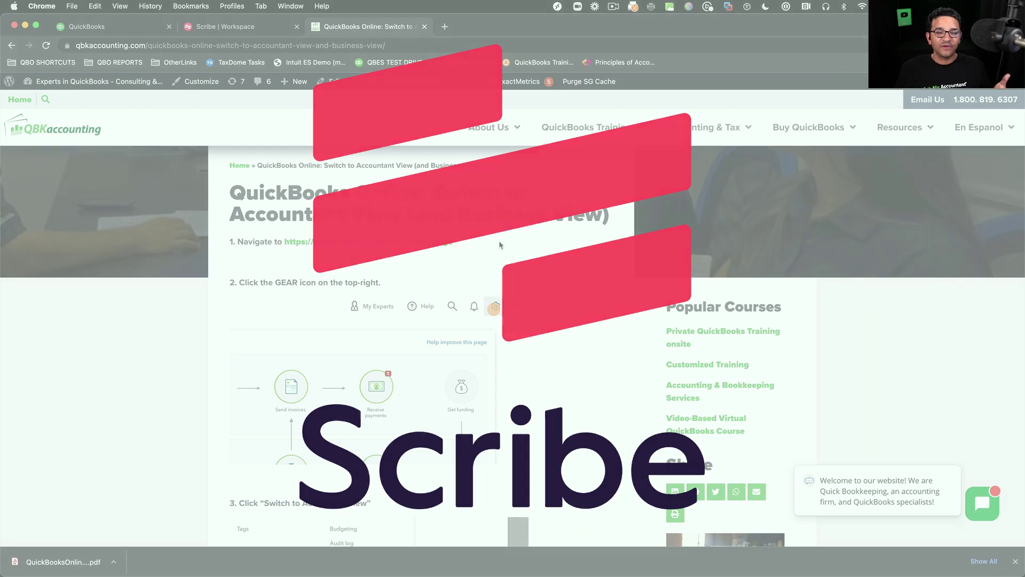
- Review the published how-to article on switching to Accountant View and Business View, from its title through the Business View section
scroll(499, 275, "down", 1)
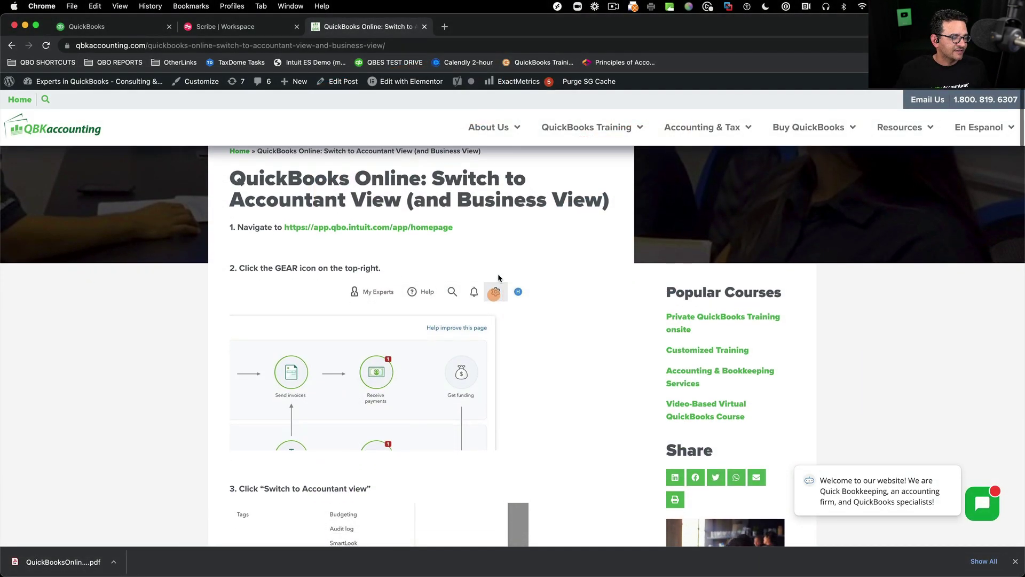
scroll(503, 278, "down", 2)
scroll(503, 277, "up", 1)
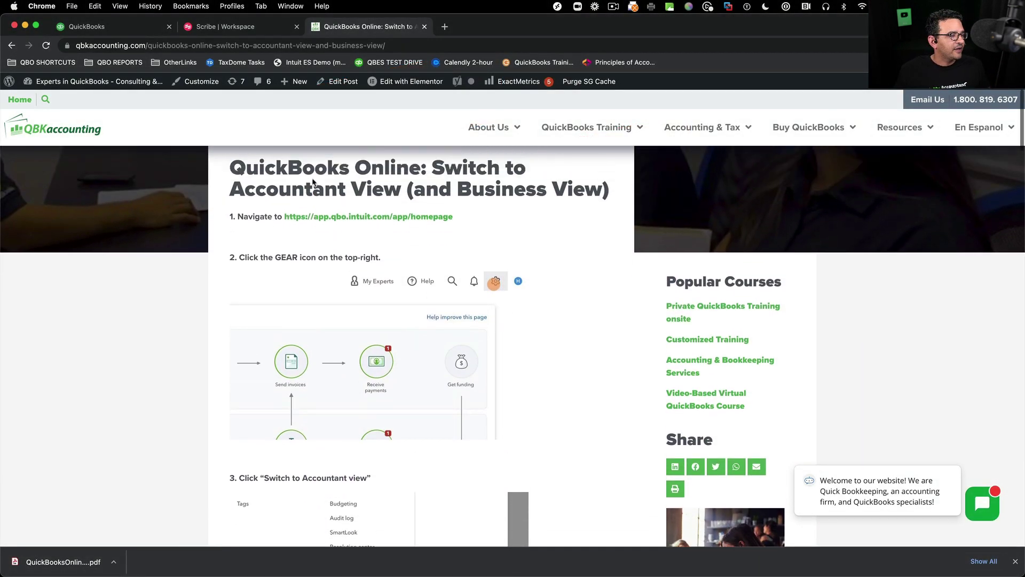
left_click_drag(230, 163, 609, 188)
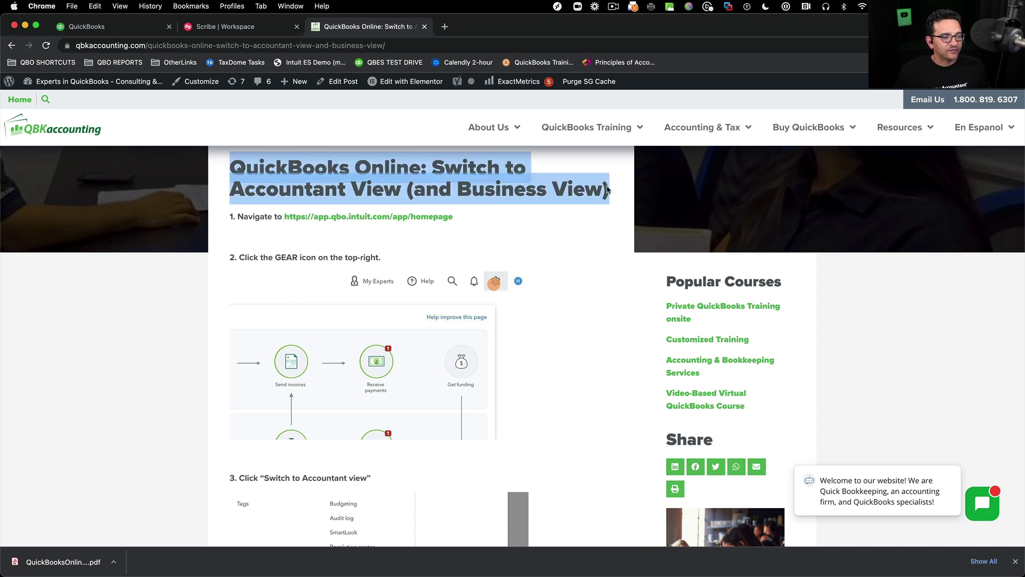
scroll(594, 286, "down", 2)
left_click_drag(231, 192, 285, 192)
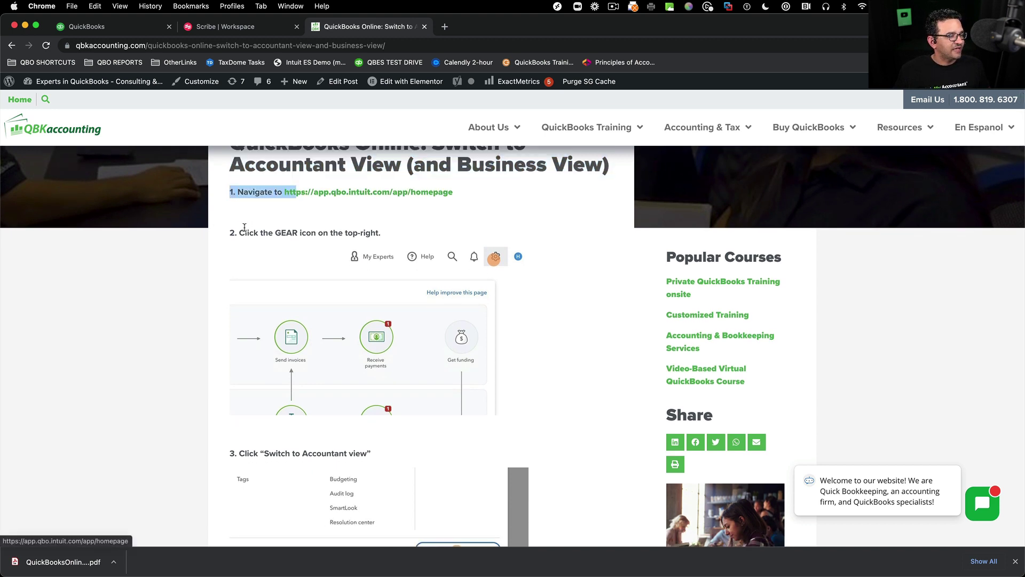
left_click_drag(239, 233, 361, 233)
scroll(359, 277, "down", 3)
scroll(359, 277, "down", 2)
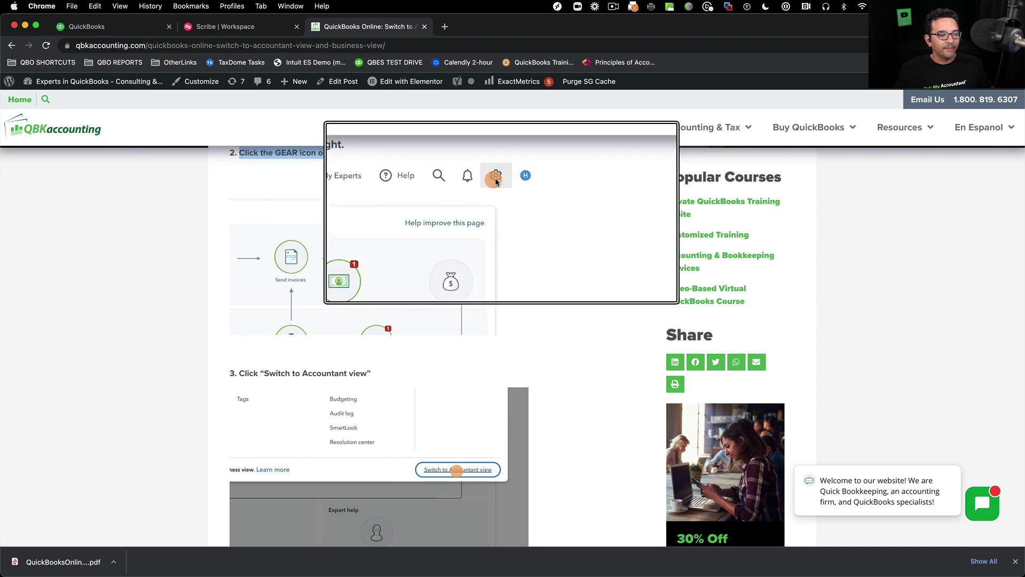
scroll(515, 232, "down", 15)
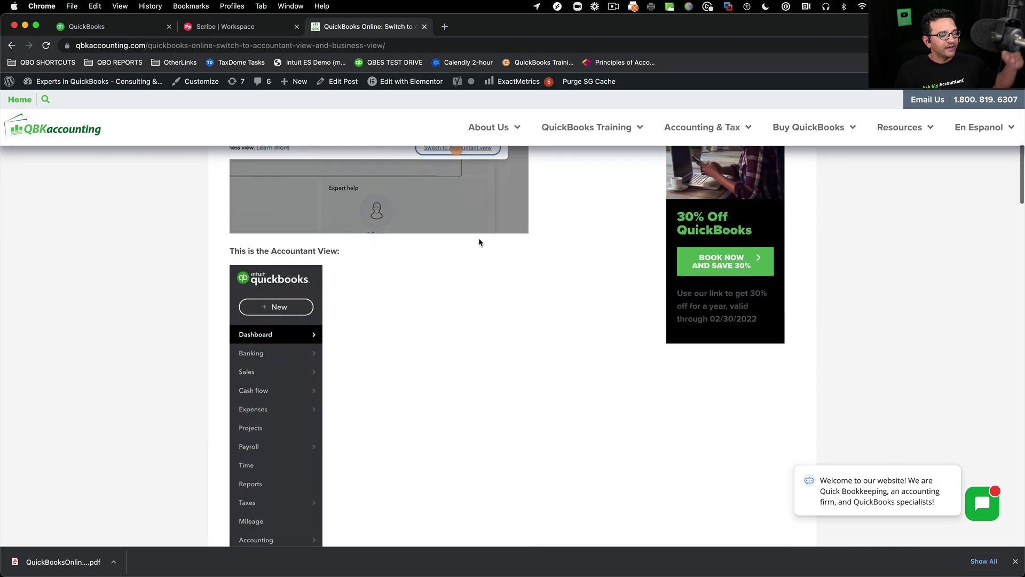
scroll(477, 238, "down", 20)
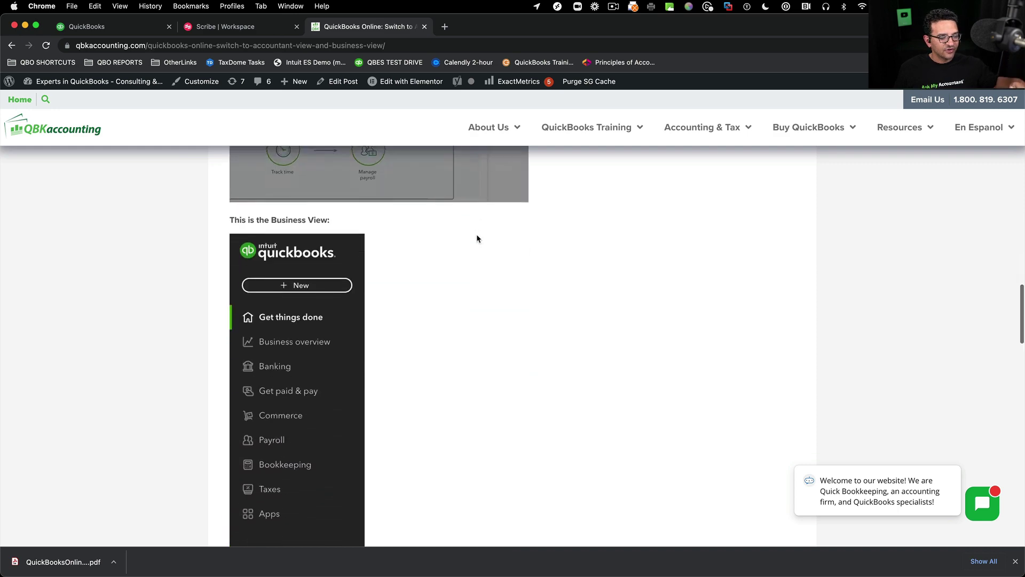
scroll(476, 239, "up", 20)
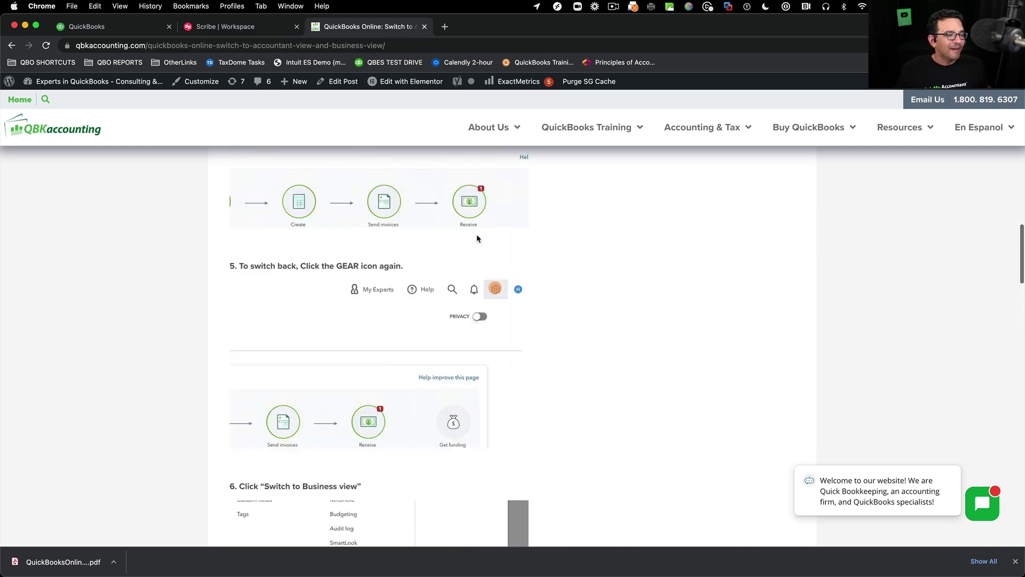
scroll(477, 237, "up", 7)
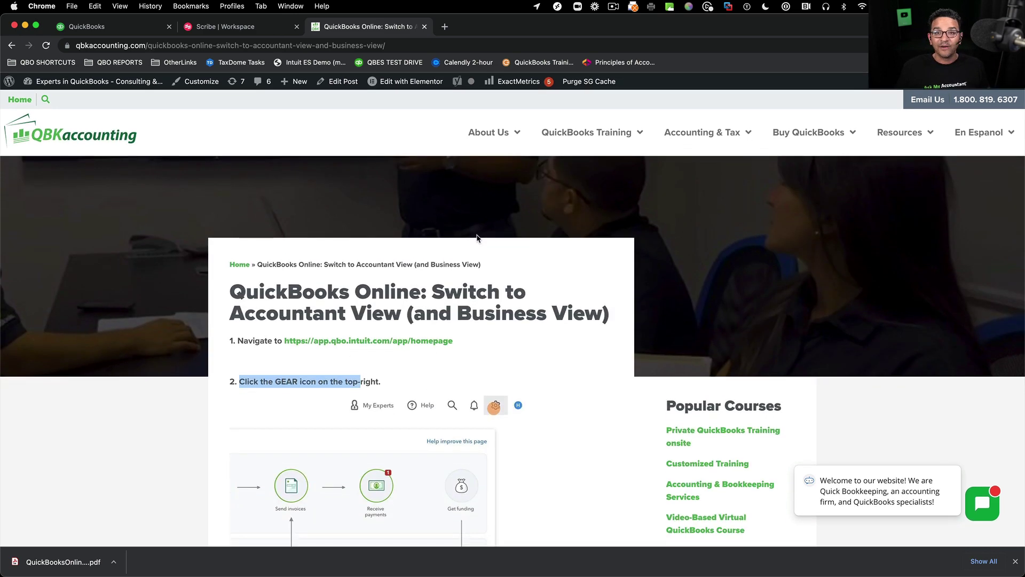
- In the Scribe workspace, open the "QuickBooks Online: Switch to Accountant View (and Business View)" guide and copy its shareable link
left_click(235, 29)
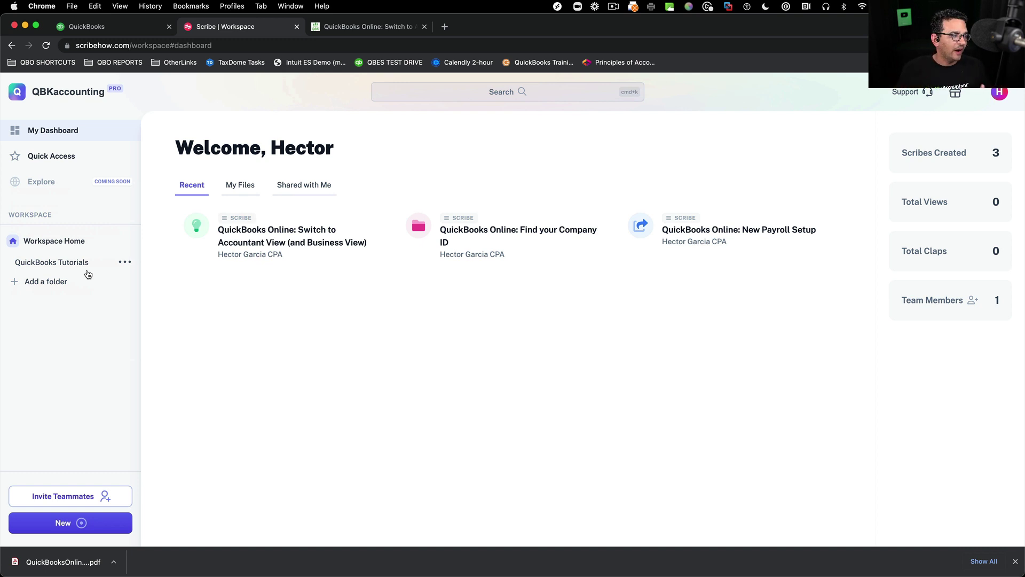
left_click(300, 234)
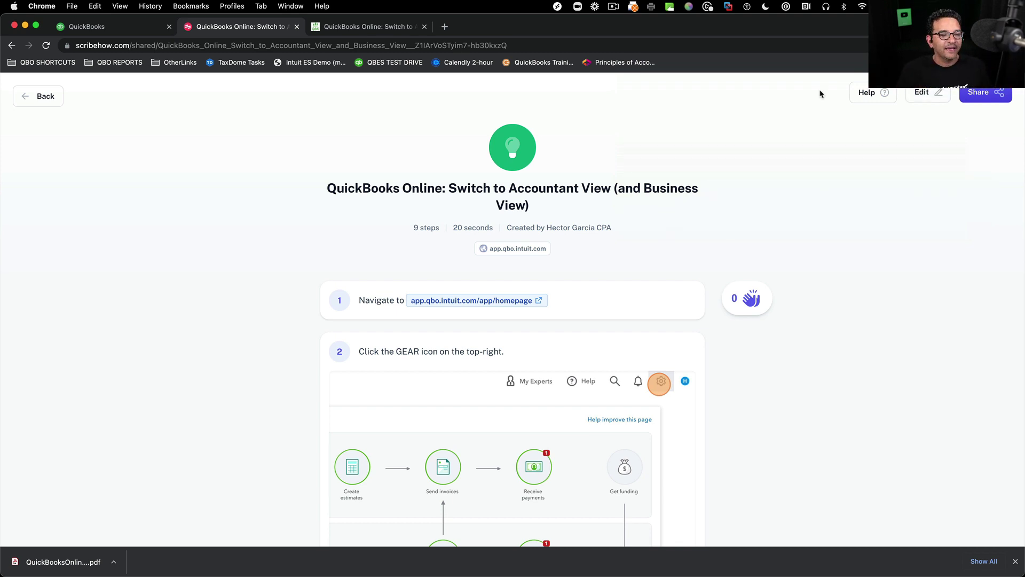
left_click(998, 98)
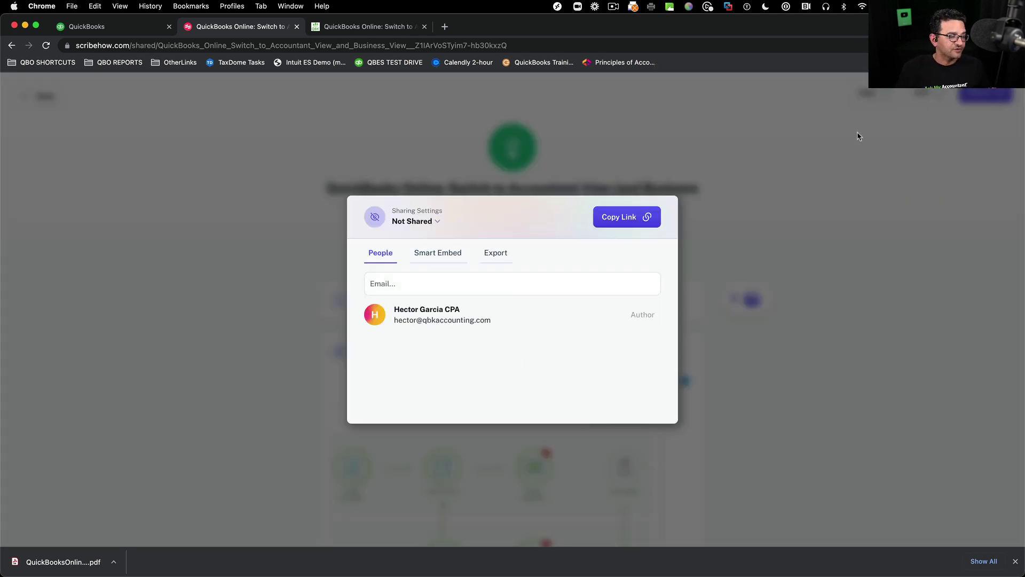
left_click(393, 283)
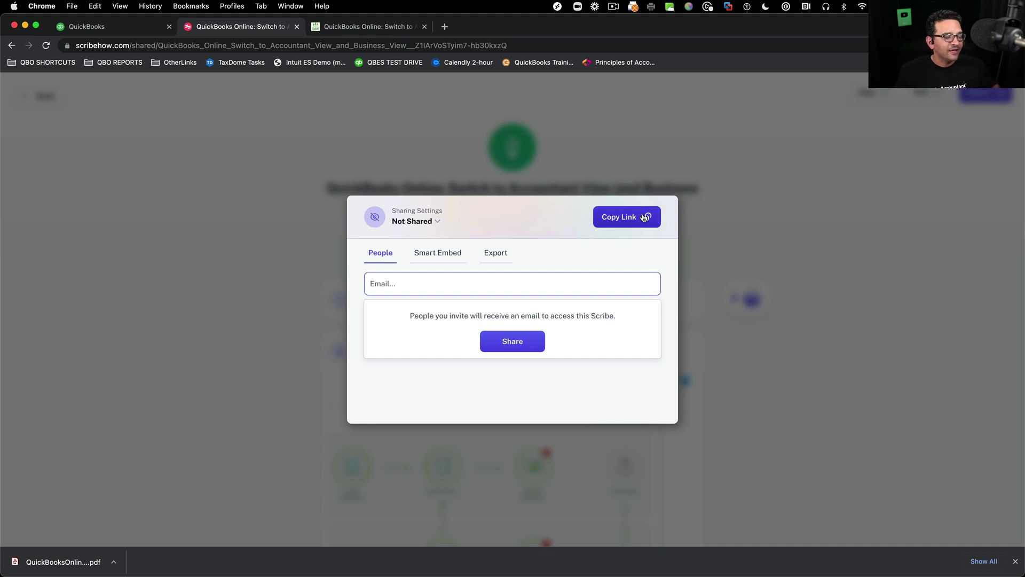
left_click(614, 218)
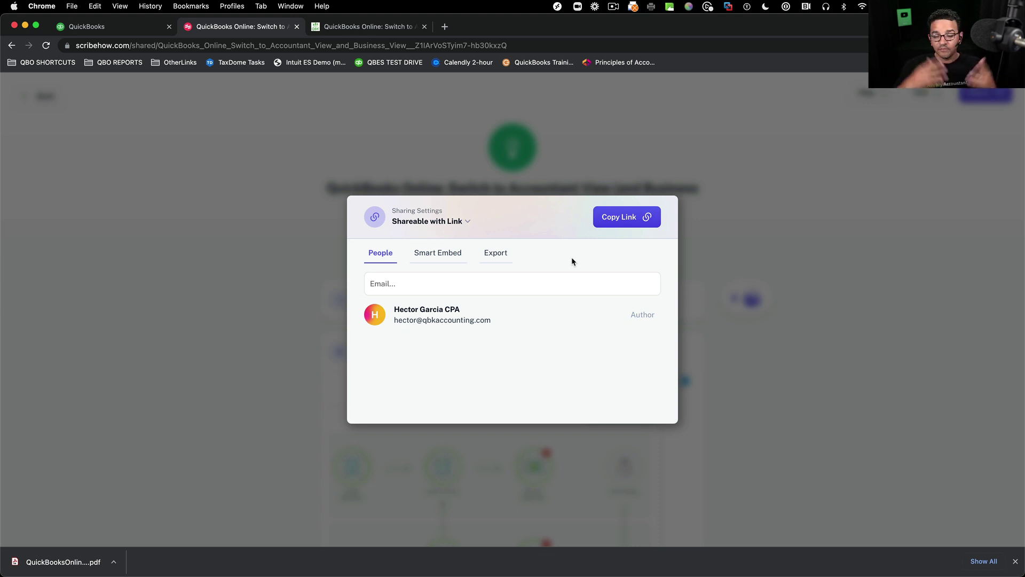
- Check the guide's Smart Embed snippet, then export the guide as a PDF and look through the exported file
left_click(437, 254)
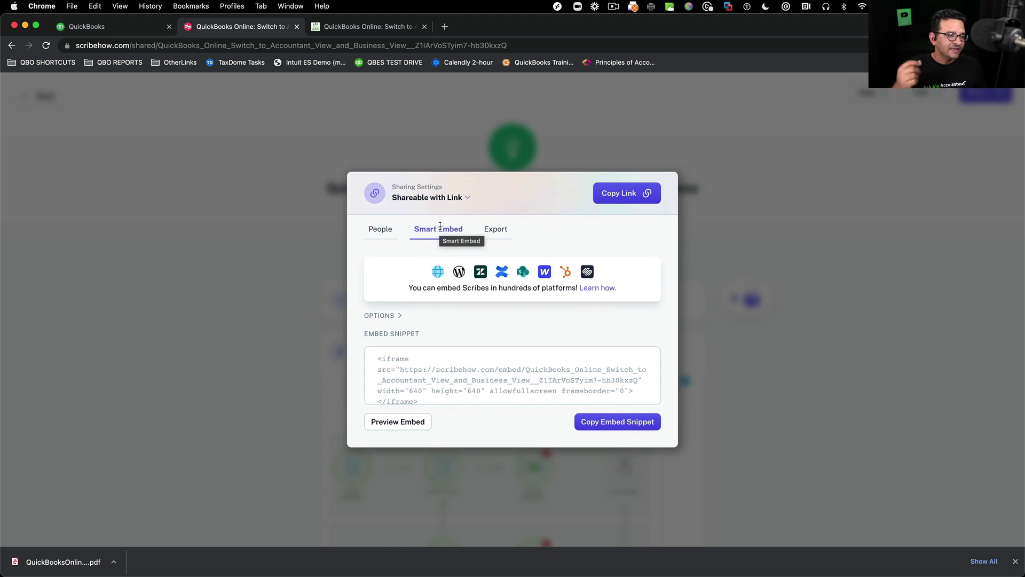
left_click(497, 231)
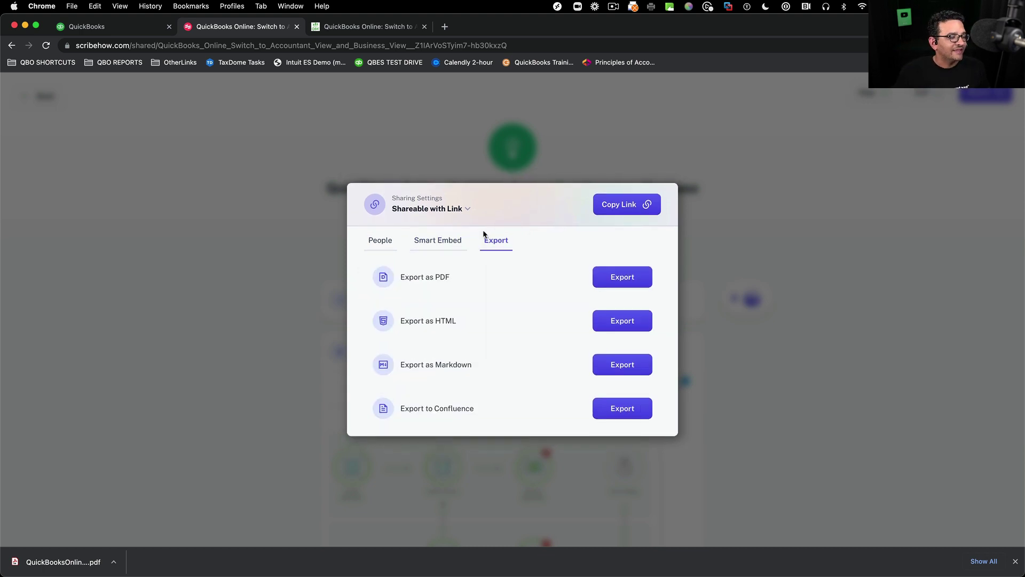
left_click(641, 278)
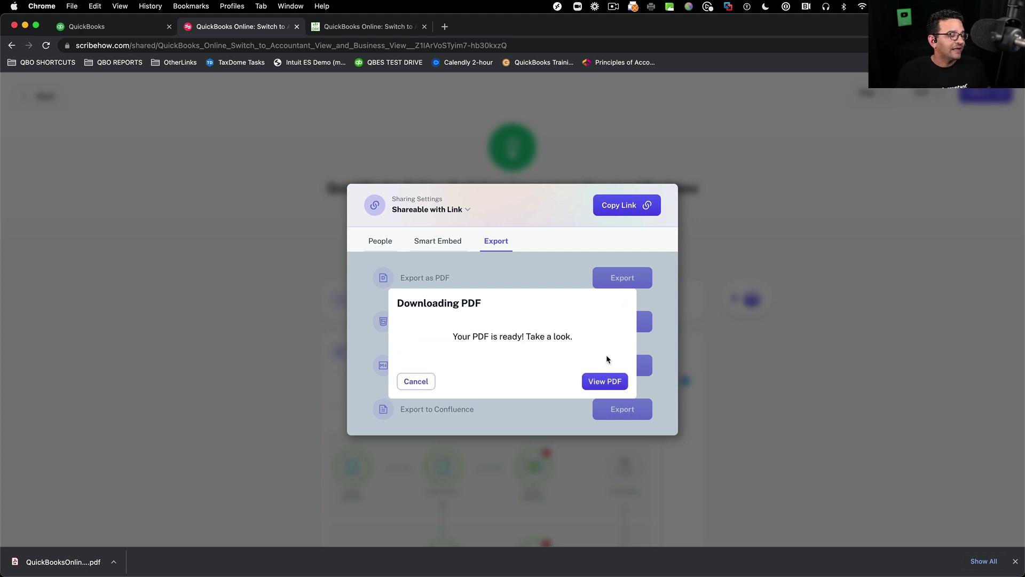
left_click(604, 382)
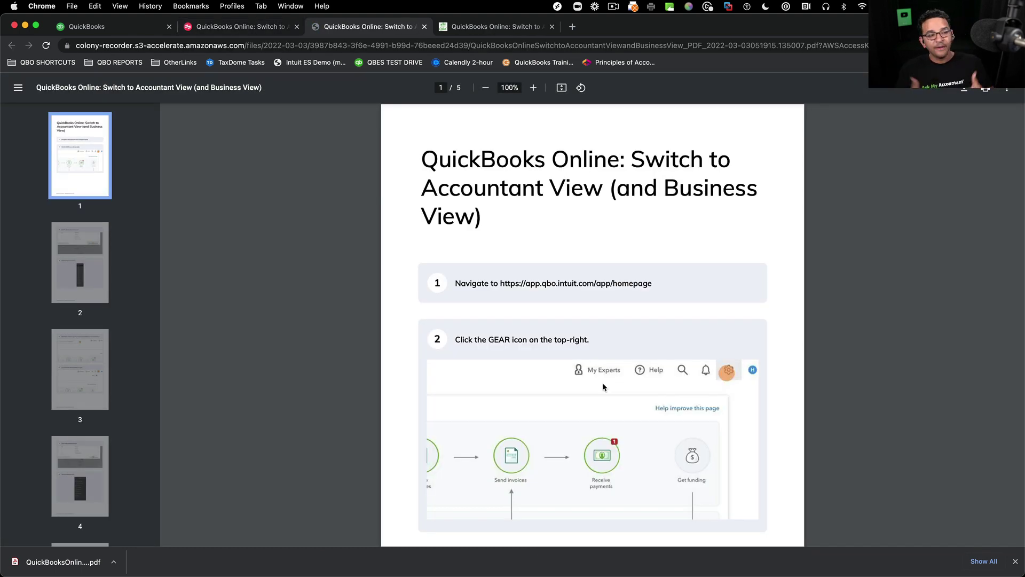
scroll(602, 379, "down", 15)
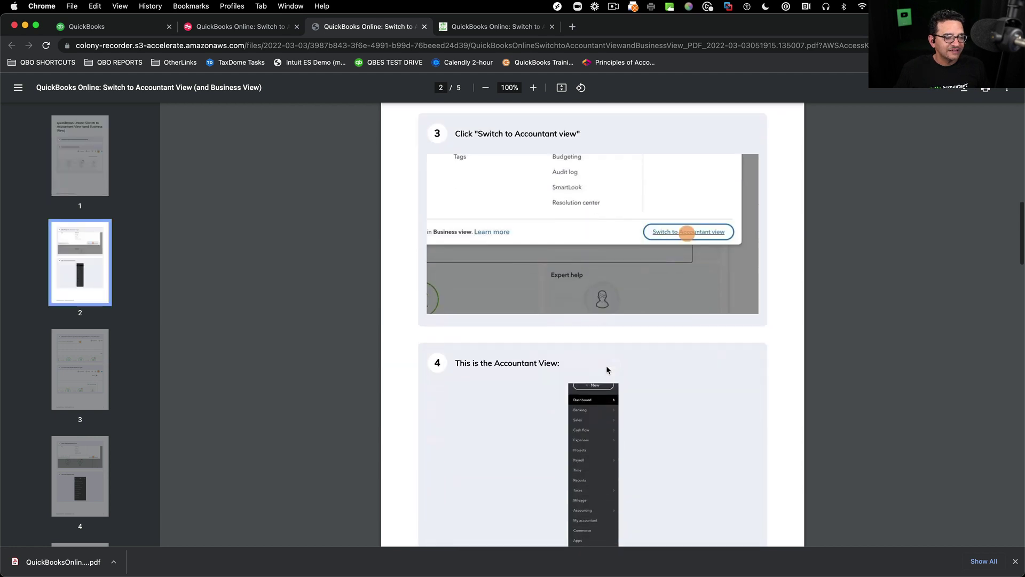
- Close the exported PDF and the guide's sharing settings, and return to the Scribe workspace dashboard
left_click(425, 26)
left_click(388, 136)
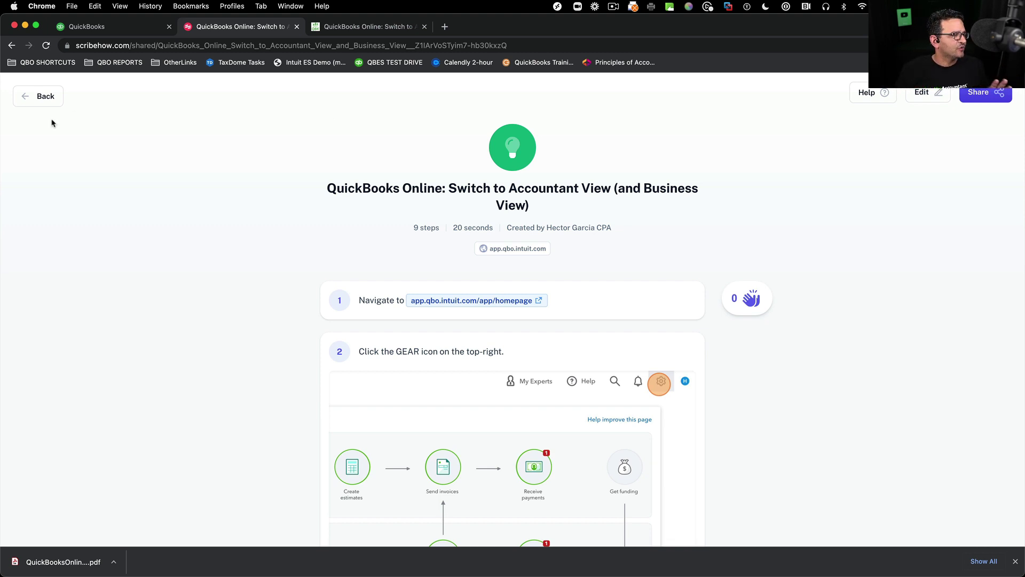
left_click(43, 97)
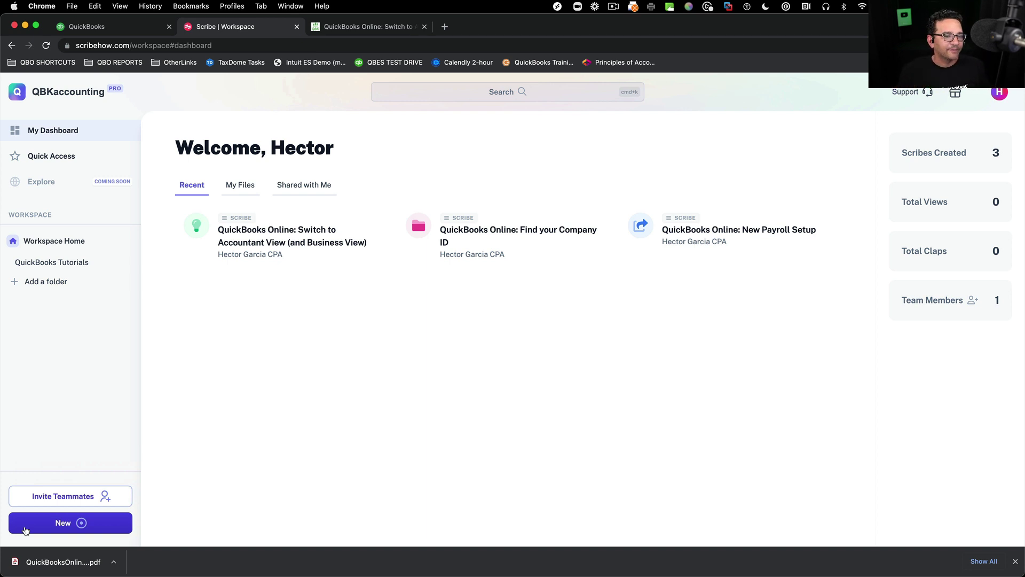
- Switch to QuickBooks Online and start a new Scribe recording from its dashboard page
left_click(136, 32)
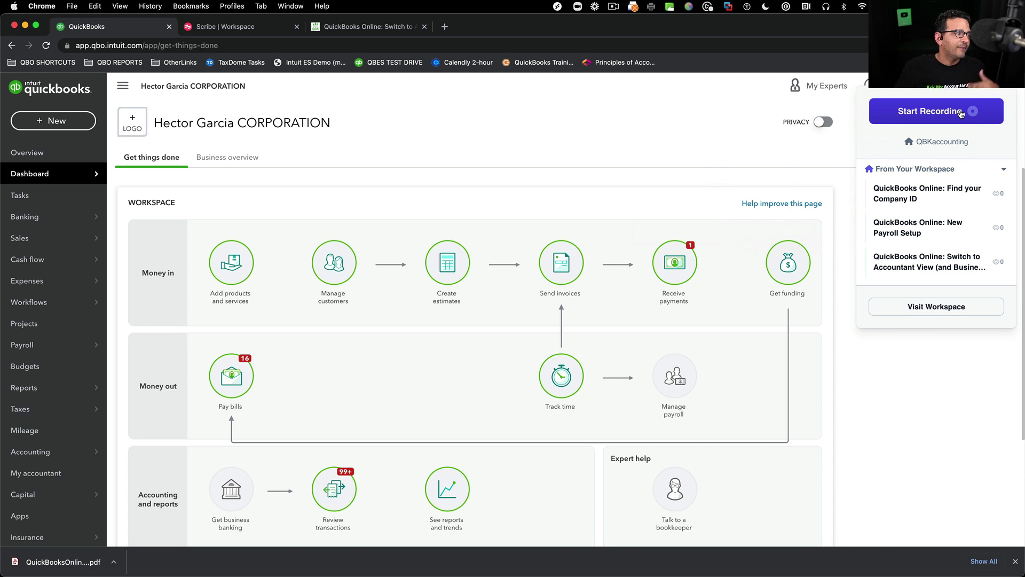
left_click(259, 31)
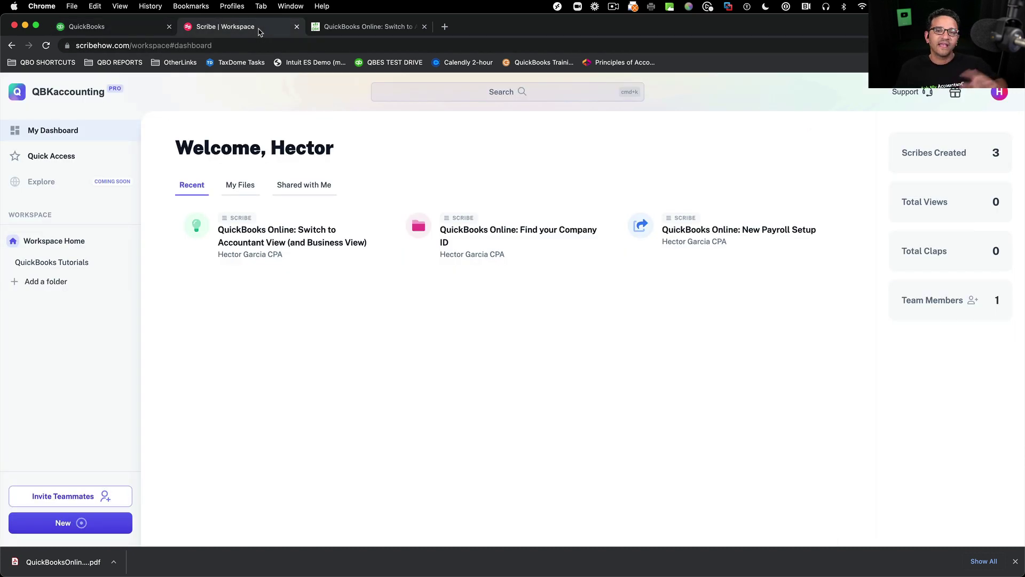
left_click(104, 27)
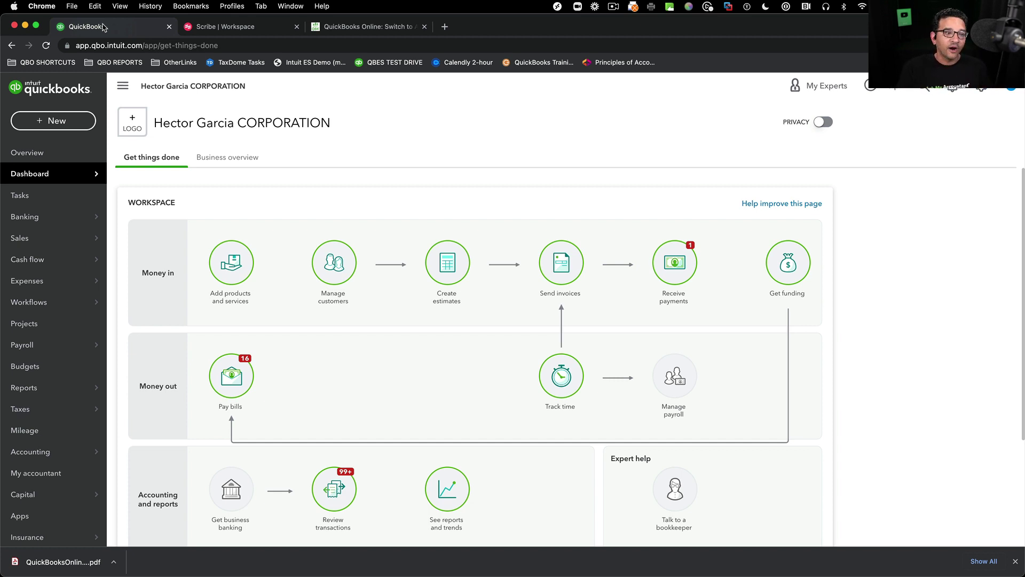
left_click(939, 46)
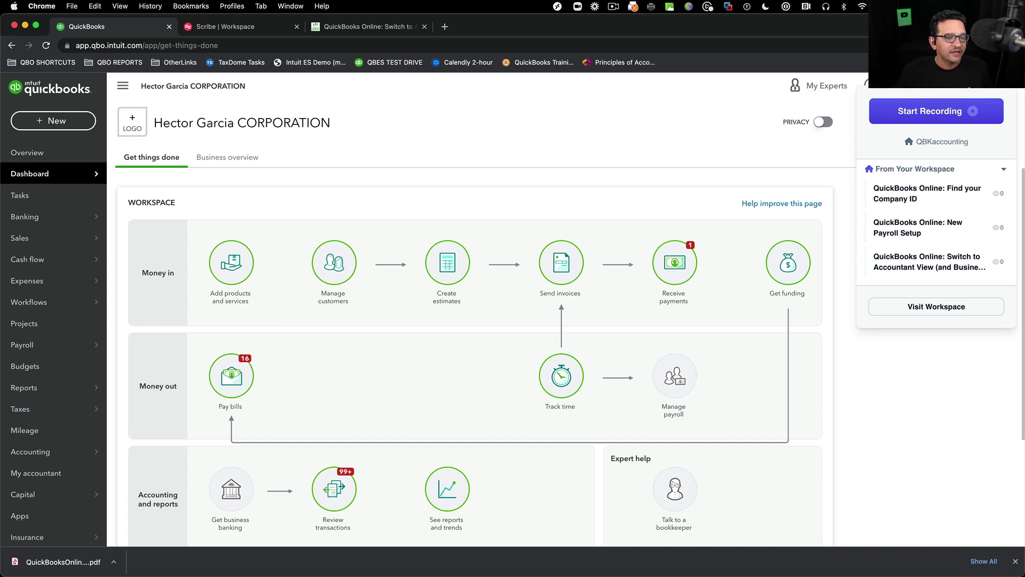
left_click(963, 112)
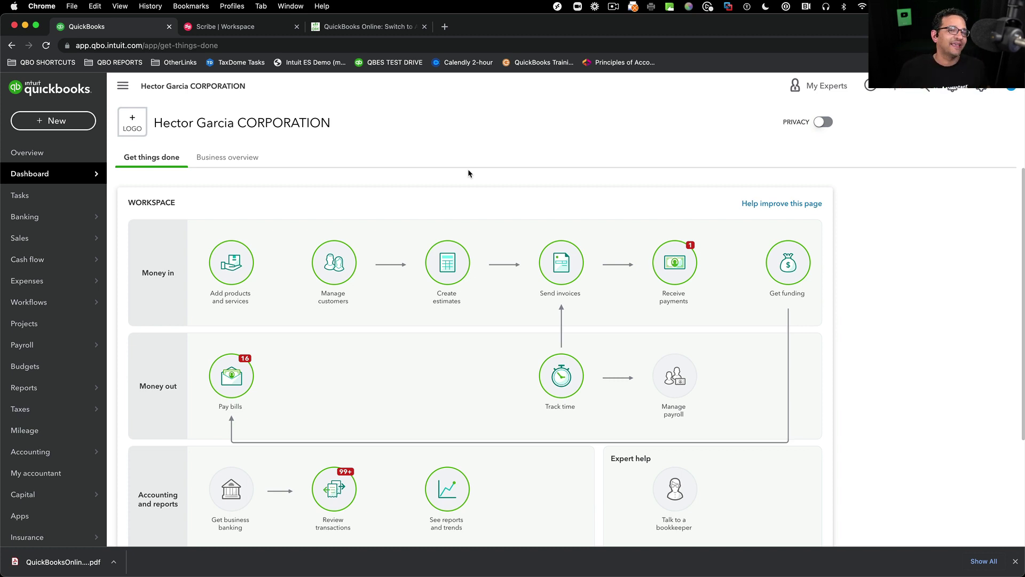
- Open the Profit and Loss report from the favorites among the standard reports
mouse_move(22, 389)
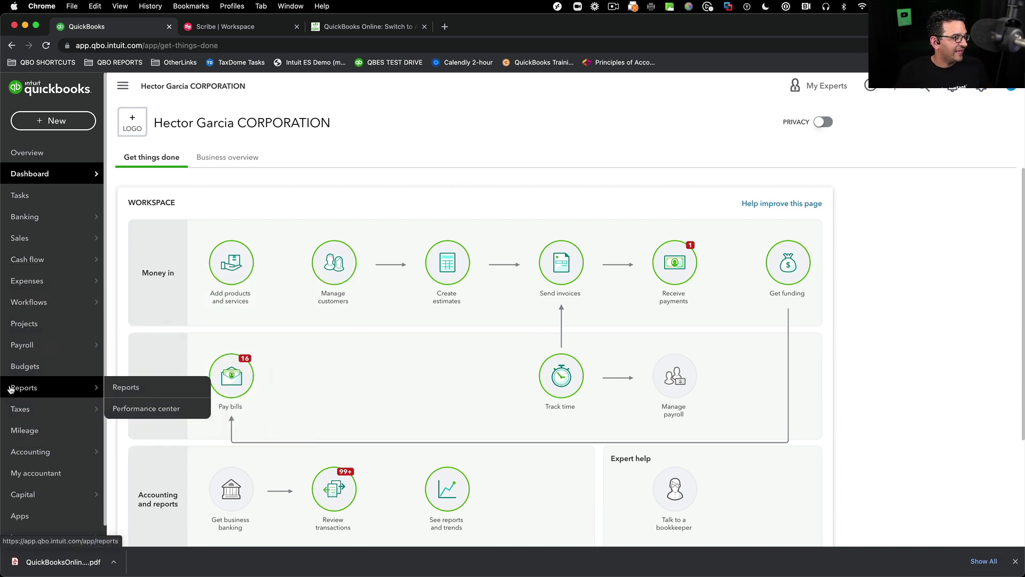
left_click(15, 388)
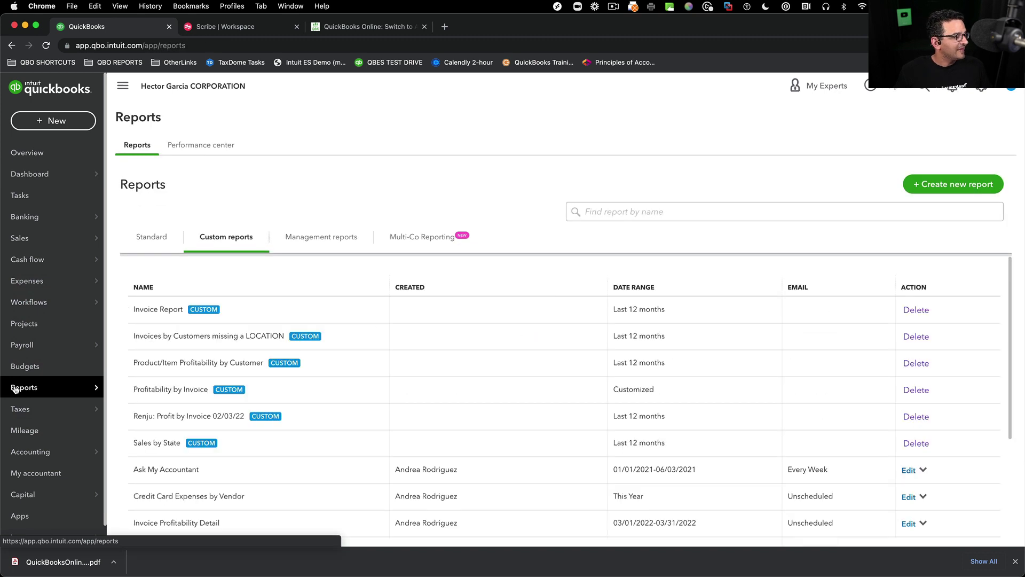
left_click(156, 237)
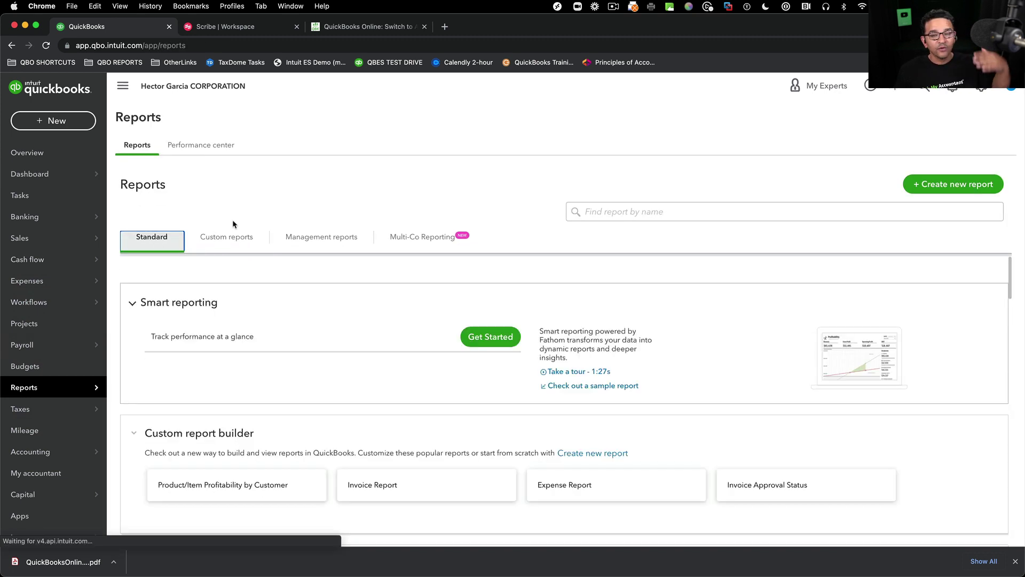
scroll(275, 367, "down", 3)
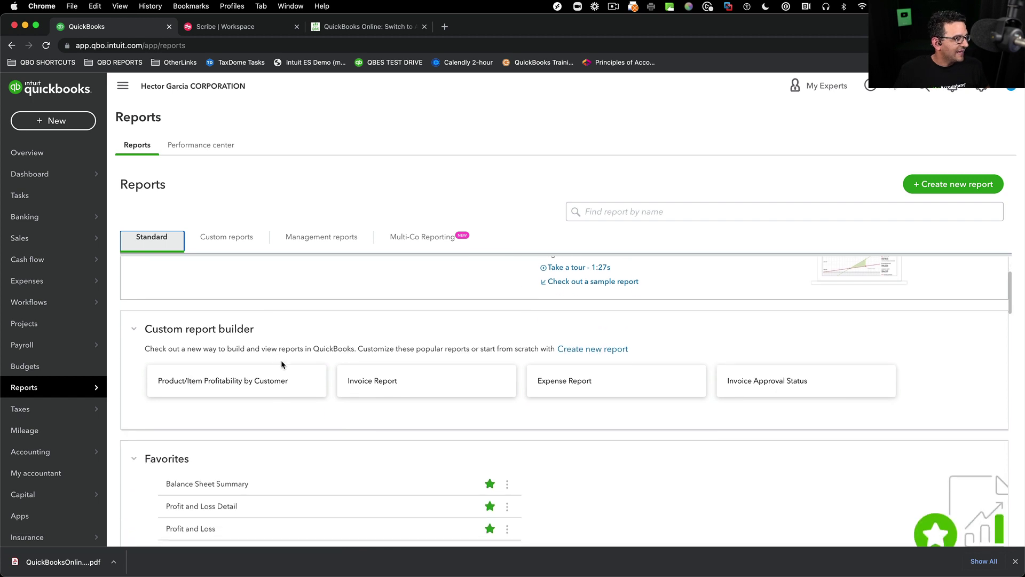
scroll(281, 364, "down", 5)
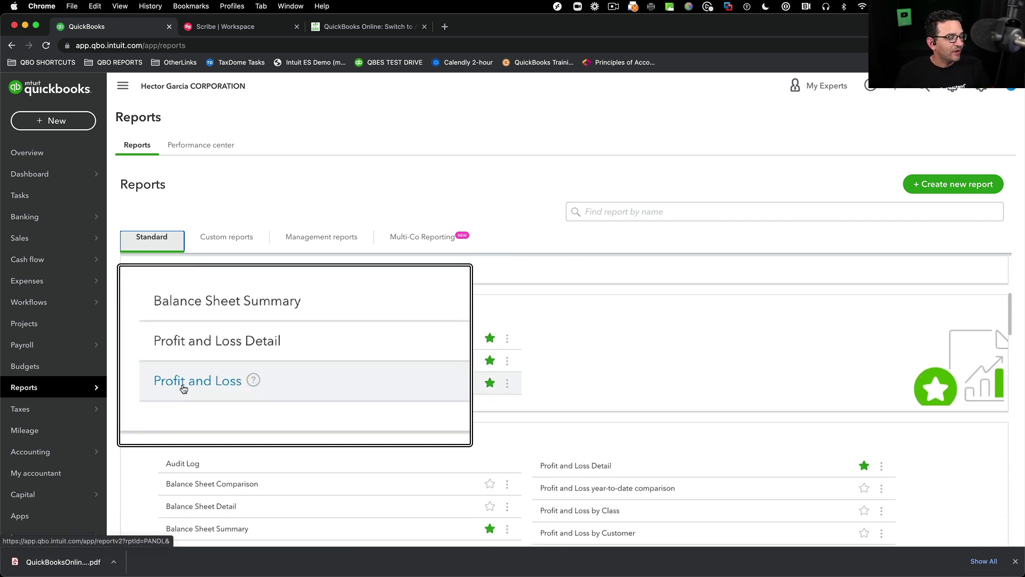
left_click(183, 384)
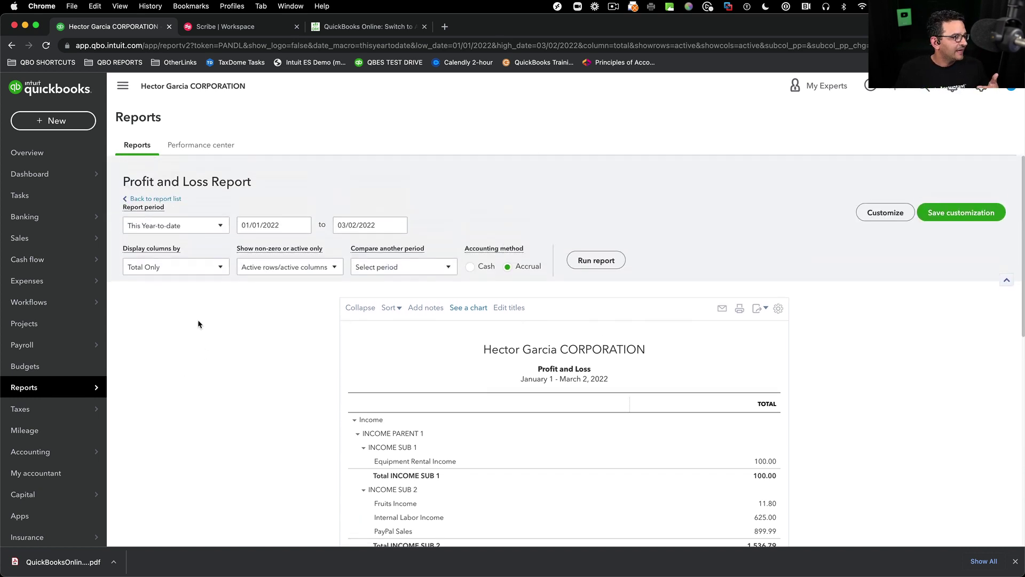
- Set the Profit and Loss report period to Last Year
left_click(156, 226)
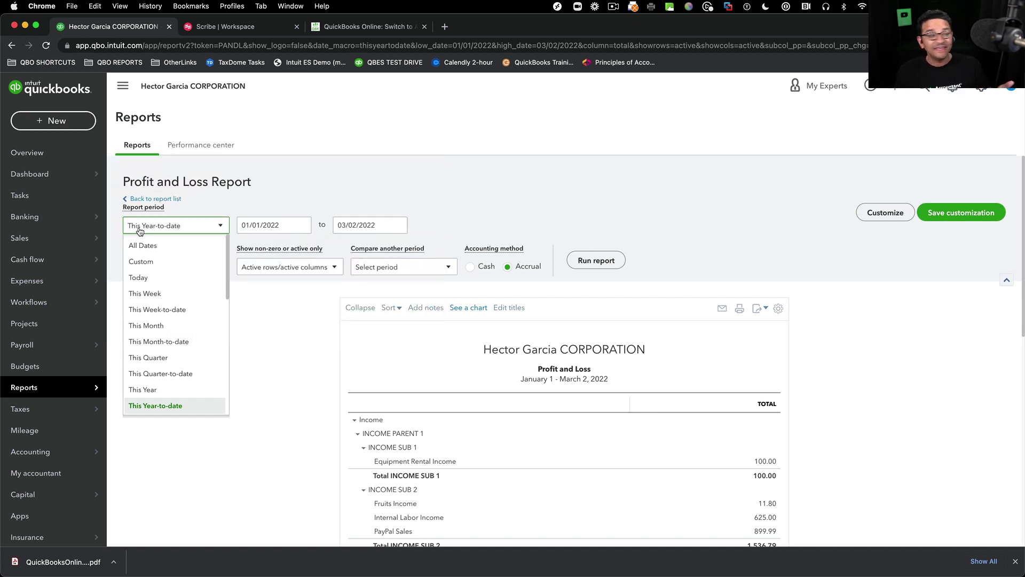
scroll(165, 318, "down", 3)
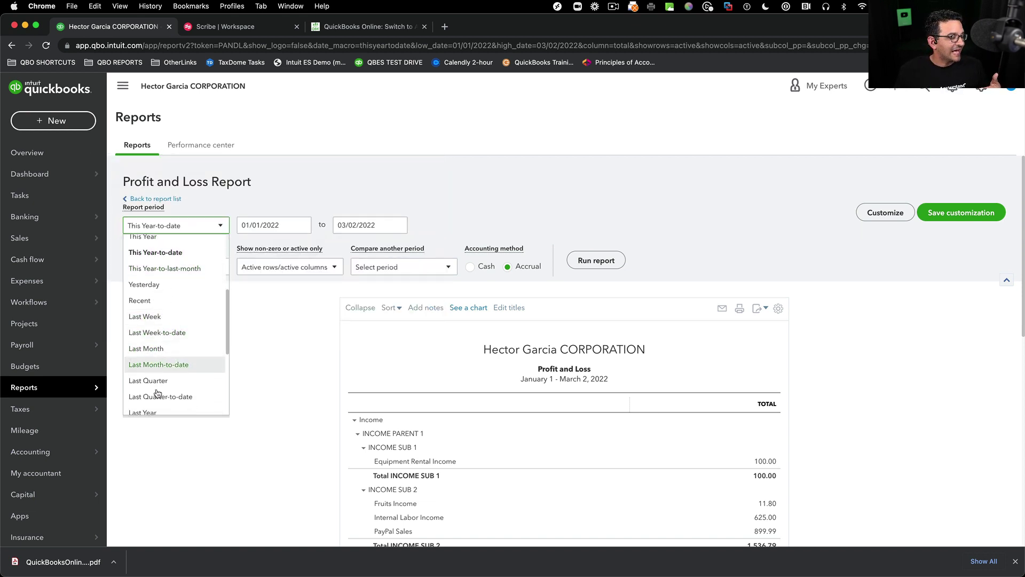
scroll(154, 384, "down", 2)
left_click(152, 394)
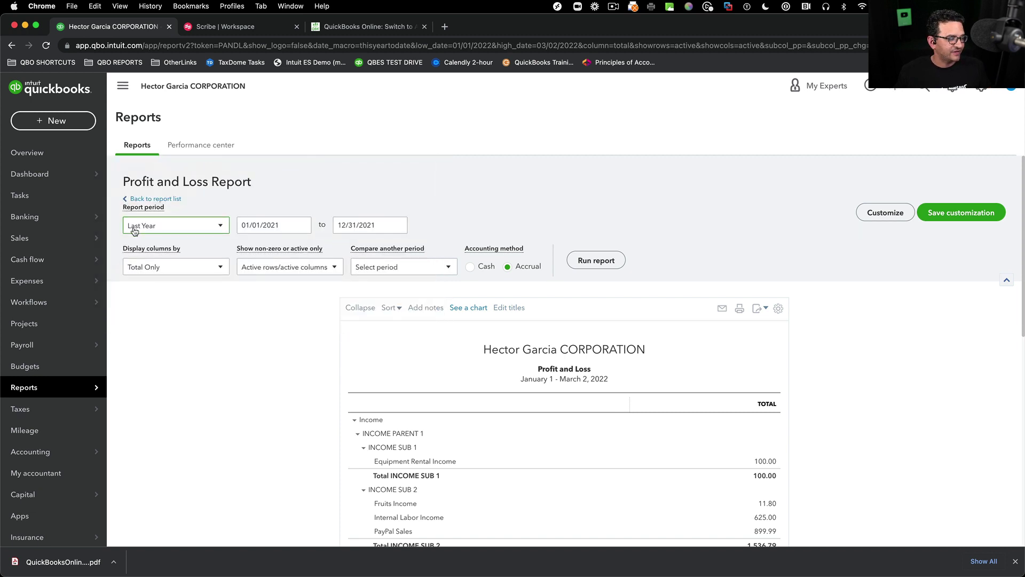
- Display the Profit and Loss report's columns by Months and run the report
left_click(149, 266)
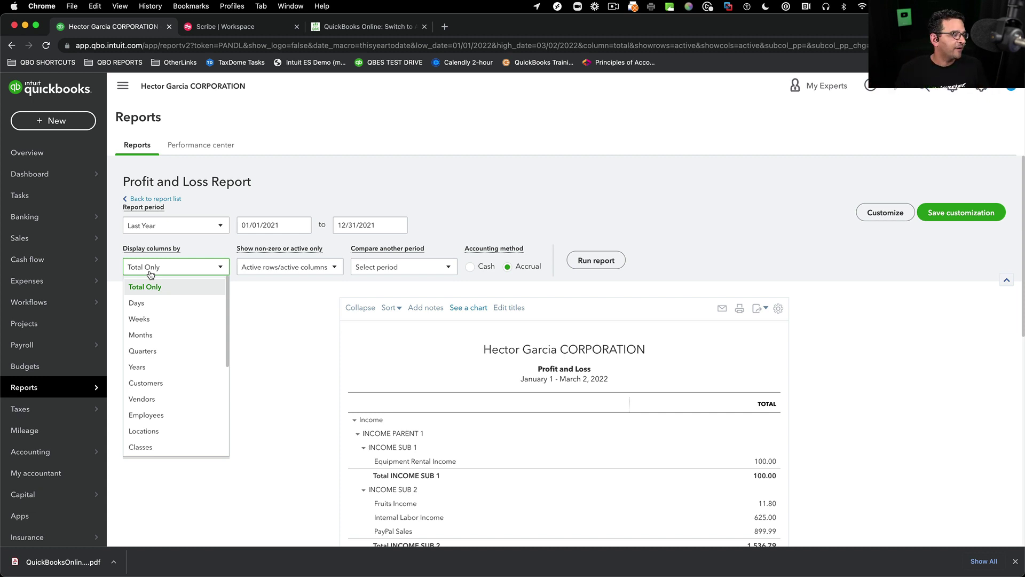
left_click(150, 270)
left_click(140, 271)
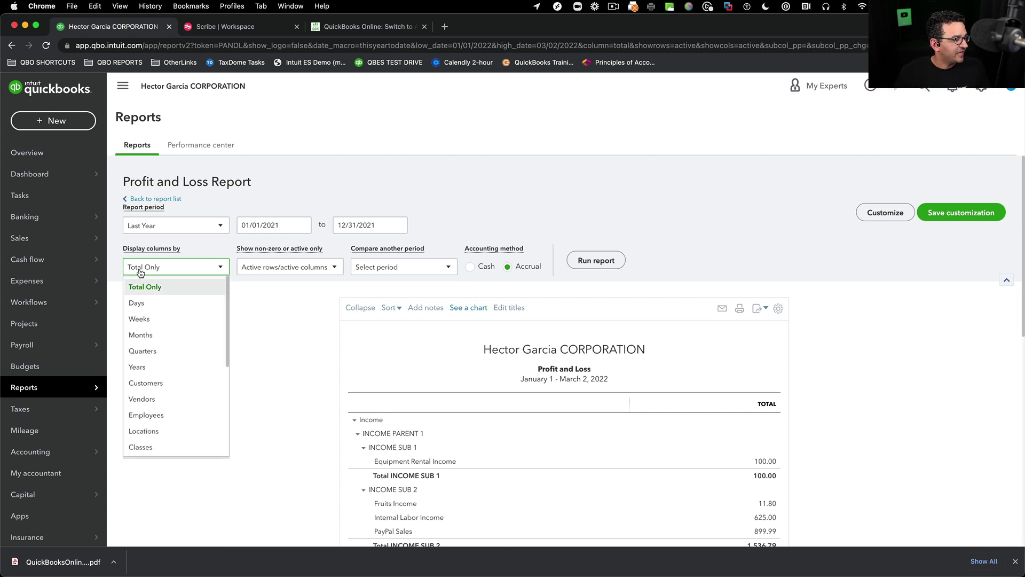
left_click(141, 337)
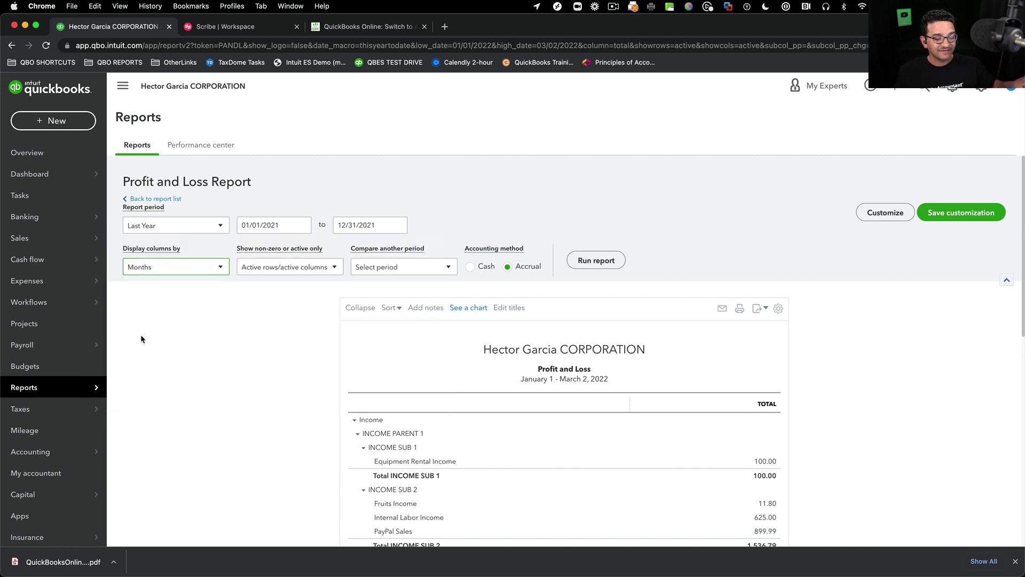
left_click(599, 261)
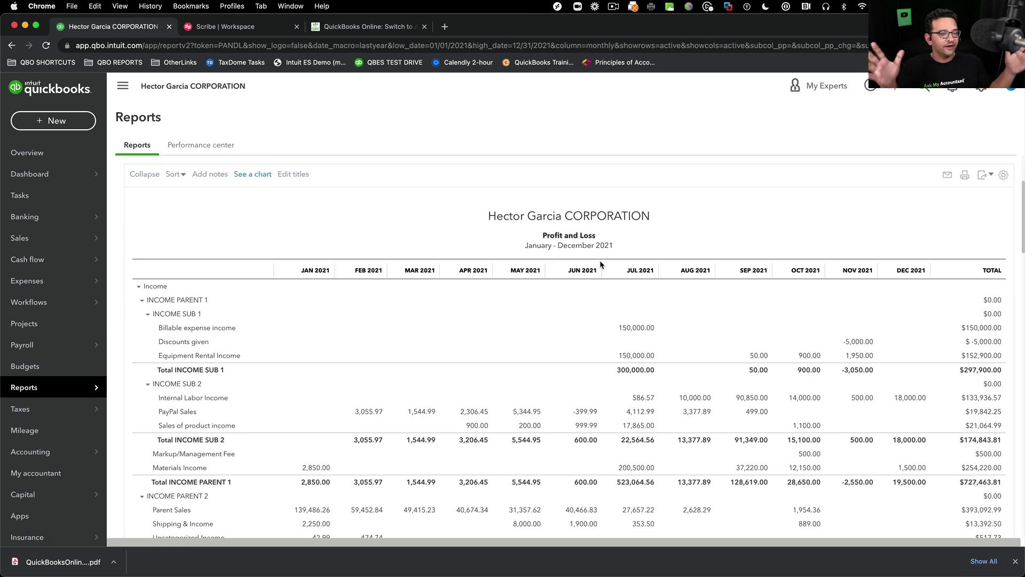
- Collapse the Profit and Loss report's sub-accounts and look through the condensed rows
scroll(450, 252, "up", 3)
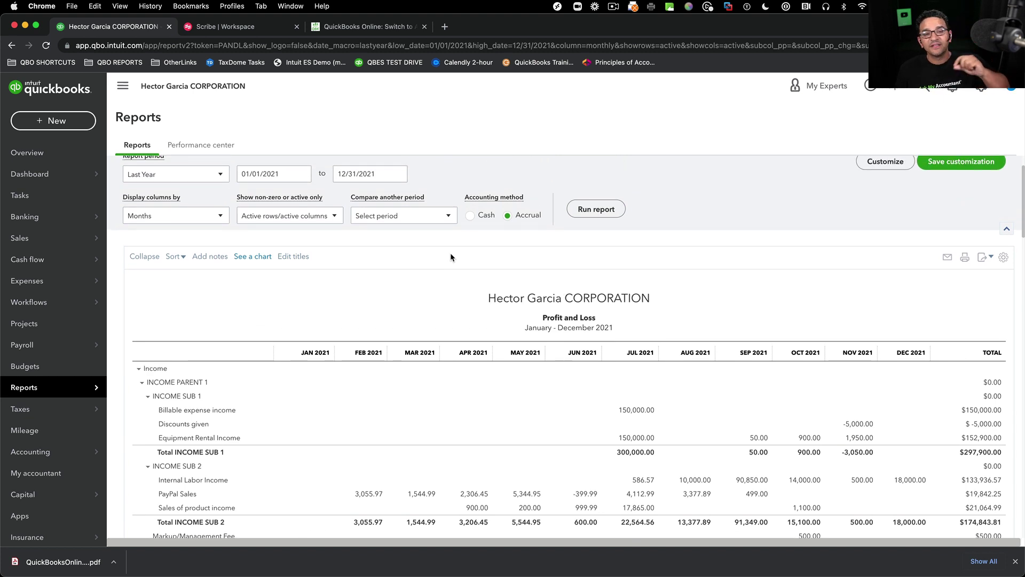
left_click(140, 257)
scroll(223, 268, "down", 3)
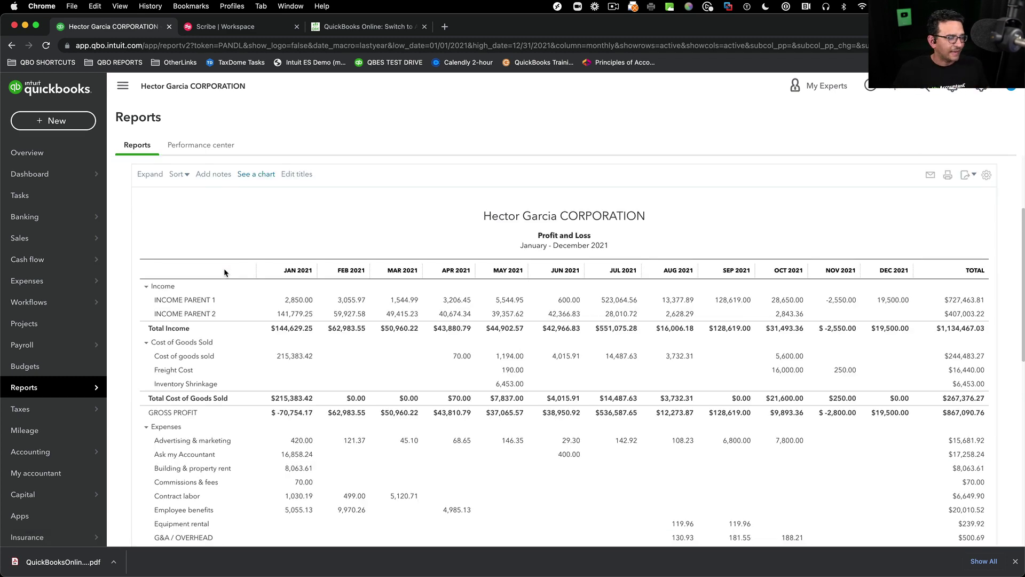
scroll(547, 345, "down", 7)
scroll(546, 349, "down", 4)
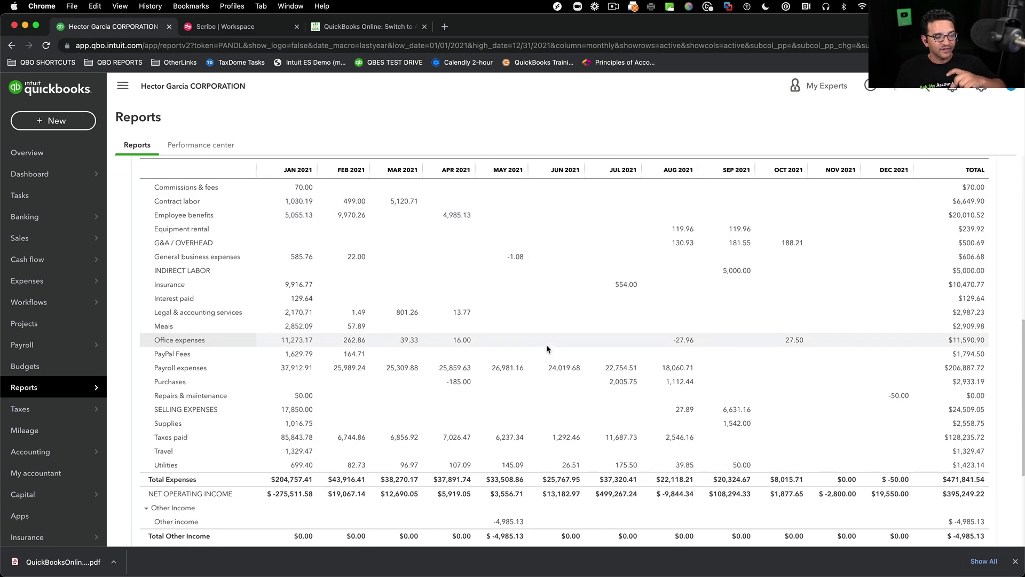
scroll(546, 345, "up", 15)
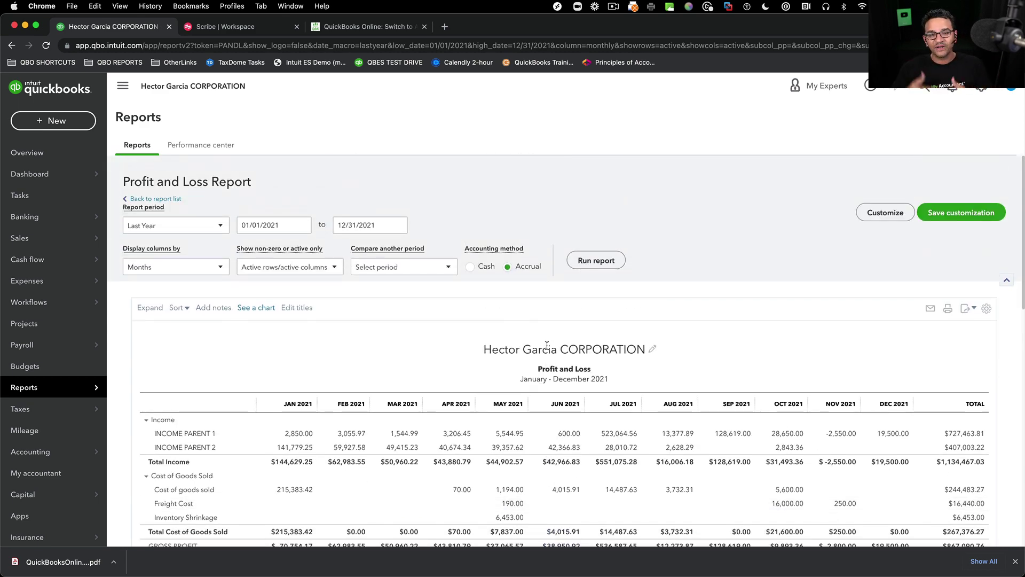
- Sort the Profit and Loss report by total in descending order and review the monthly columns
left_click(183, 309)
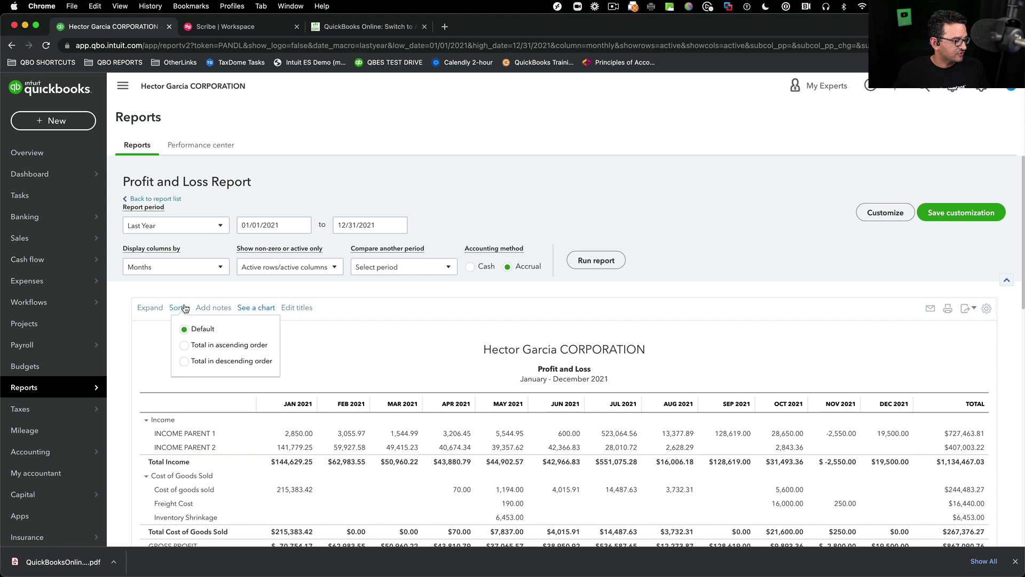
left_click(183, 361)
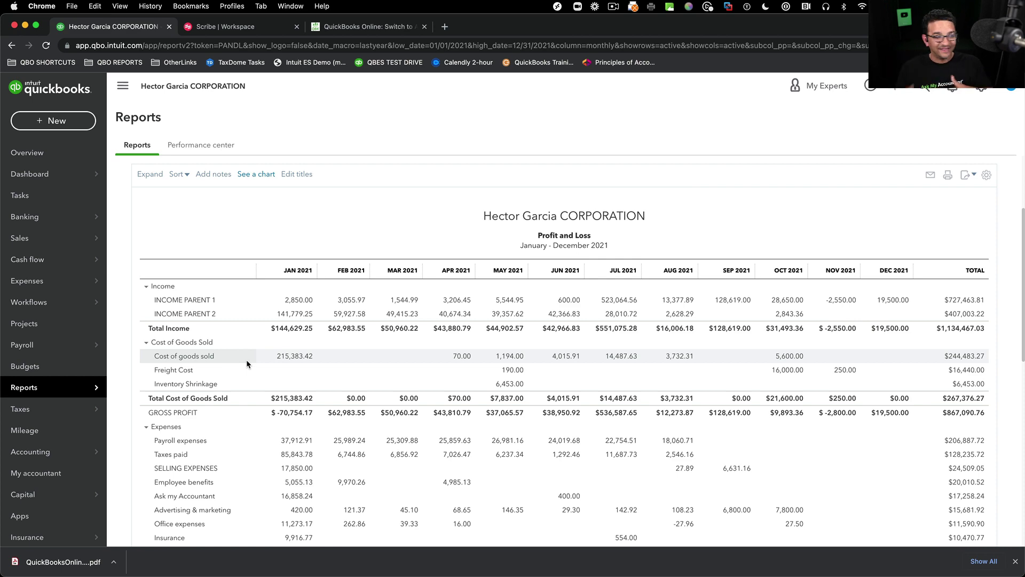
scroll(495, 377, "down", 3)
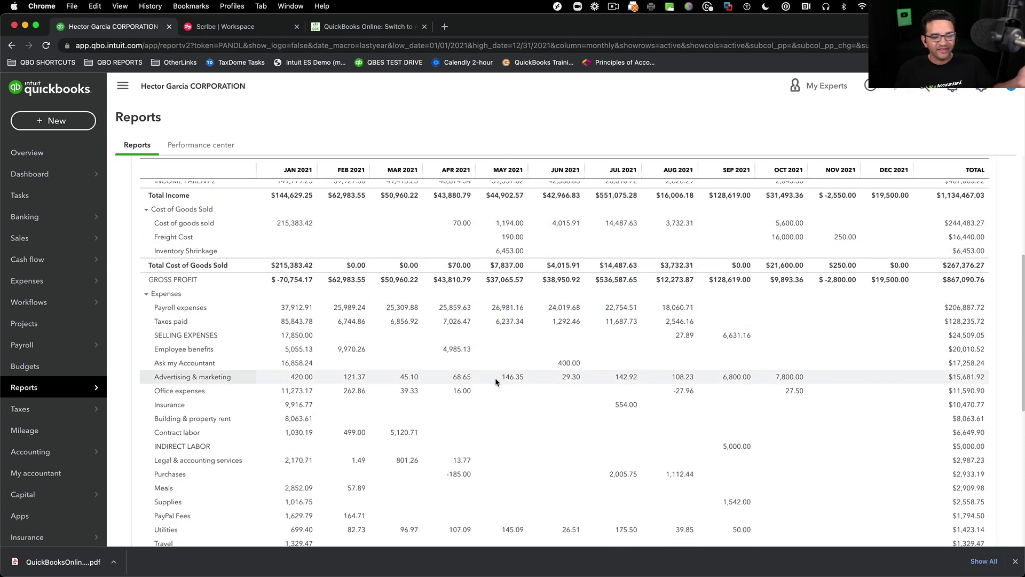
scroll(495, 379, "up", 10)
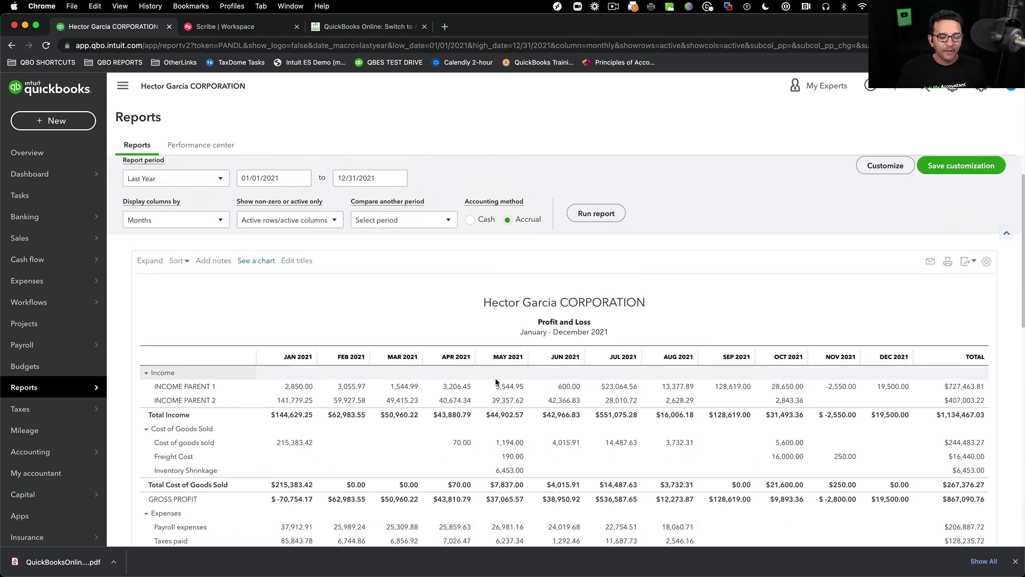
left_click_drag(827, 356, 870, 354)
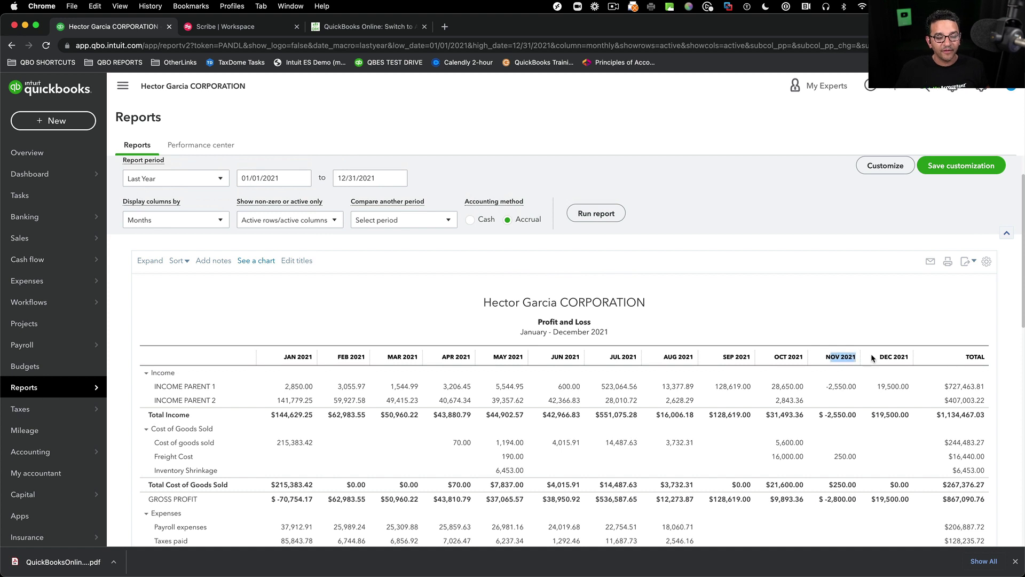
left_click(845, 325)
- Save the report customization under the name "Profit and Loss by Month (Last Year)"
scroll(843, 325, "up", 2)
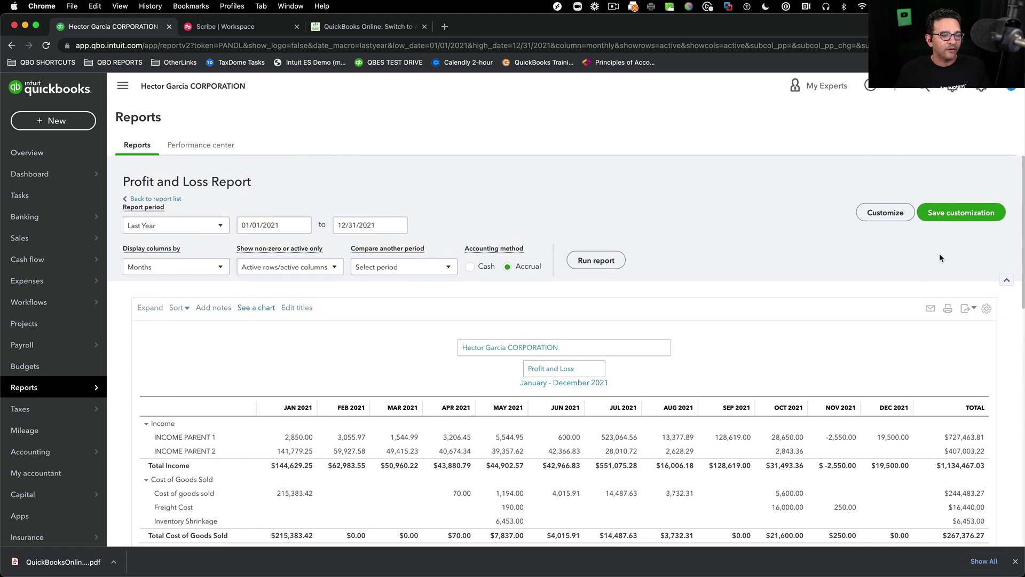
left_click(983, 214)
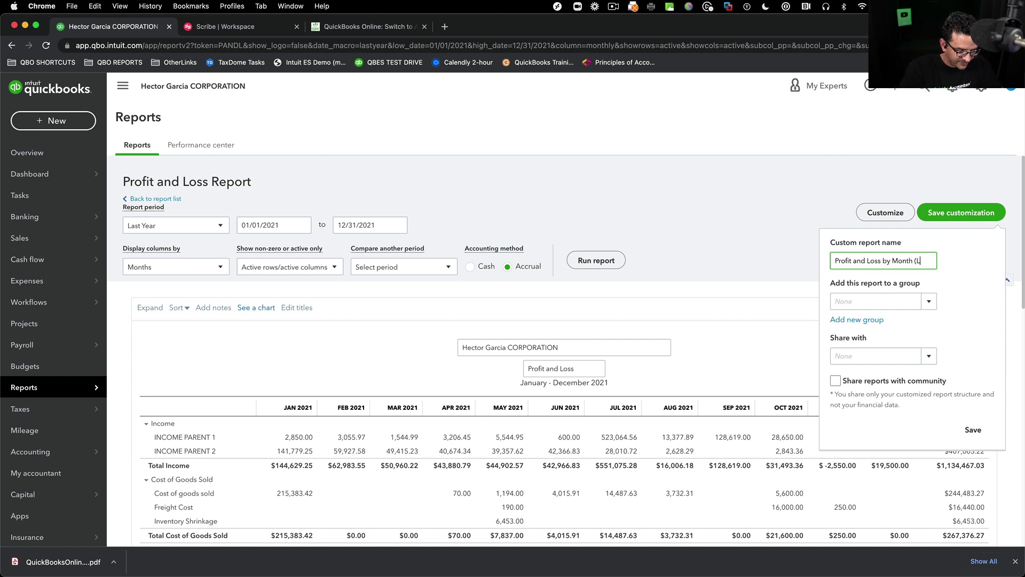
type("by Month (Last Year")
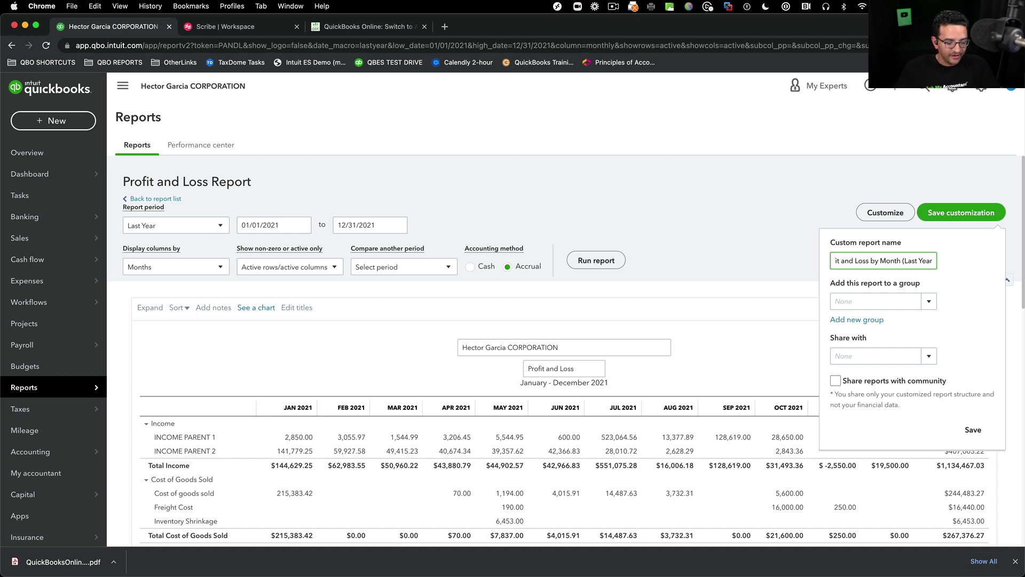
type(")")
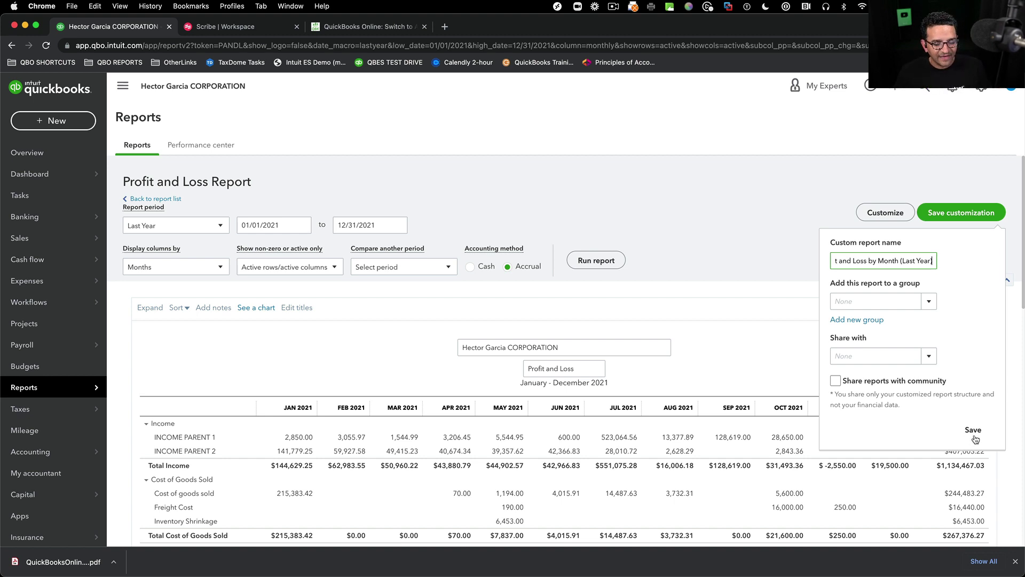
left_click(974, 436)
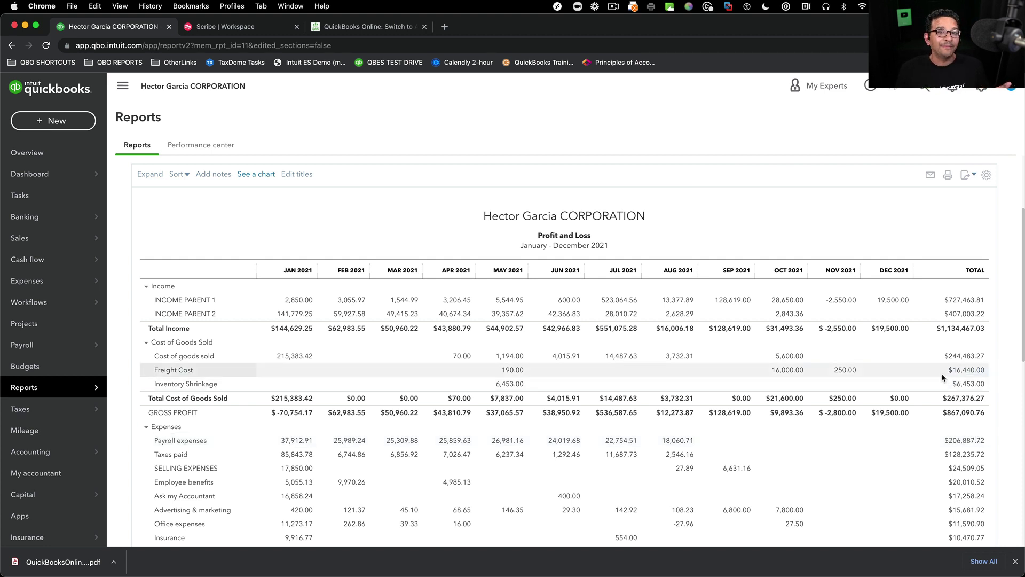
- Return to the report list and open "Profit and Loss by Month (Last Year)" from the custom reports
left_click(21, 391)
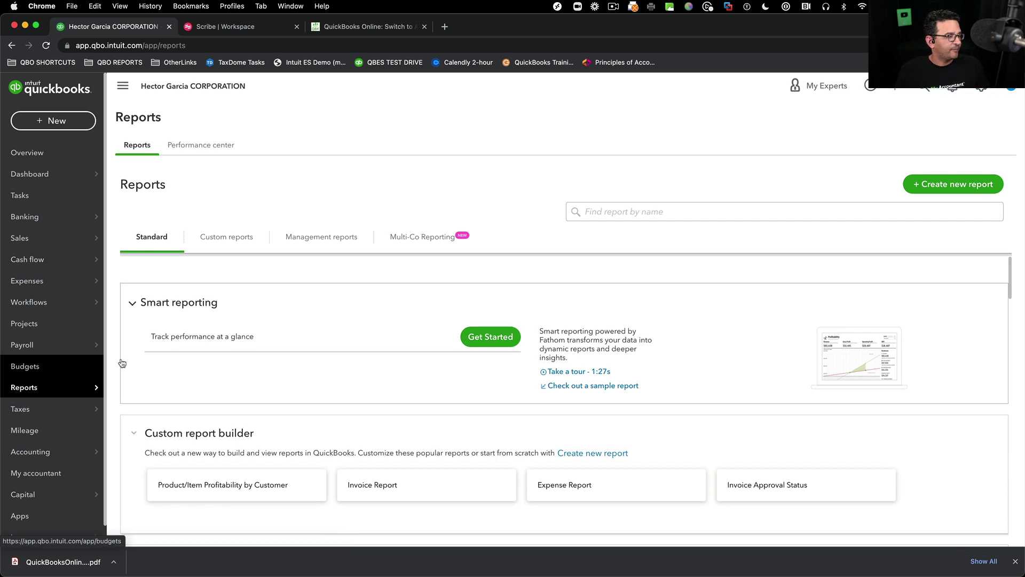
left_click(226, 237)
scroll(371, 339, "down", 7)
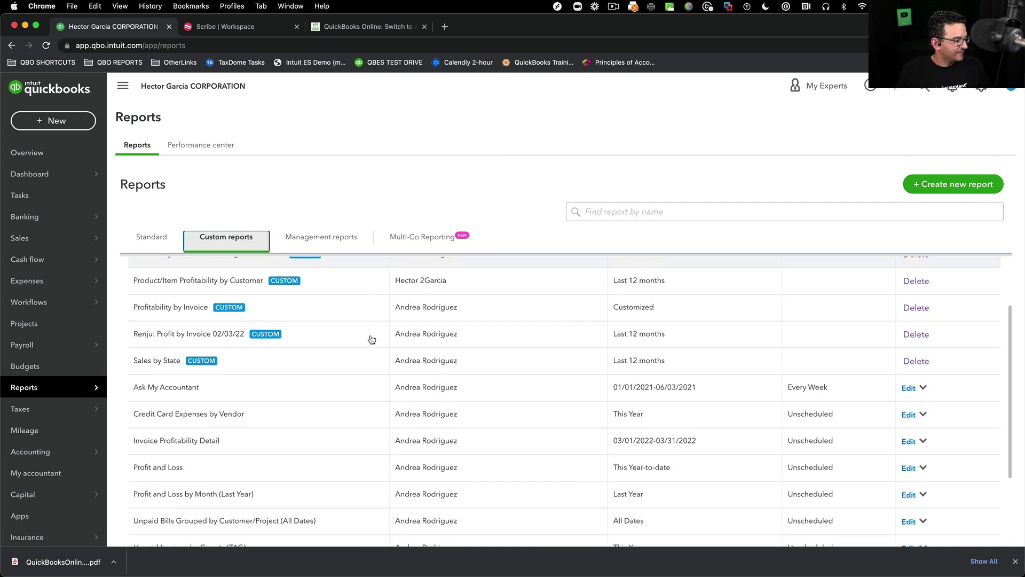
scroll(372, 340, "up", 1)
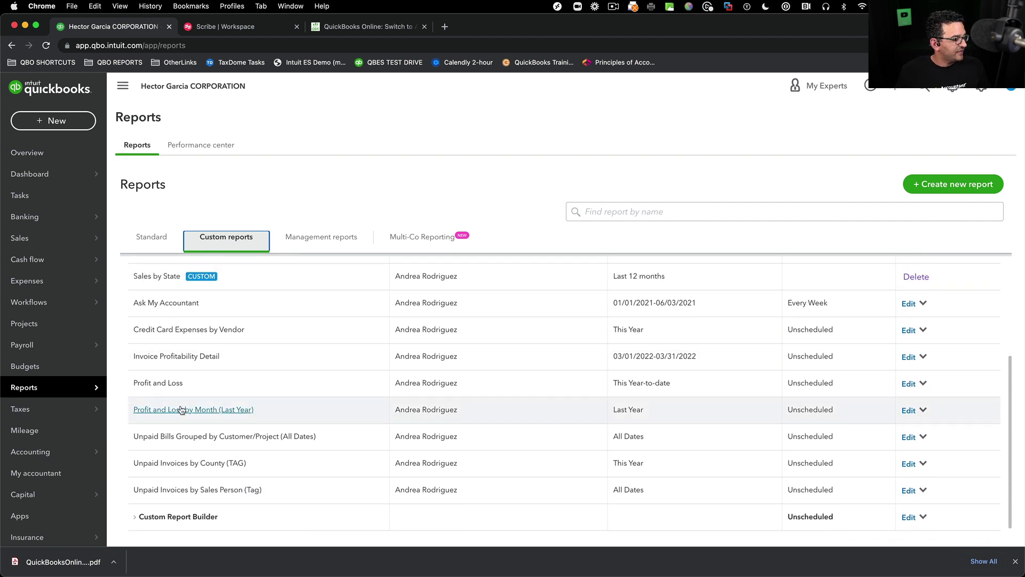
left_click_drag(121, 407, 277, 415)
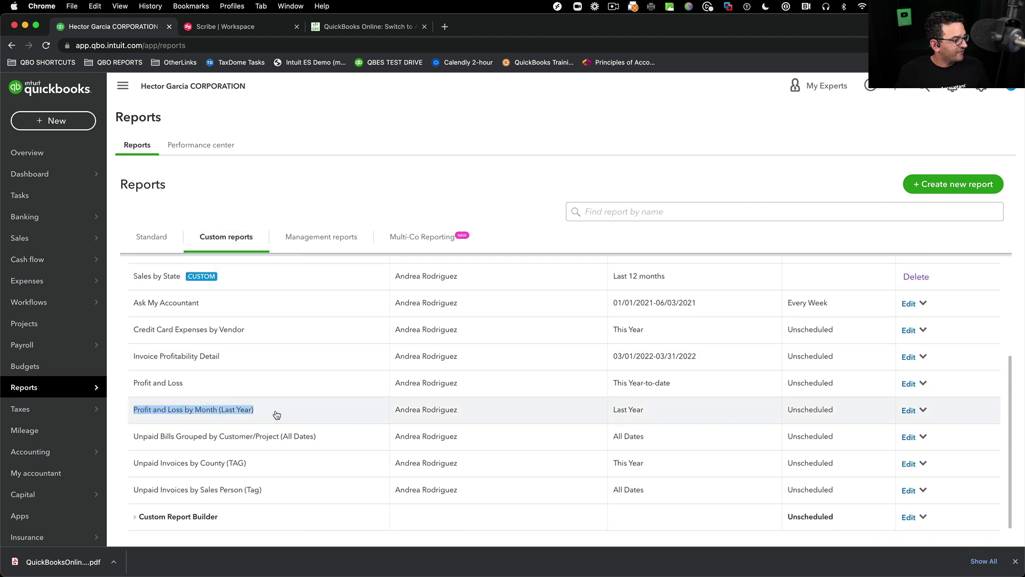
left_click(159, 409)
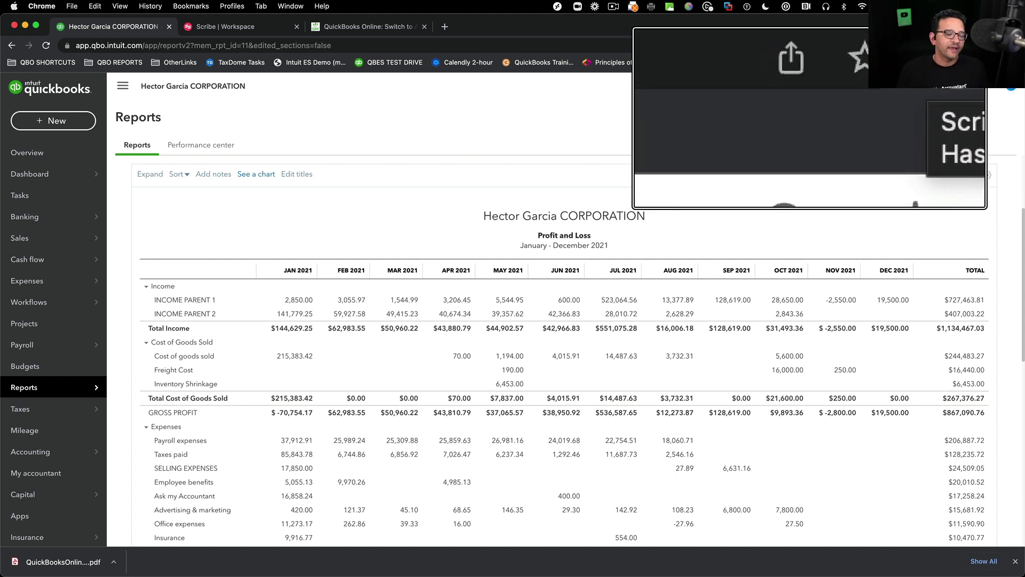
- Stop the Scribe recording to generate the guide from the captured report steps
left_click(944, 46)
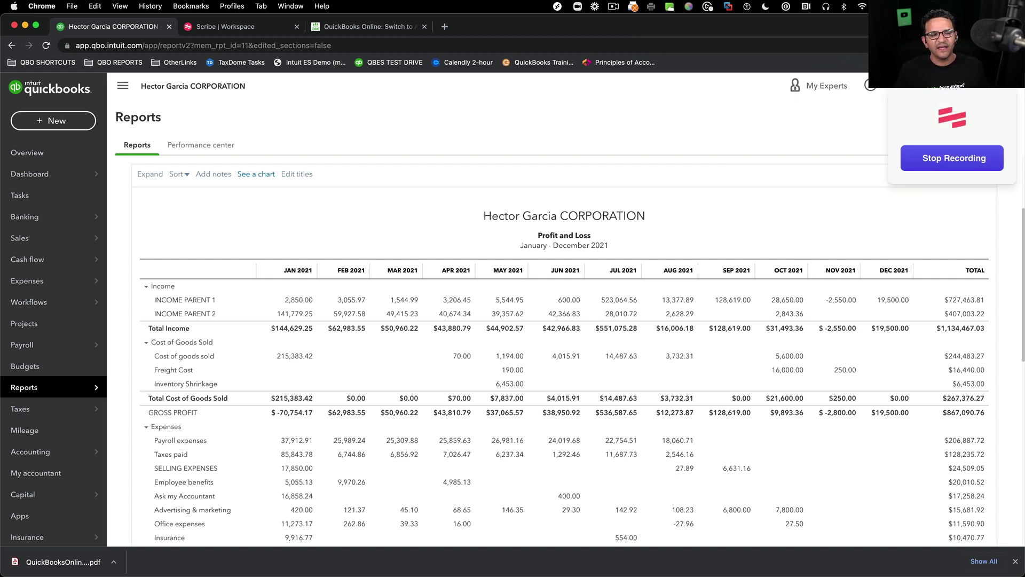
left_click(944, 46)
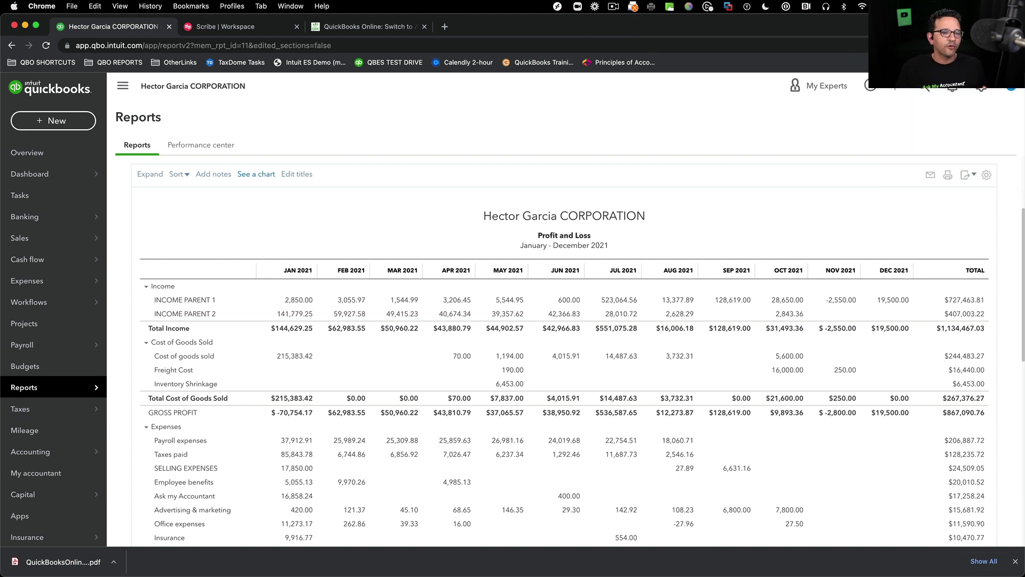
left_click(944, 46)
left_click(964, 154)
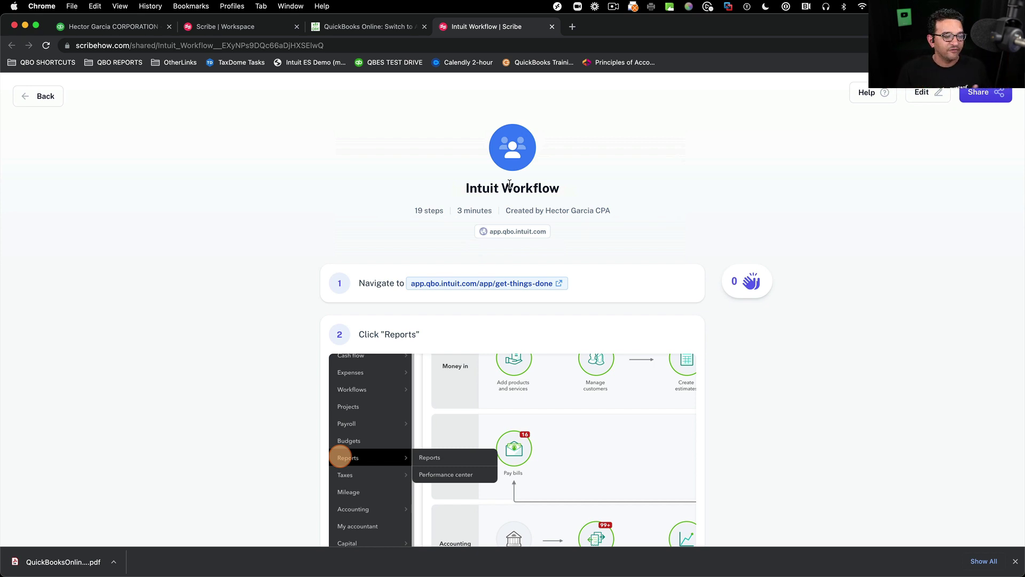
left_click(925, 93)
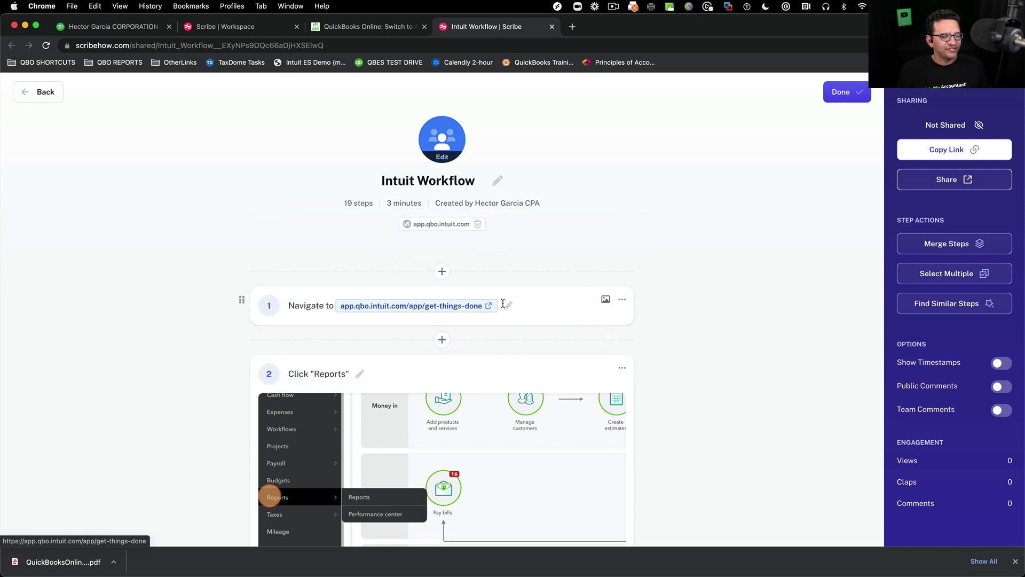
left_click(507, 304)
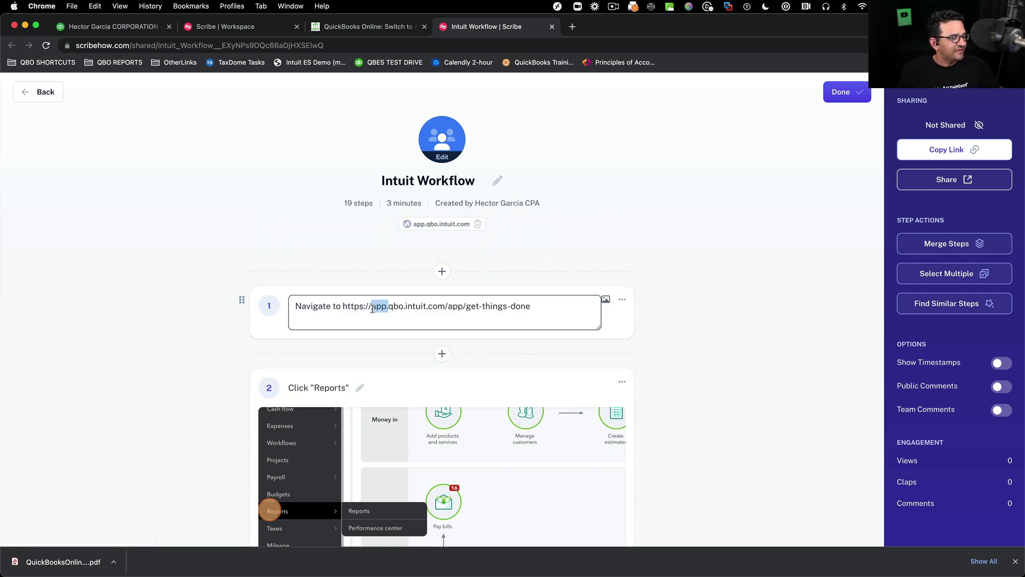
key("BackSpace")
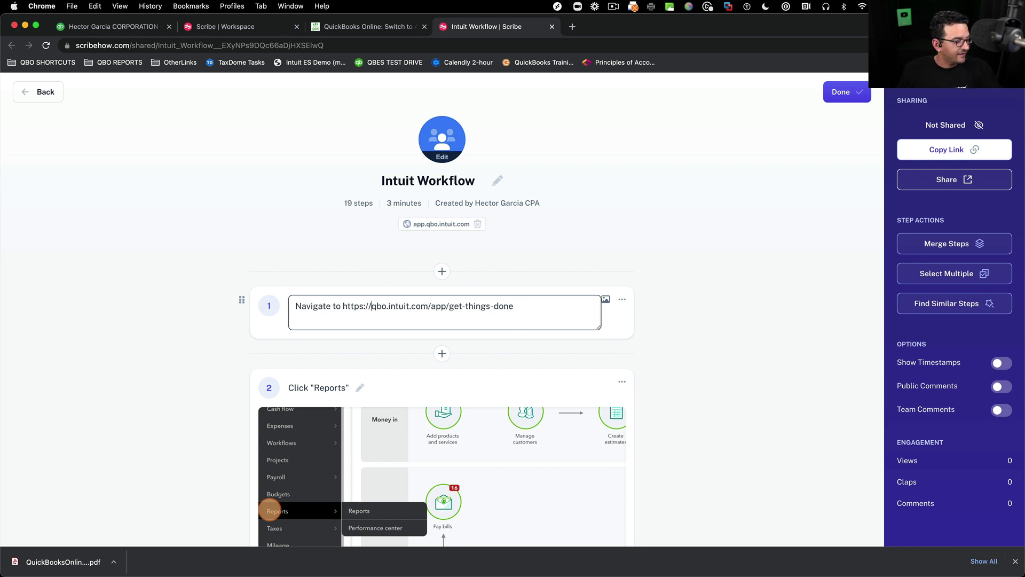
left_click(534, 310, "shift")
key("BackSpace")
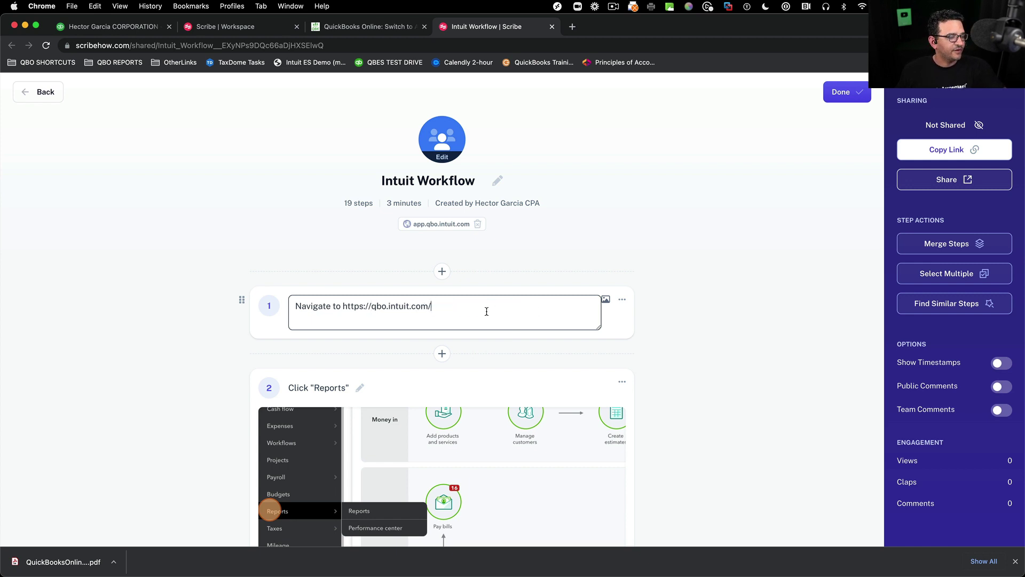
- Replace "Navigate to" in guide step 1 with "login to your QBO Account using:" ahead of the link
left_click_drag(343, 309, 174, 293)
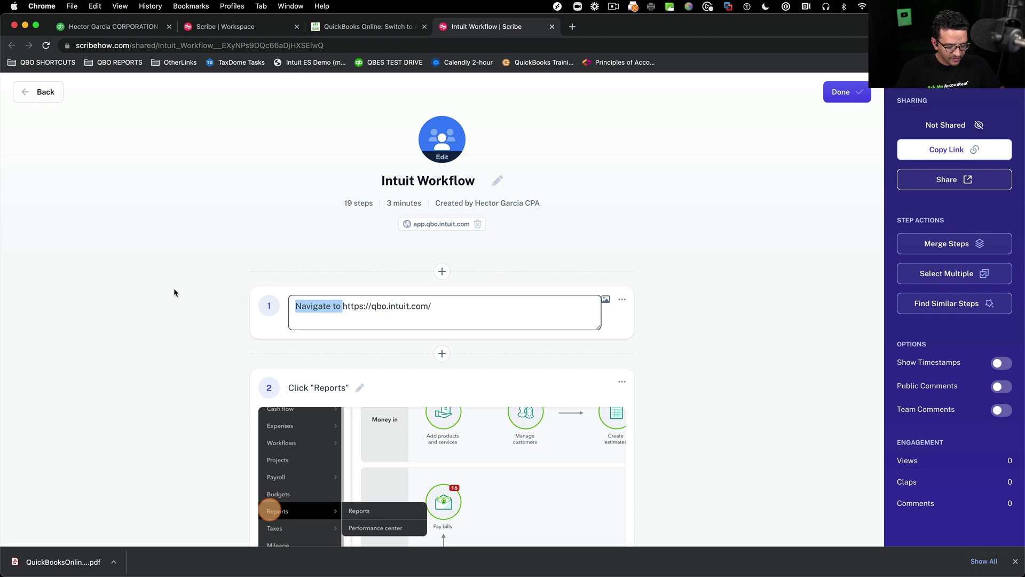
type("ogin to ")
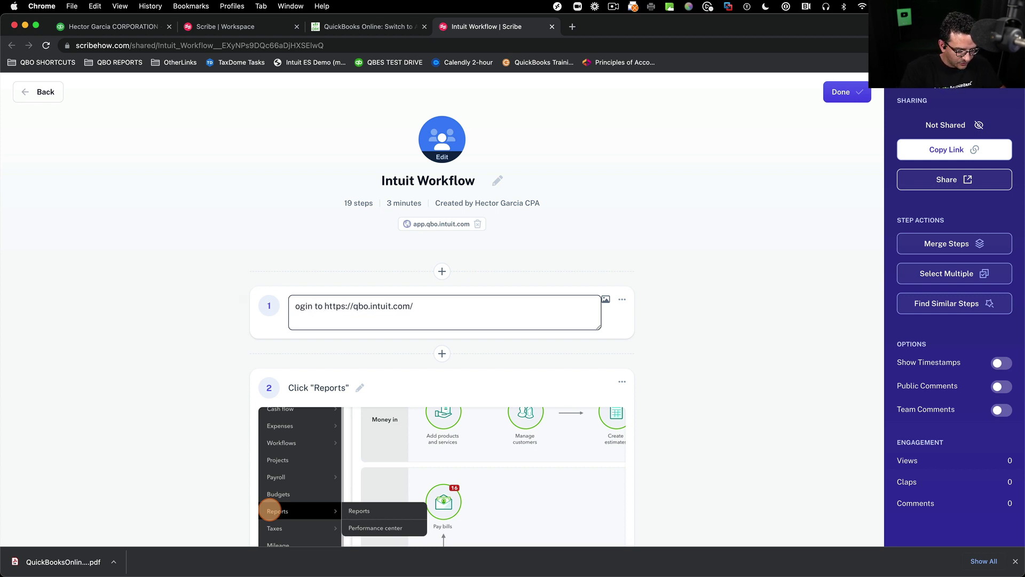
type("your Q")
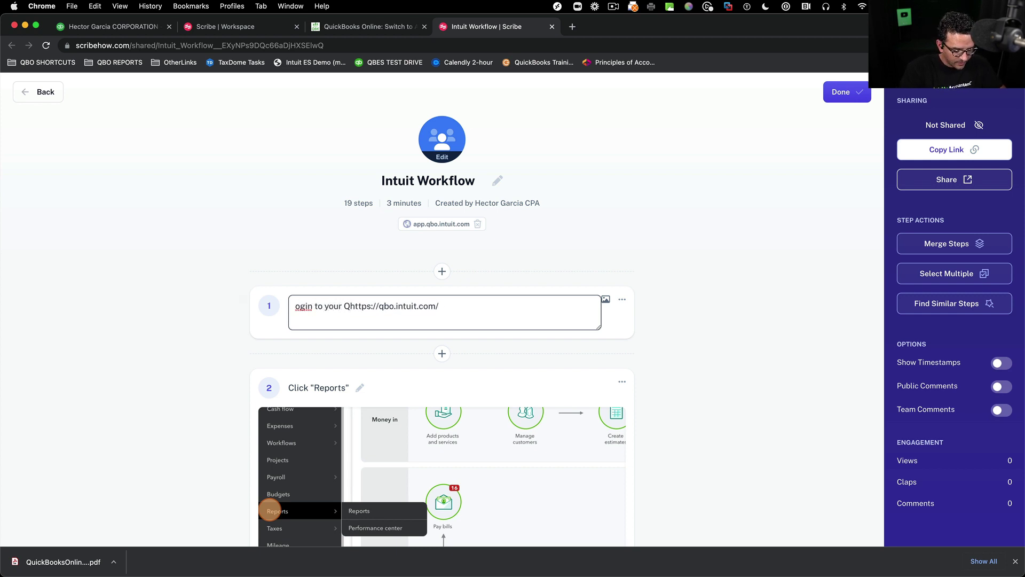
type("BO Account")
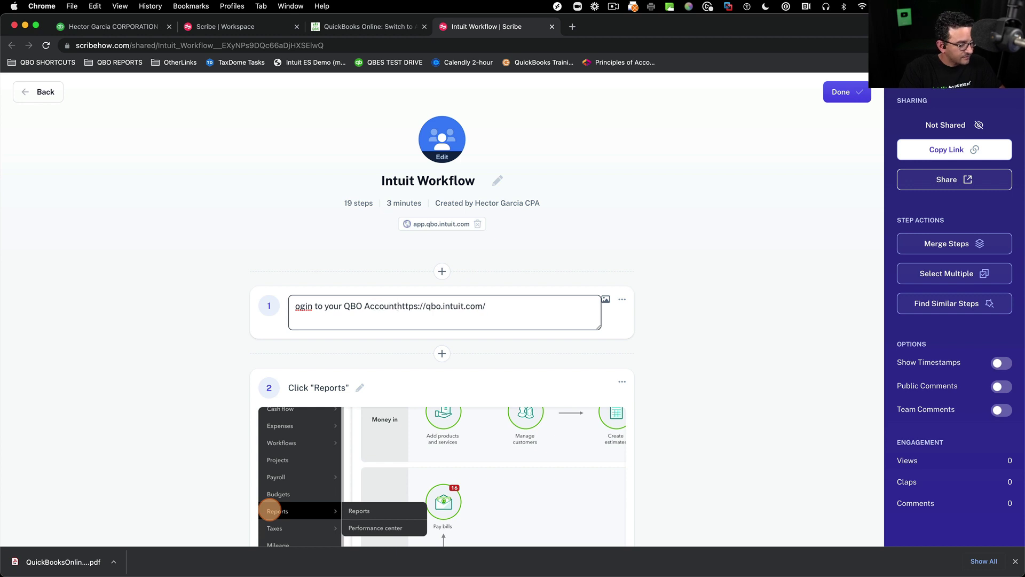
type(" using:")
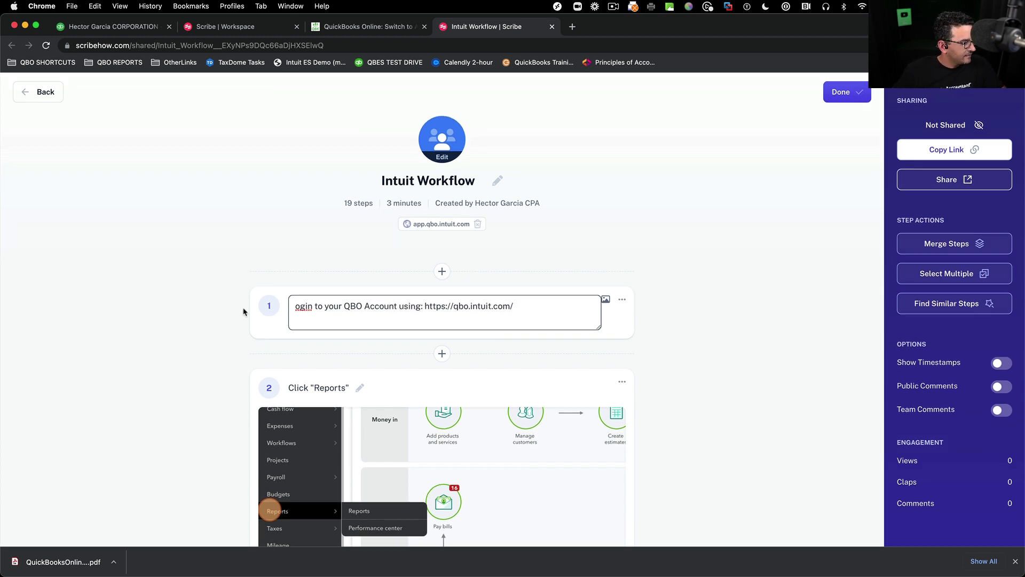
left_click(294, 306)
type("/")
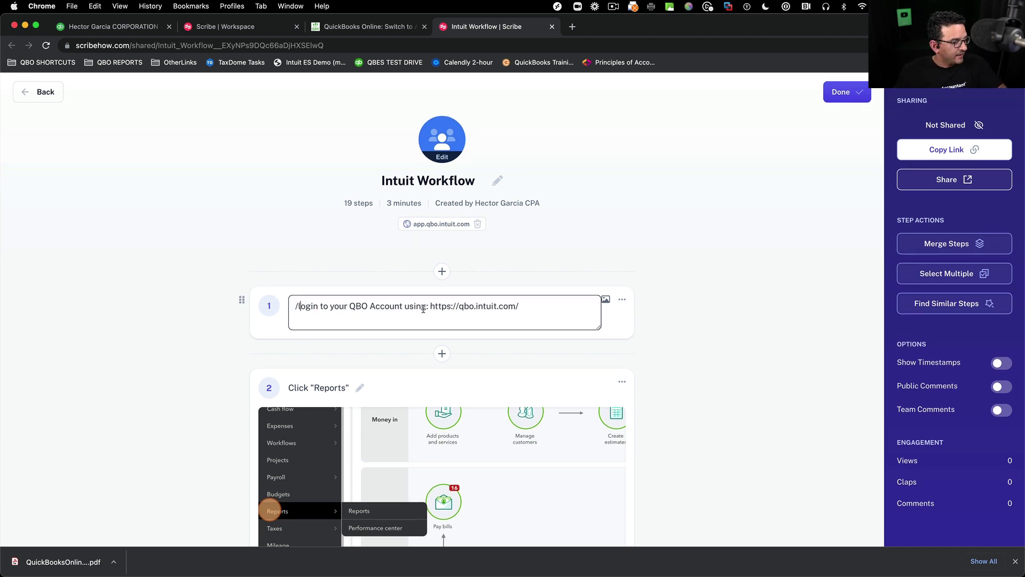
- Extend the step 1 wording so it reads "using the regular link:" before the URL, and apply the edit
left_click(427, 307)
key("BackSpace")
type("the regular")
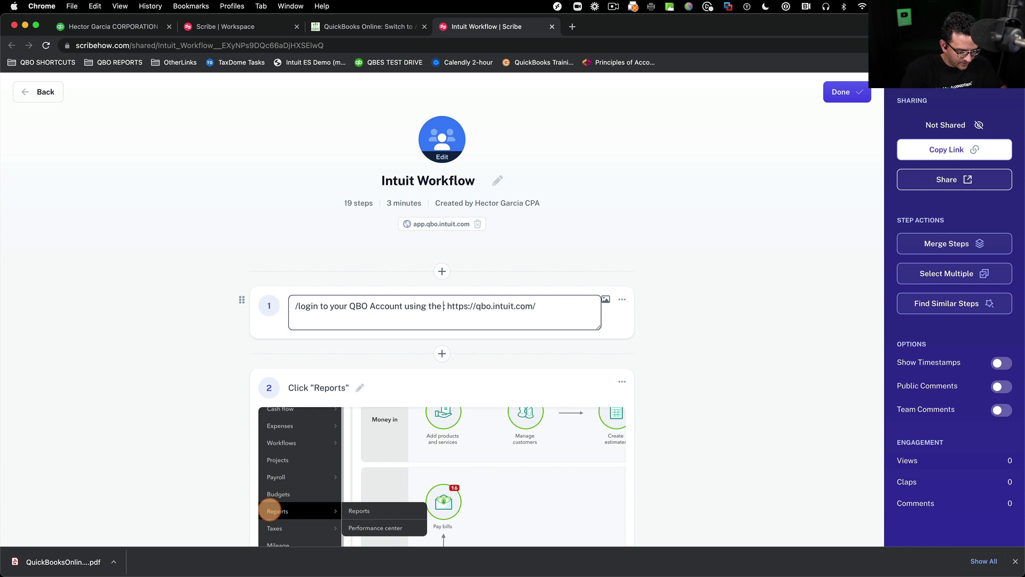
type(" link:")
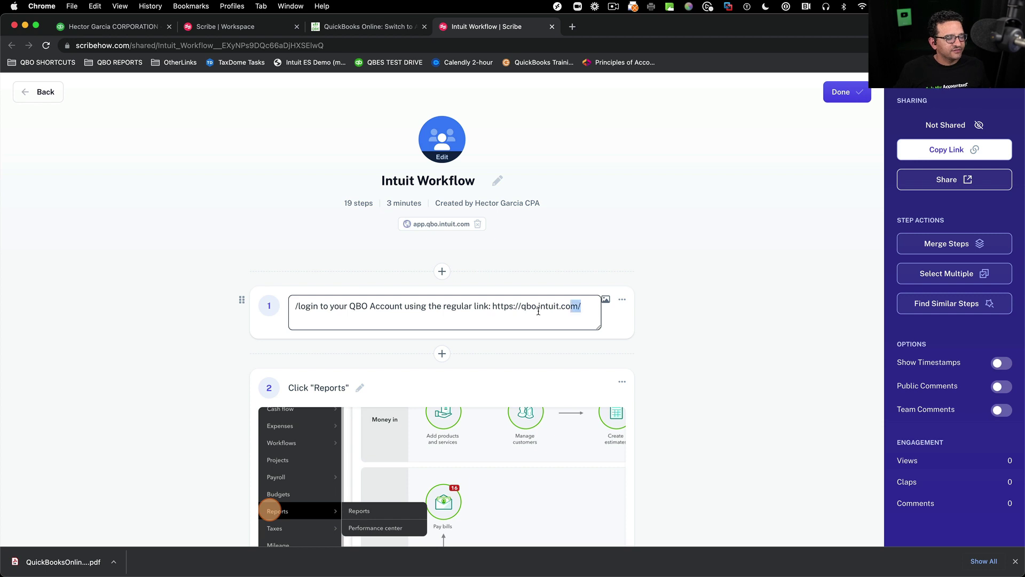
left_click_drag(539, 310, 490, 311)
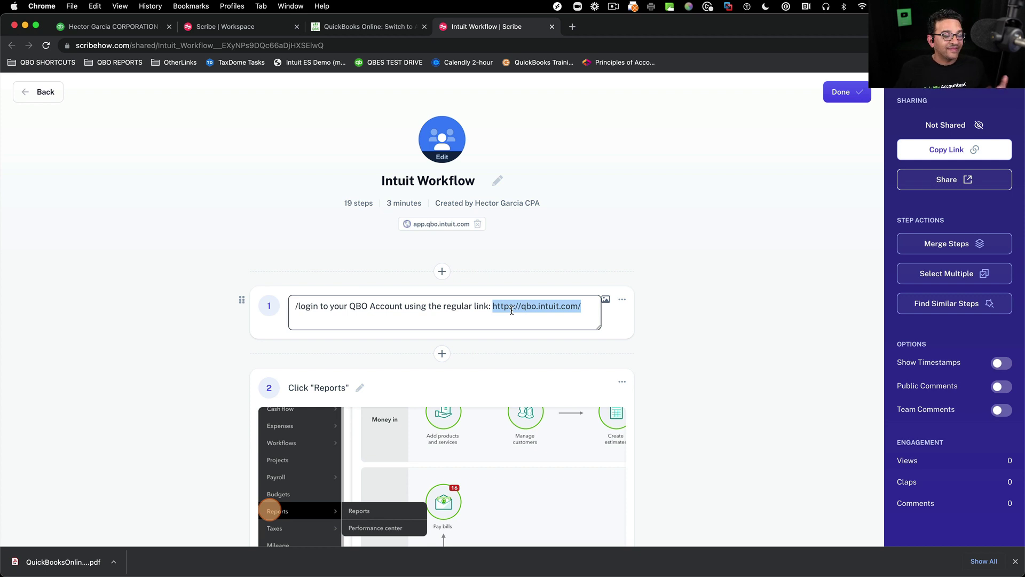
left_click(675, 326)
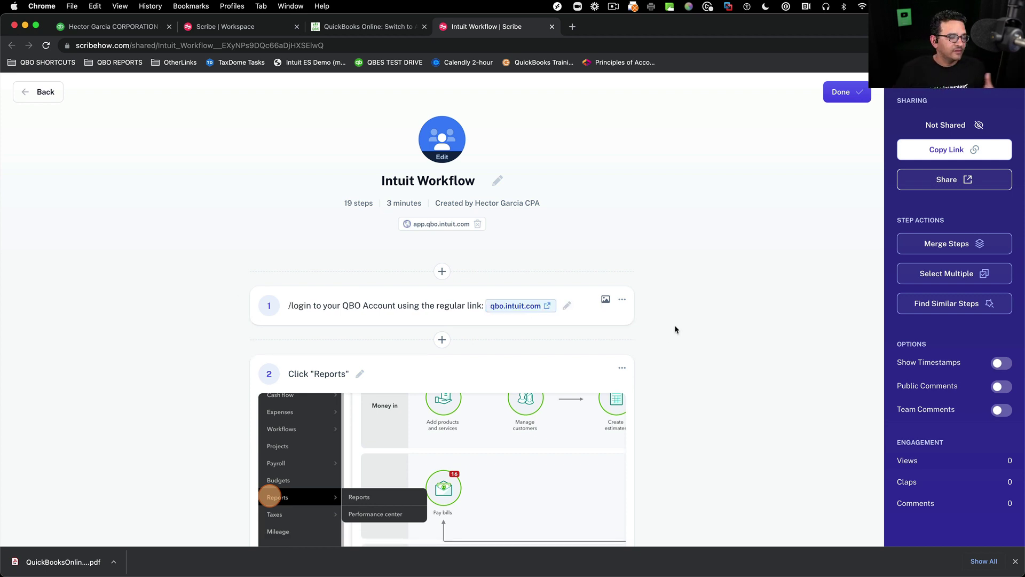
- Correct the opening of step 1 by replacing the stray "/l" with a capital "L" so it begins with "Login"
left_click(568, 306)
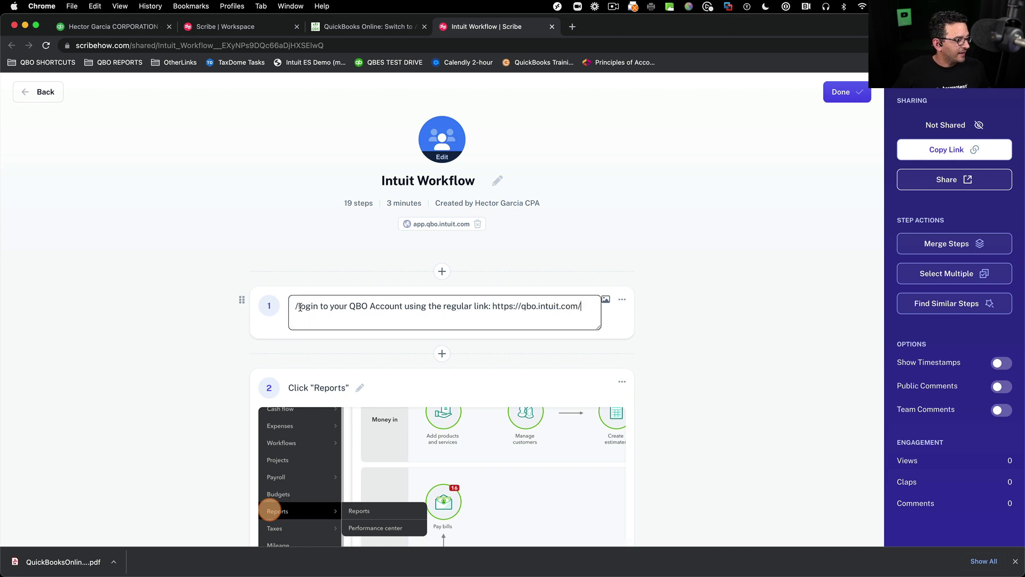
type("L")
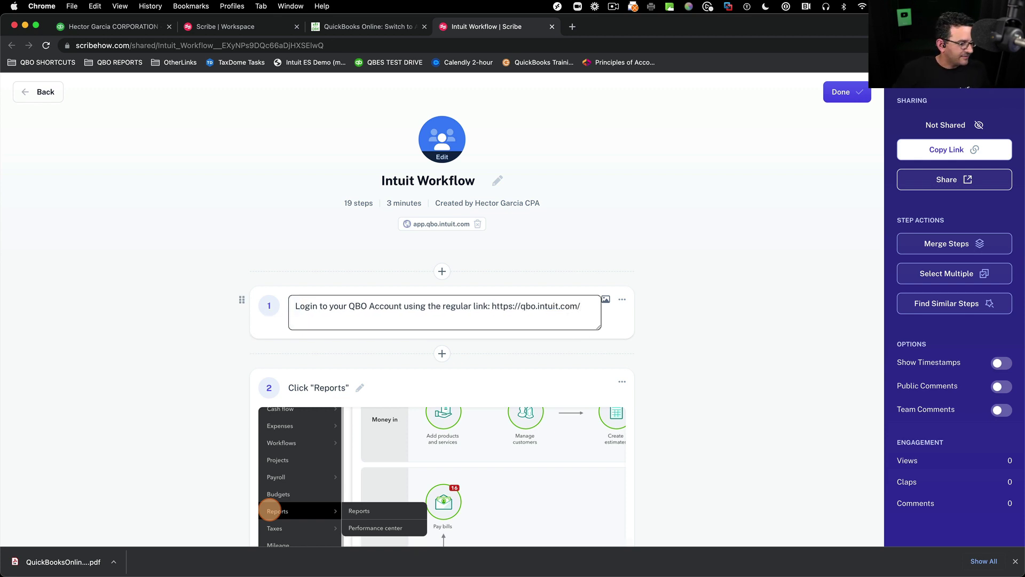
left_click(679, 319)
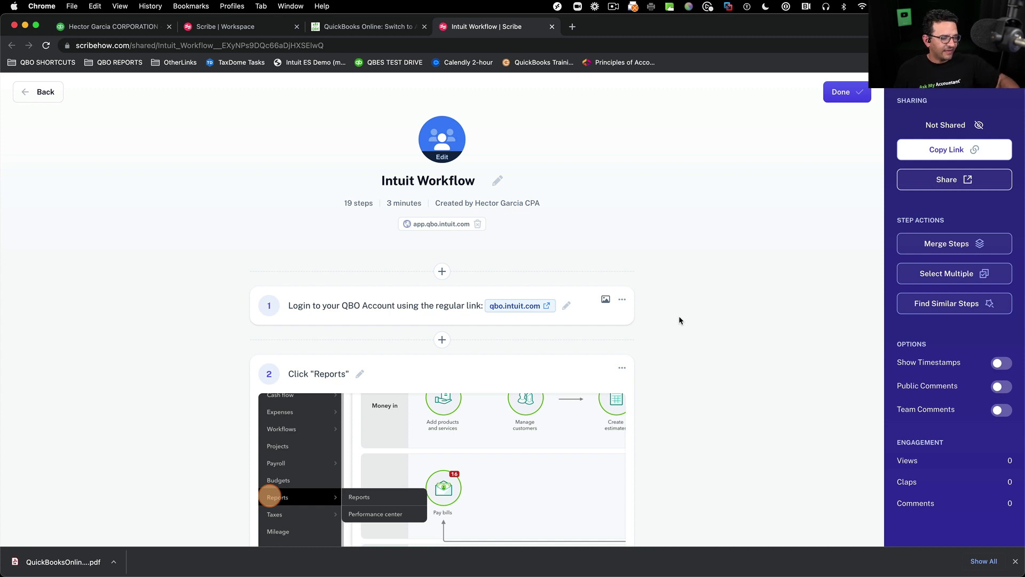
- Append "on the left navigation bar" to the Click "Reports" instruction in step 2
scroll(696, 356, "down", 4)
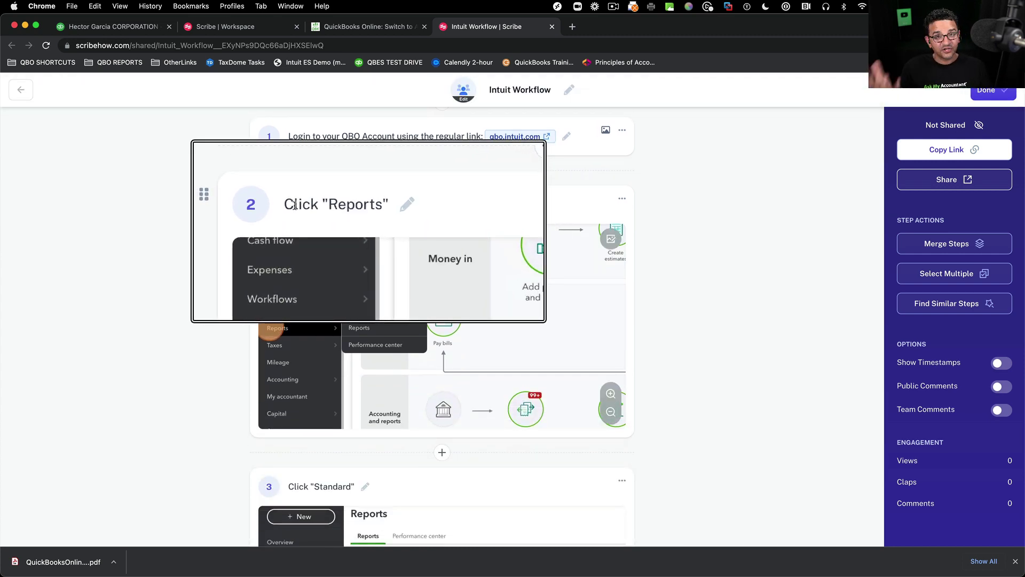
left_click(348, 204)
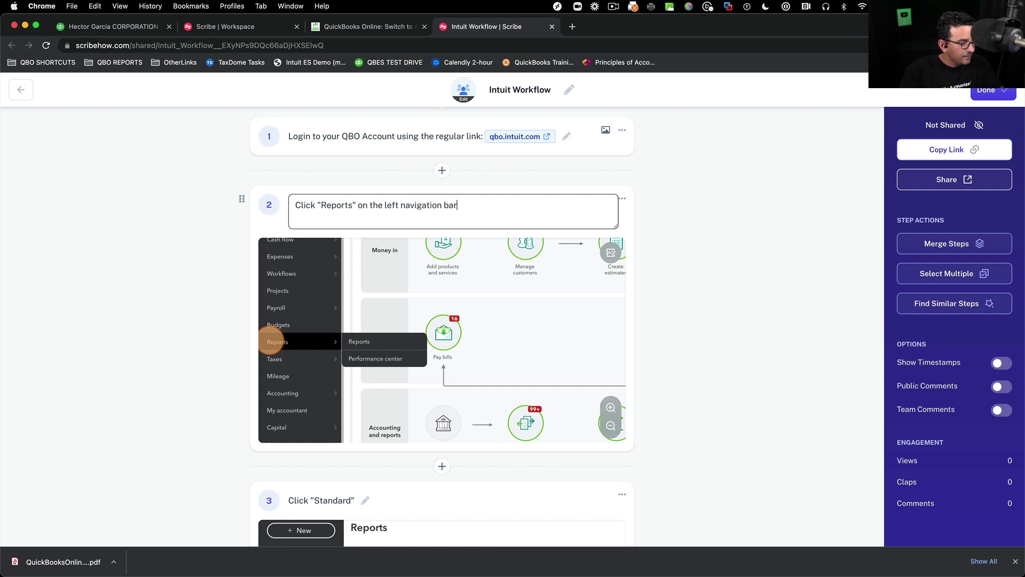
left_click_drag(430, 205, 363, 206)
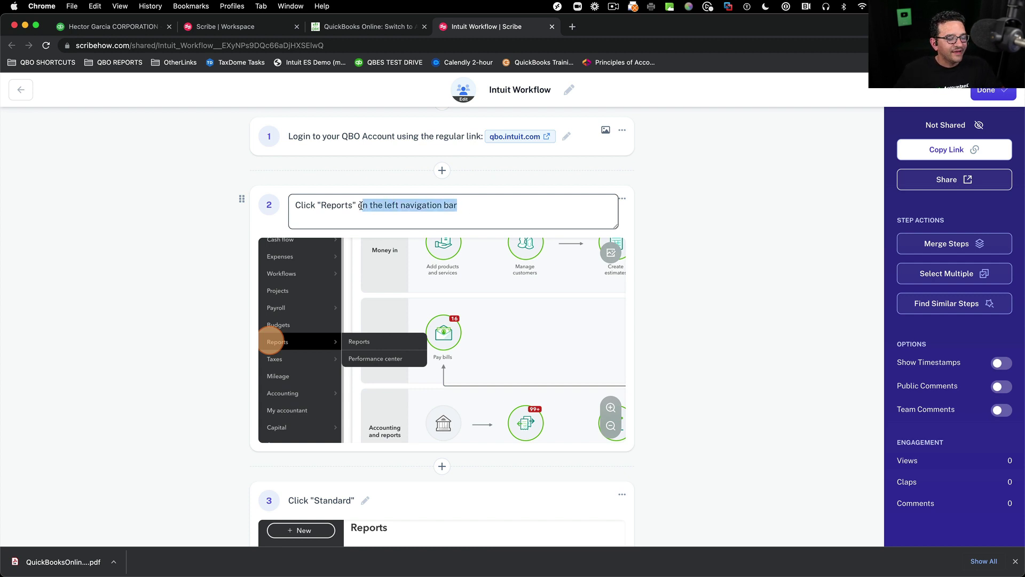
left_click(667, 240)
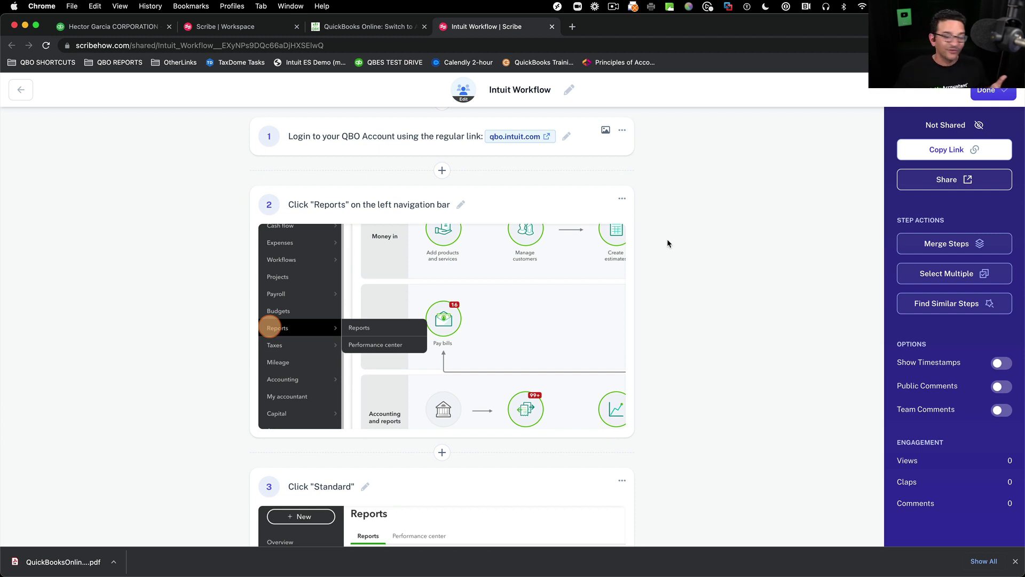
- Insert "If you are not already in the Standard Tab, then" before the Click "Standard" instruction in step 3
scroll(709, 347, "down", 3)
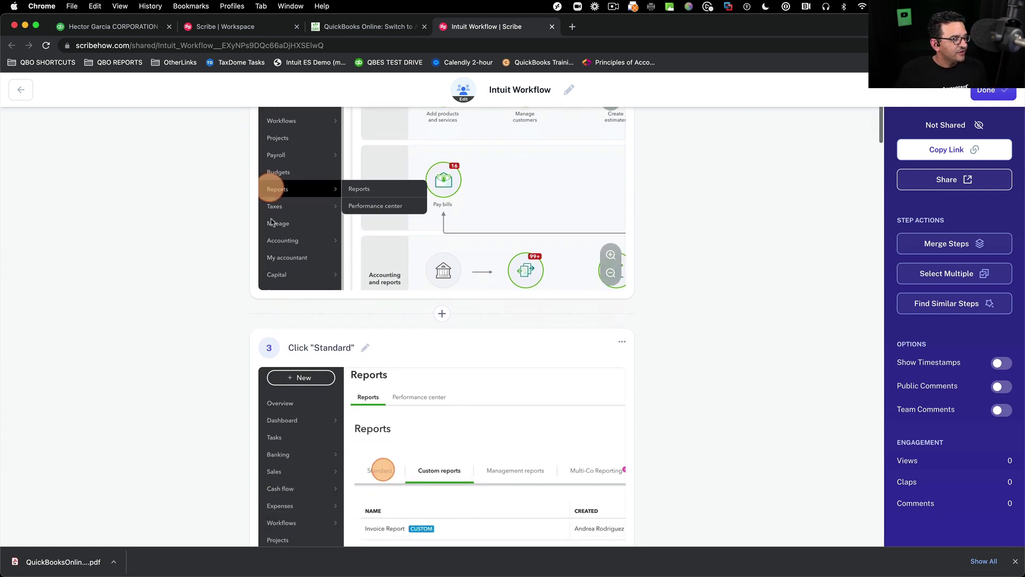
scroll(272, 222, "up", 2)
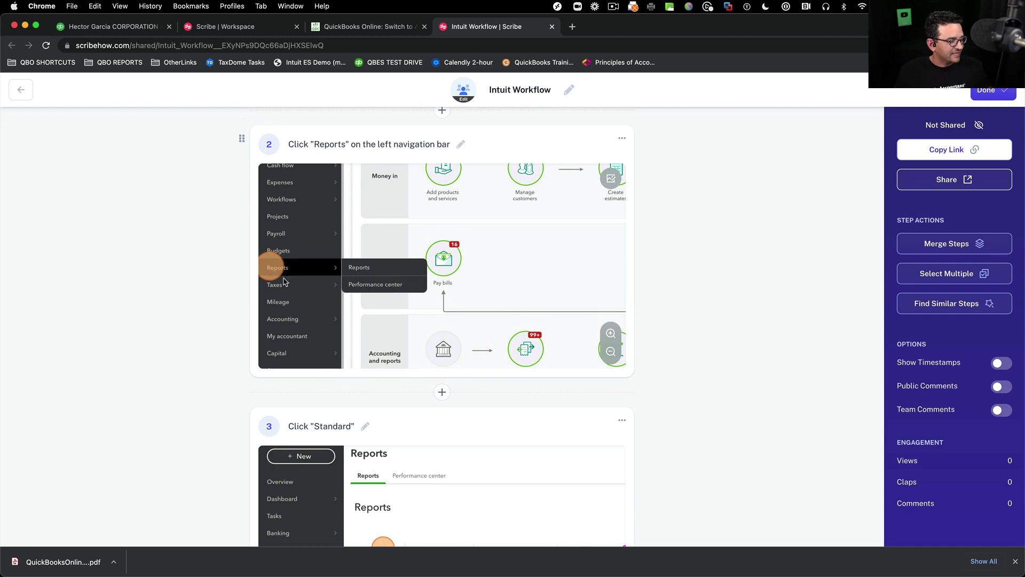
scroll(285, 281, "down", 5)
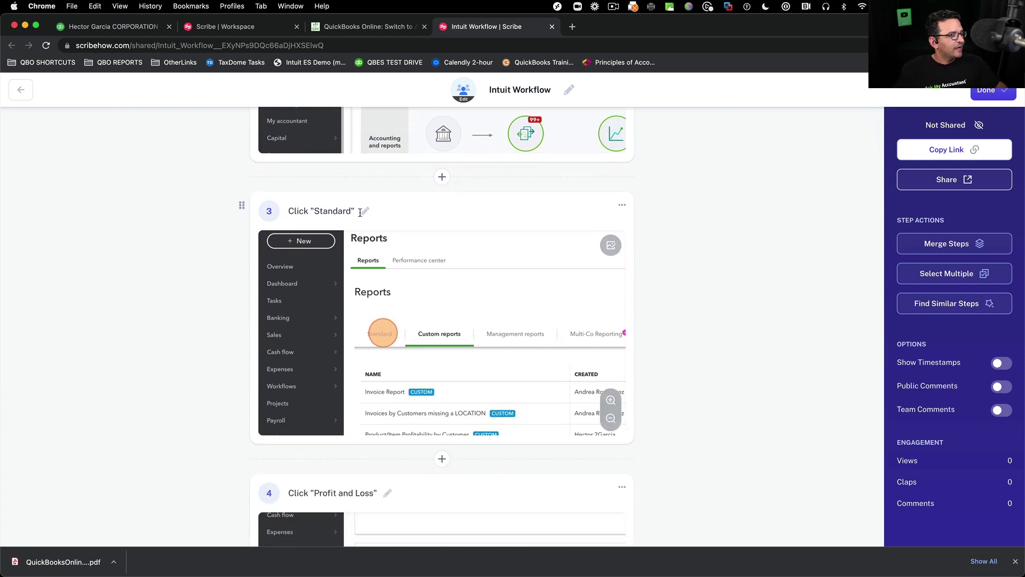
left_click(360, 212)
left_click(295, 211)
type("If you are n")
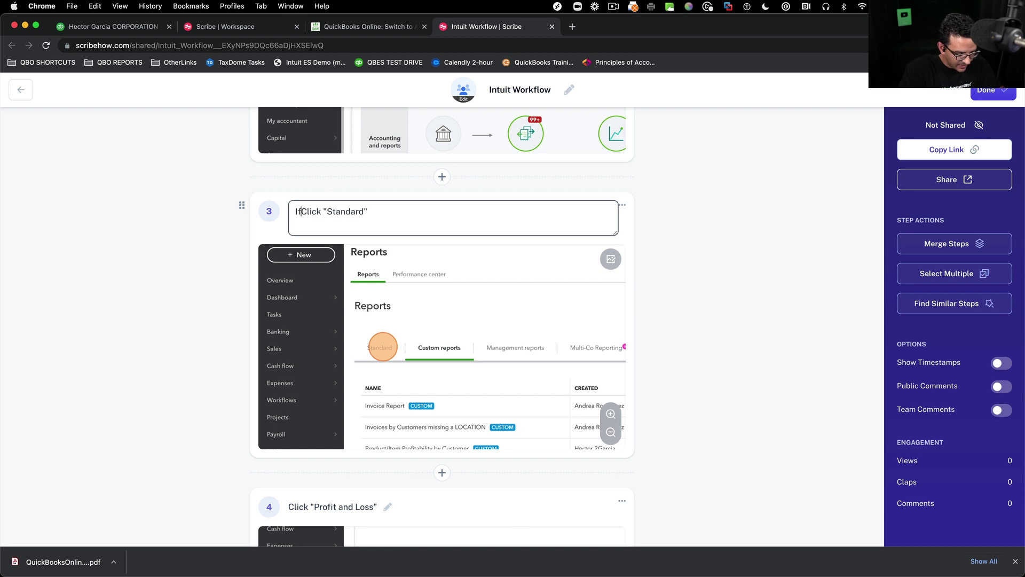
type("ot alrre")
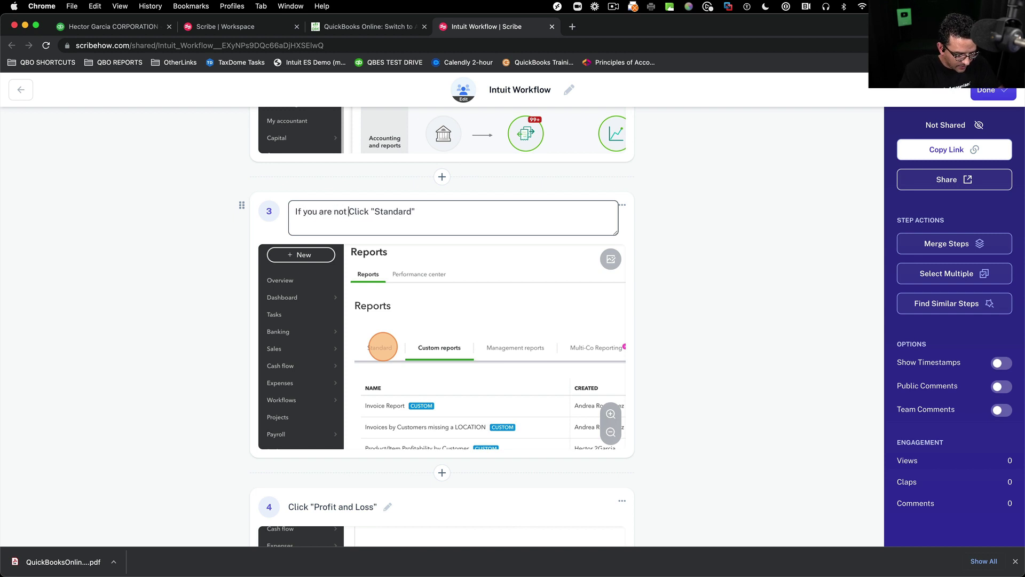
key("BackSpace")
key("BackSpace")
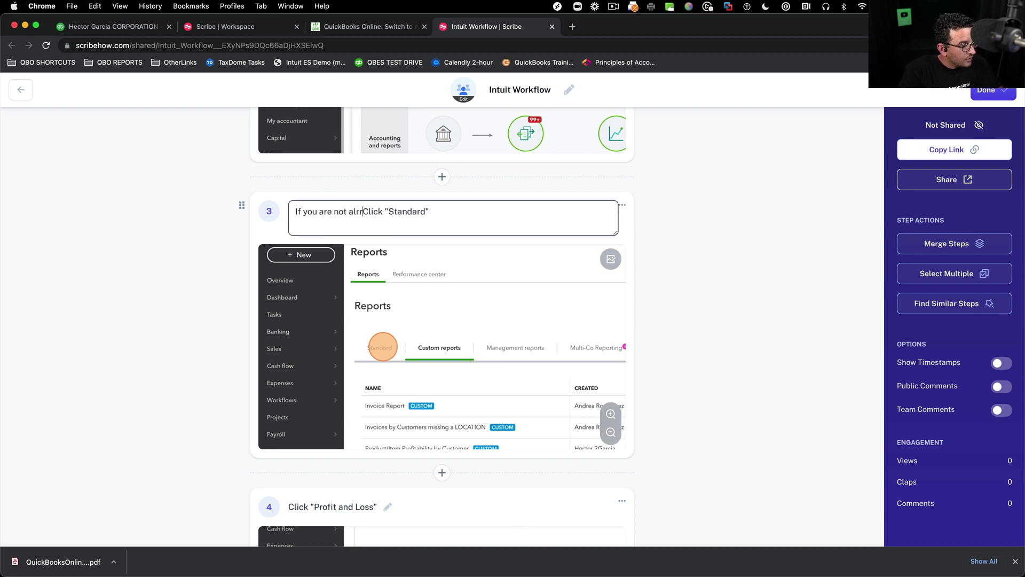
type("eady in the Standa")
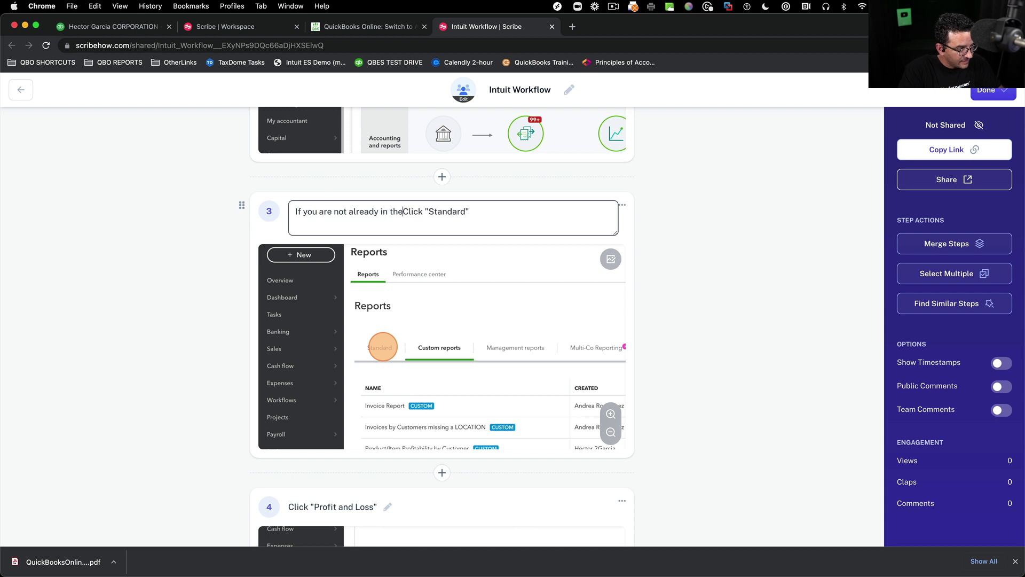
type("rd Tab, the")
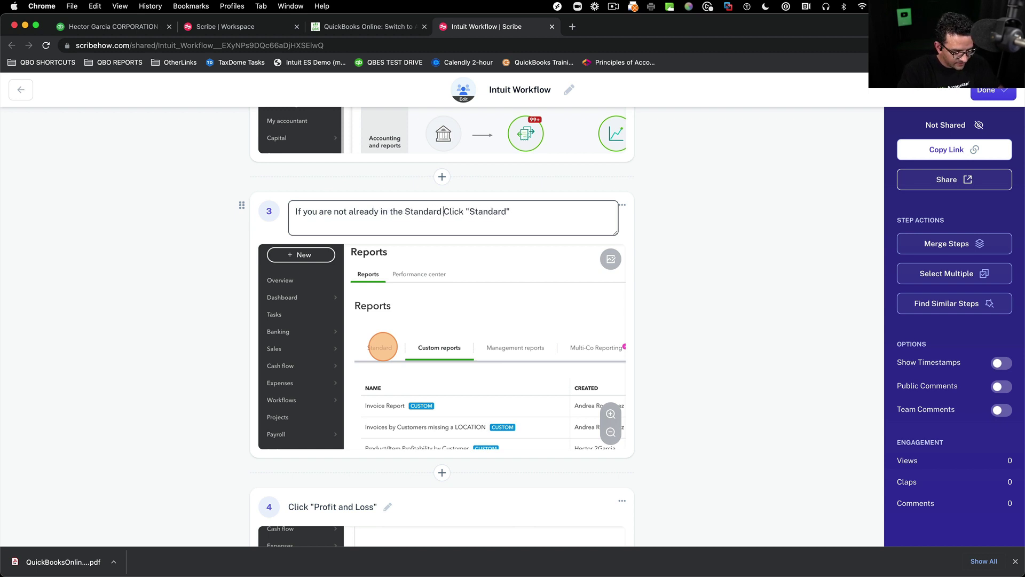
type("n")
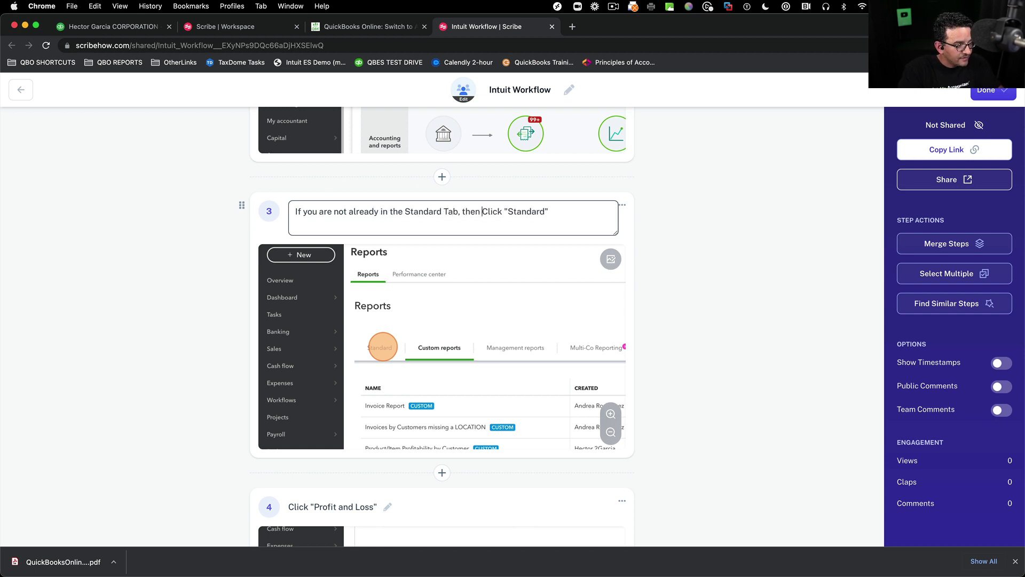
- Change the capital "C" of "Click" in the step 3 sentence to lowercase
key("Delete")
type("c")
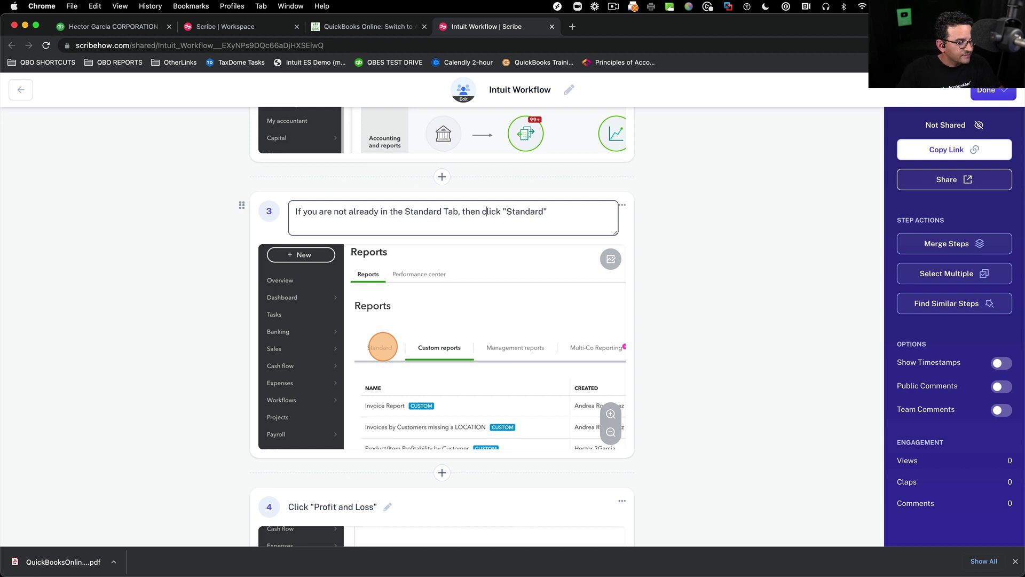
left_click(573, 215)
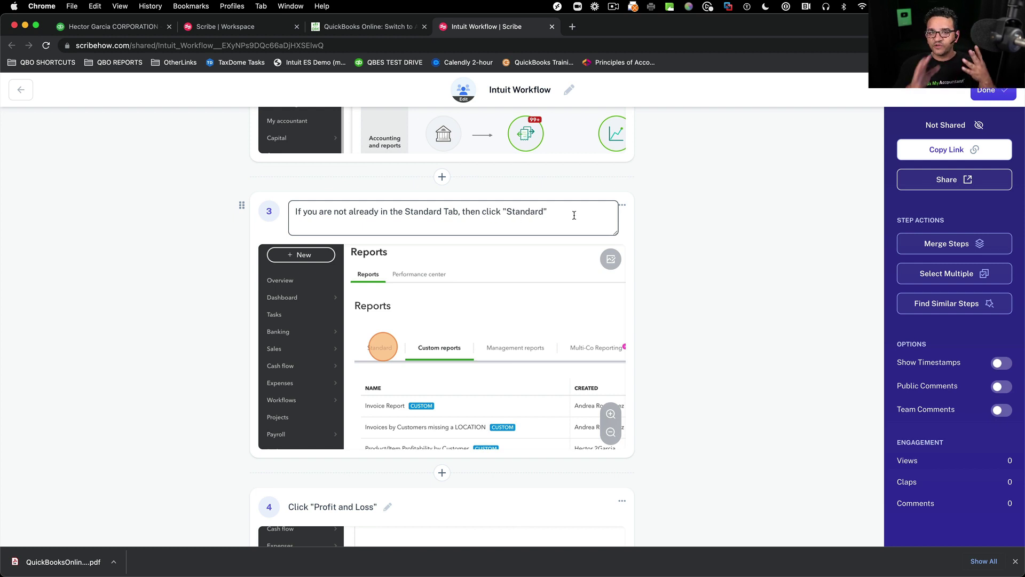
- Replace "Click" in step 4 with "Start with a" before "Profit and Loss"
scroll(556, 256, "down", 5)
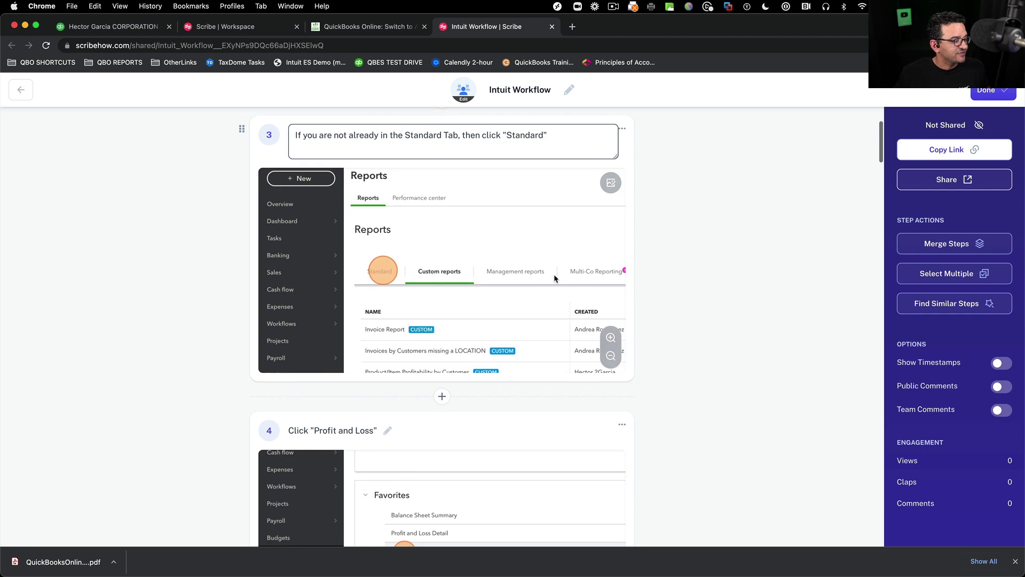
scroll(545, 340, "down", 1)
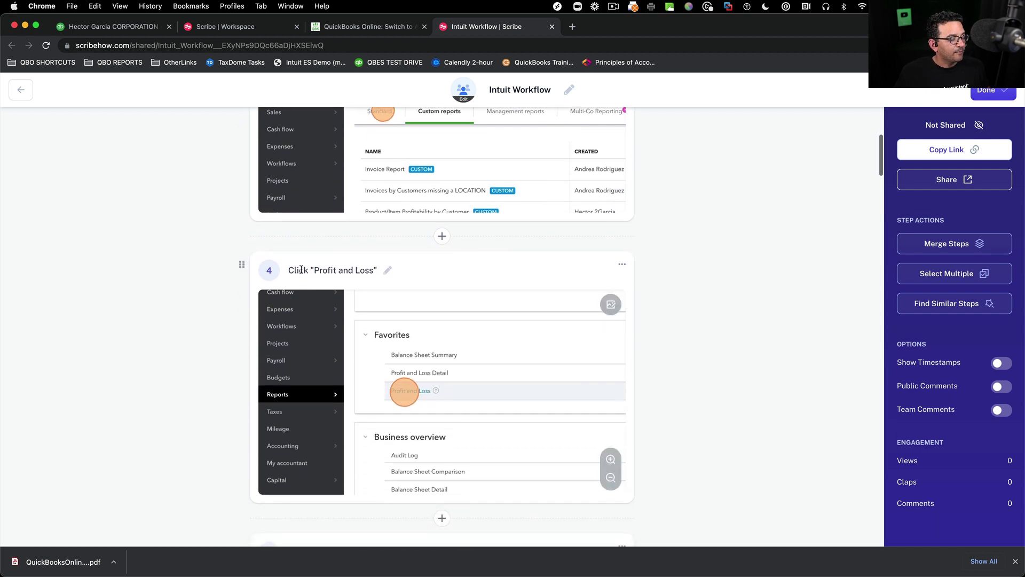
left_click(389, 271)
left_click_drag(316, 272, 295, 271)
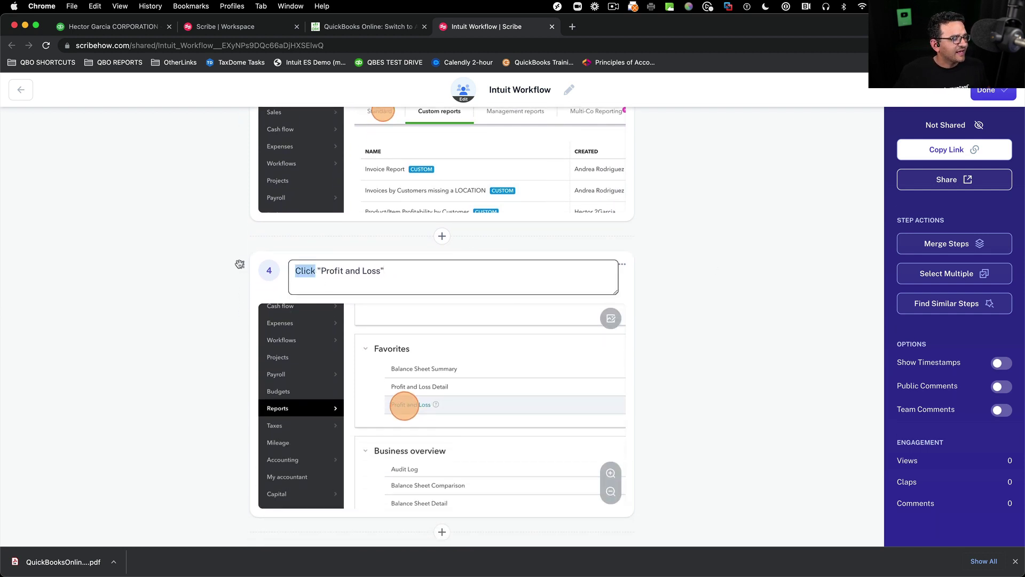
type("Start with")
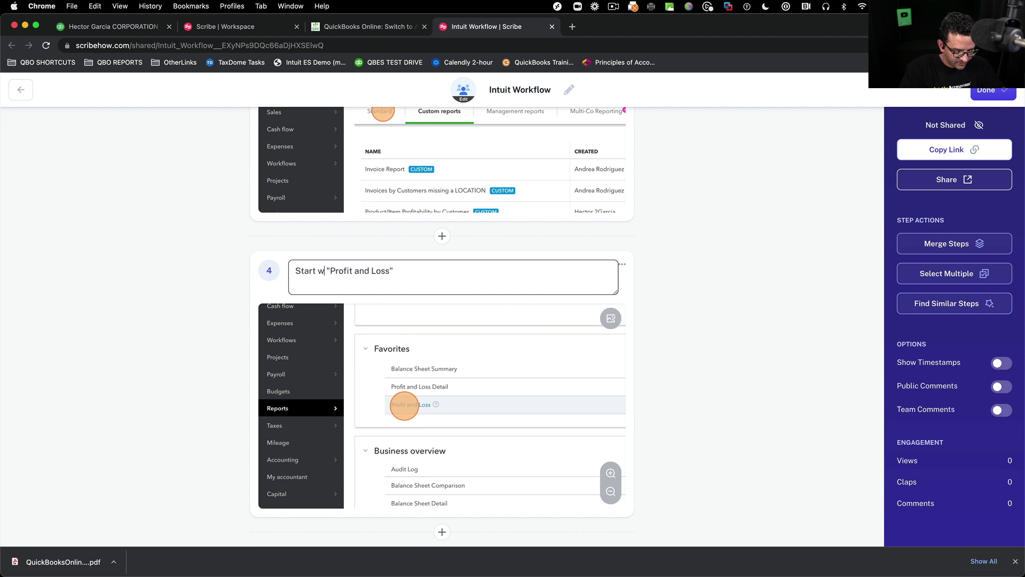
type(" a")
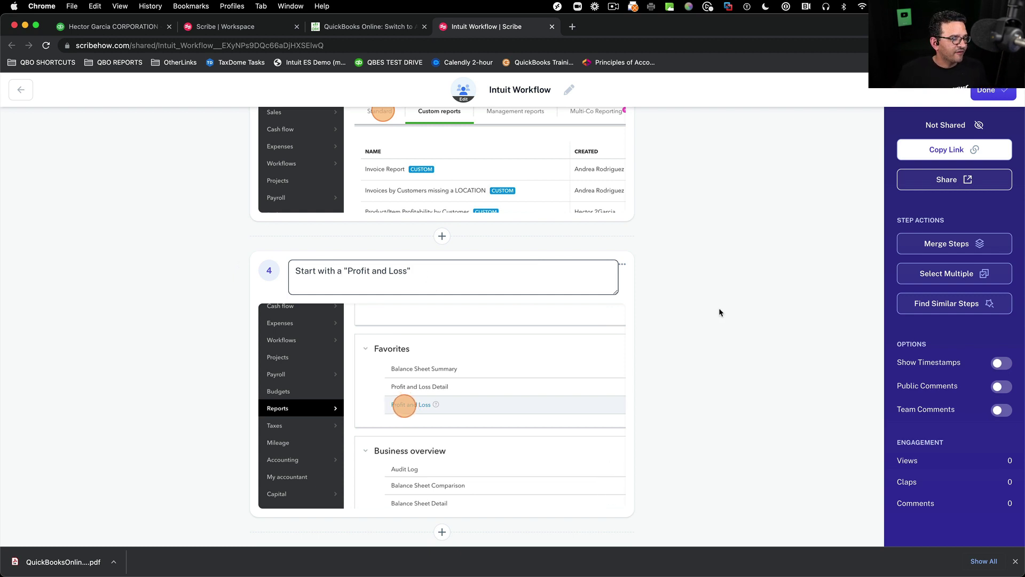
- Extend the step 4 instruction after "Profit and Loss" with under "Favorites, using a capital F and an opening quotation mark
scroll(694, 317, "down", 1)
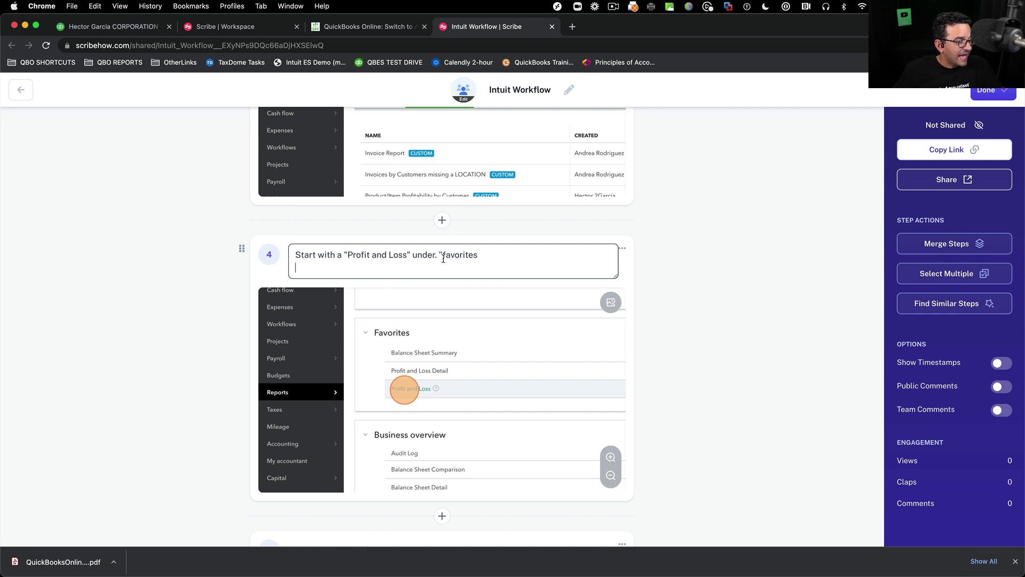
key("BackSpace")
key("BackSpace")
key("BackSpace")
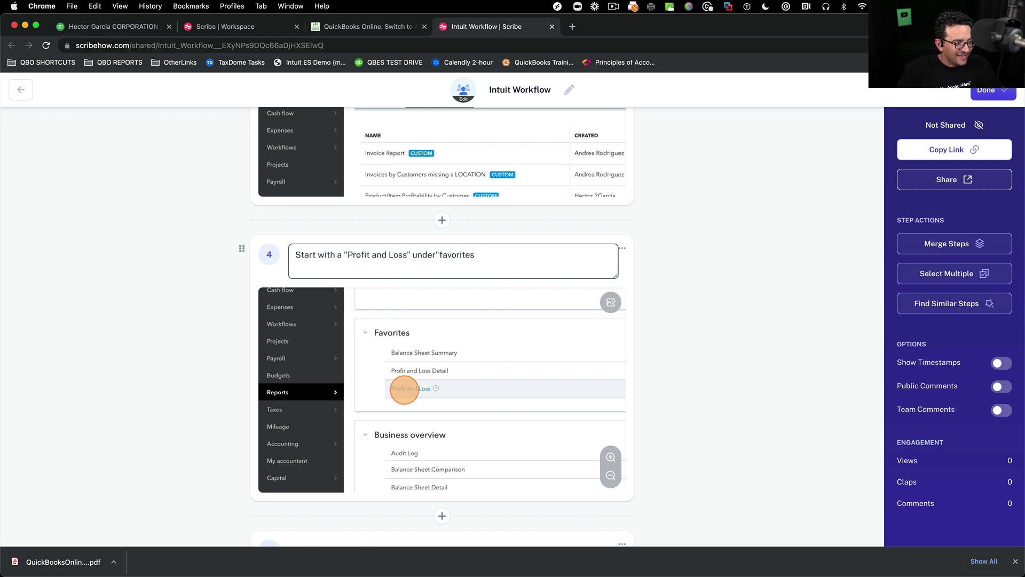
key("Right")
key("BackSpace")
type("\"")
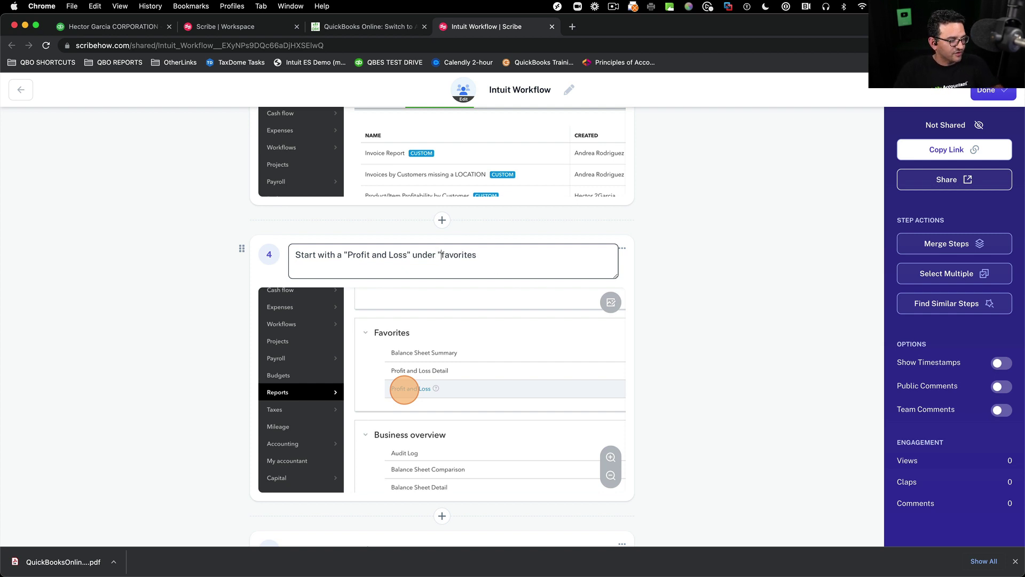
key("Delete")
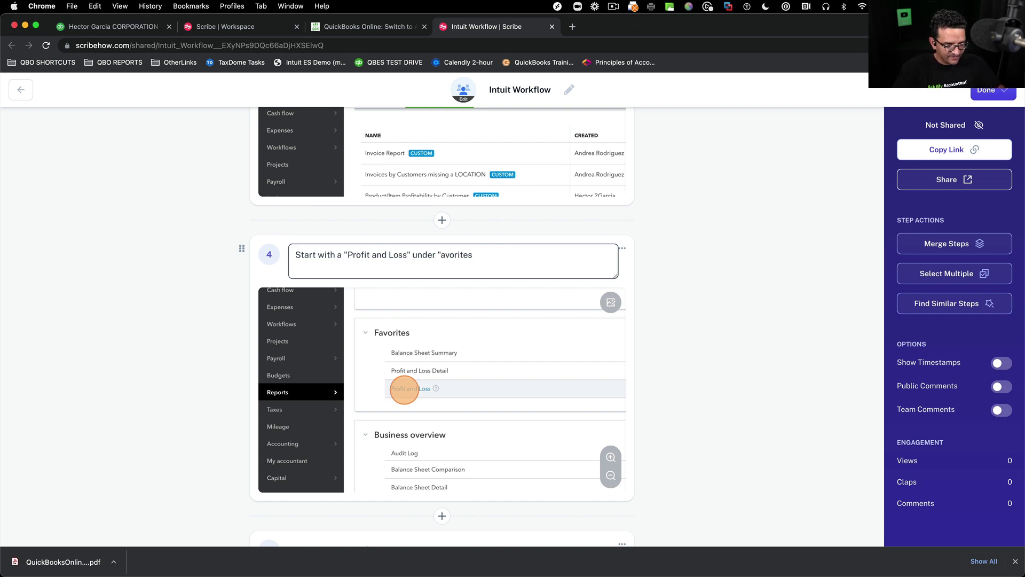
type("F")
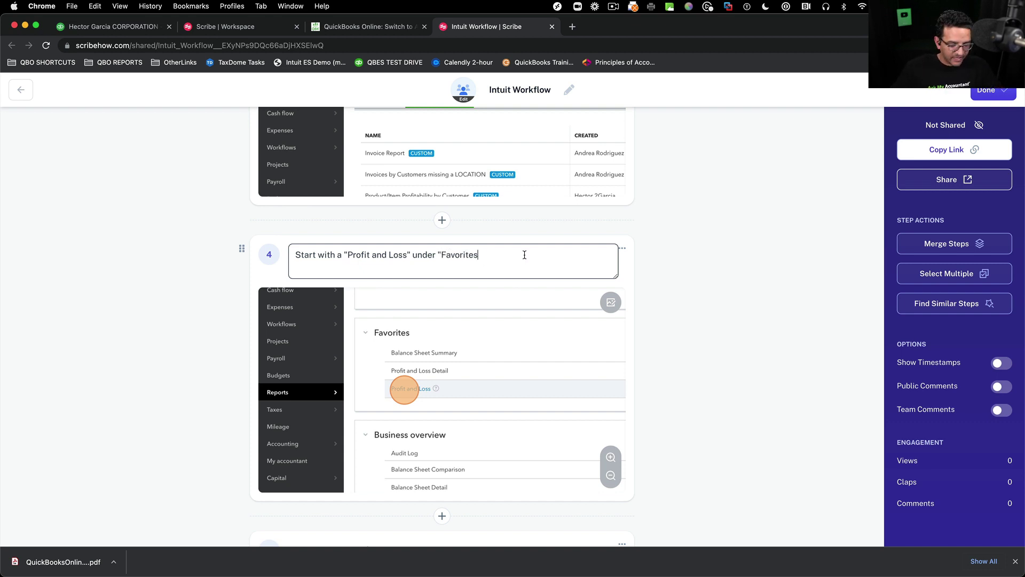
left_click(808, 300)
- Replace "Click" in step 5 with "Change the Date range to:" before "Last Year"
scroll(482, 337, "down", 3)
scroll(482, 335, "down", 4)
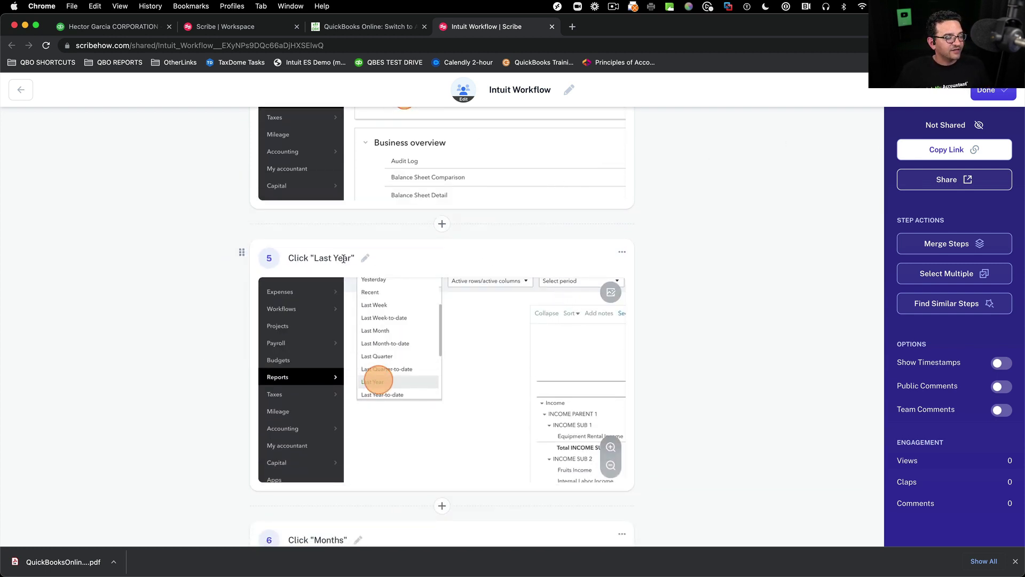
left_click(364, 260)
left_click_drag(297, 257, 314, 257)
type("Change the D")
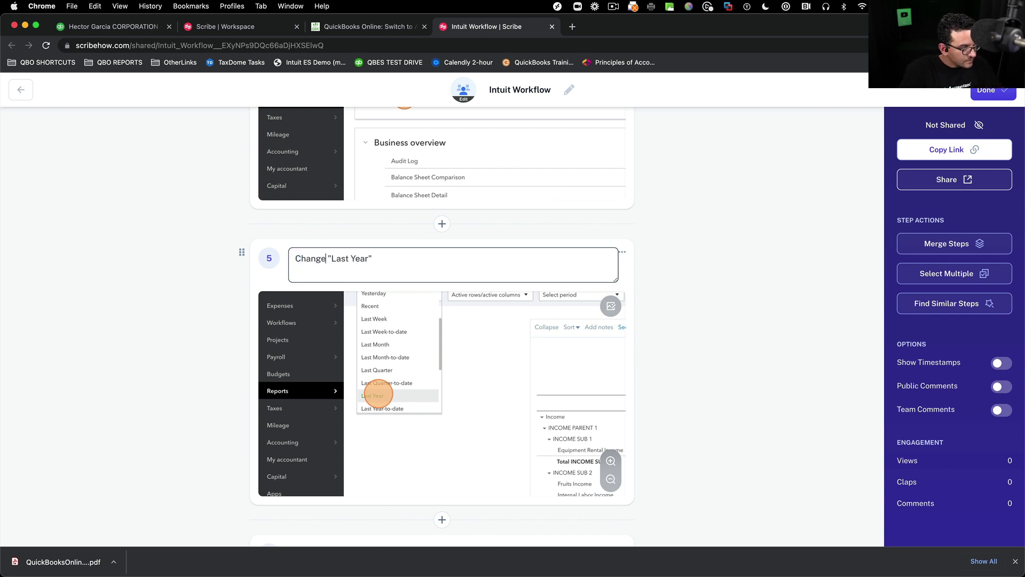
type("ate range tio")
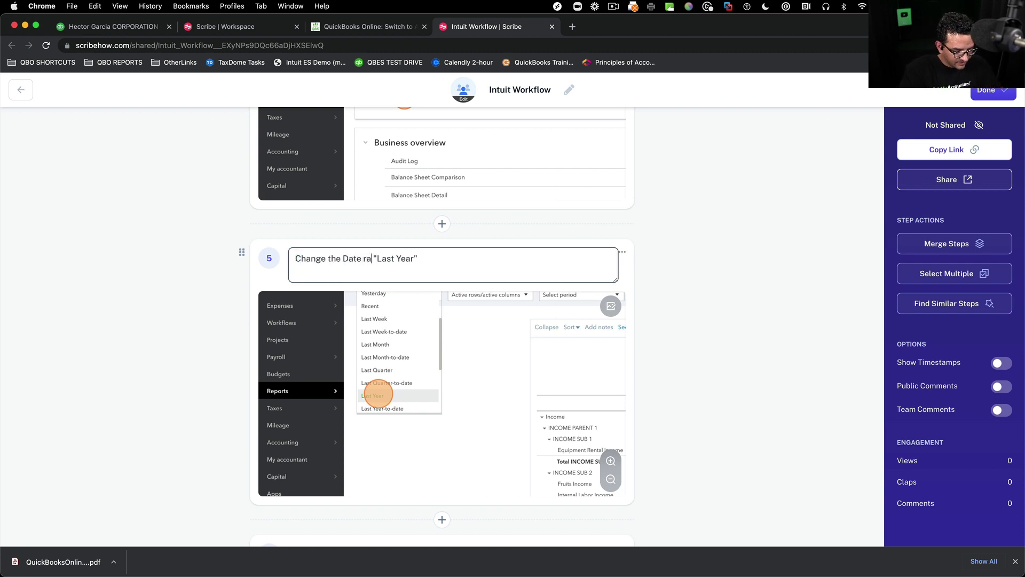
key("BackSpace")
key("BackSpace")
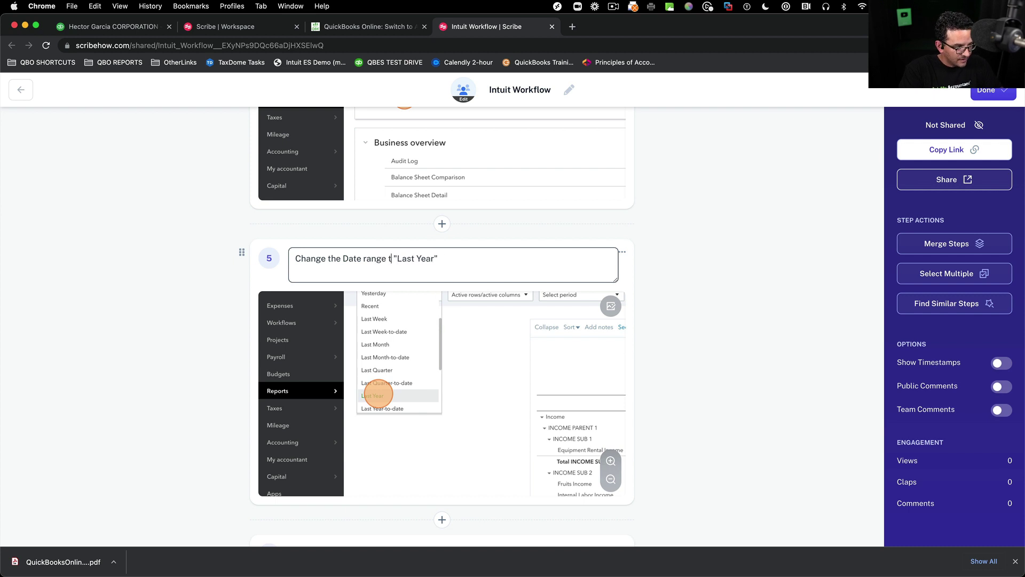
type("o:")
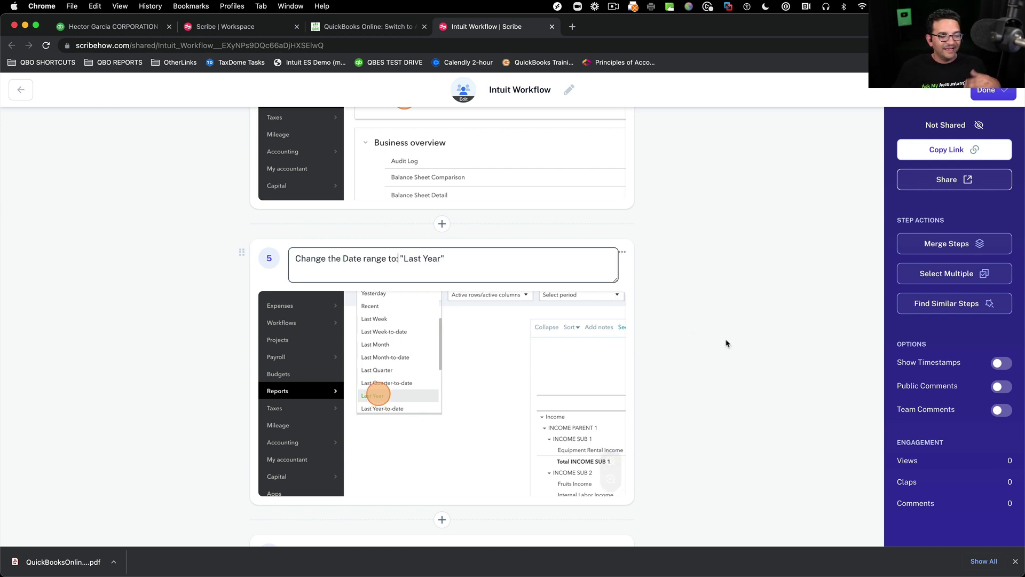
left_click(707, 339)
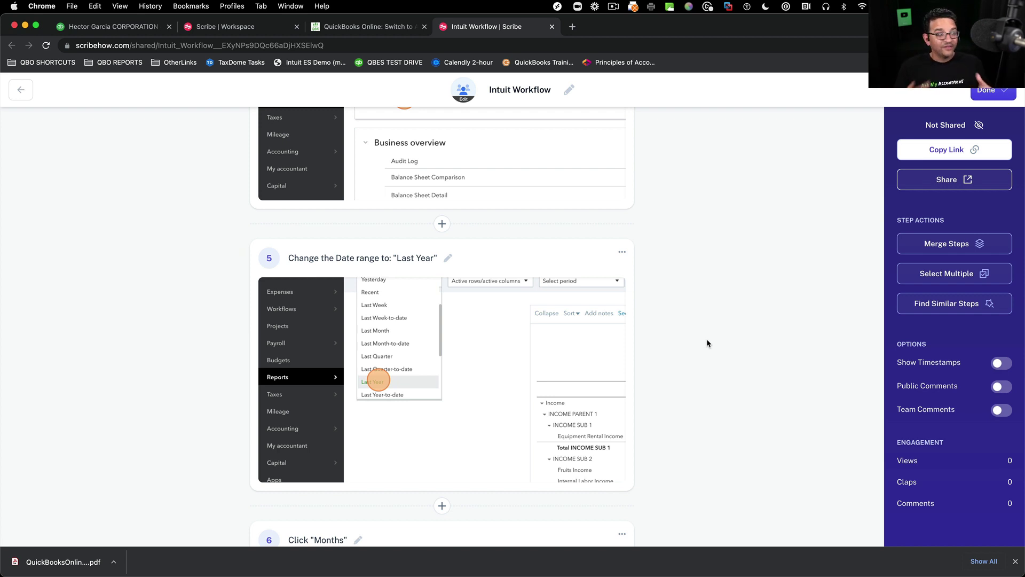
scroll(714, 343, "down", 1)
scroll(616, 326, "up", 1)
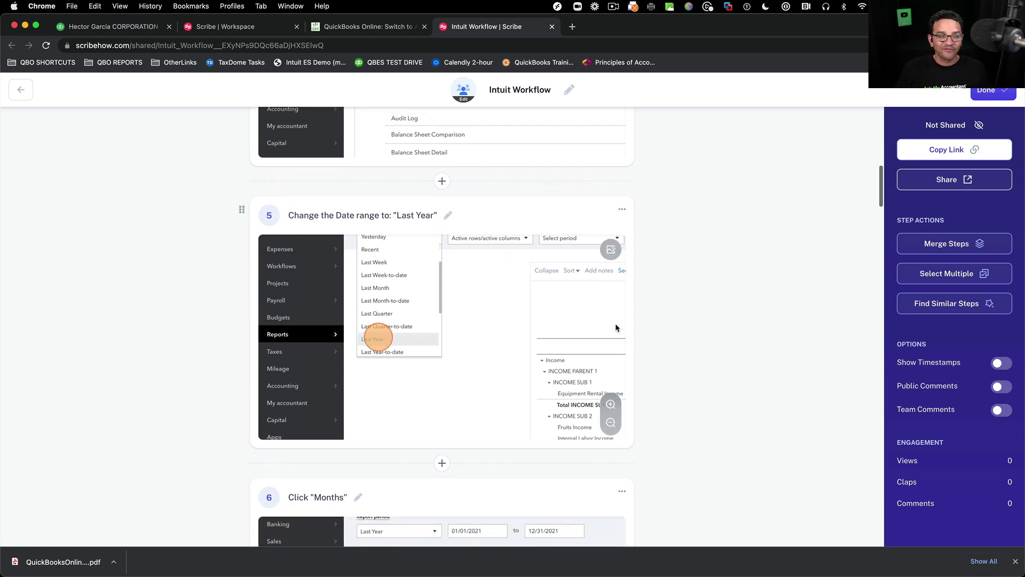
scroll(409, 340, "up", 3)
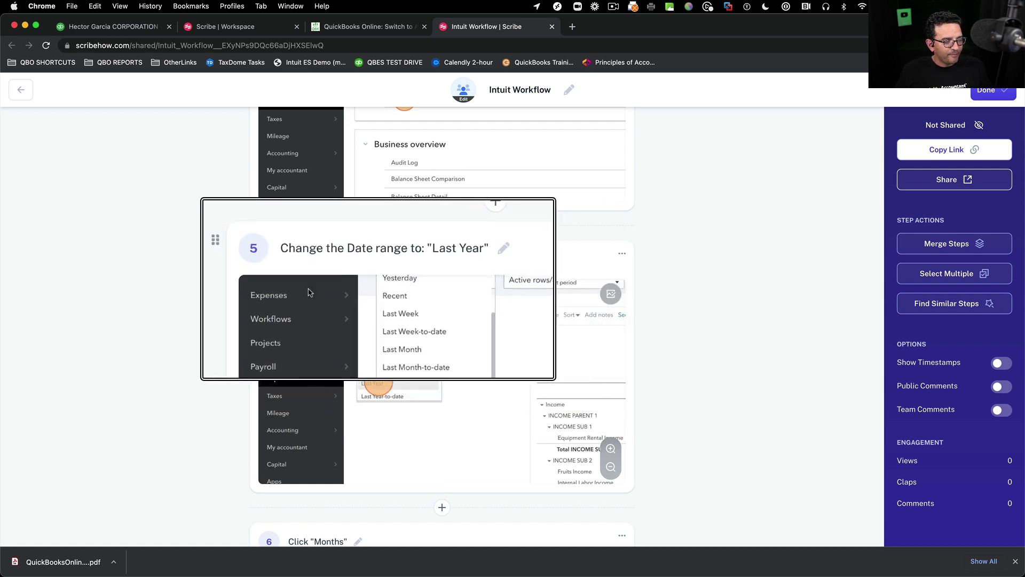
scroll(410, 322, "down", 2)
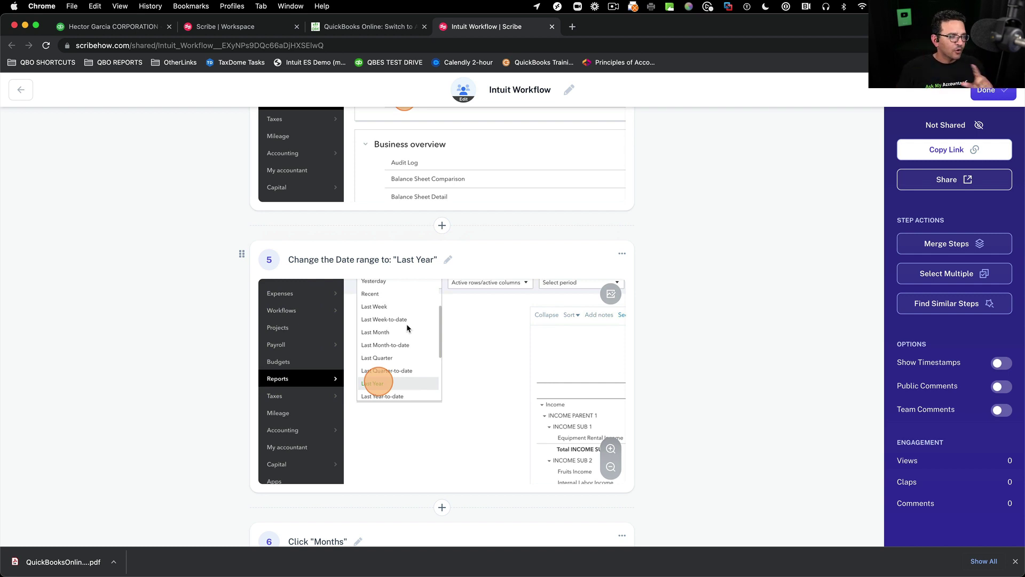
scroll(407, 326, "up", 2)
scroll(490, 357, "down", 1)
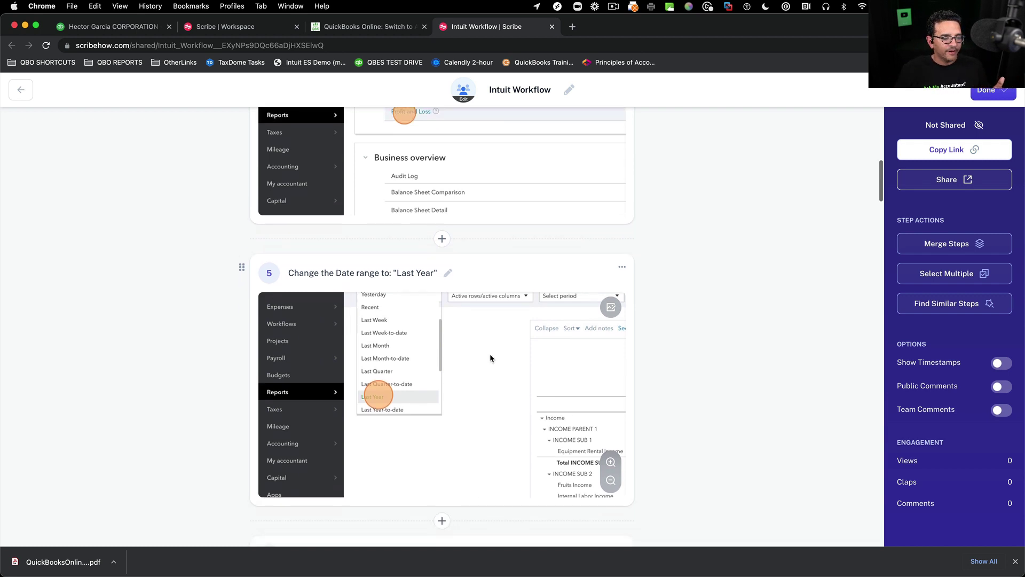
scroll(490, 358, "down", 1)
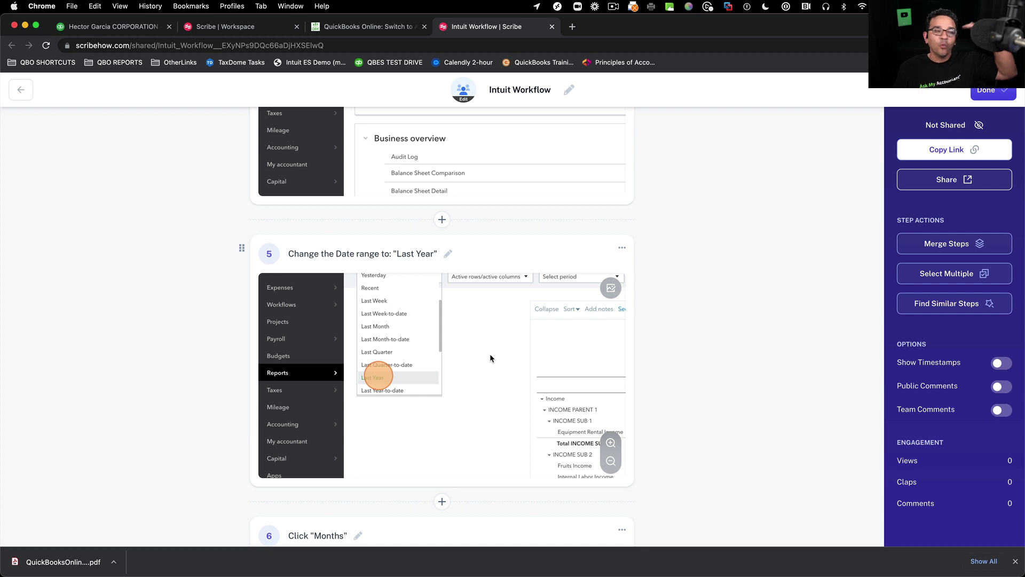
- Re-crop the step 5 screenshot to include the full navigation bar, the Profit and Loss Report heading and the report period list
left_click(611, 288)
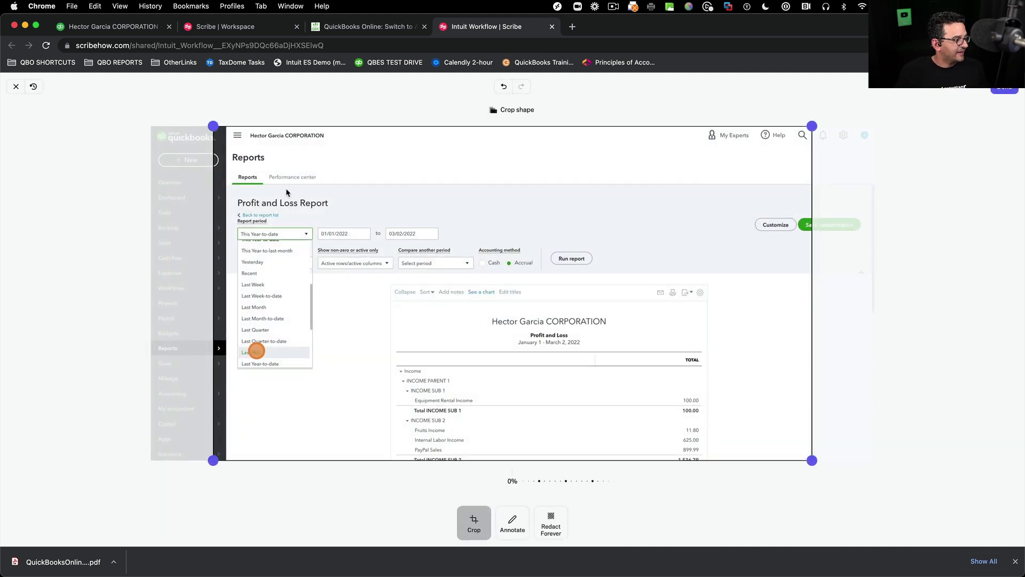
left_click_drag(286, 194, 352, 191)
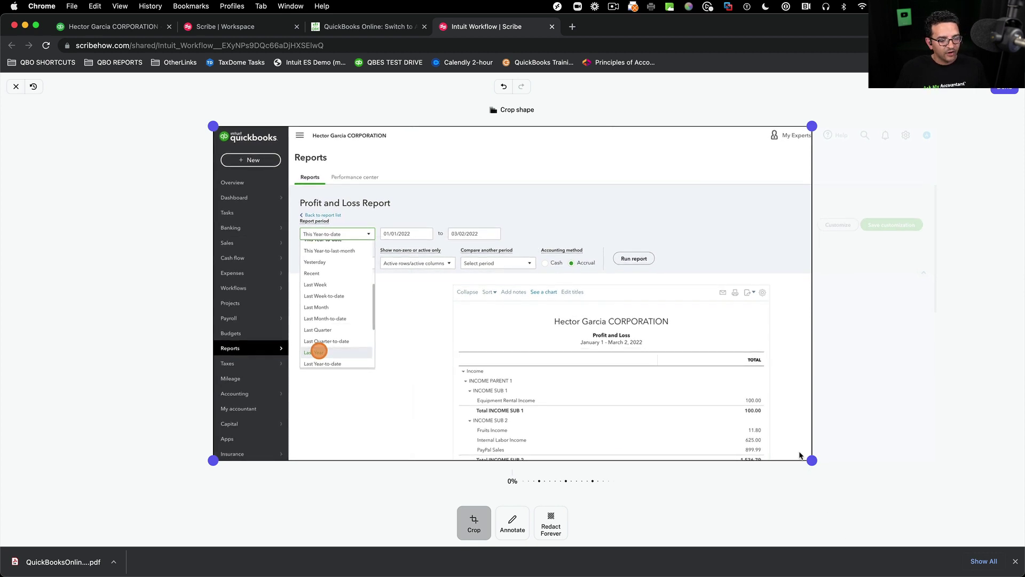
left_click_drag(811, 459, 631, 412)
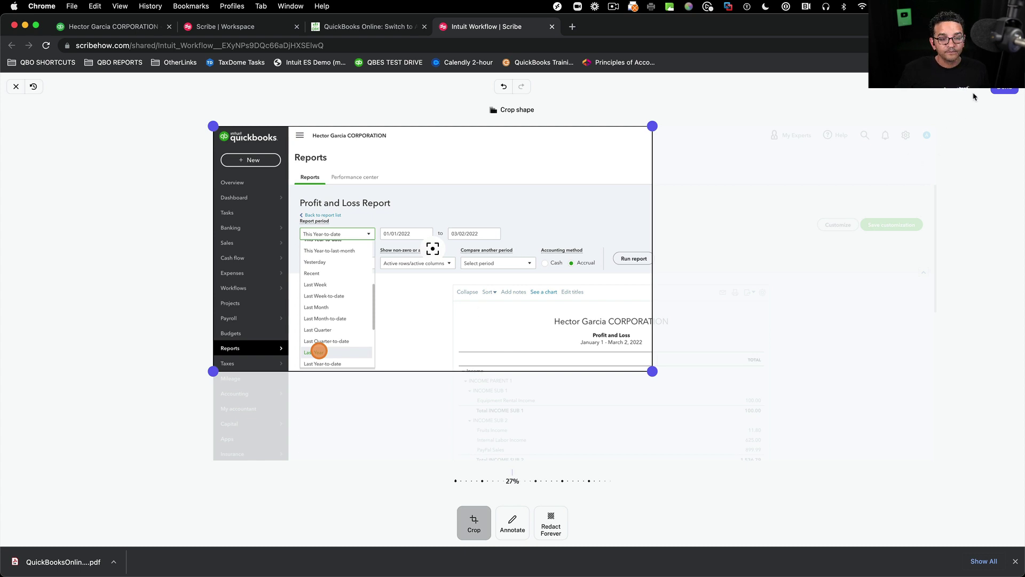
left_click(1015, 90)
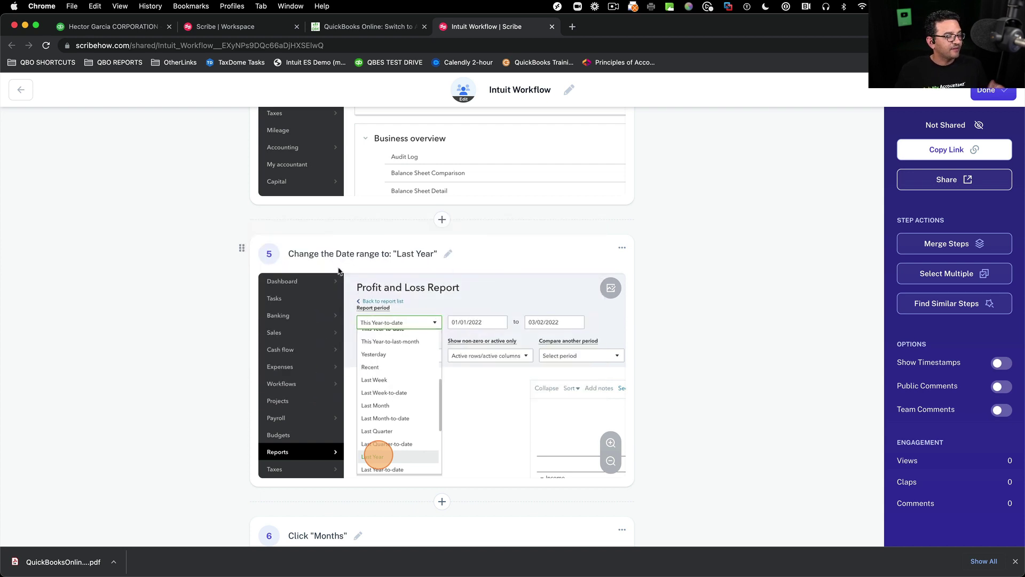
- Replace "Date range" with "Report Period" in the step 5 instruction
left_click(443, 254)
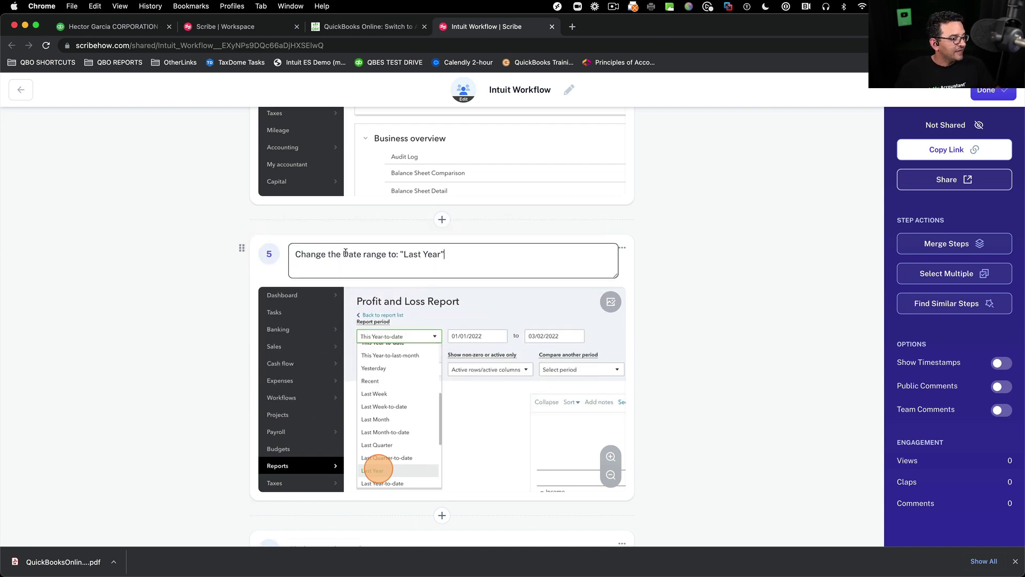
left_click_drag(344, 254, 385, 251)
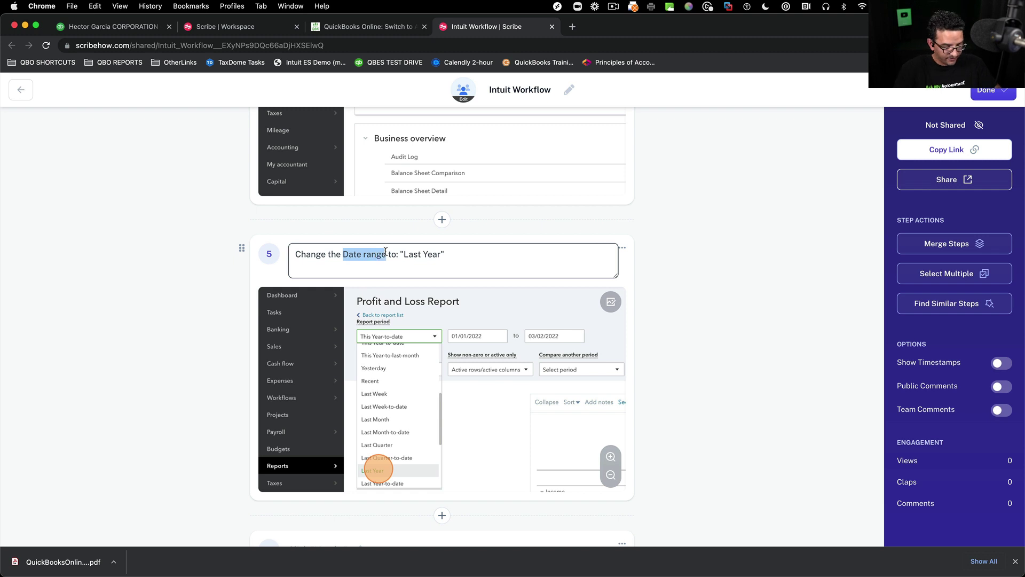
type("Report ")
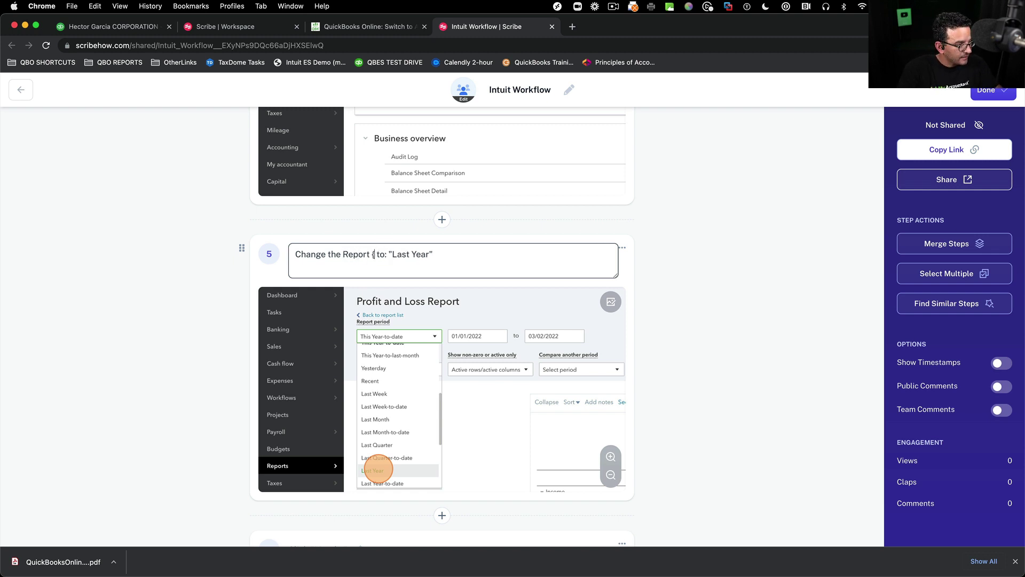
type("Period")
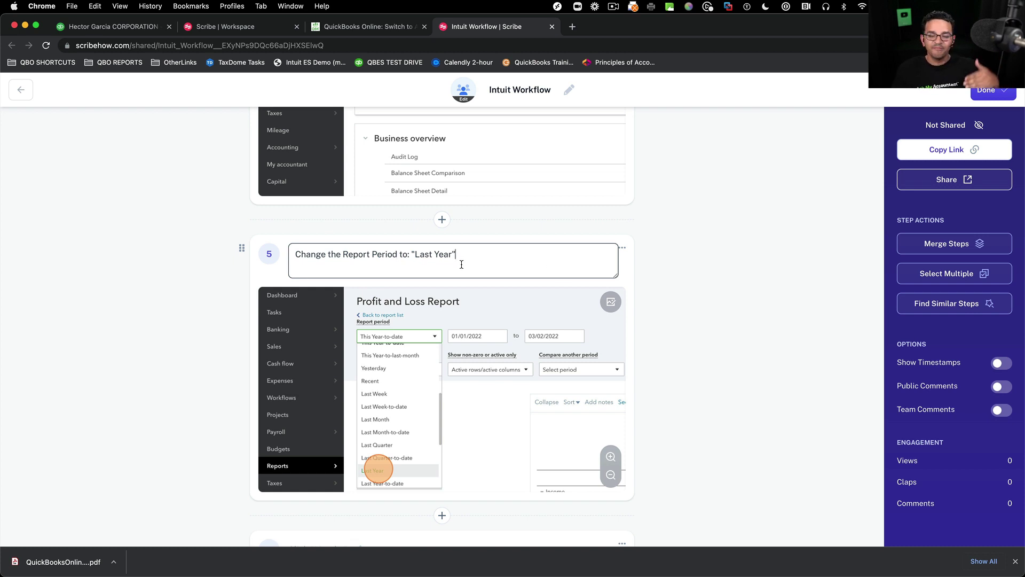
left_click(707, 304)
- Insert Under "Display Columns by", before the Click "Months" instruction in step 6
scroll(427, 328, "down", 5)
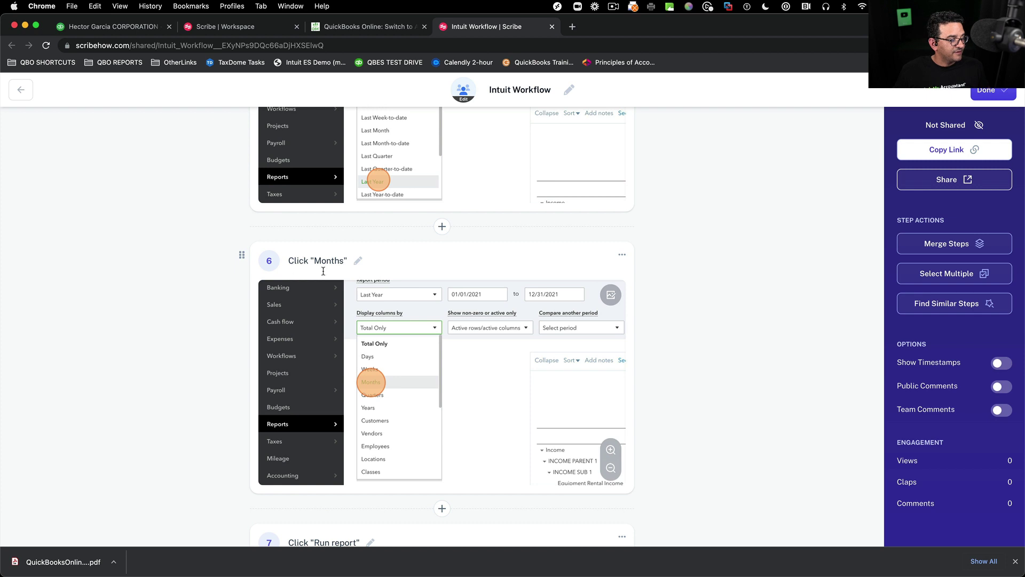
left_click(362, 258)
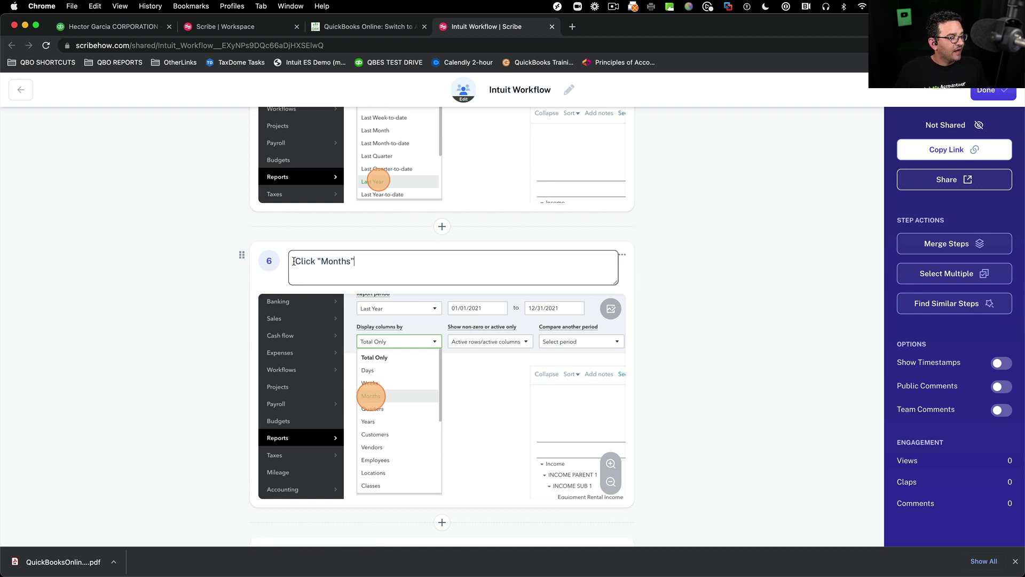
type("Under \"")
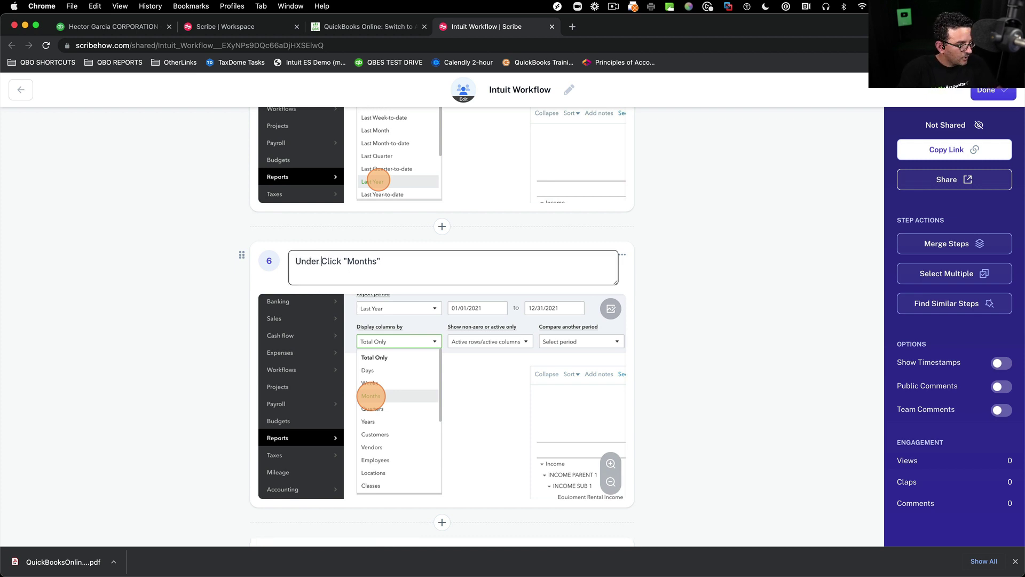
type("Display Co")
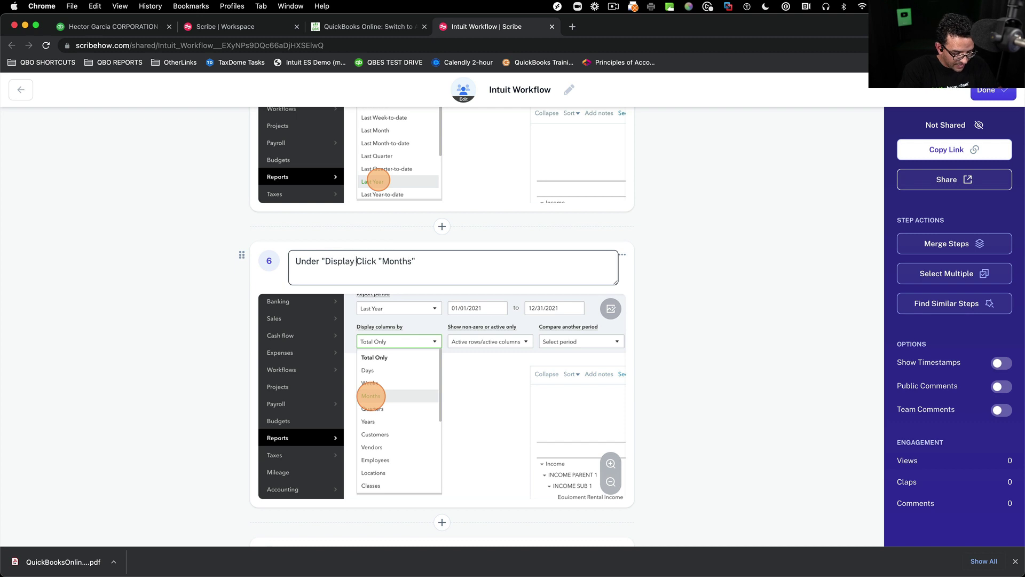
type("lumns by\"")
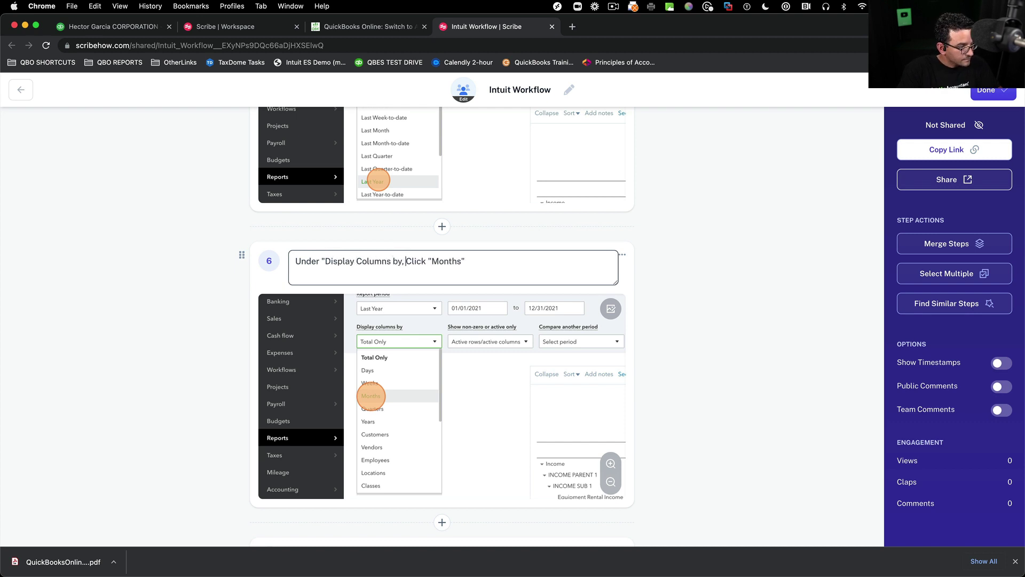
type(",")
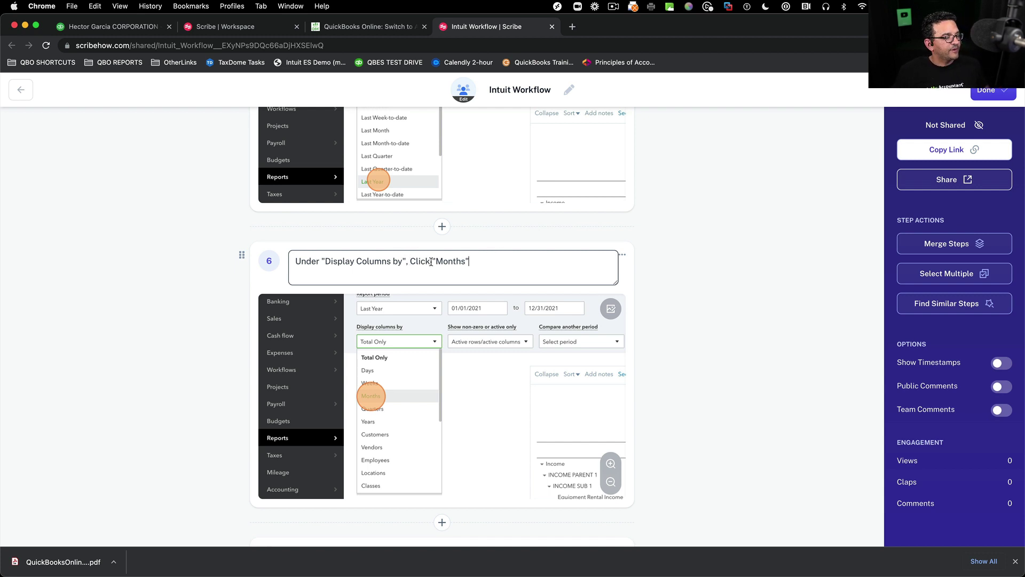
- Reword the end of the step 6 instruction from the word Click onward as Change it from "Total Only" to "Months"
left_click_drag(430, 262, 415, 261)
type("Change it from")
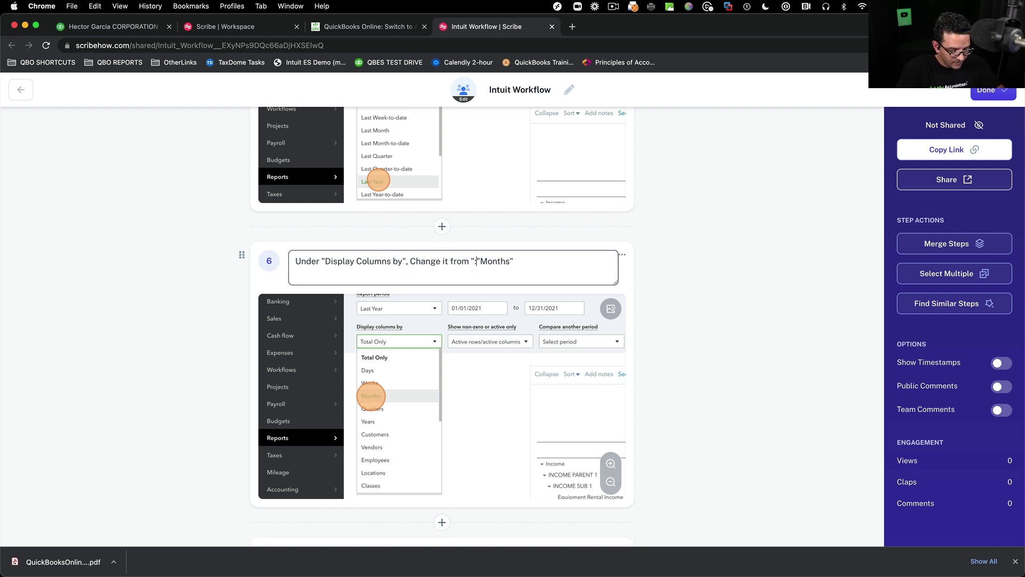
type(" Total Only")
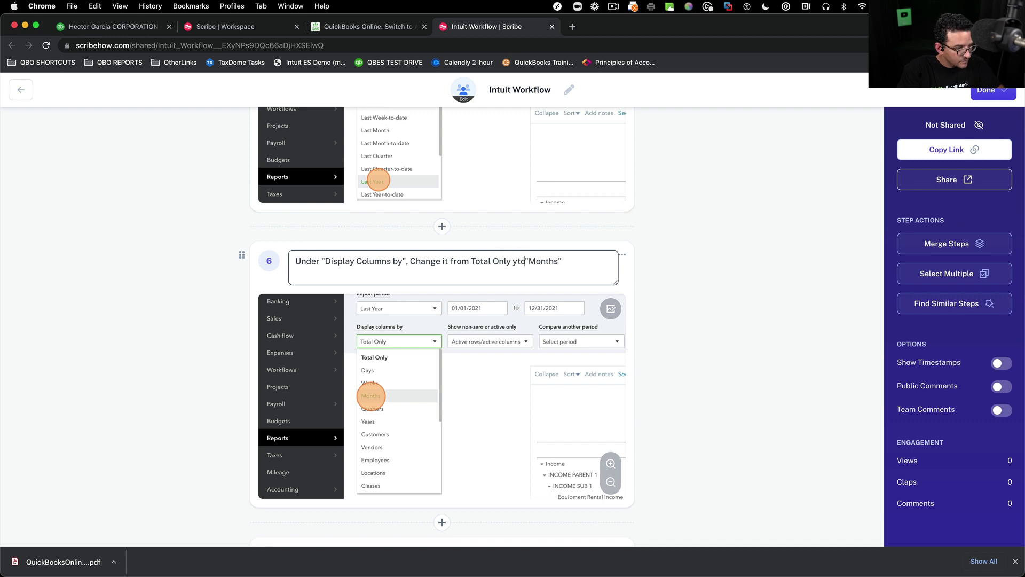
type(" yo")
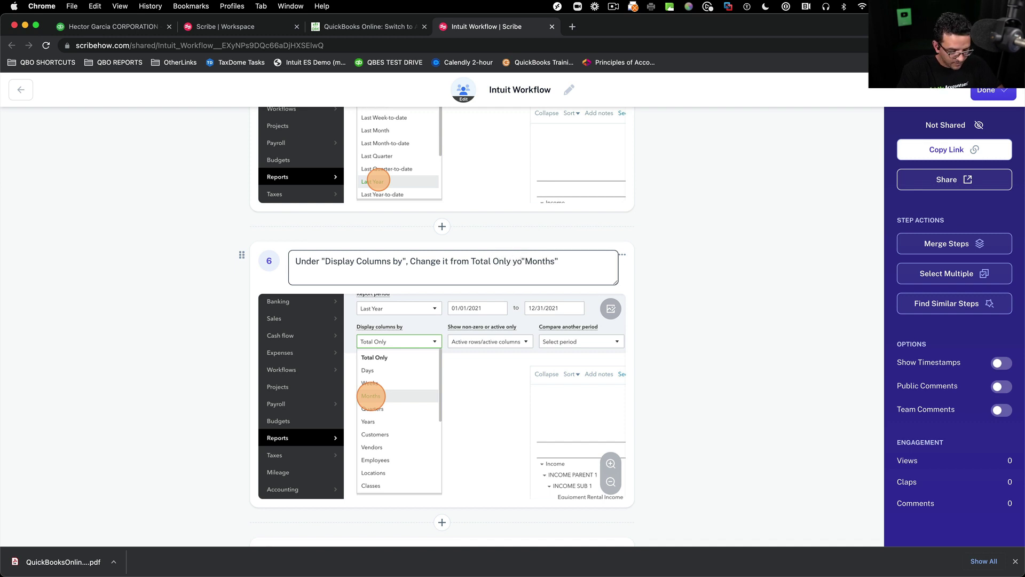
key("BackSpace")
key("BackSpace")
type("to")
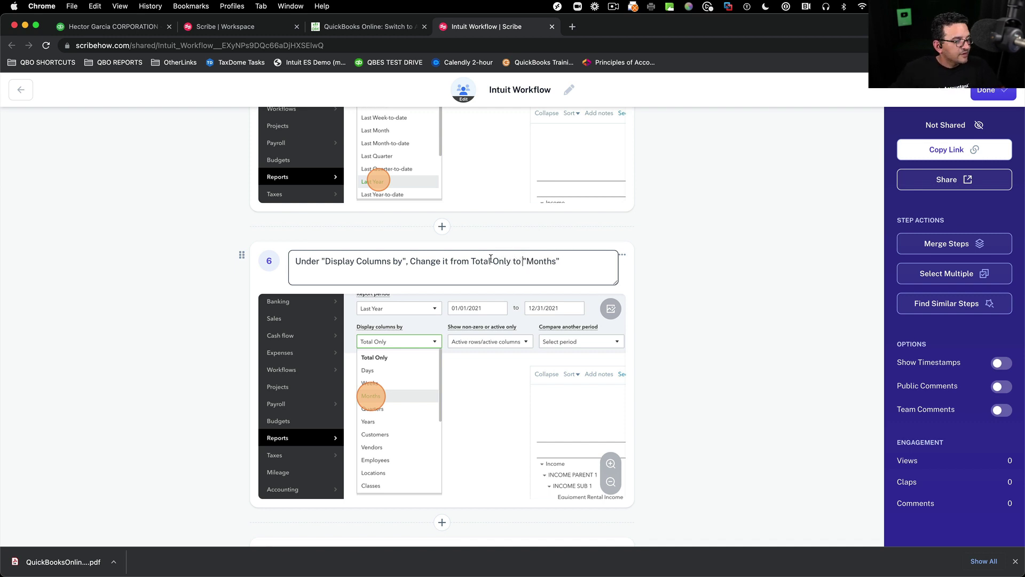
left_click(472, 261)
type("\"")
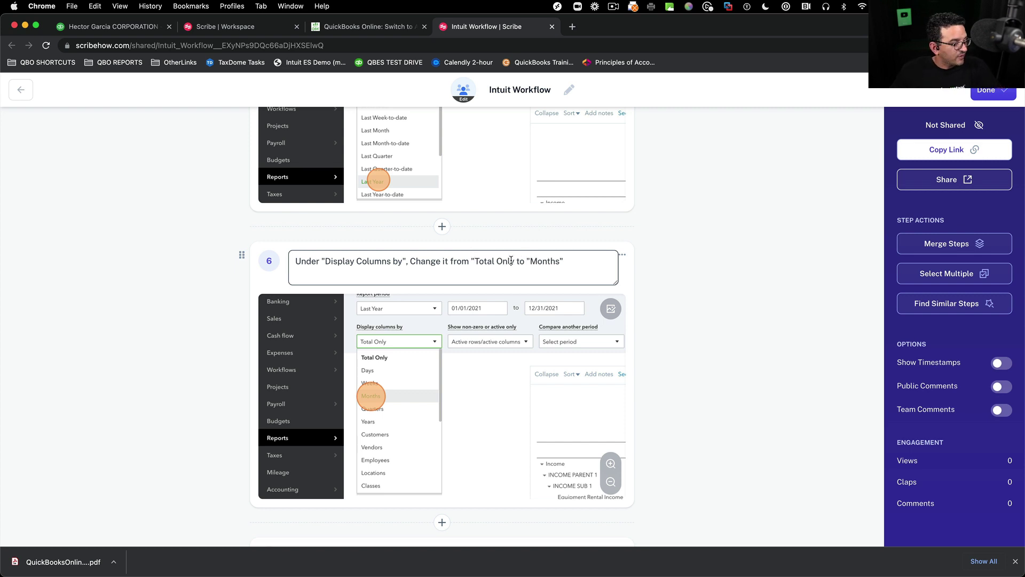
type("\"")
left_click(713, 275)
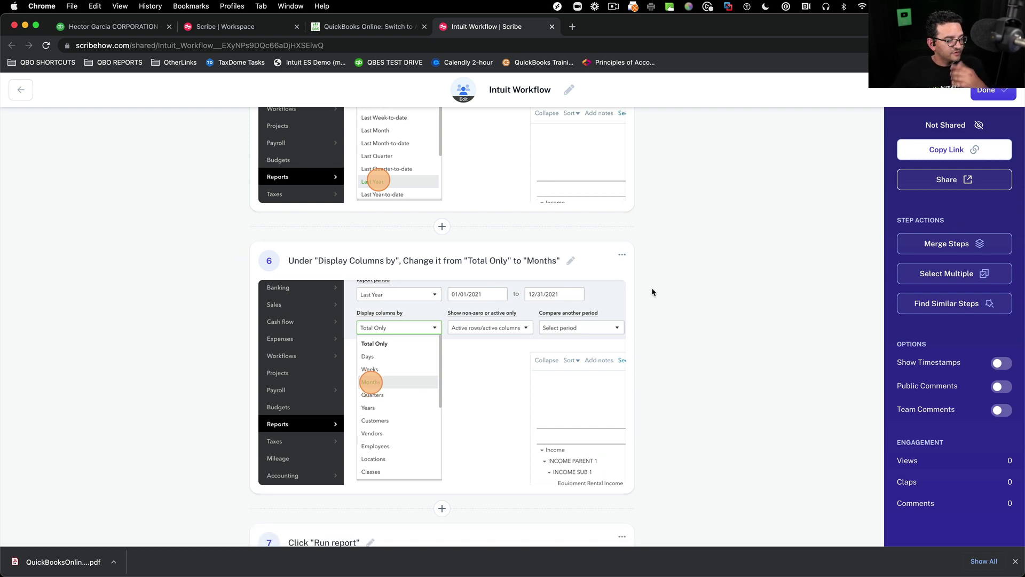
- Extend the step 7 instruction after "Run report" with the words to refresh report
scroll(651, 287, "down", 5)
scroll(548, 275, "down", 2)
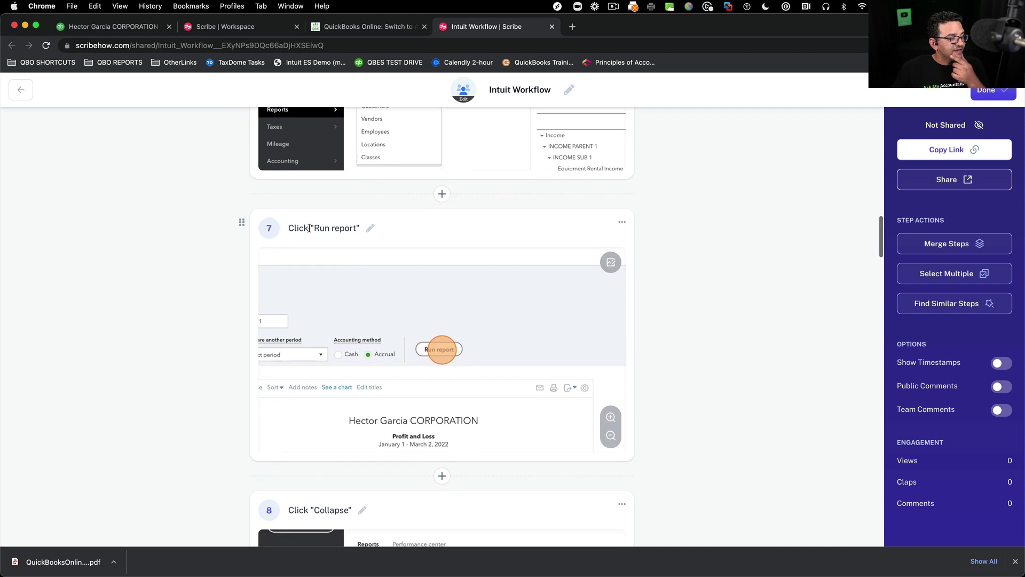
left_click(372, 230)
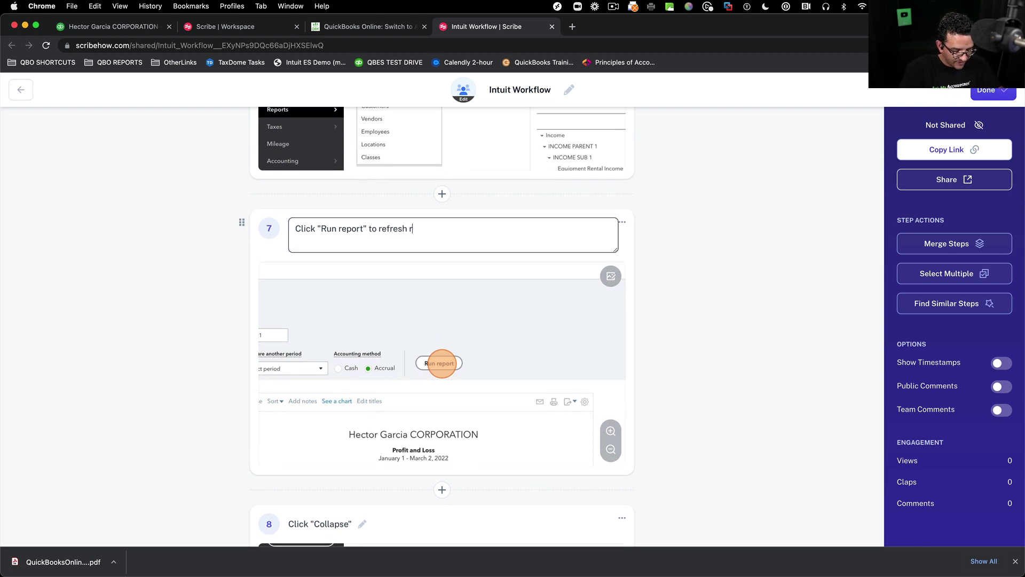
left_click(641, 311)
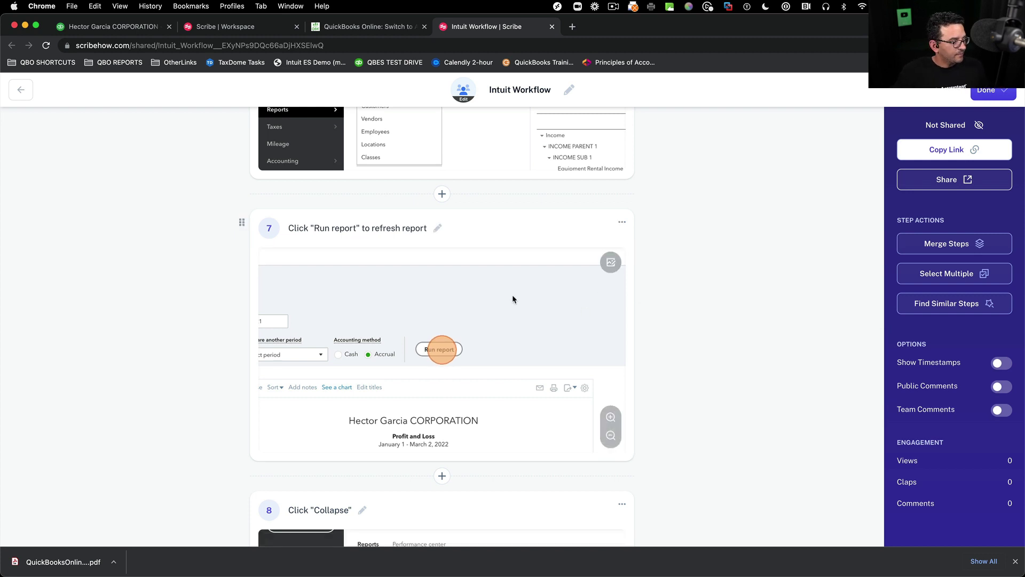
- Extend the step 8 instruction after "Collapse" with the words to hide subaccounts
scroll(502, 296, "down", 5)
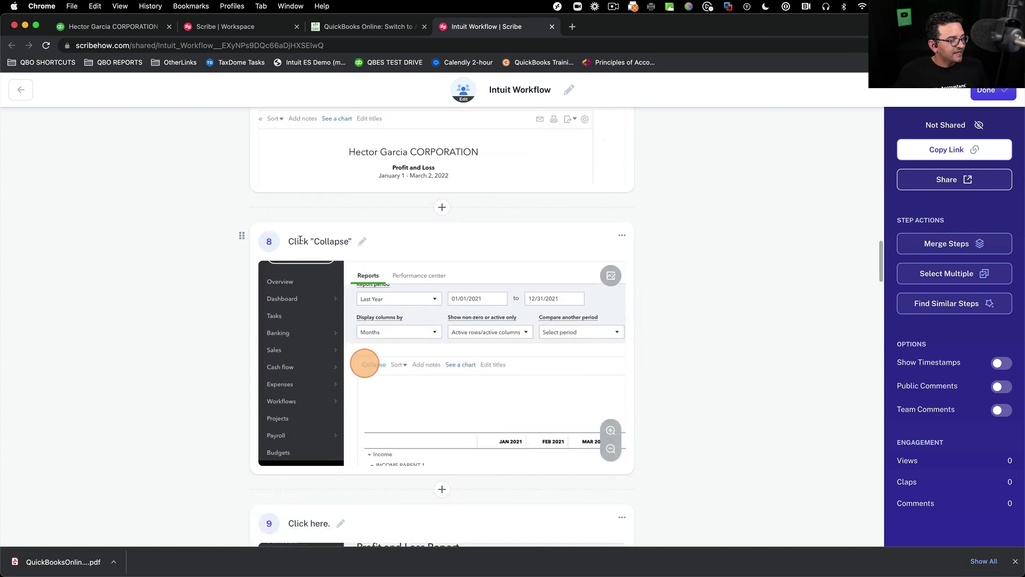
left_click(362, 242)
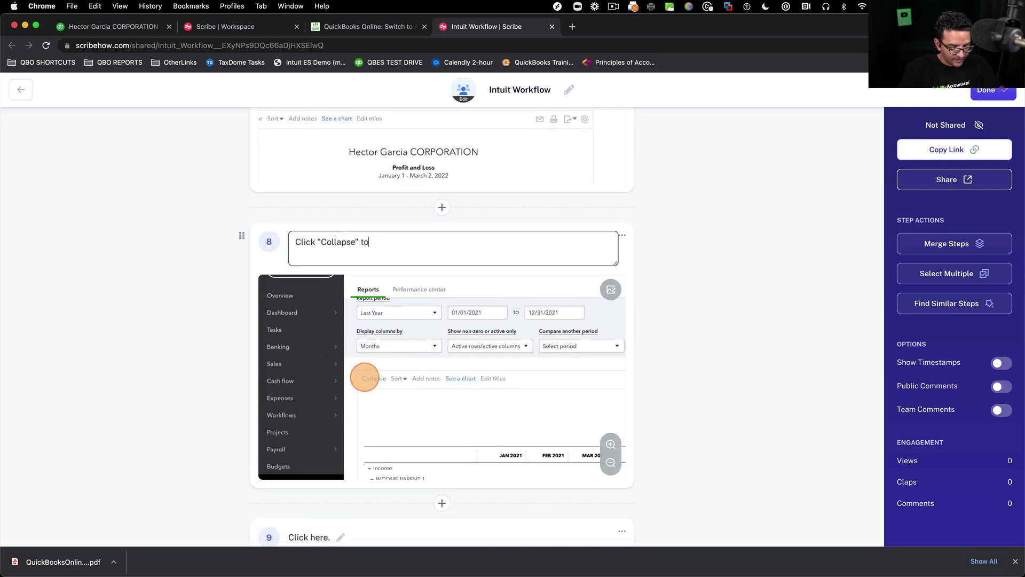
type("to hide subaccounts")
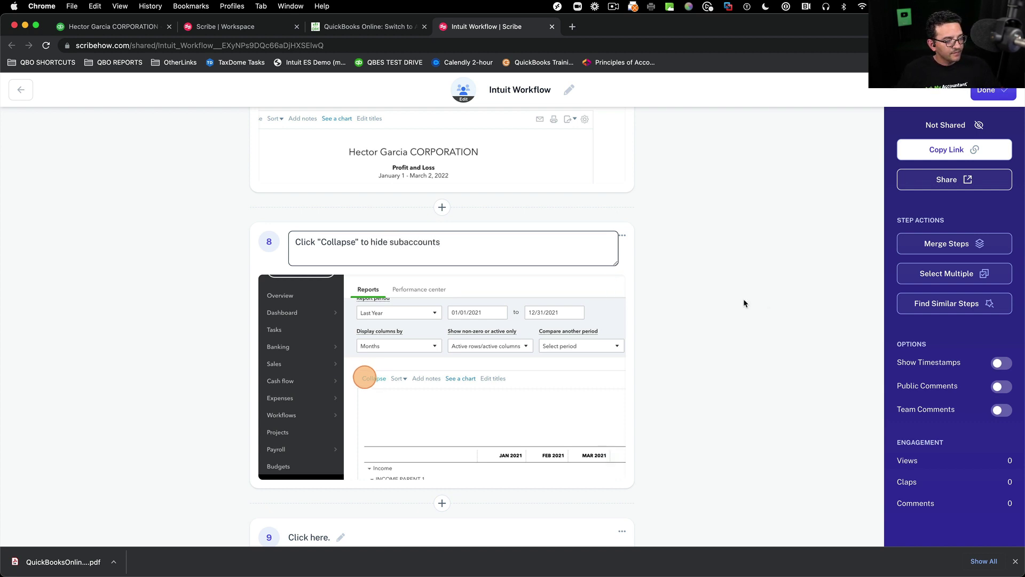
left_click(667, 295)
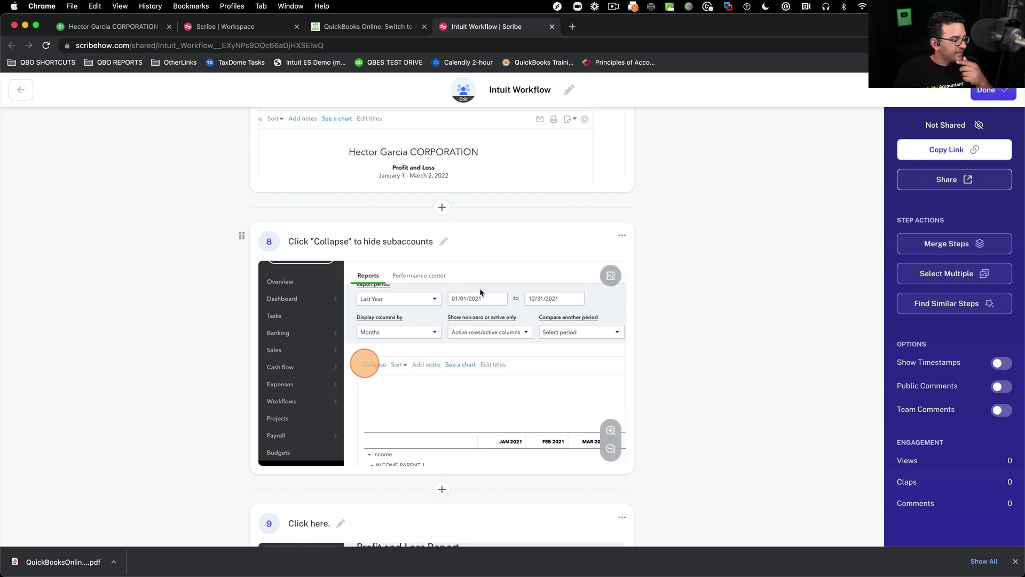
- Extend the vague Click here instruction in step 9 so that it names the Sort control
scroll(481, 289, "down", 5)
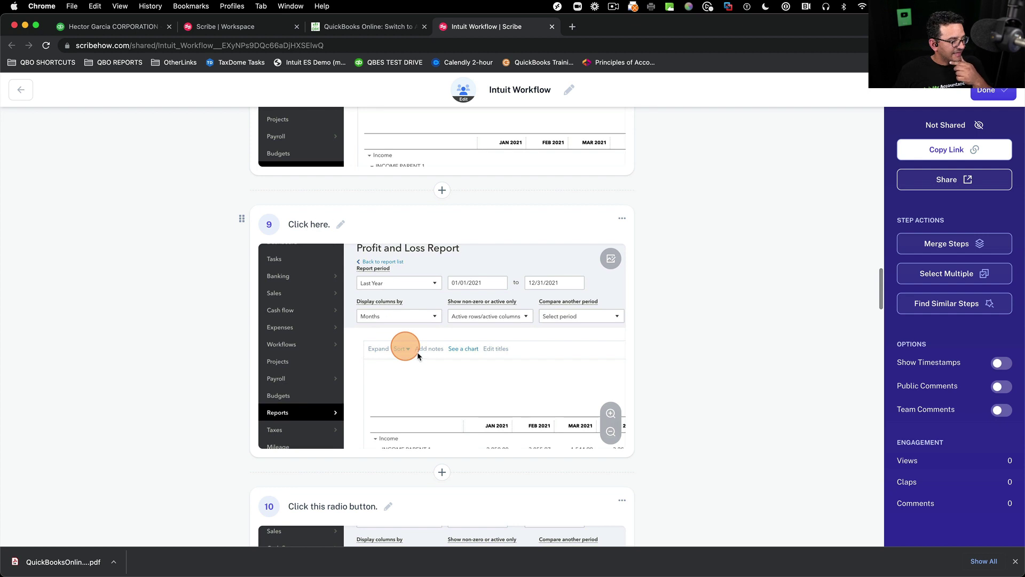
scroll(414, 373, "down", 5)
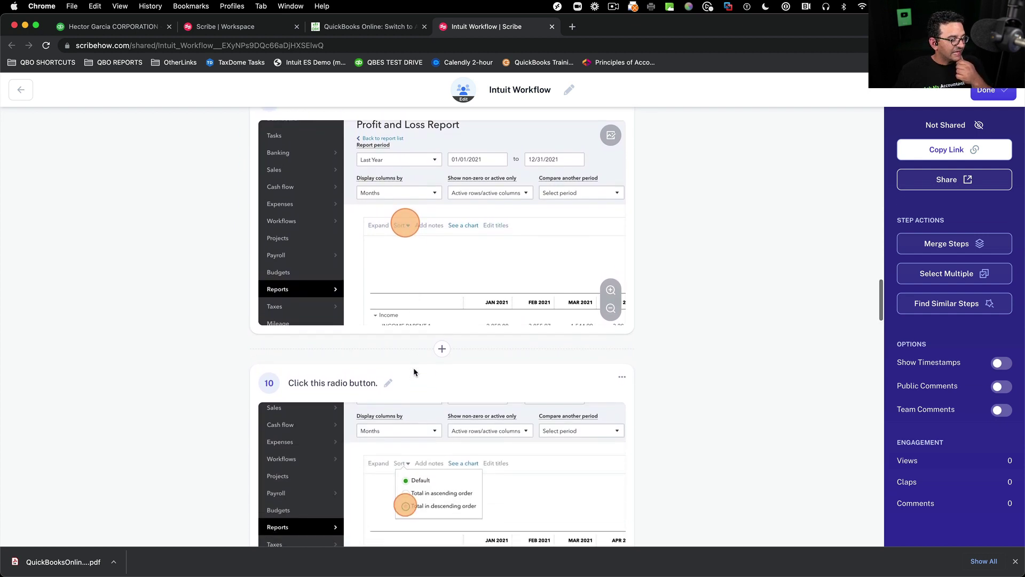
scroll(414, 368, "up", 2)
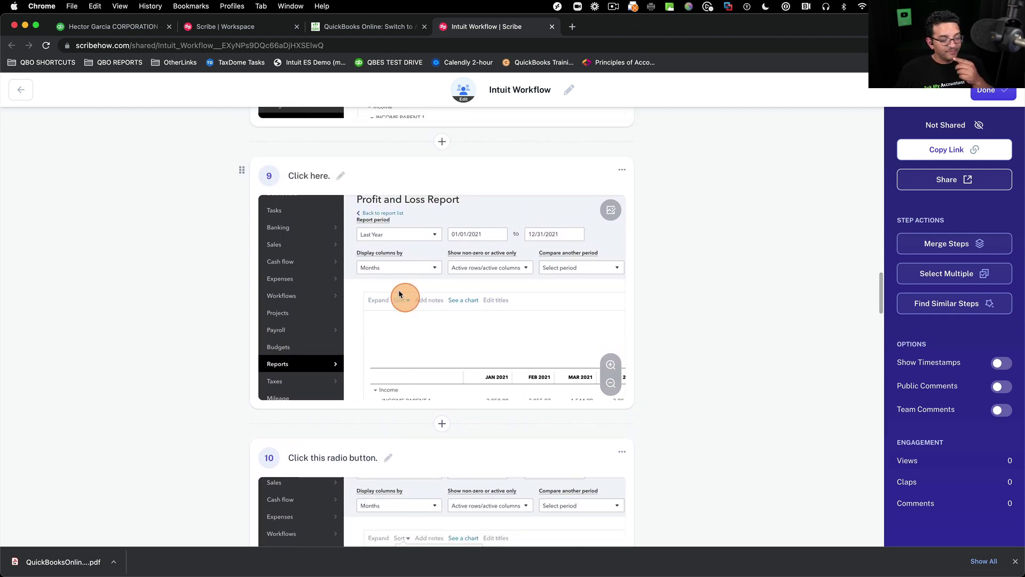
left_click(335, 182)
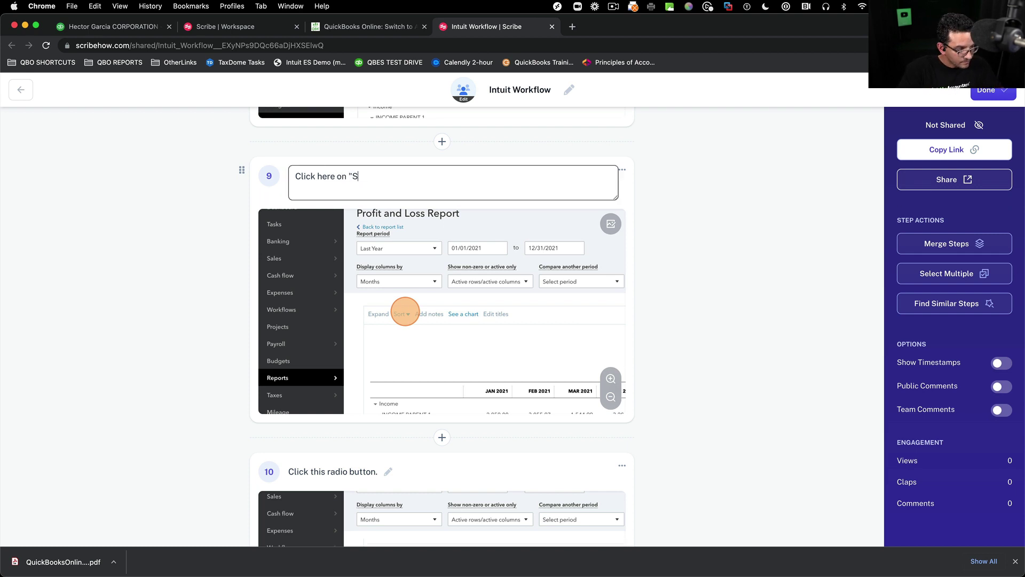
left_click(728, 261)
- Replace the step 10 instruction with Change default sorting to "Total in descending order", correcting the spelling of descending
scroll(410, 294, "down", 3)
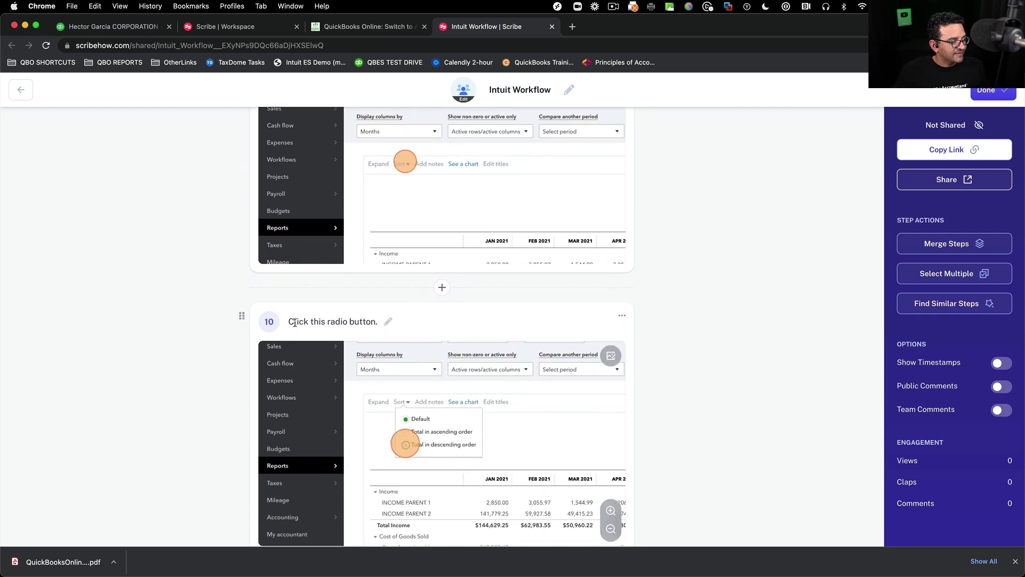
left_click(386, 324)
left_click_drag(386, 322, 293, 322)
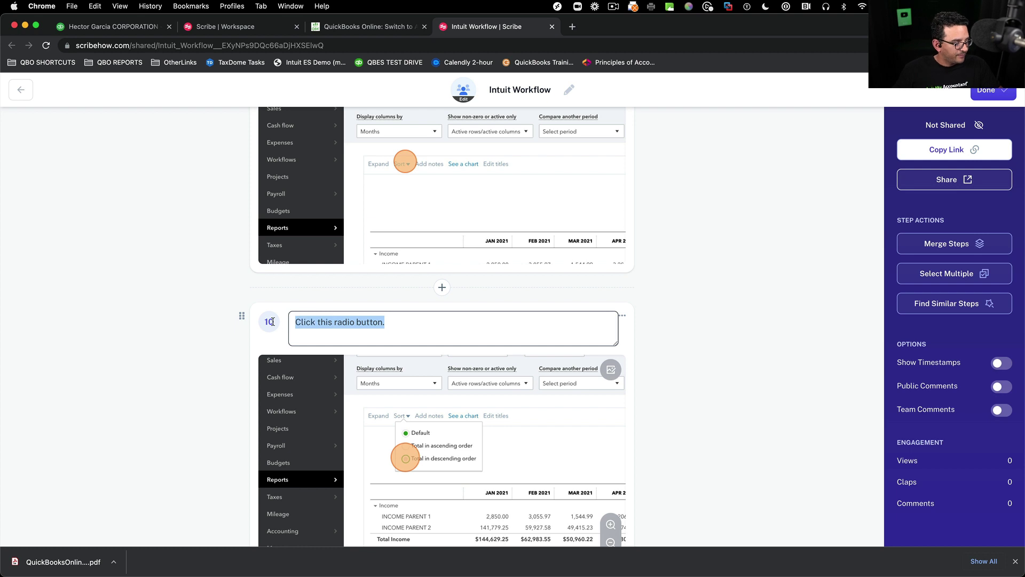
type("C")
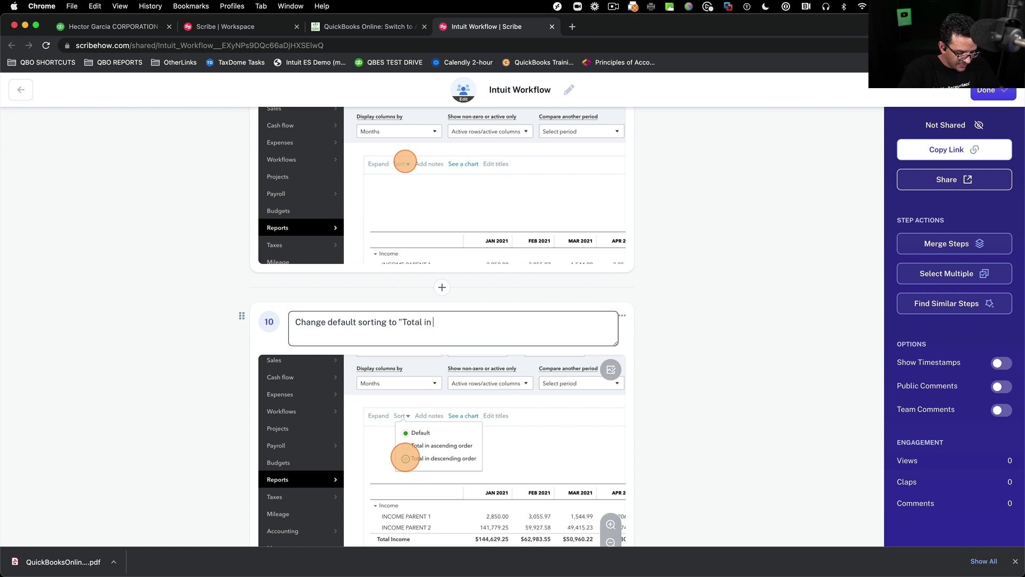
type("ding order")
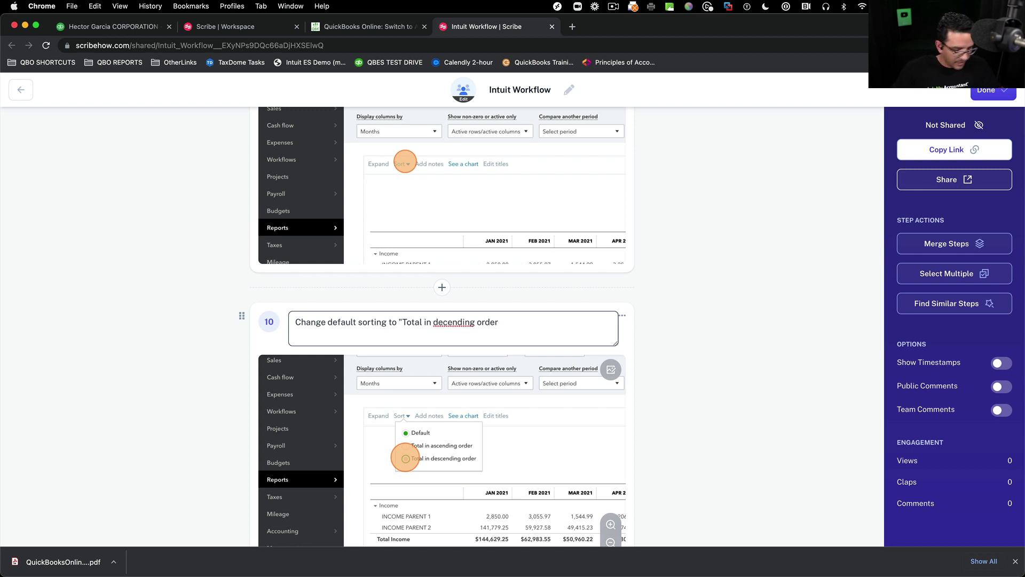
right_click(459, 322)
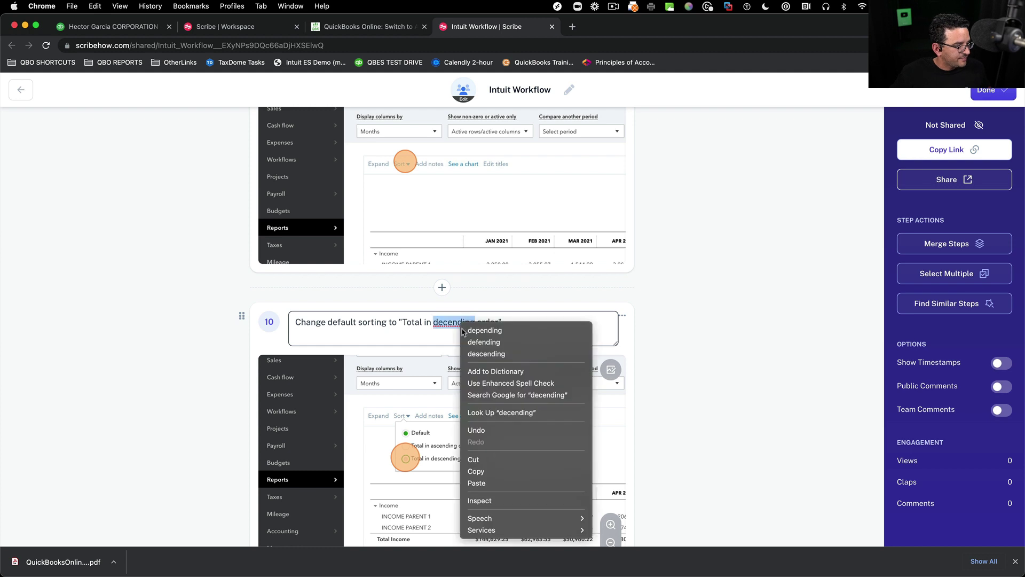
left_click(486, 354)
- Replace the step 11 instruction with "Now you can see the P&L broken down by month!"
scroll(669, 354, "down", 7)
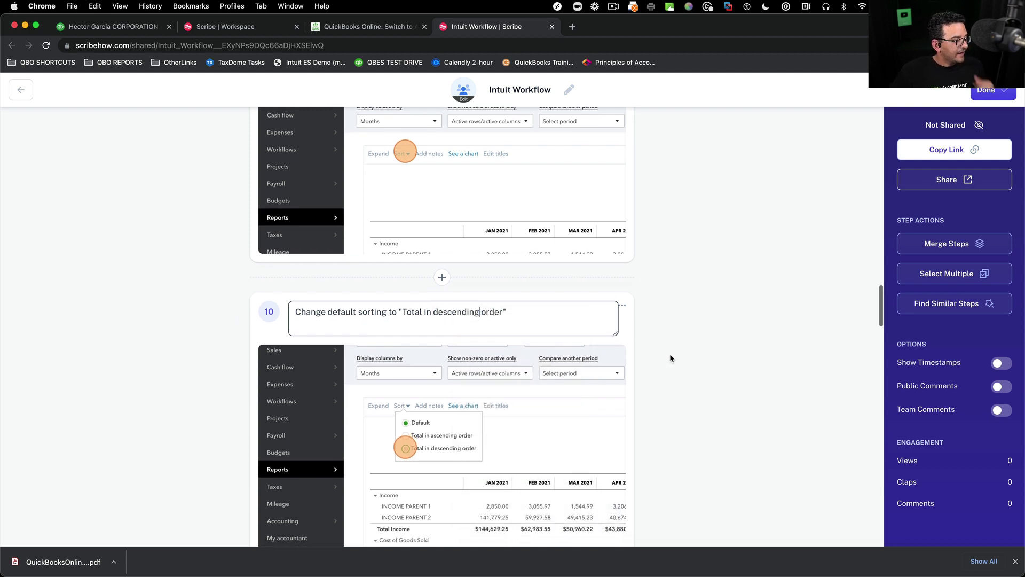
scroll(680, 362, "down", 2)
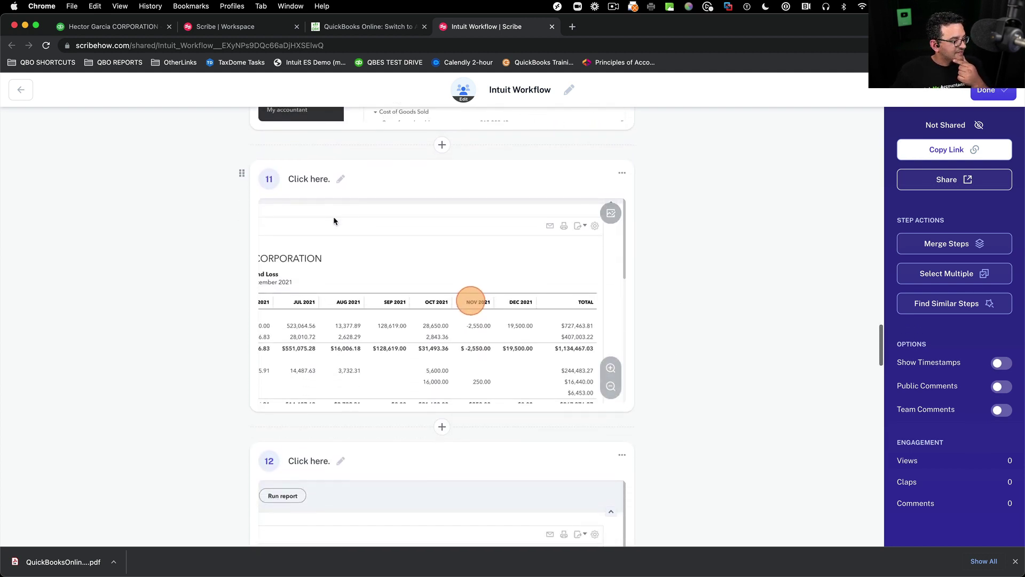
scroll(431, 256, "up", 1)
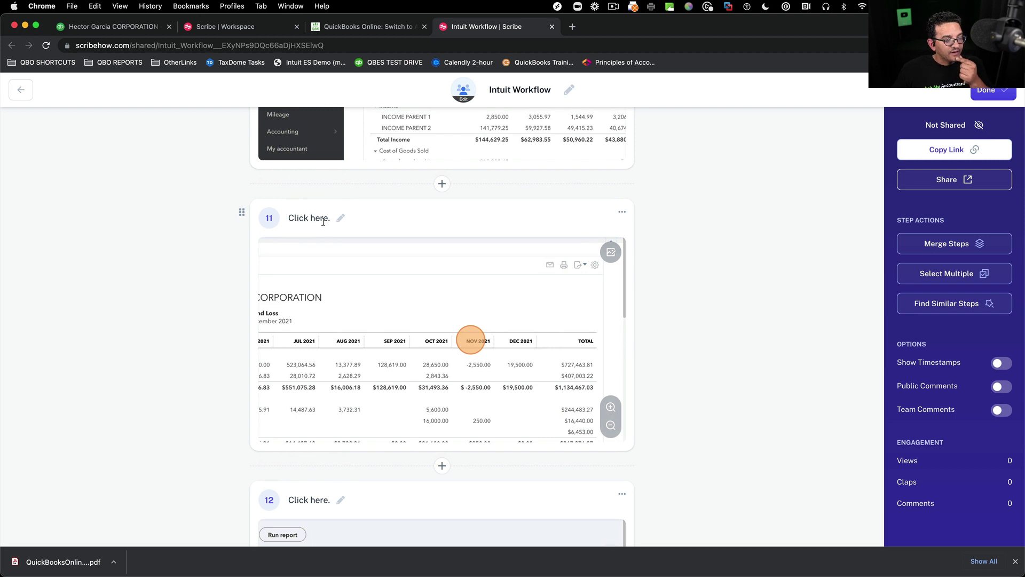
scroll(328, 222, "down", 1)
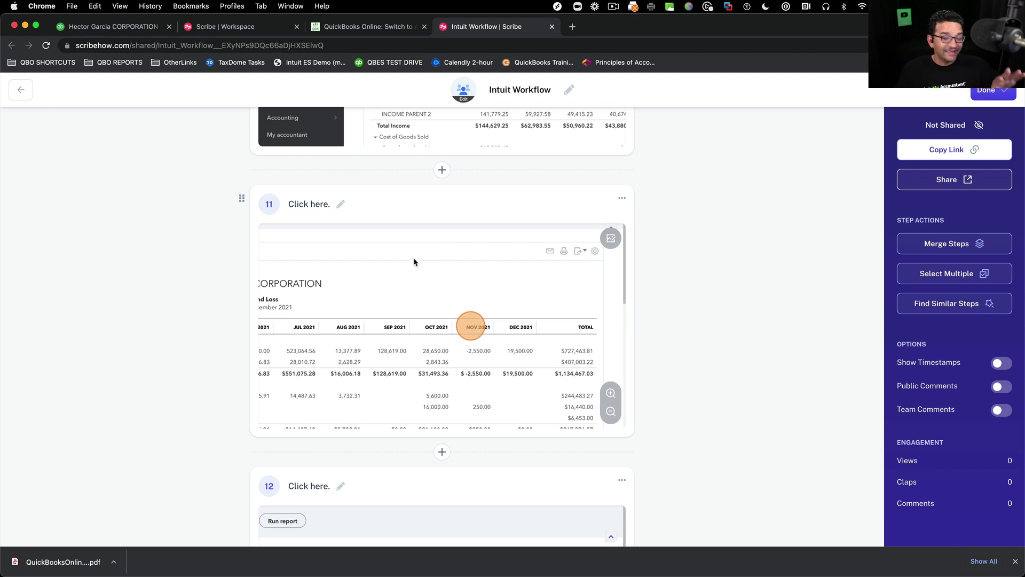
left_click(344, 204)
left_click_drag(345, 204, 289, 204)
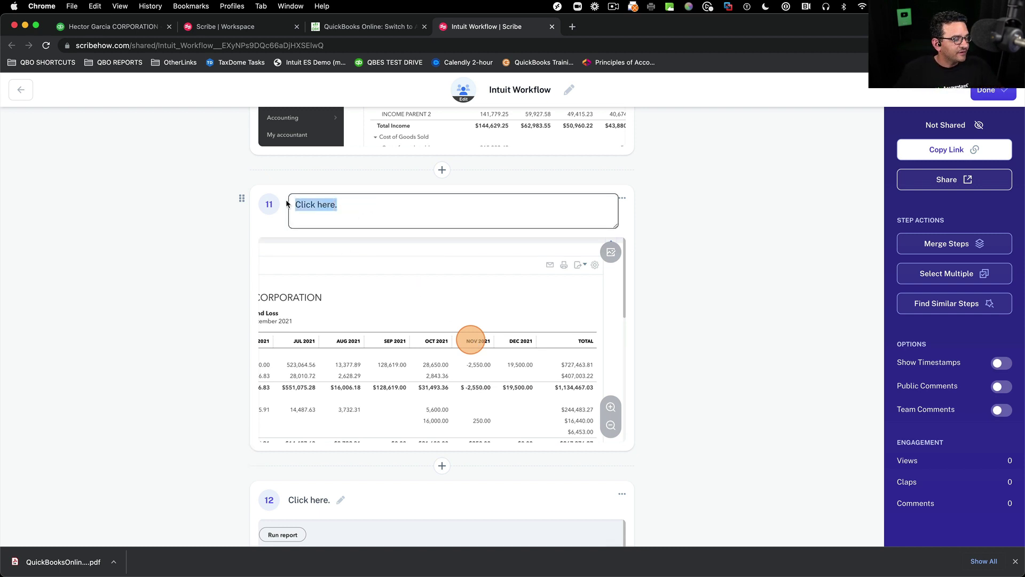
type("Now you can s")
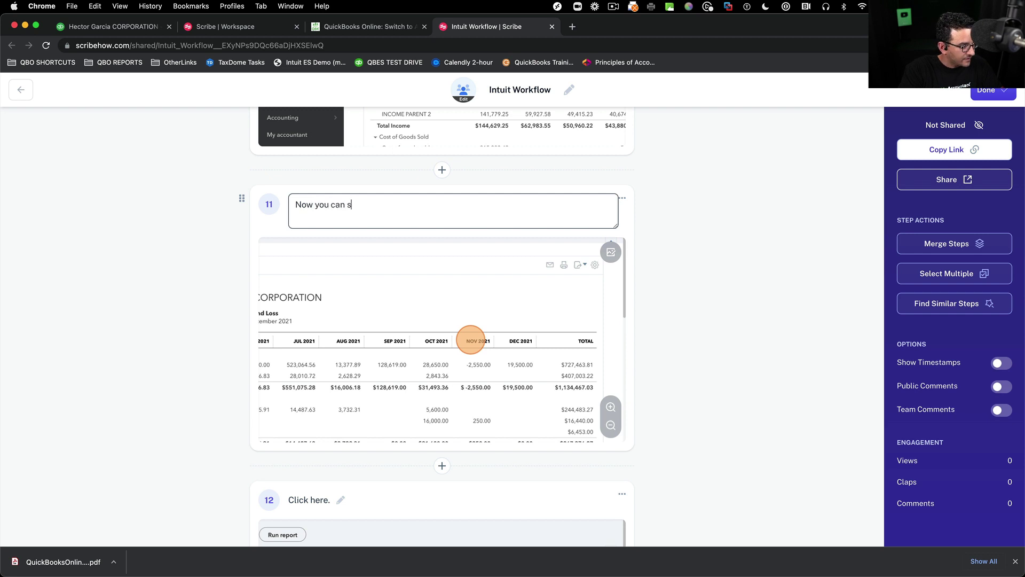
type("ee the P&L")
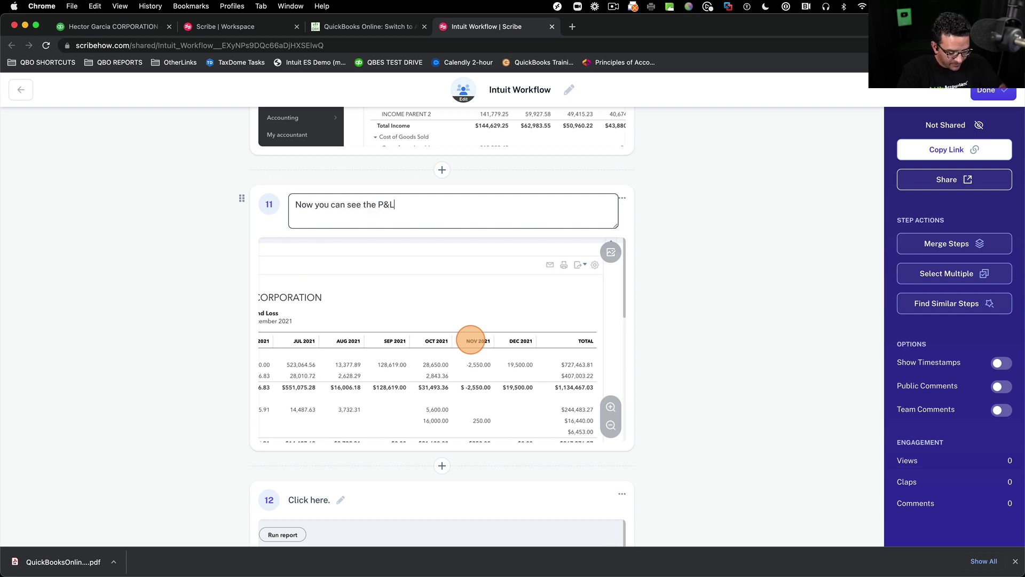
type(" broken f")
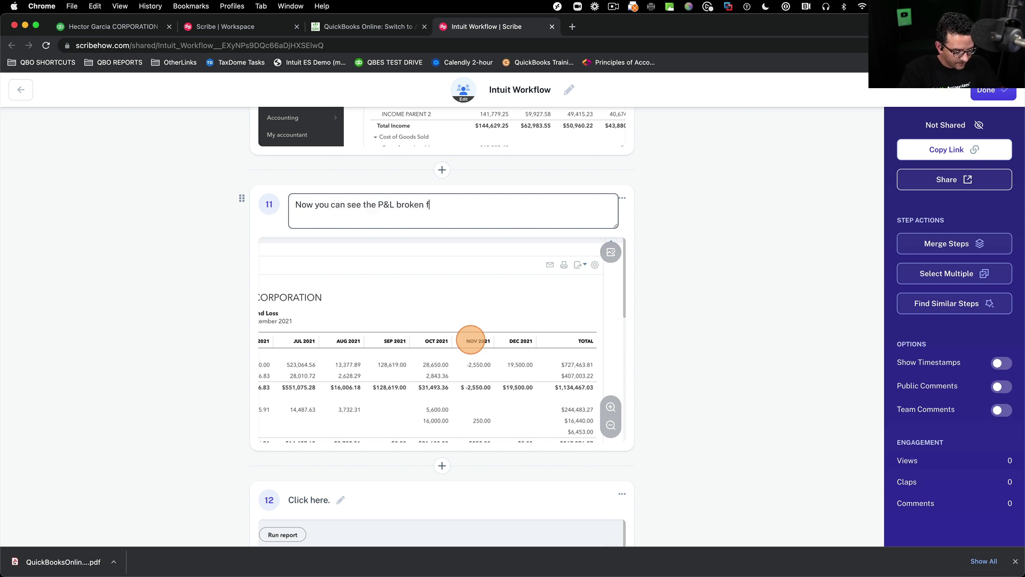
key("BackSpace")
type("down by b")
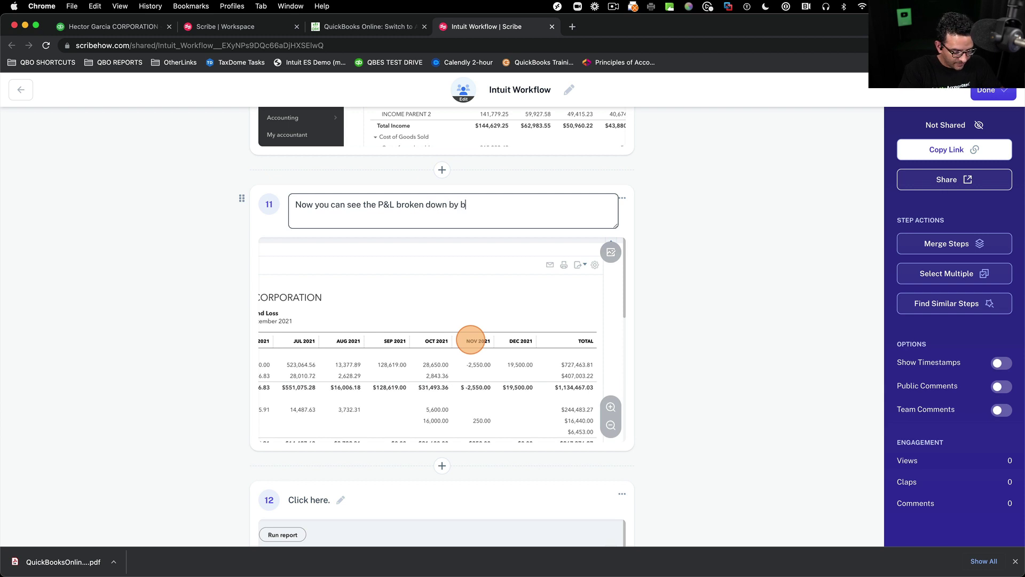
key("BackSpace")
type("month!")
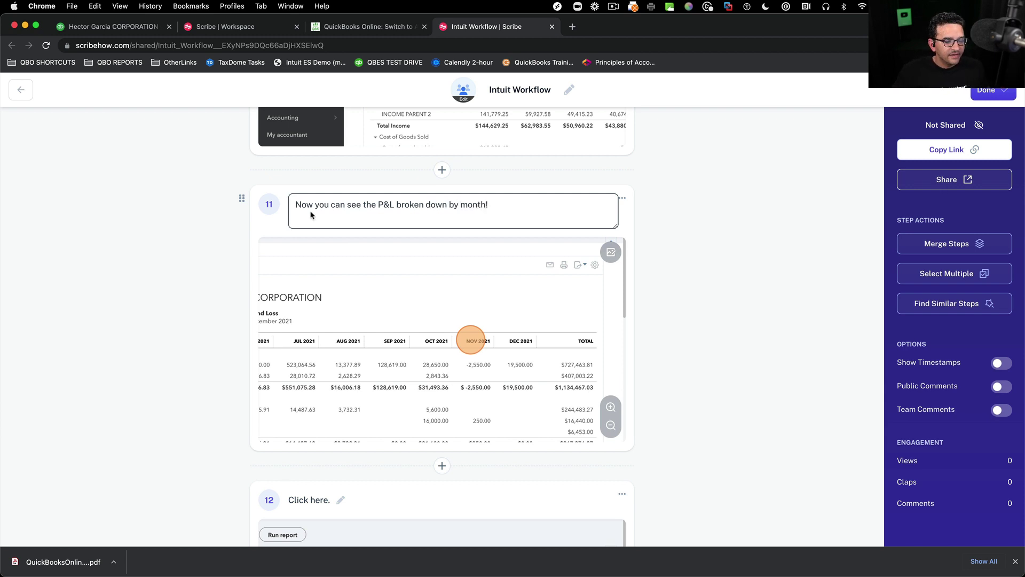
left_click(703, 321)
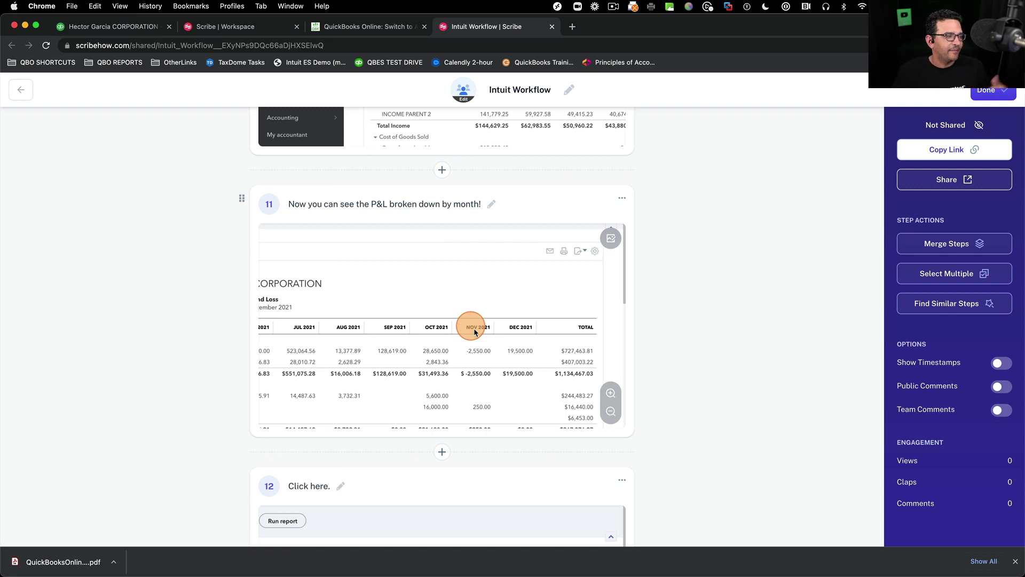
- Permanently delete the redundant step 12 with the instruction "Click here."
scroll(495, 341, "down", 5)
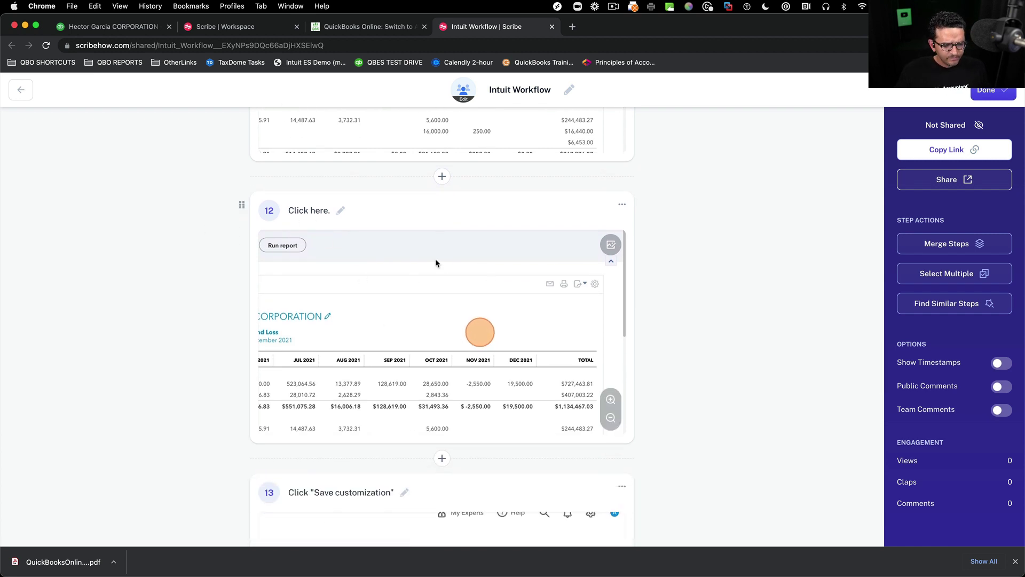
left_click(622, 205)
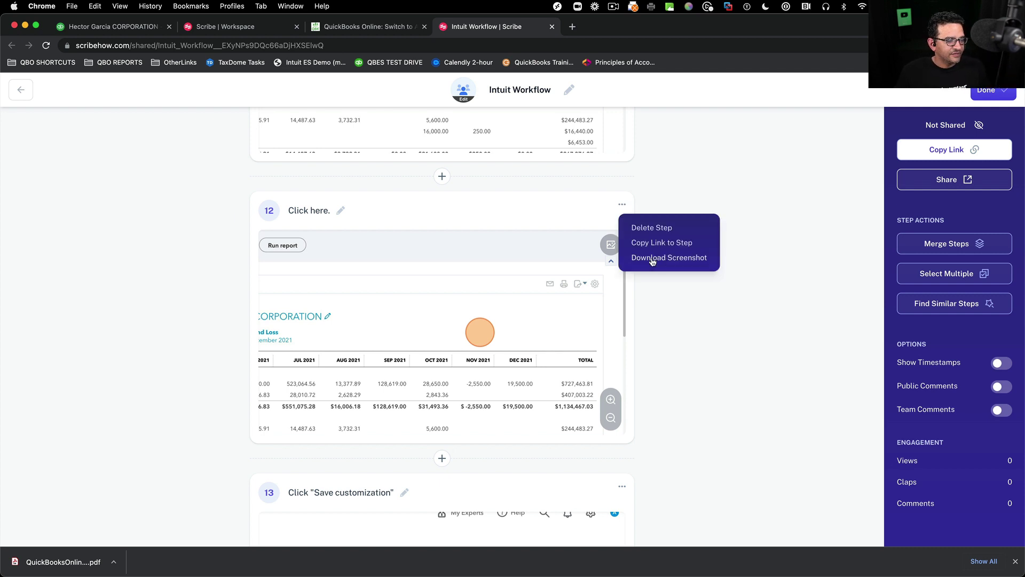
left_click(646, 231)
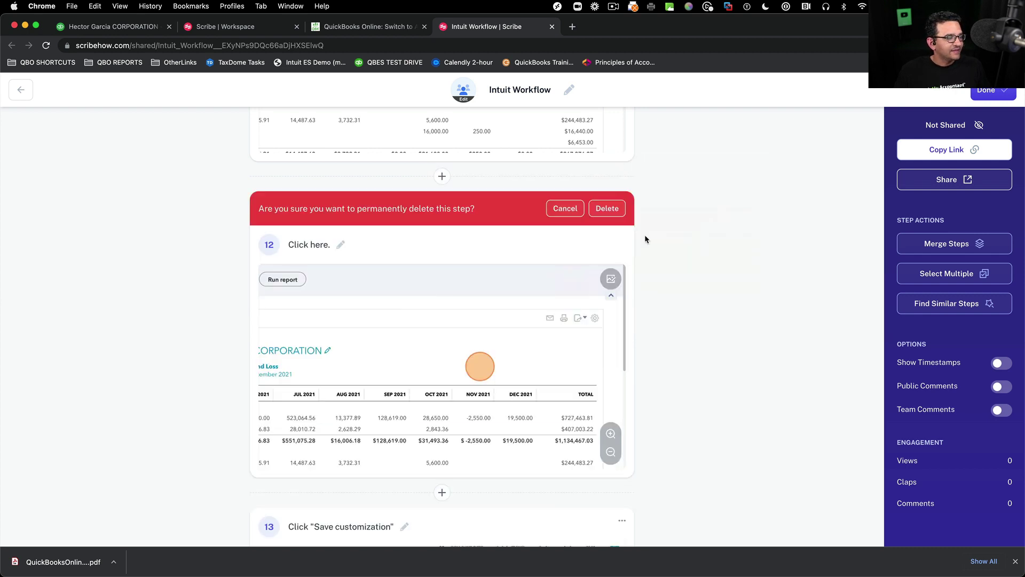
left_click(598, 209)
- Prefix the step 12 instruction with "To be able to run this report quickly in the future,", correcting the spelling of quickly
scroll(400, 221, "down", 1)
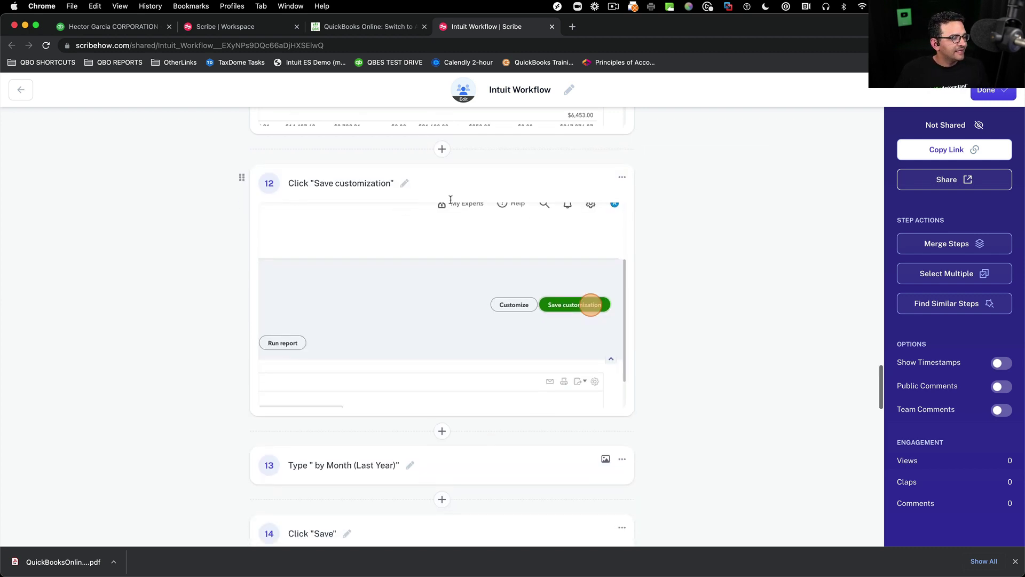
scroll(455, 261, "up", 1)
left_click(403, 233)
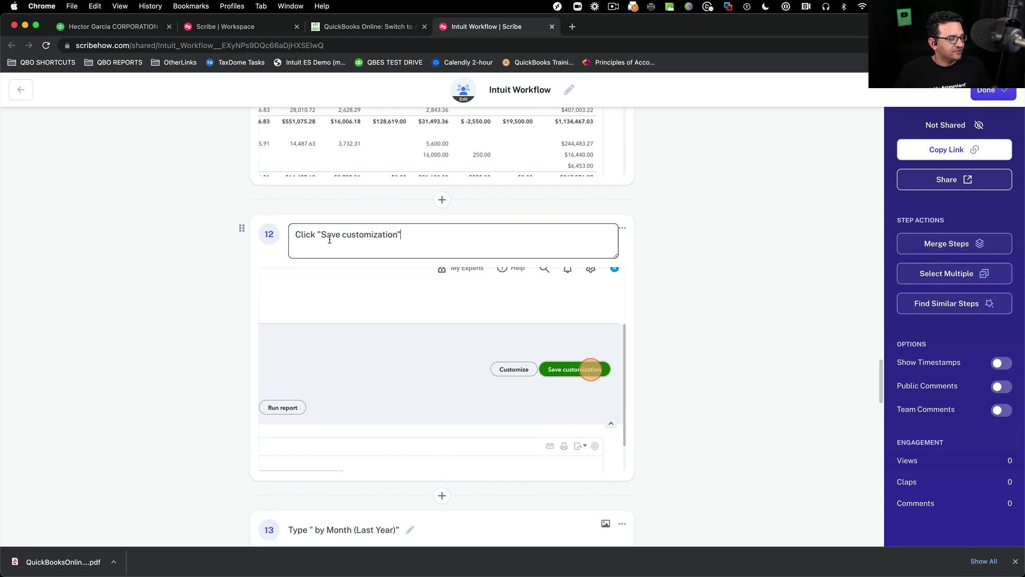
left_click(291, 233)
type("To be able to ")
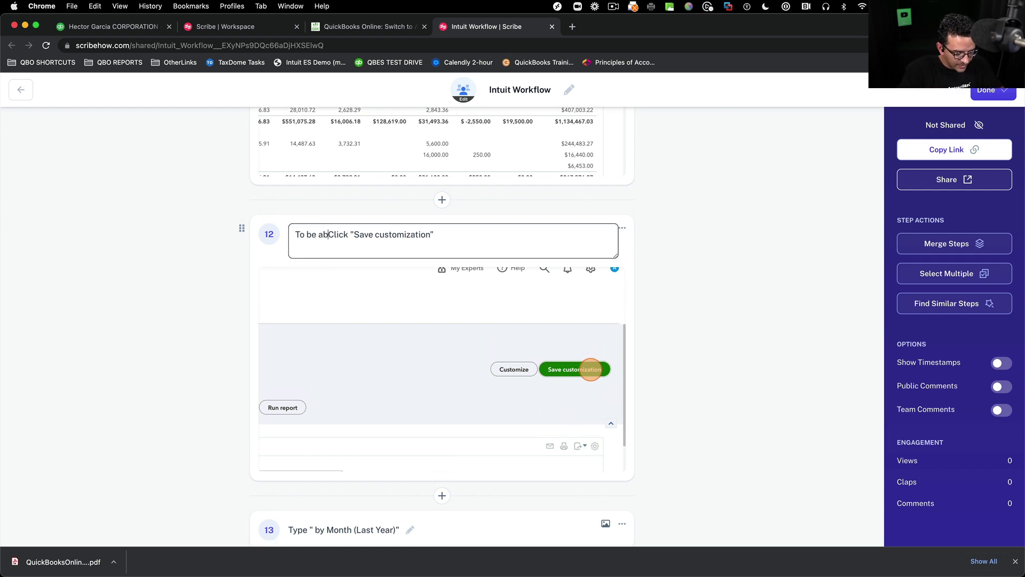
type("run this rep")
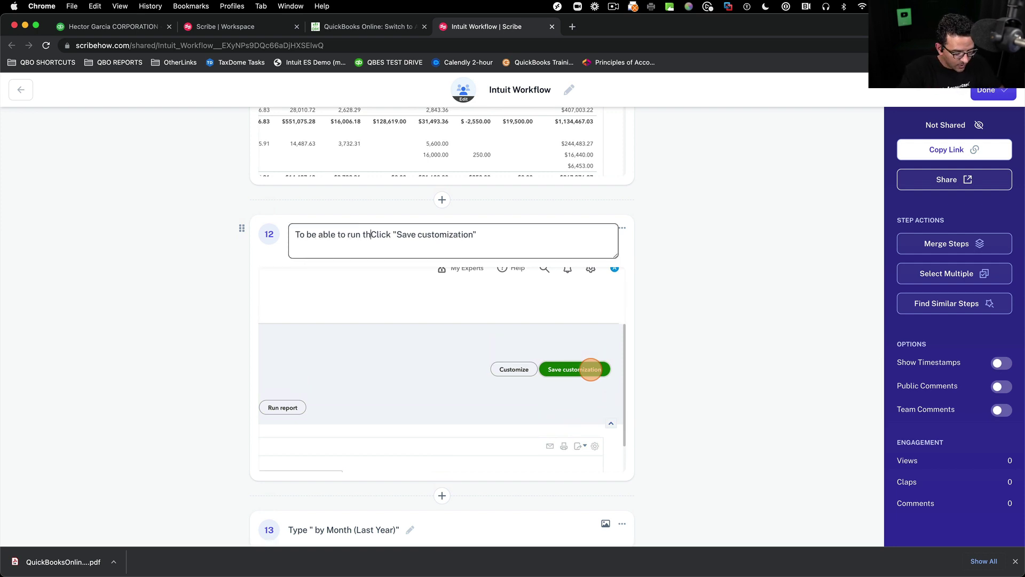
type("ort quikly ")
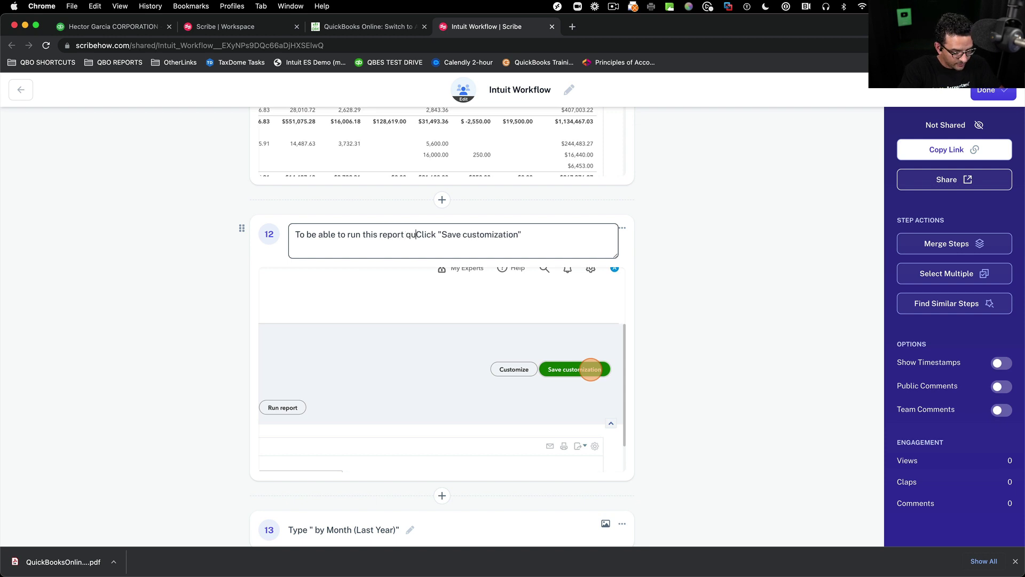
type("in the future")
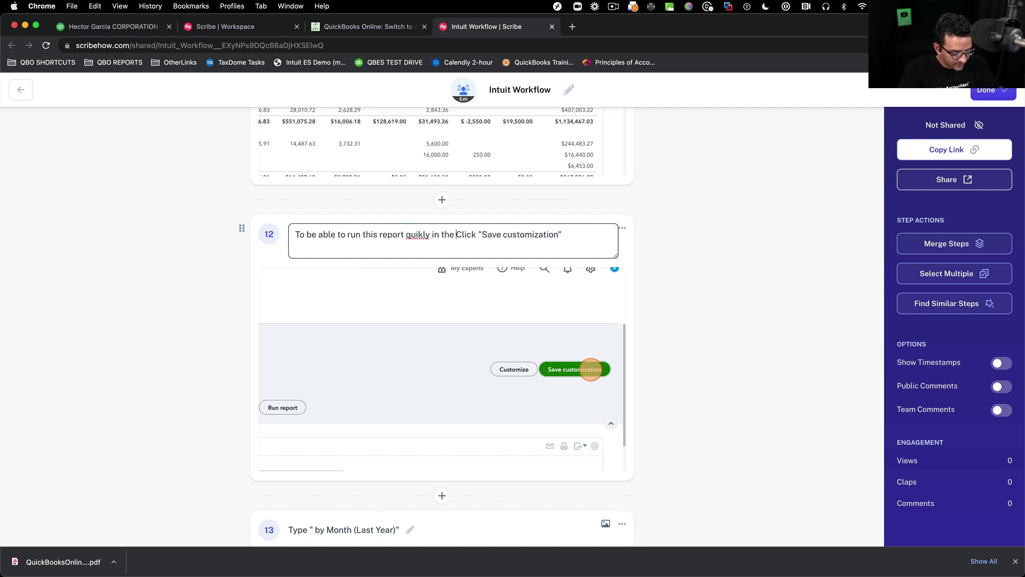
type(",")
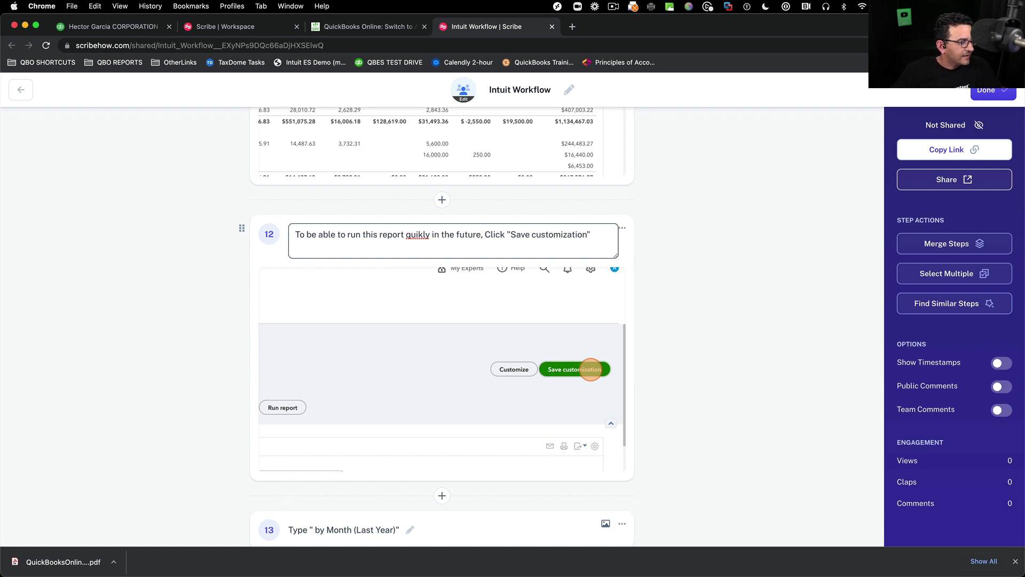
right_click(409, 236)
left_click(426, 243)
left_click(745, 255)
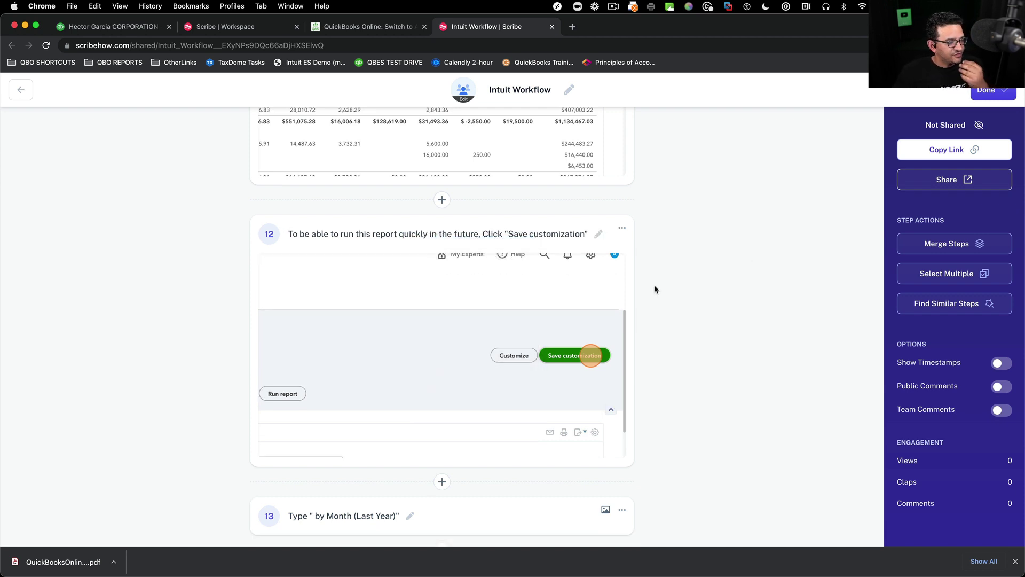
- Replace the word Type in the step 13 instruction with "Name the Report"
scroll(656, 286, "down", 2)
scroll(665, 288, "down", 3)
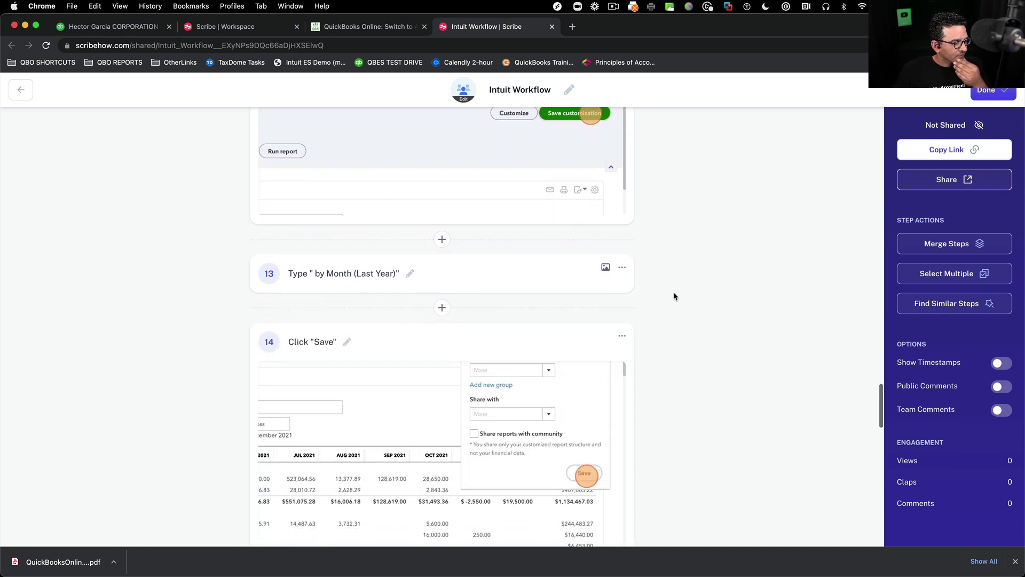
left_click(409, 289)
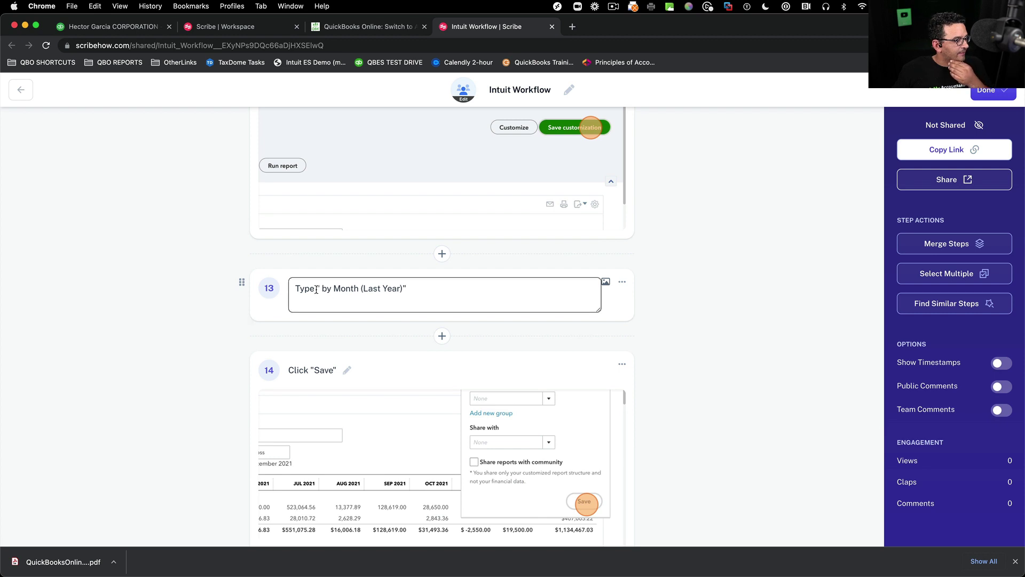
type("Name the Repo")
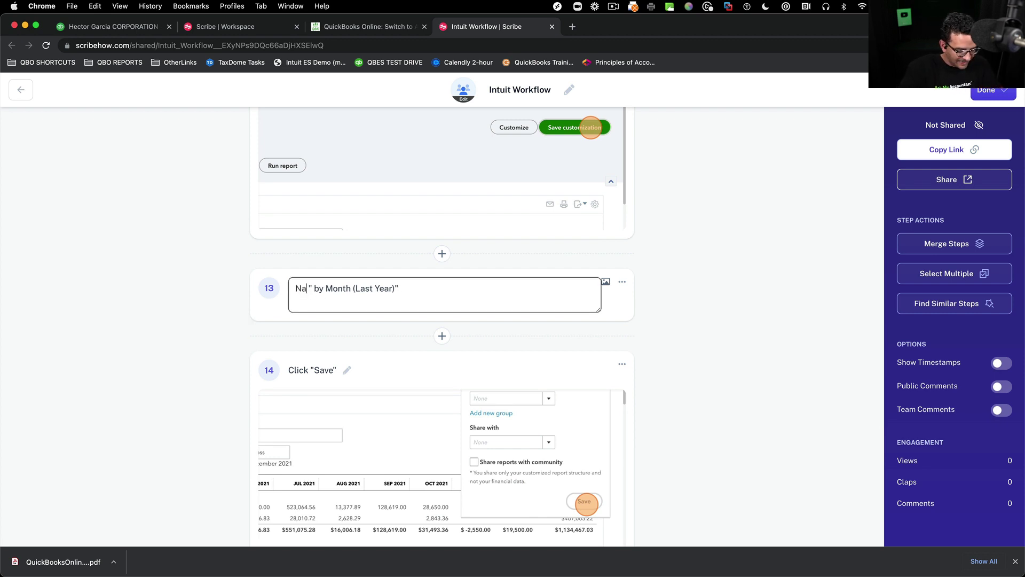
type("rt")
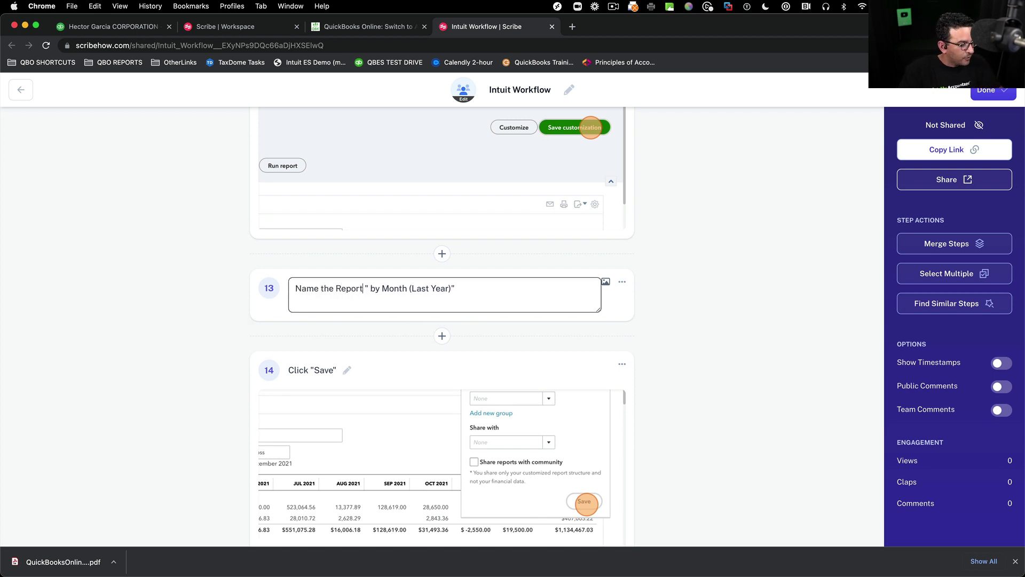
scroll(354, 317, "down", 3)
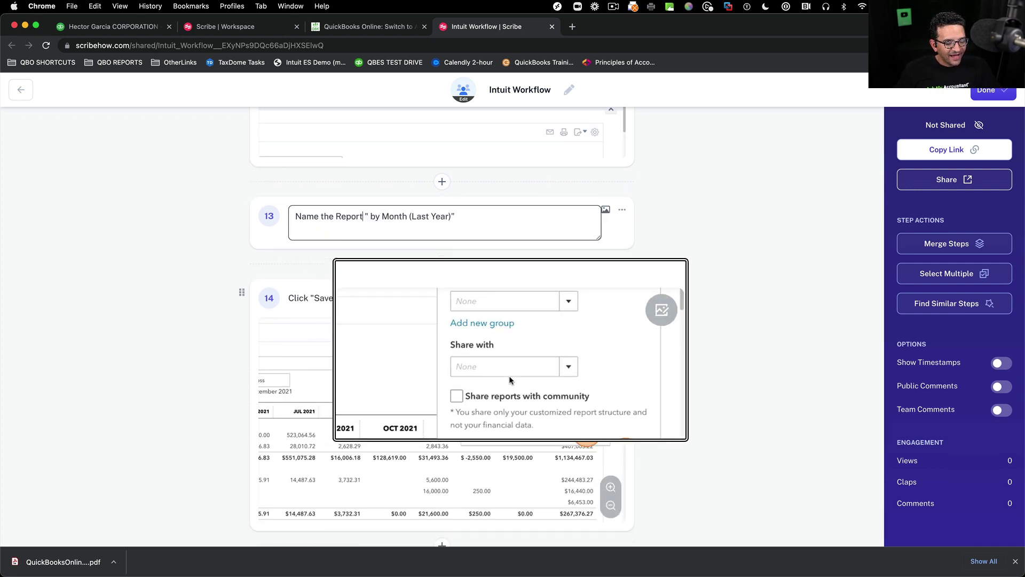
scroll(509, 376, "up", 1)
scroll(510, 376, "up", 5)
scroll(521, 365, "down", 6)
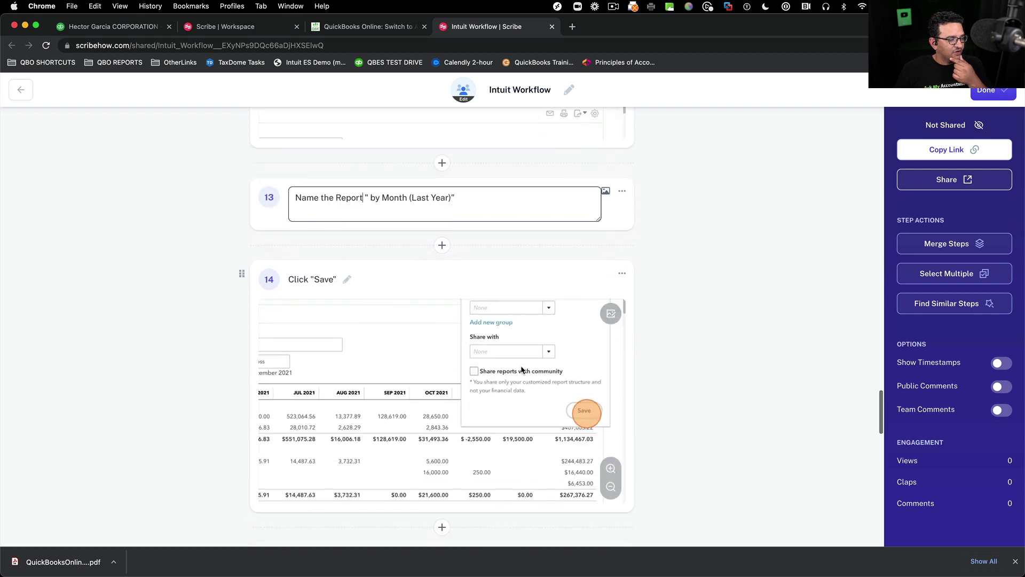
left_click(672, 231)
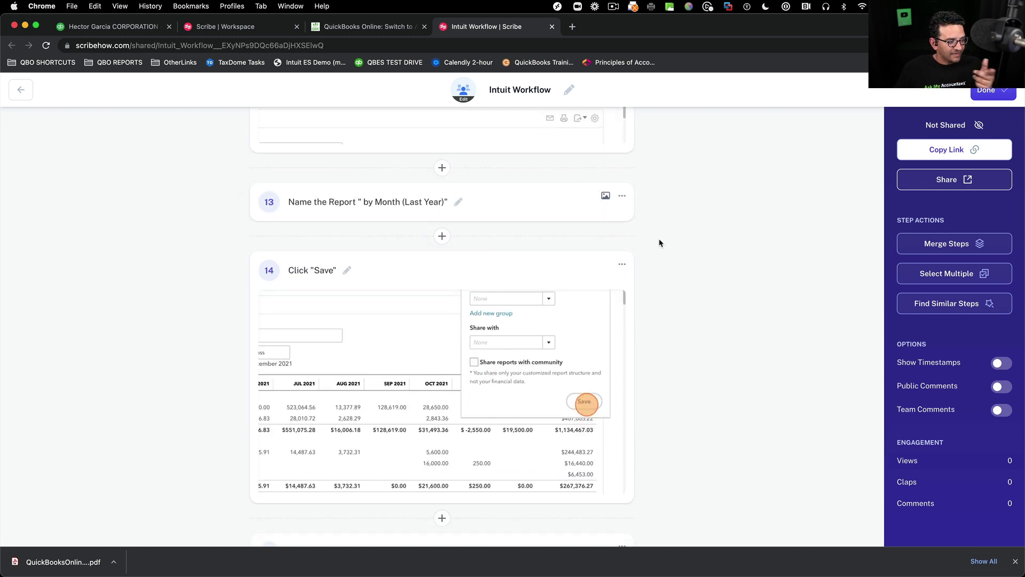
- Recrop the step 14 screenshot around the Save customization button and the Custom report name field, and save the crop
left_click(611, 305)
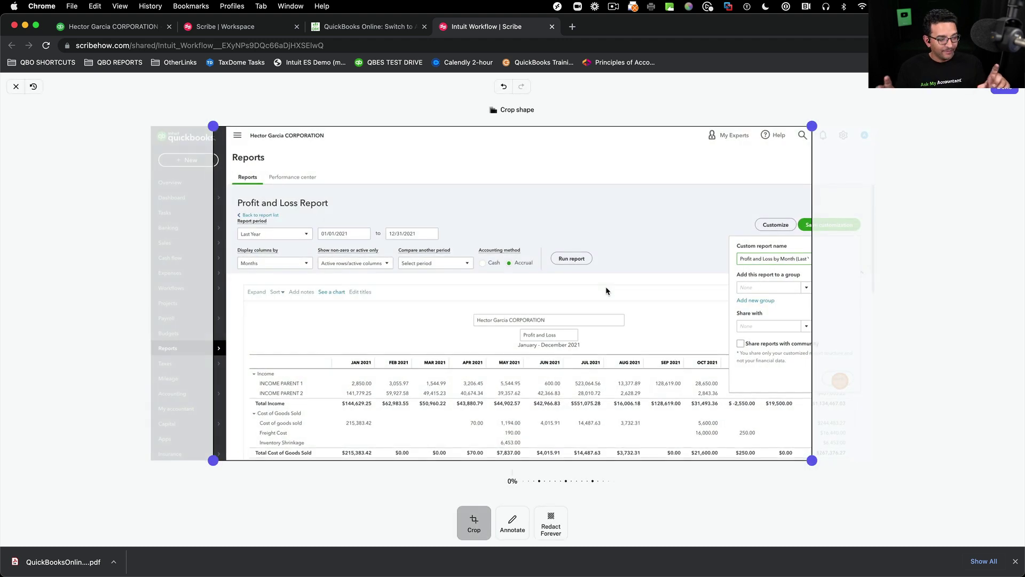
left_click_drag(549, 235, 469, 261)
left_click_drag(213, 461, 430, 361)
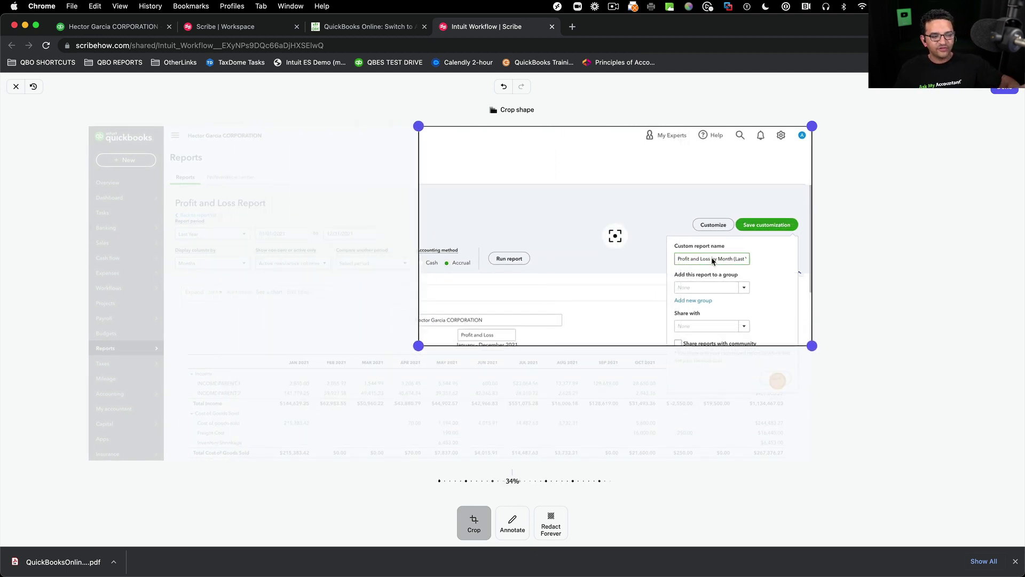
left_click(1004, 90)
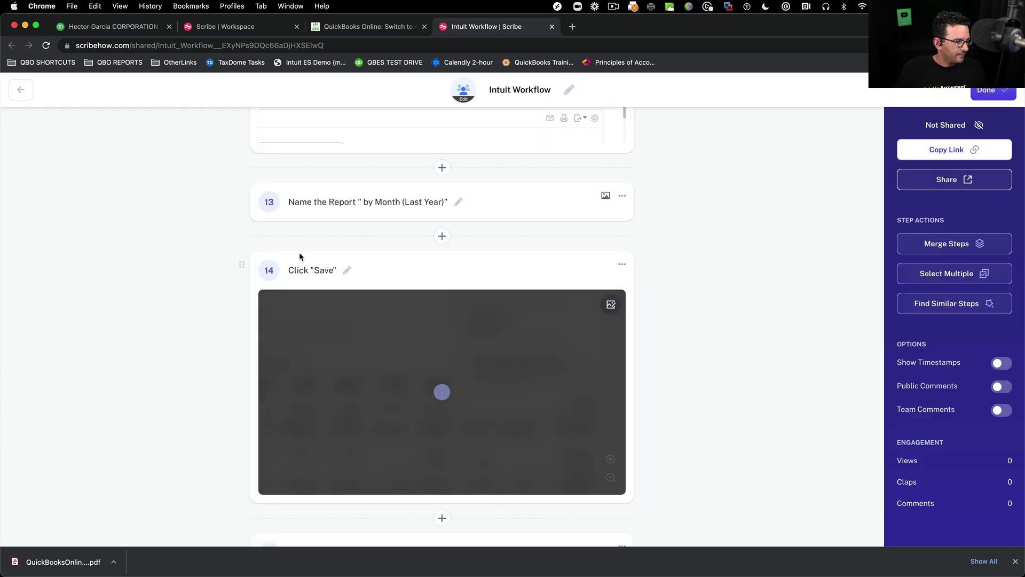
- Select steps 13 and 14 and combine them into a single step
scroll(392, 266, "down", 2)
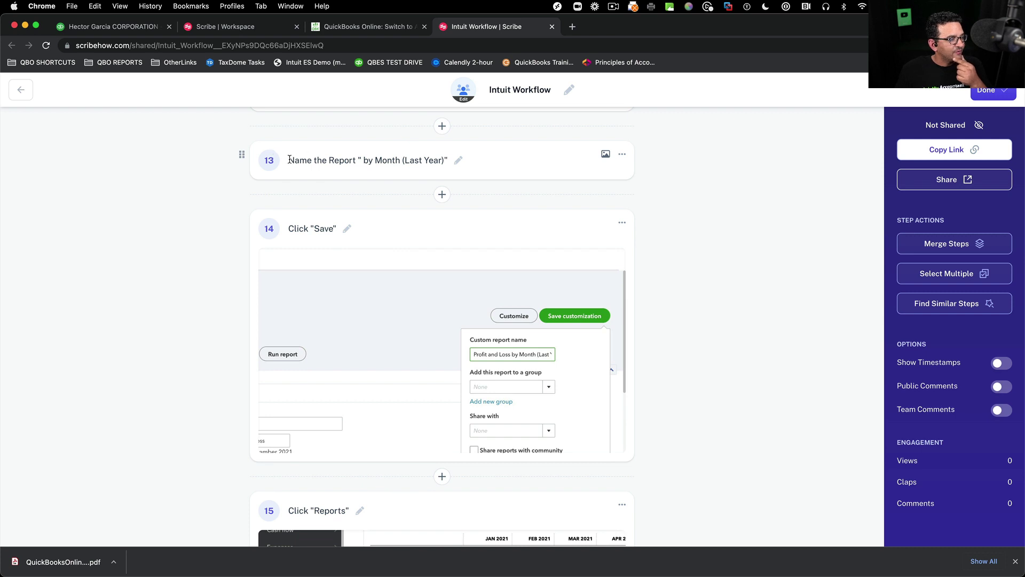
left_click_drag(296, 159, 478, 185)
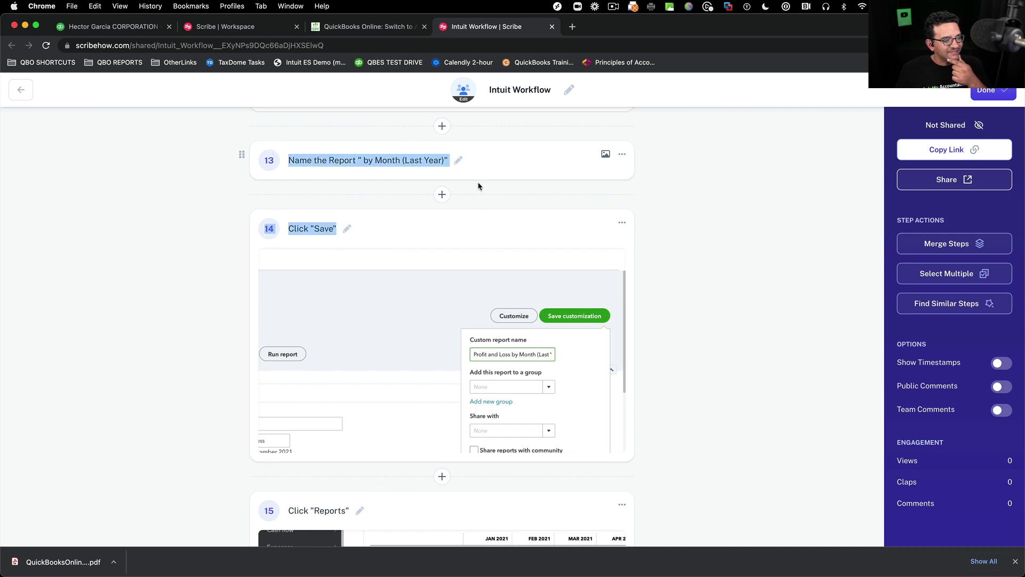
left_click(467, 166)
left_click(754, 225)
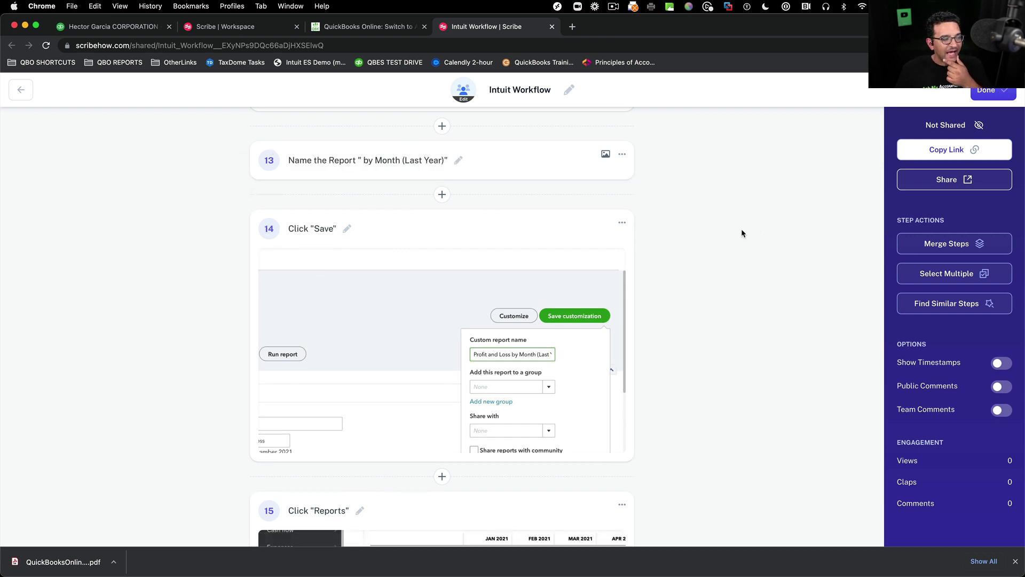
left_click(953, 275)
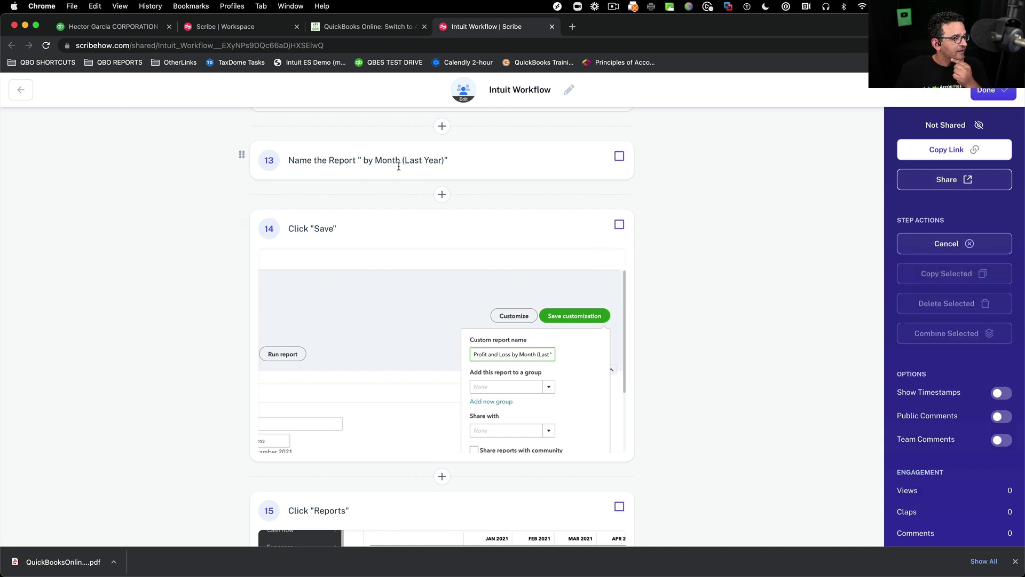
left_click(620, 157)
left_click(619, 225)
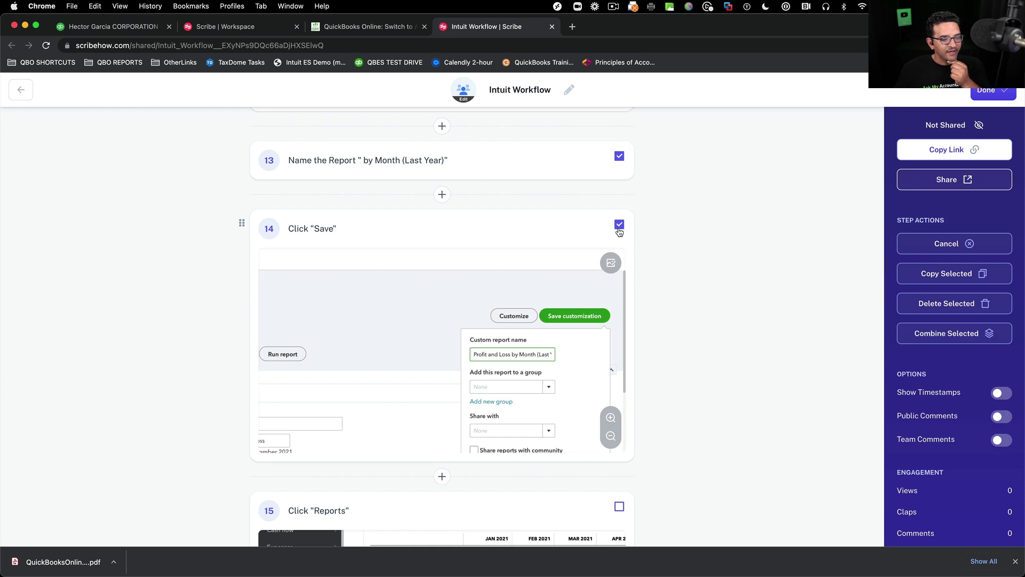
left_click(956, 334)
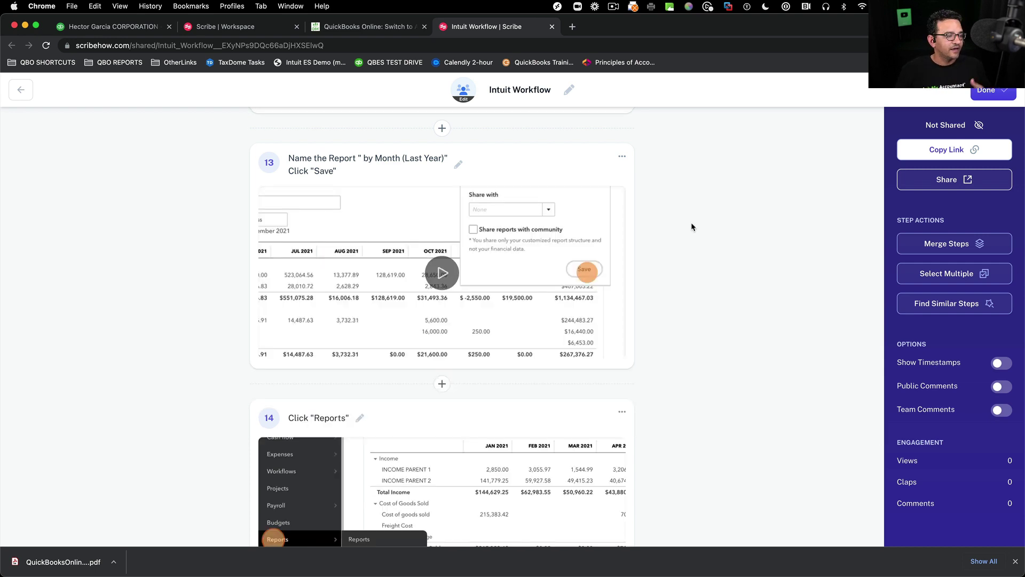
- Split the combined step 13 back into its original steps
scroll(502, 224, "up", 5)
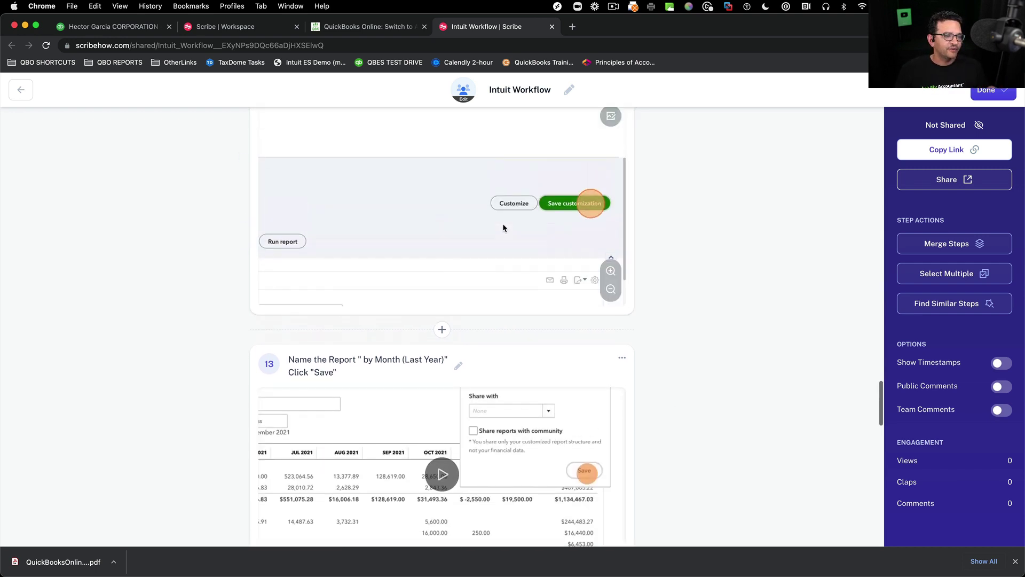
scroll(503, 227, "down", 1)
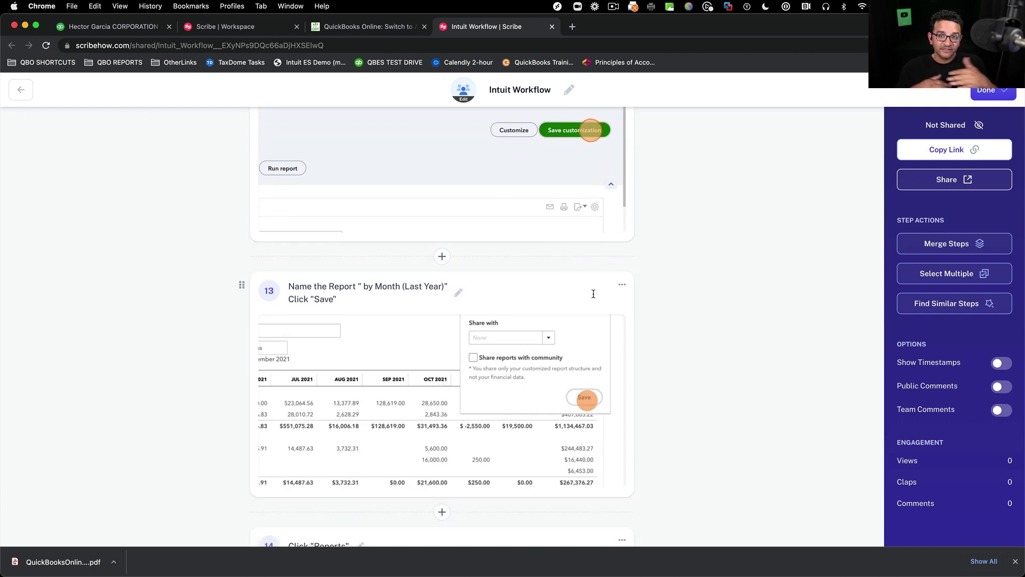
scroll(627, 282, "down", 4)
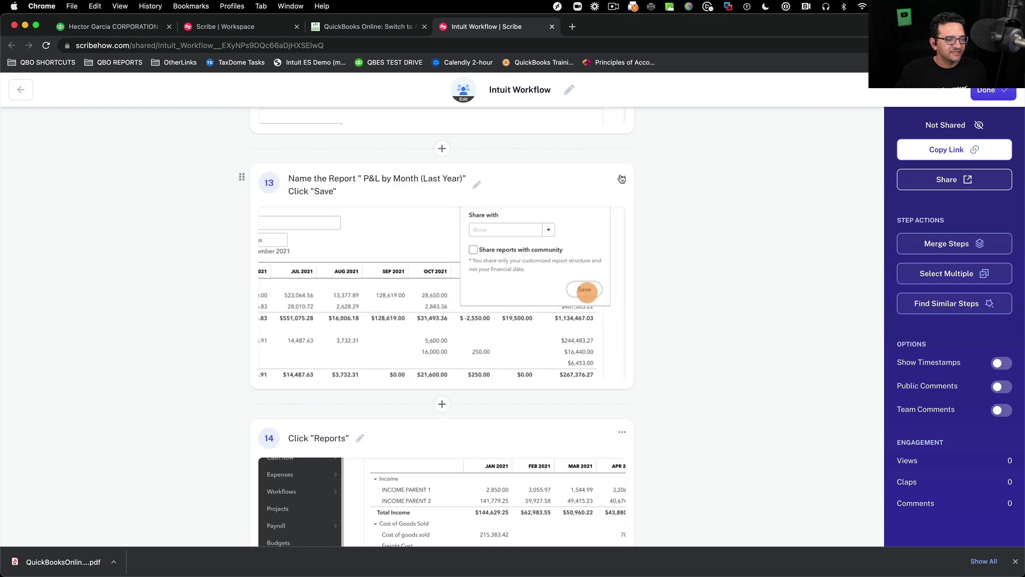
left_click(622, 178)
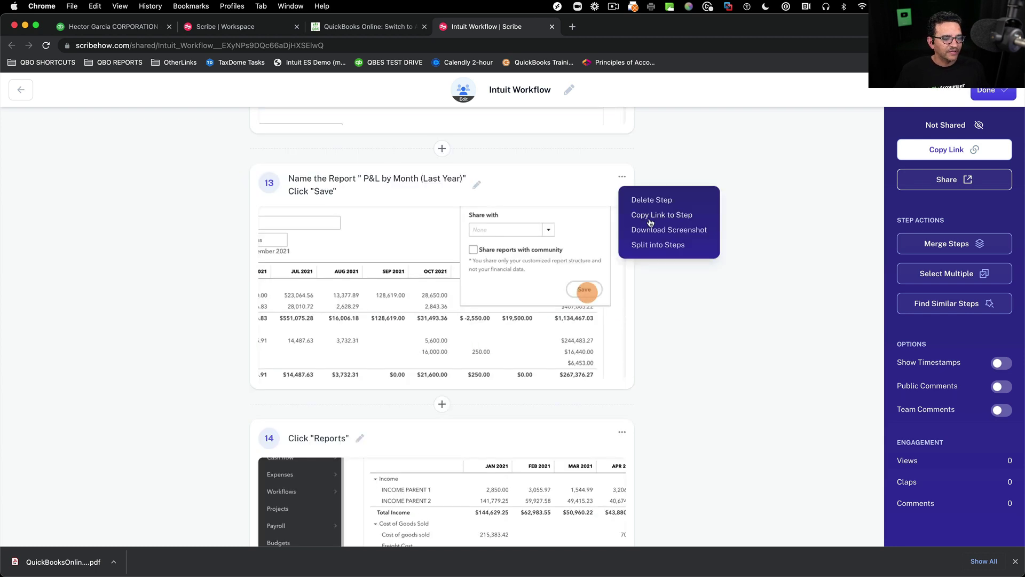
left_click(658, 244)
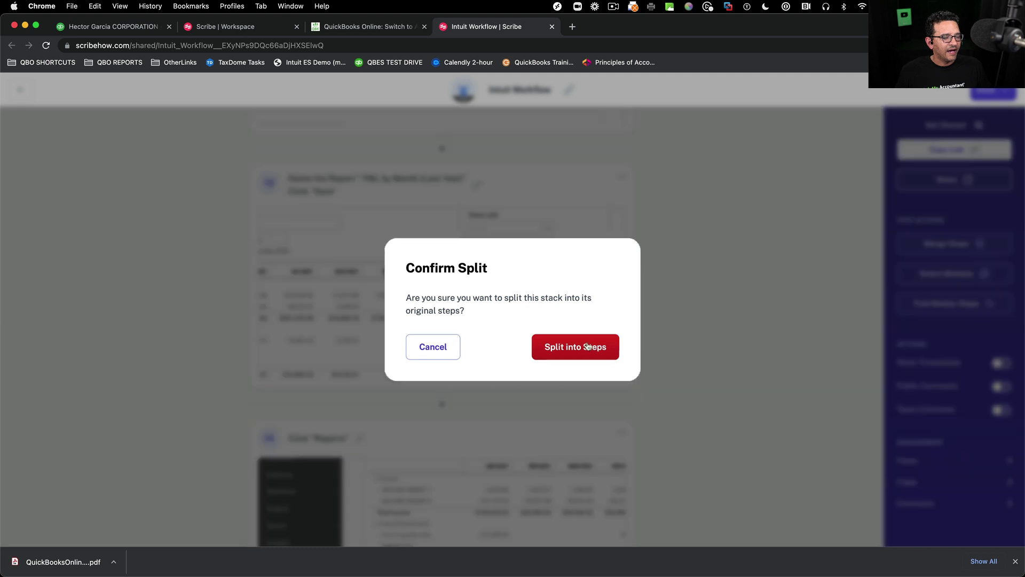
left_click(585, 350)
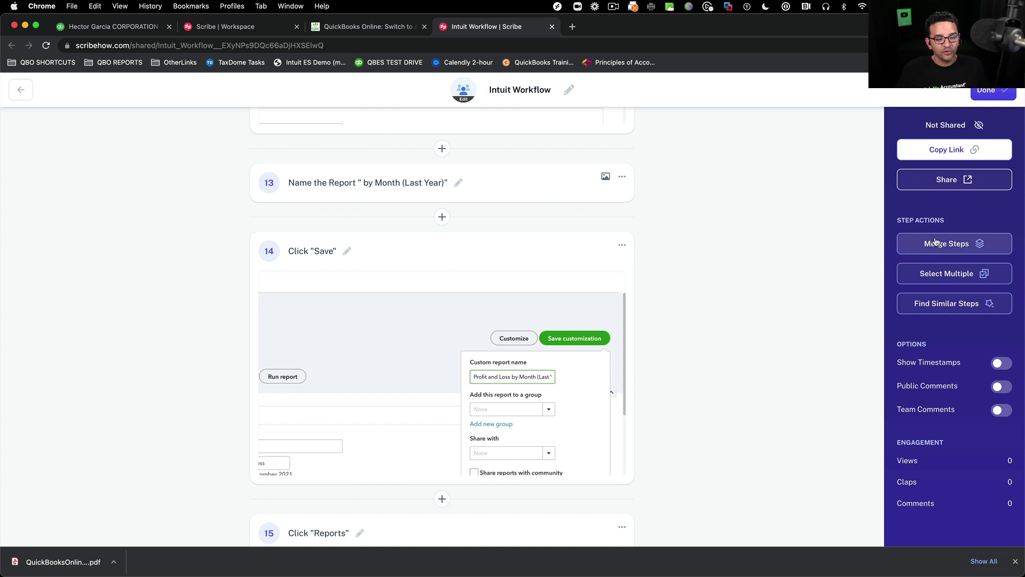
- Select steps 13 and 14 and merge them into one step
left_click(972, 244)
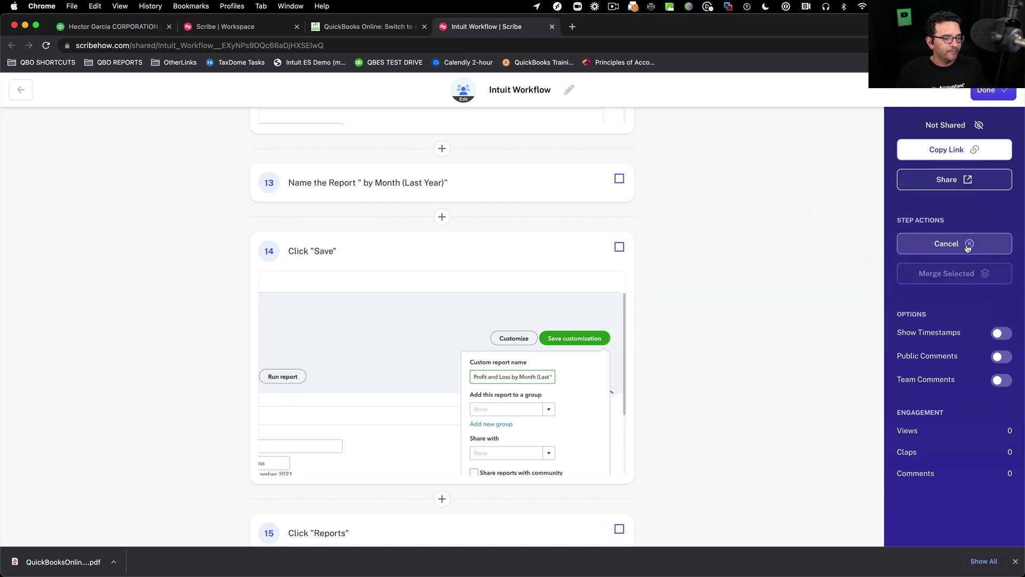
left_click(619, 247)
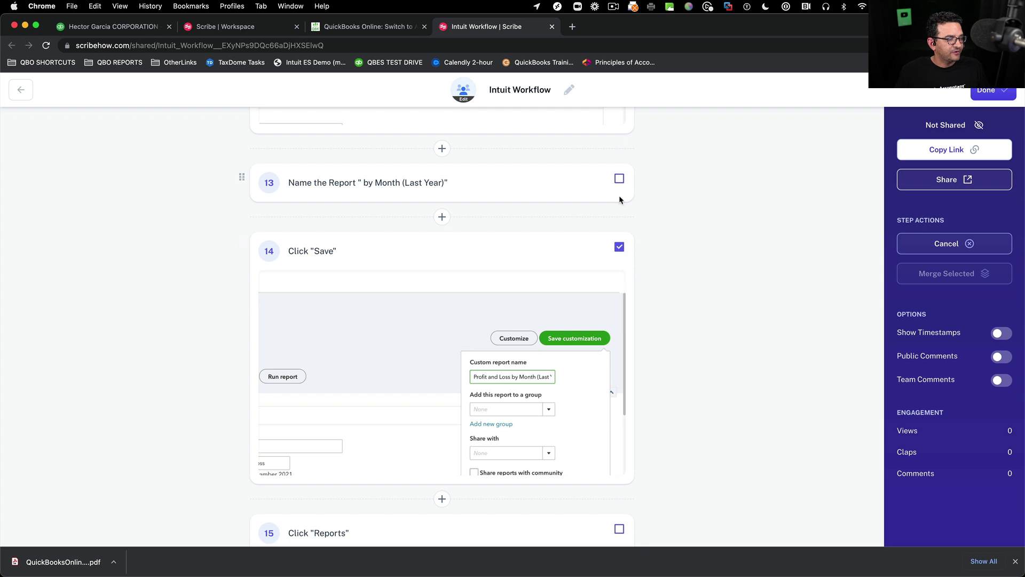
left_click(620, 180)
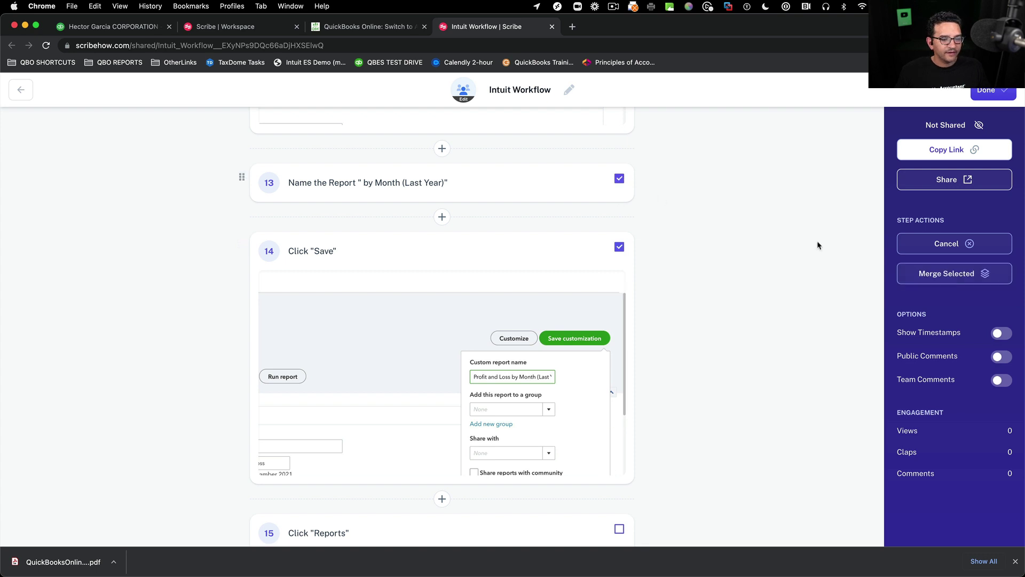
left_click(972, 274)
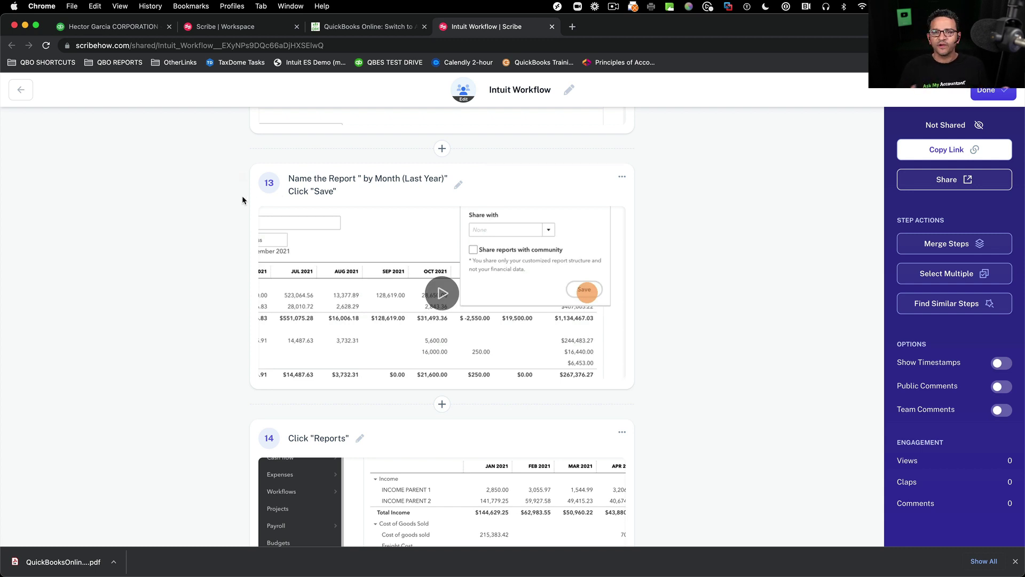
- Split the merged step 13 into its original steps and confirm the split
left_click(623, 178)
left_click(659, 245)
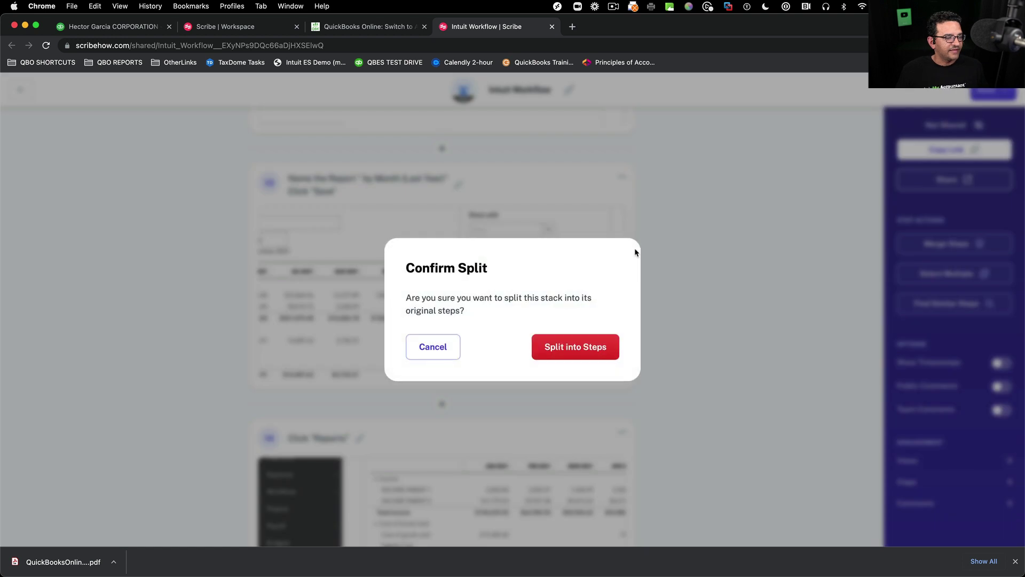
left_click(585, 346)
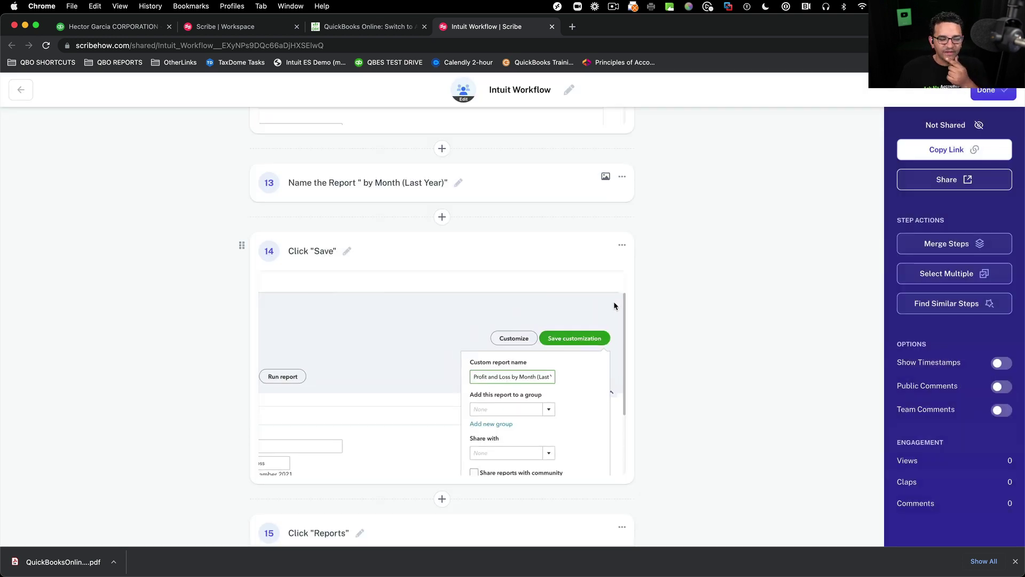
- Copy the step 13 instruction text and insert it as a separate line above Click "Save" in step 14
left_click(459, 174)
left_click_drag(458, 170, 293, 171)
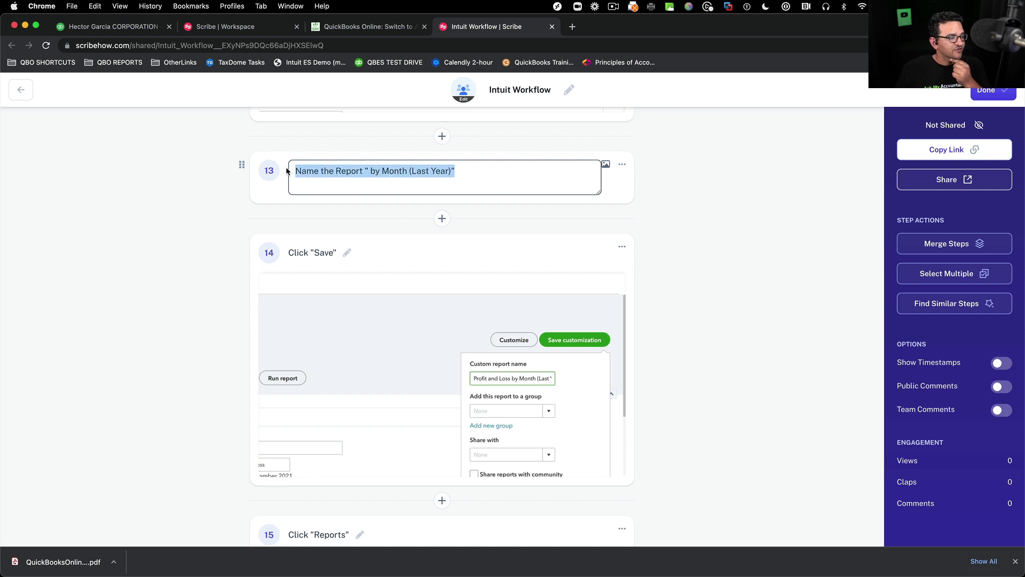
right_click(323, 175)
left_click(352, 251)
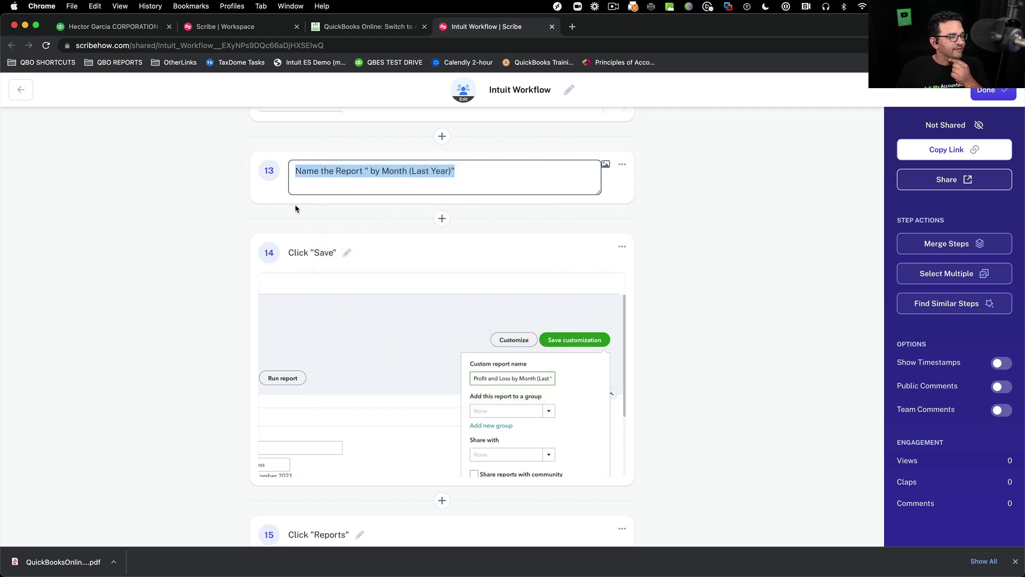
left_click(298, 209)
left_click(349, 237)
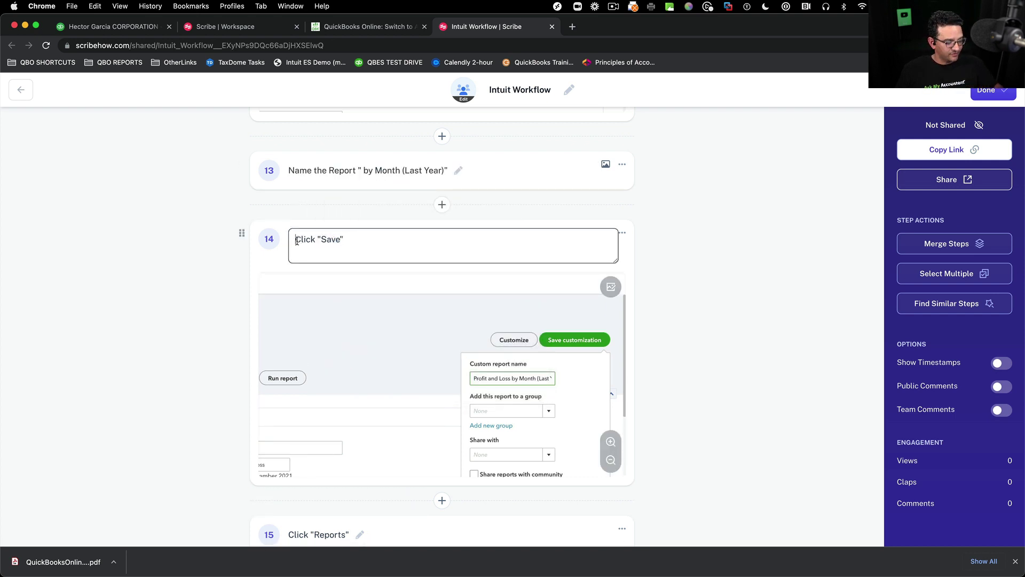
left_click(298, 241)
key("super+v")
key("Return")
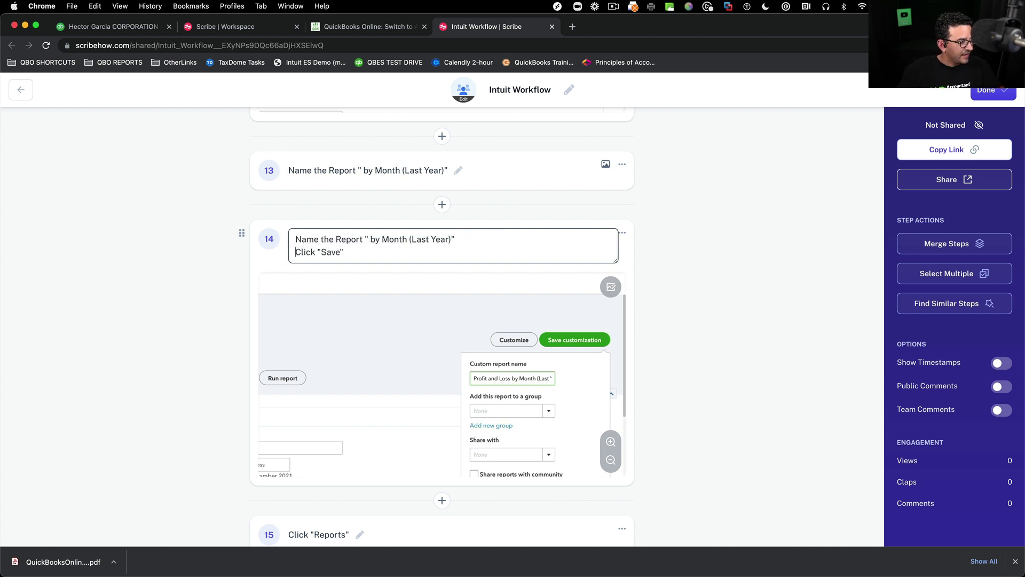
key("super+a")
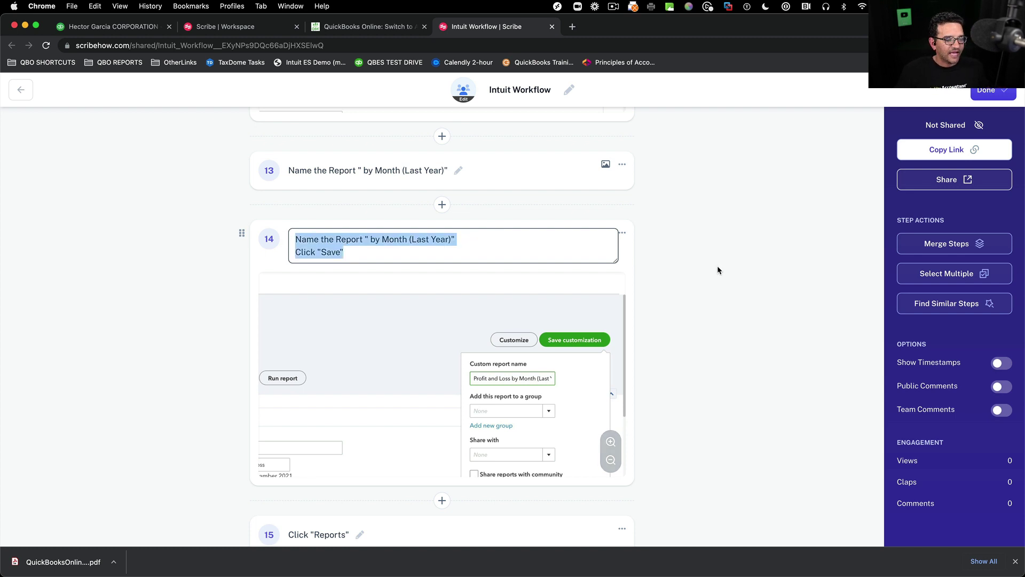
left_click(717, 265)
- Permanently delete the redundant step 13, which has only the report-naming instruction and no screenshot
left_click(623, 167)
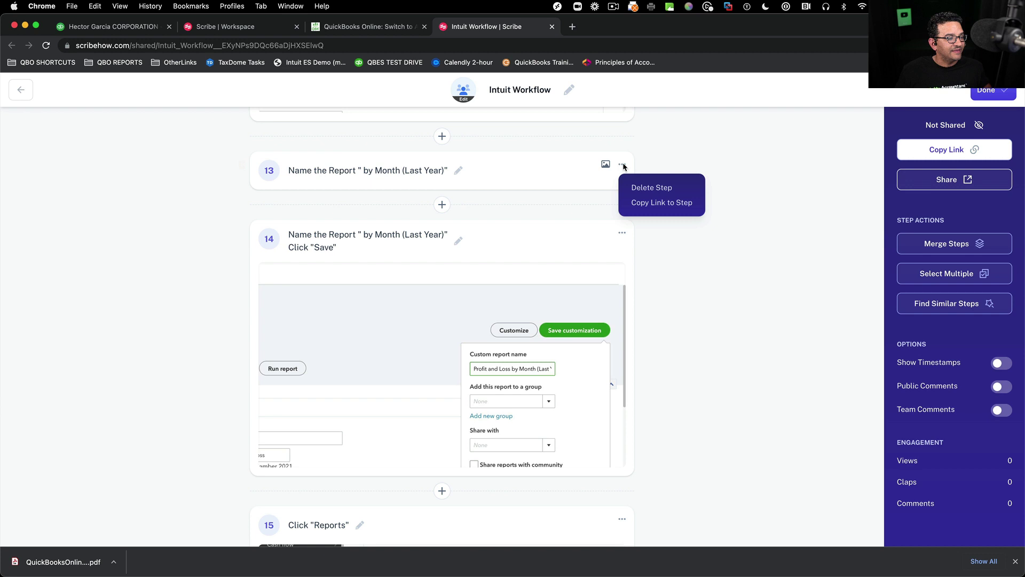
left_click(651, 188)
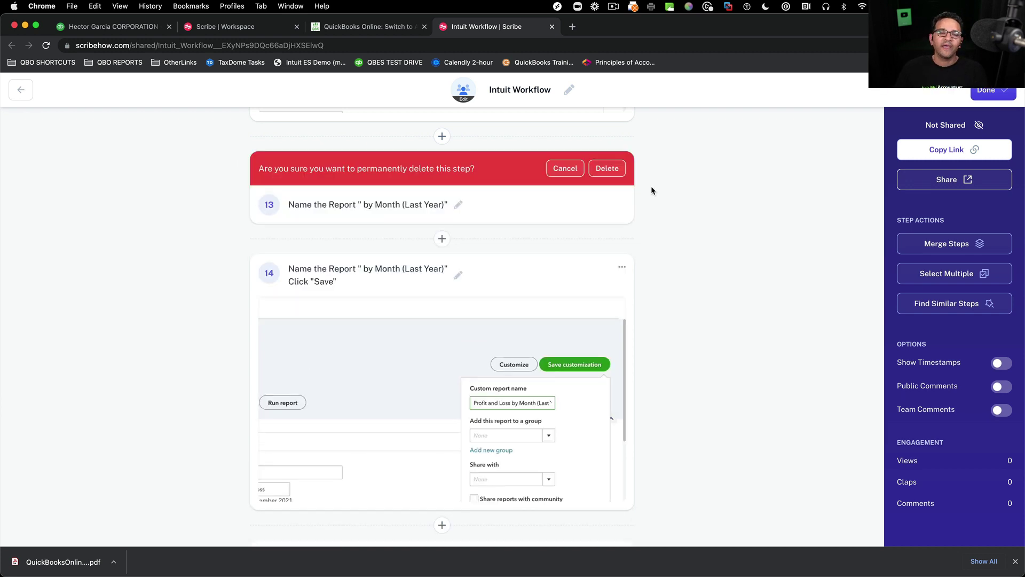
left_click(607, 168)
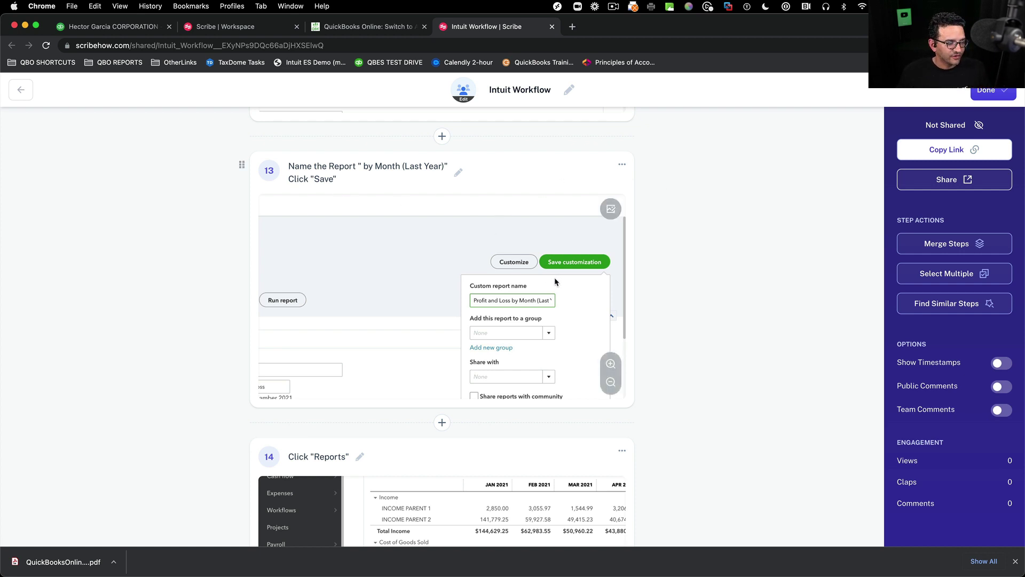
- Add "To recall a SAVED REPORT," before Click "Reports" in the step 14 instruction
scroll(554, 281, "down", 5)
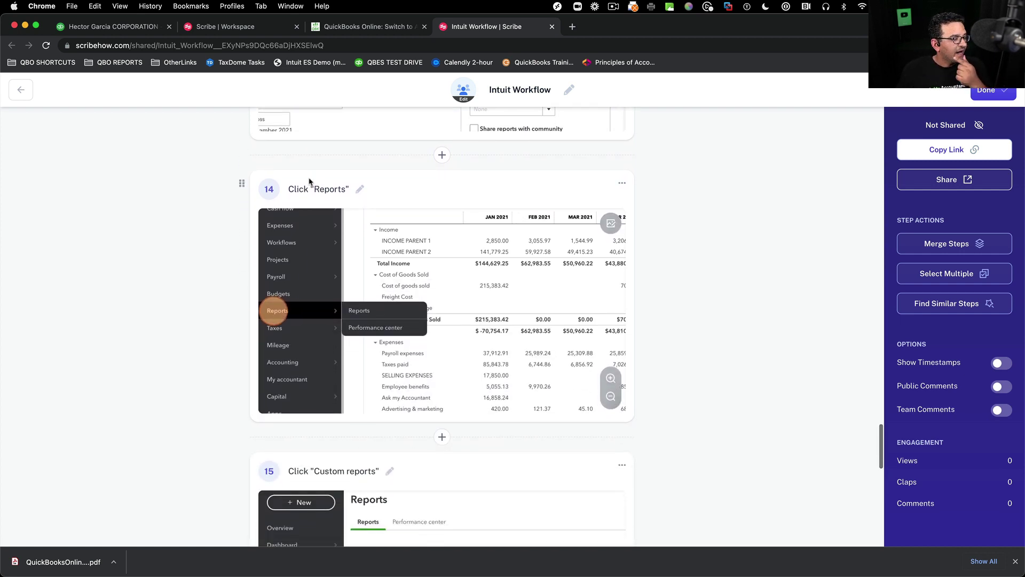
scroll(356, 222, "up", 1)
left_click(349, 232)
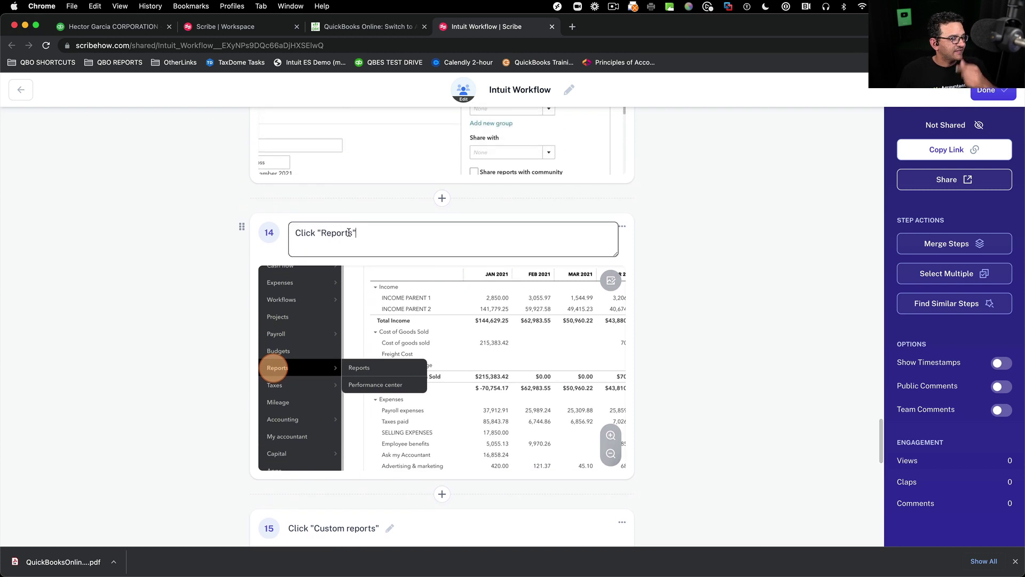
left_click(296, 232)
type("To recall a")
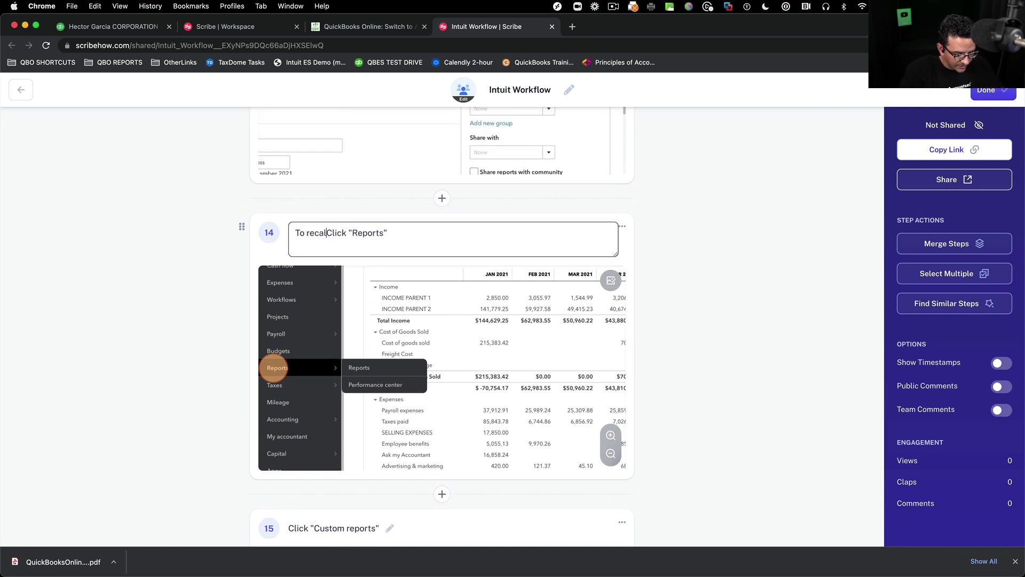
type(" \"Saved repor")
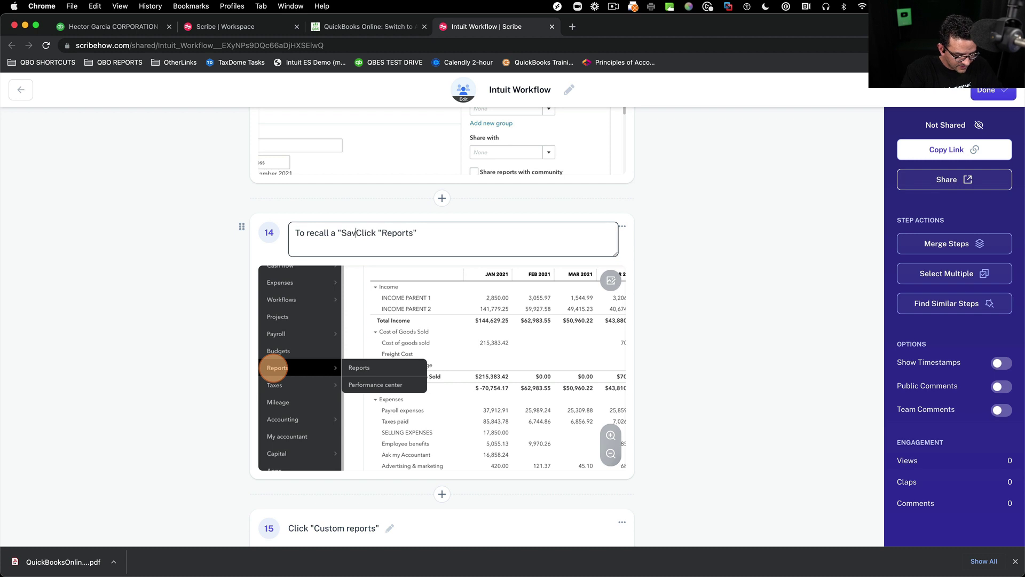
key("BackSpace")
key("BackSpace")
key("BackSpace")
key("BackSpace")
key("BackSpace")
key("BackSpace")
key("BackSpace")
key("BackSpace")
key("BackSpace")
key("BackSpace")
key("BackSpace")
key("BackSpace")
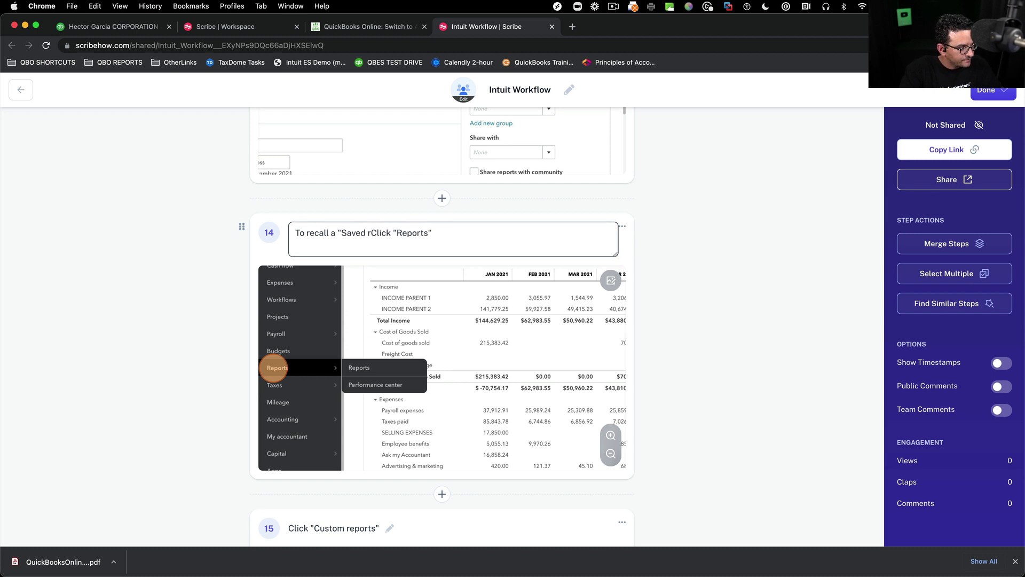
type("SAVED REPORT,")
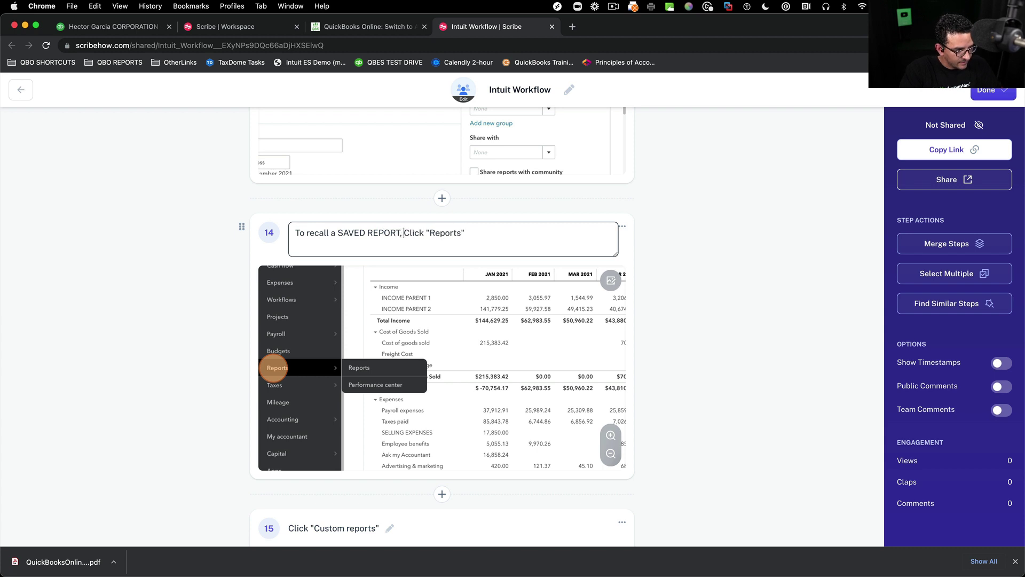
scroll(479, 236, "down", 1)
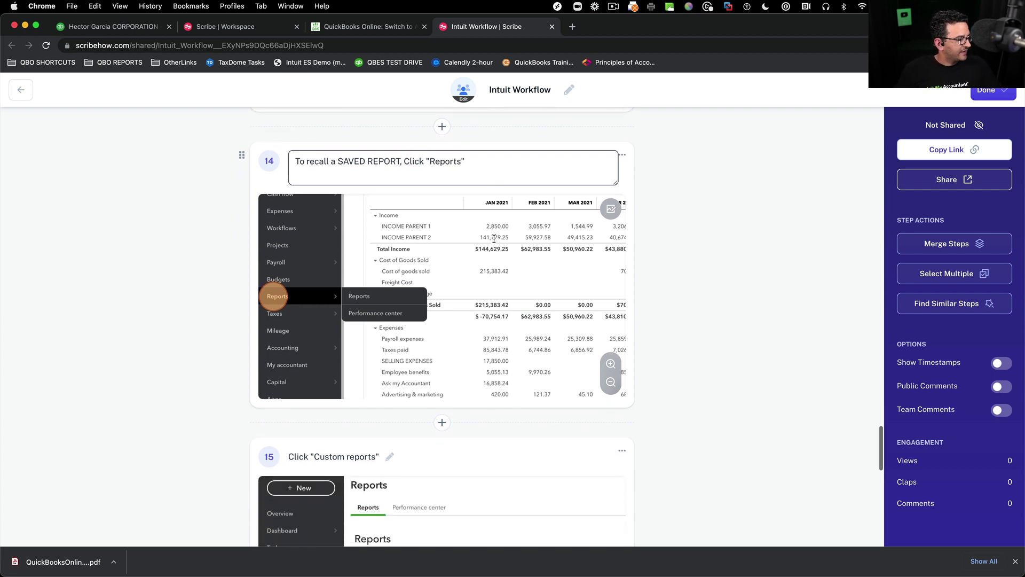
left_click(672, 325)
- Replace the step 16 instruction "Click here." with "Find the Report you want to see, and click on the title"
scroll(671, 326, "down", 3)
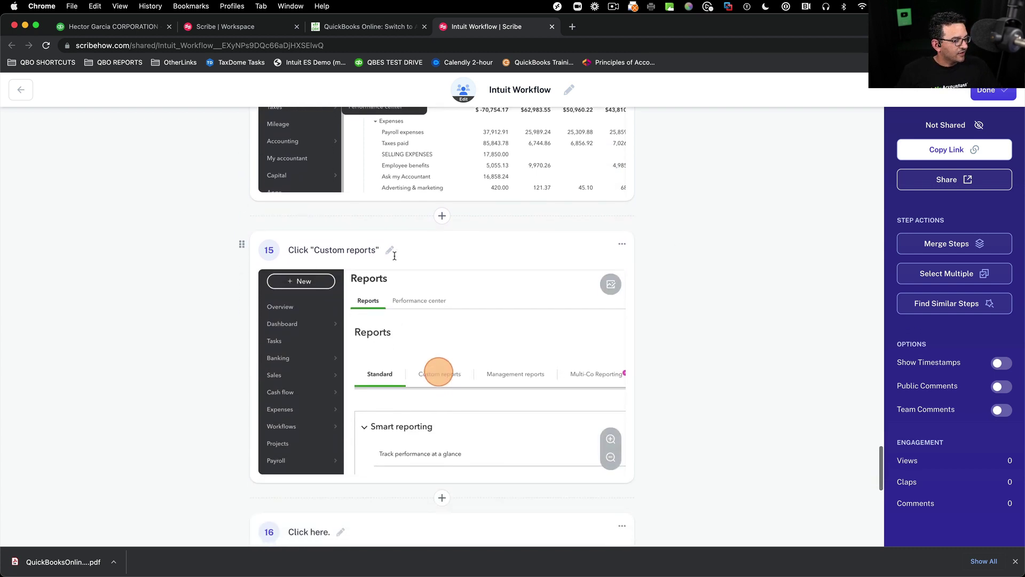
scroll(412, 271, "down", 5)
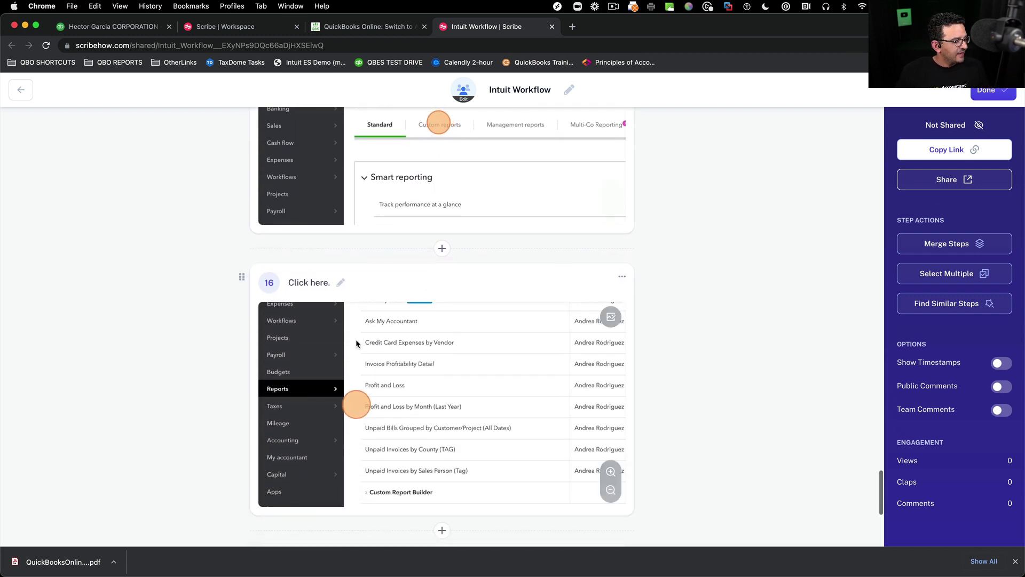
left_click(341, 282)
left_click_drag(338, 283, 287, 283)
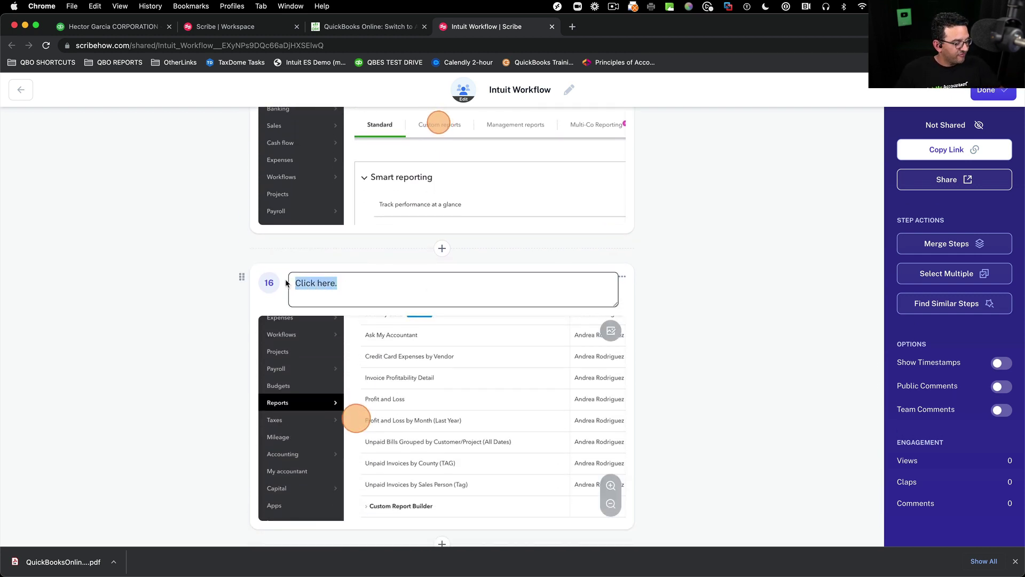
type("F")
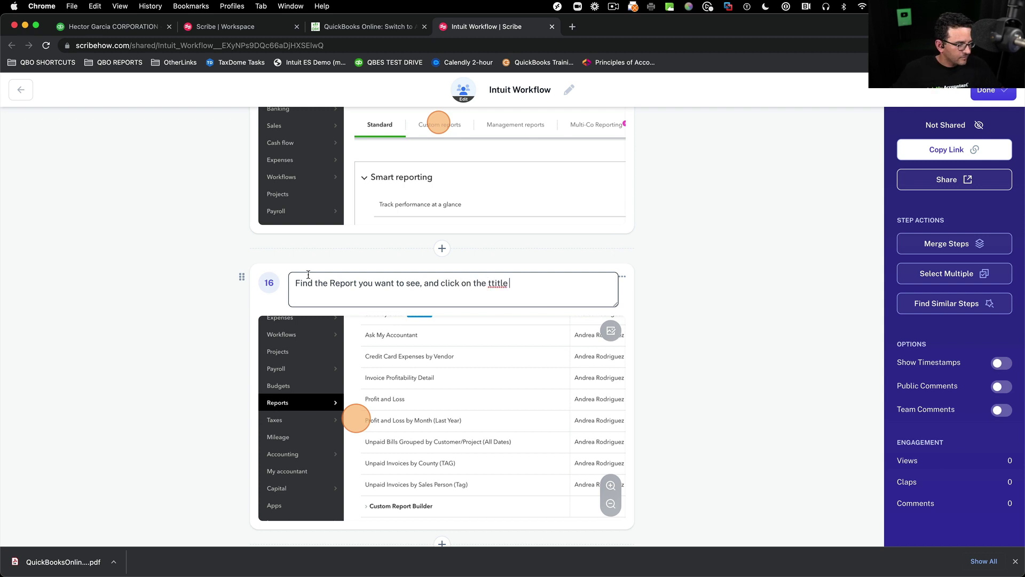
right_click(513, 283)
left_click(515, 290)
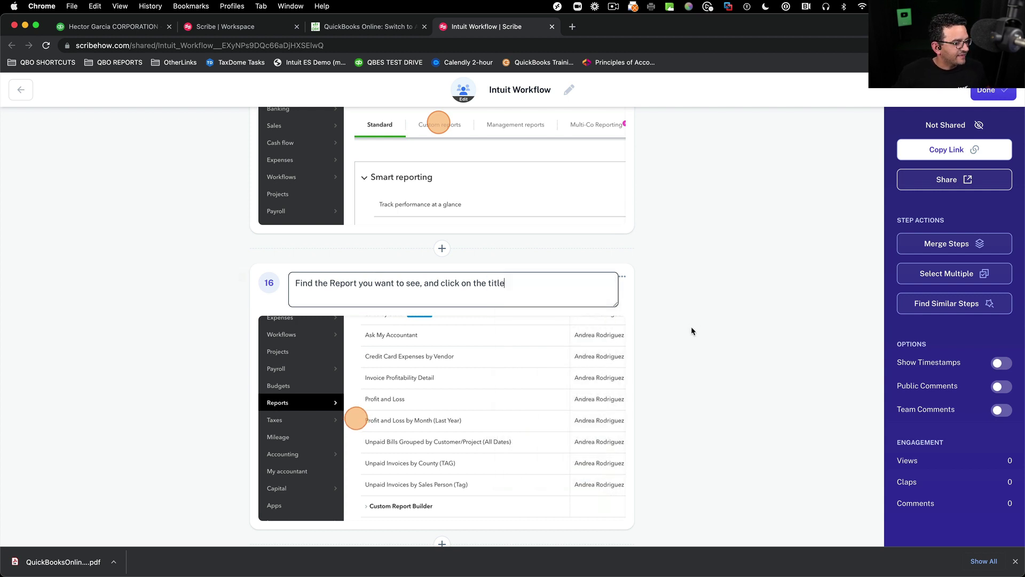
- Compare steps 16 and 17, copy the full step 16 instruction text, and go to step 17
scroll(694, 329, "down", 3)
scroll(694, 331, "down", 5)
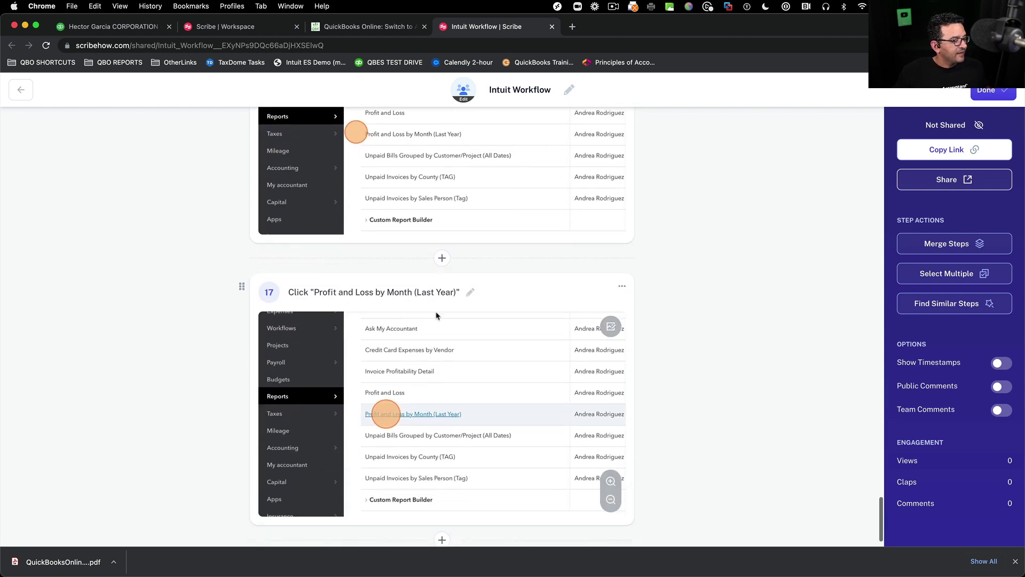
scroll(612, 291, "up", 2)
scroll(611, 291, "down", 3)
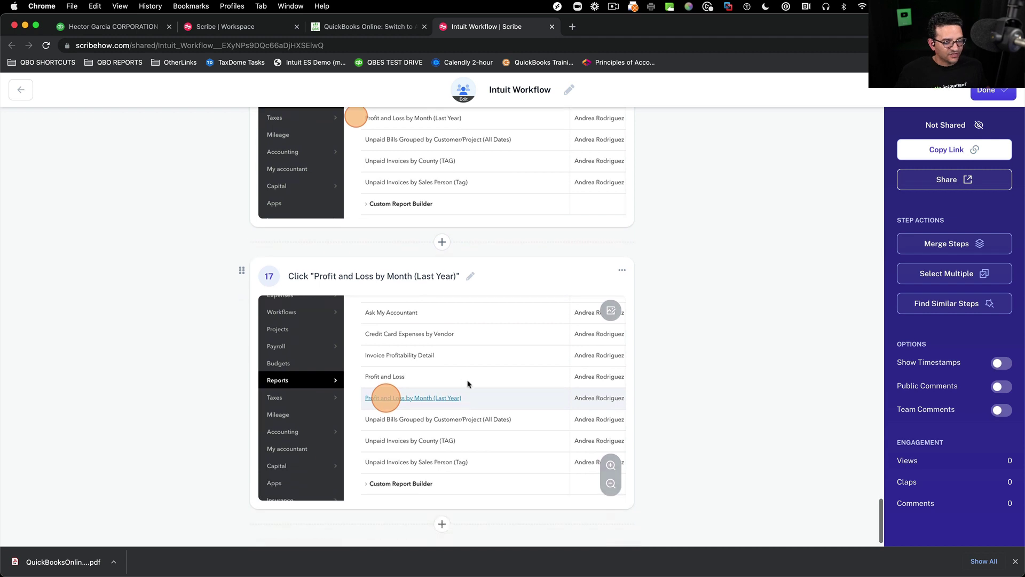
scroll(547, 319, "up", 3)
scroll(546, 318, "down", 2)
scroll(547, 319, "up", 4)
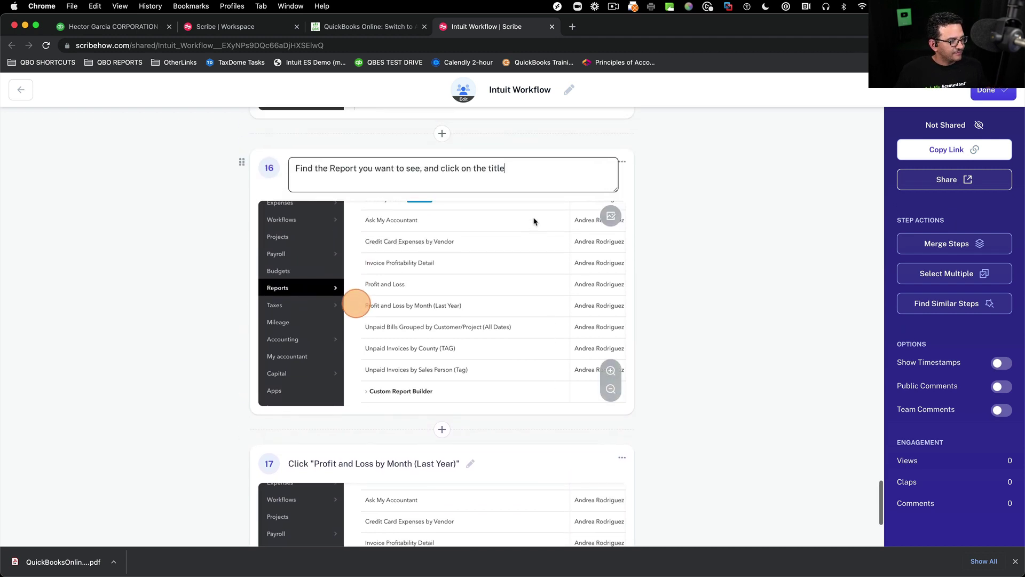
triple_click(474, 168)
right_click(332, 166)
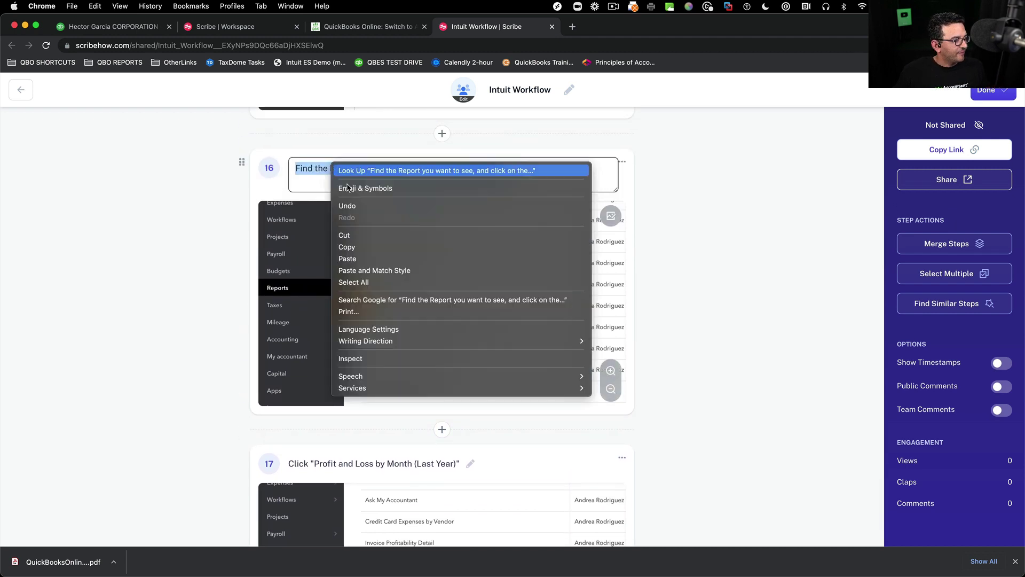
left_click(350, 244)
scroll(703, 293, "down", 5)
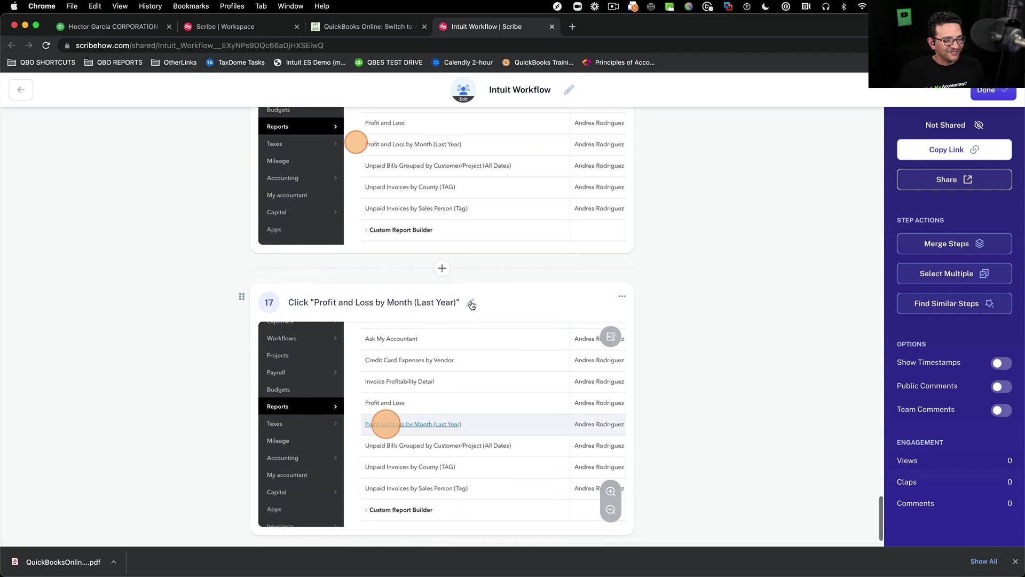
- Replace step 17's title with the copied text "Find the Report you want to see, and click on the title"
left_click(468, 303)
left_click_drag(467, 303, 354, 300)
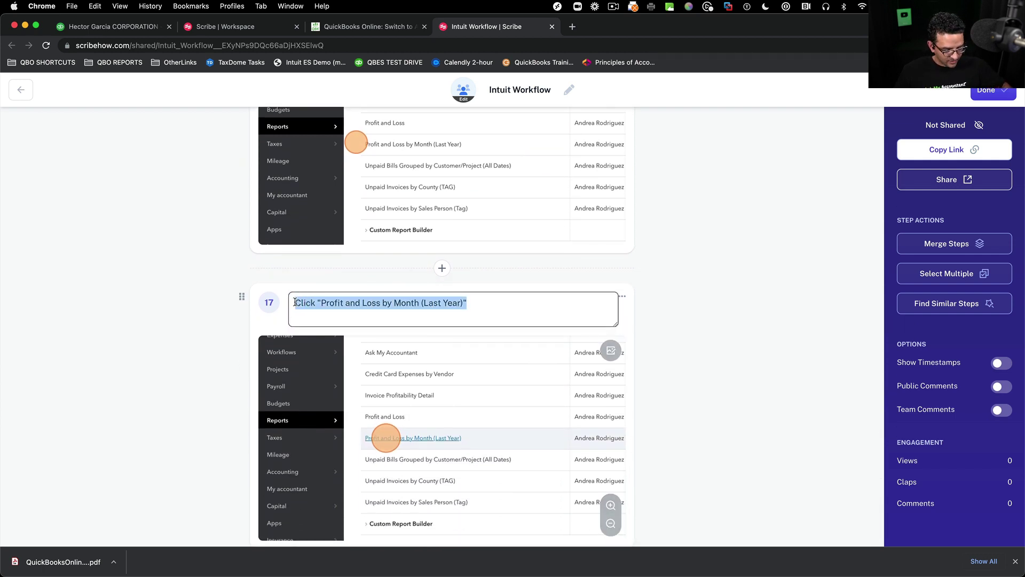
key("ctrl+v")
left_click(677, 295)
- Permanently delete step 16, the first of the two identically titled report-selection steps
scroll(678, 295, "up", 5)
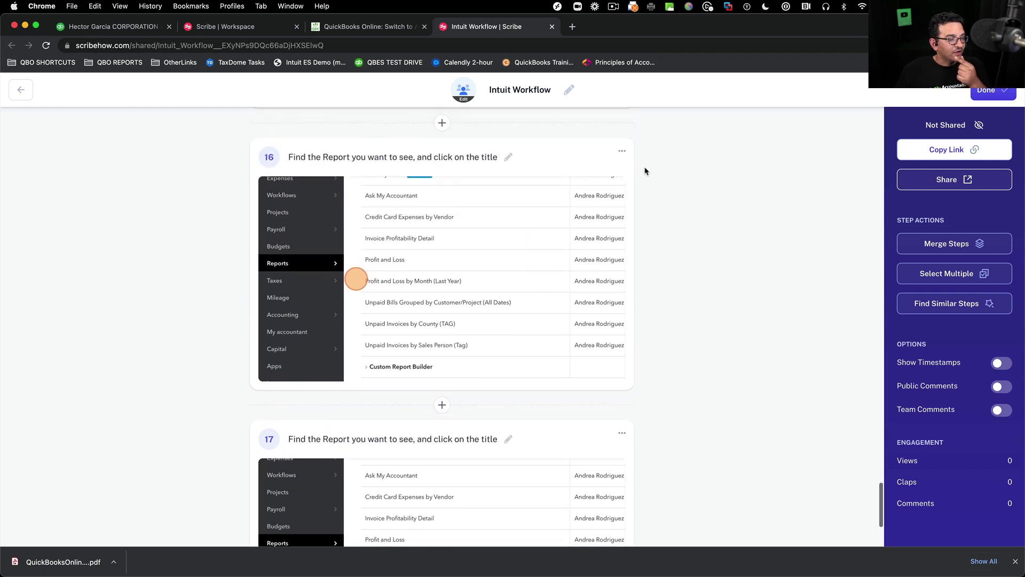
left_click(622, 152)
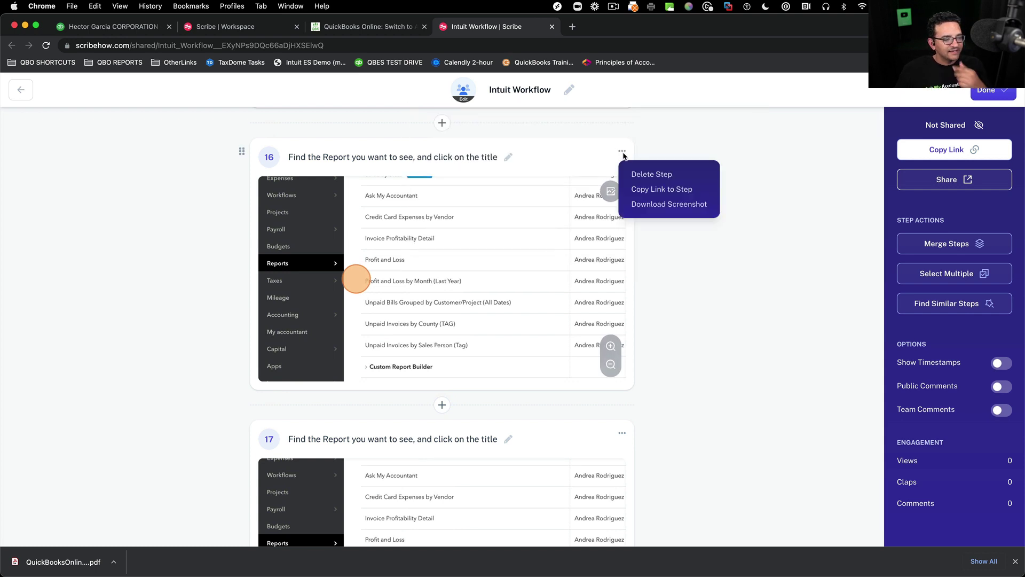
left_click(649, 177)
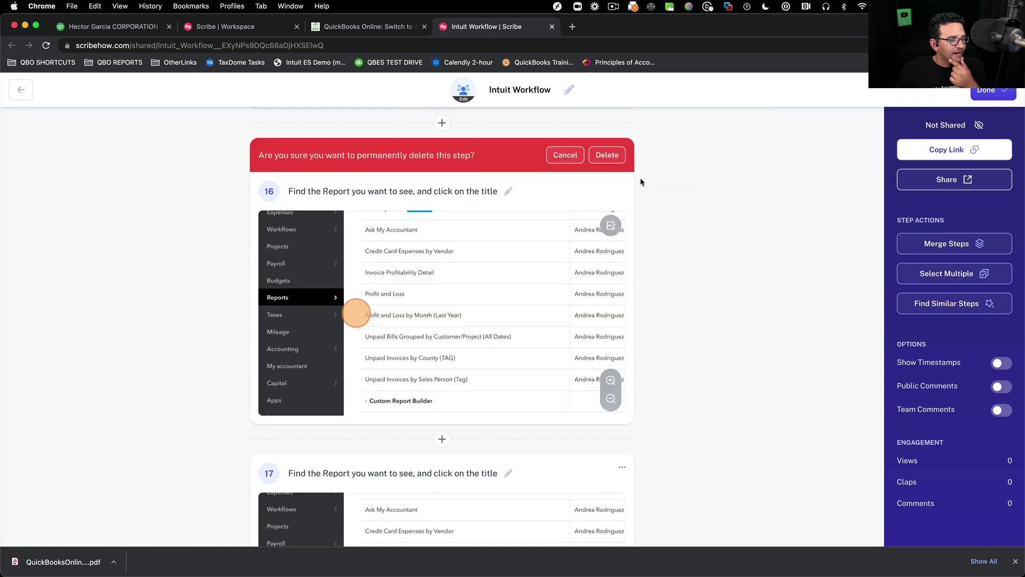
left_click(607, 154)
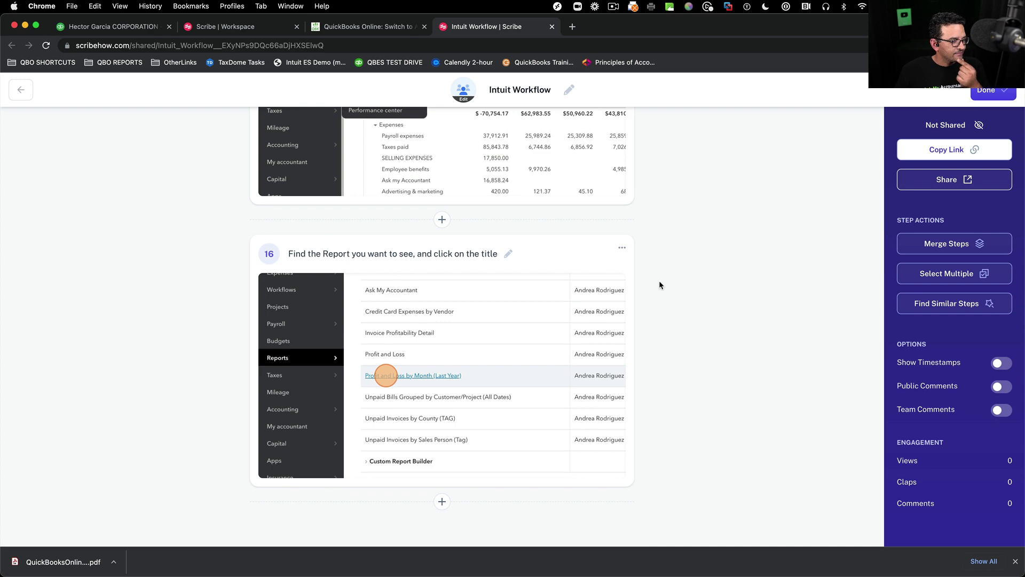
- Rename the guide as "QuickBooks Online: Create P&L by Month for LAST YEAR"
scroll(500, 337, "up", 15)
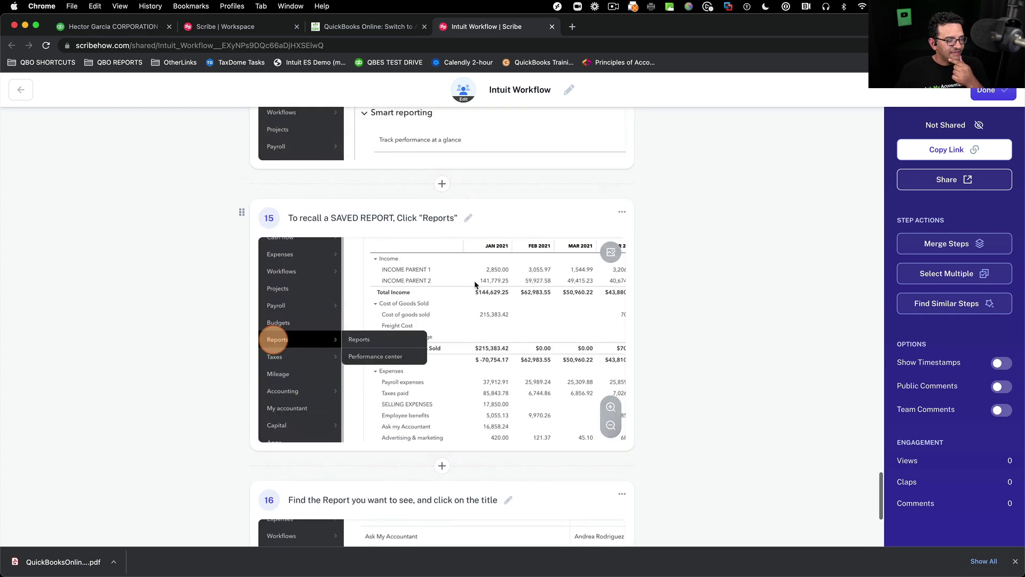
scroll(492, 286, "up", 20)
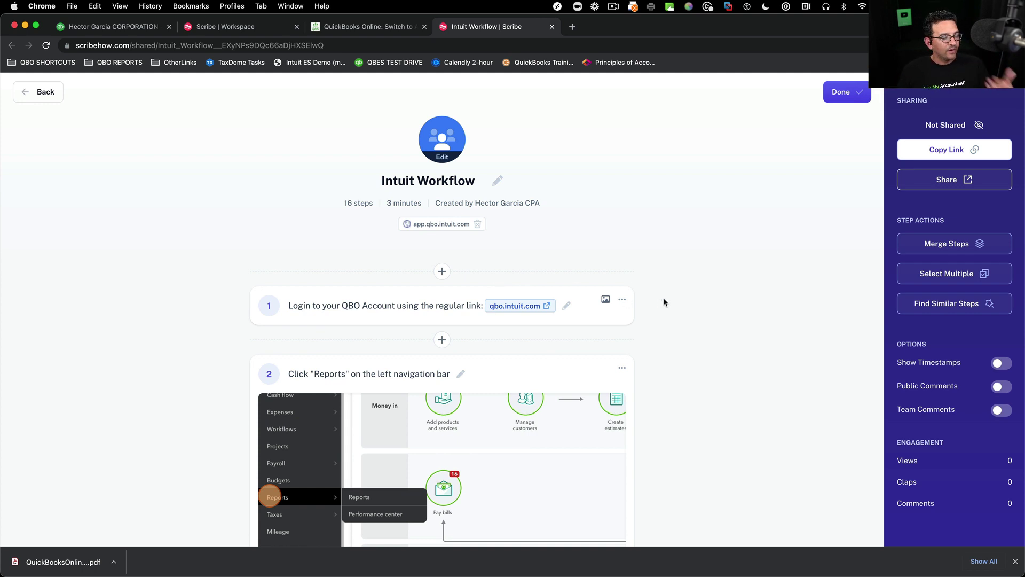
left_click(496, 183)
left_click_drag(486, 184, 323, 183)
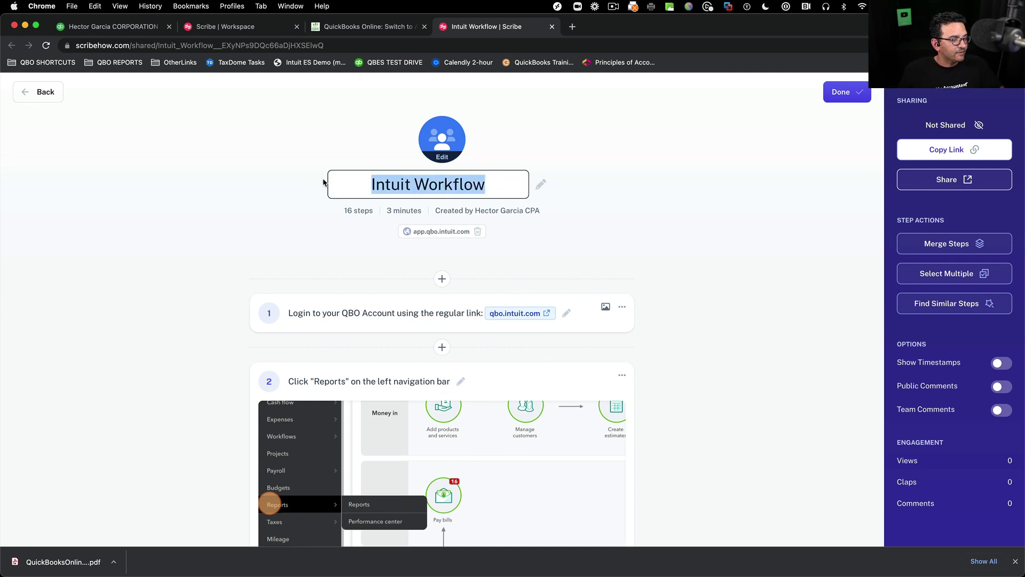
type("QuickBook")
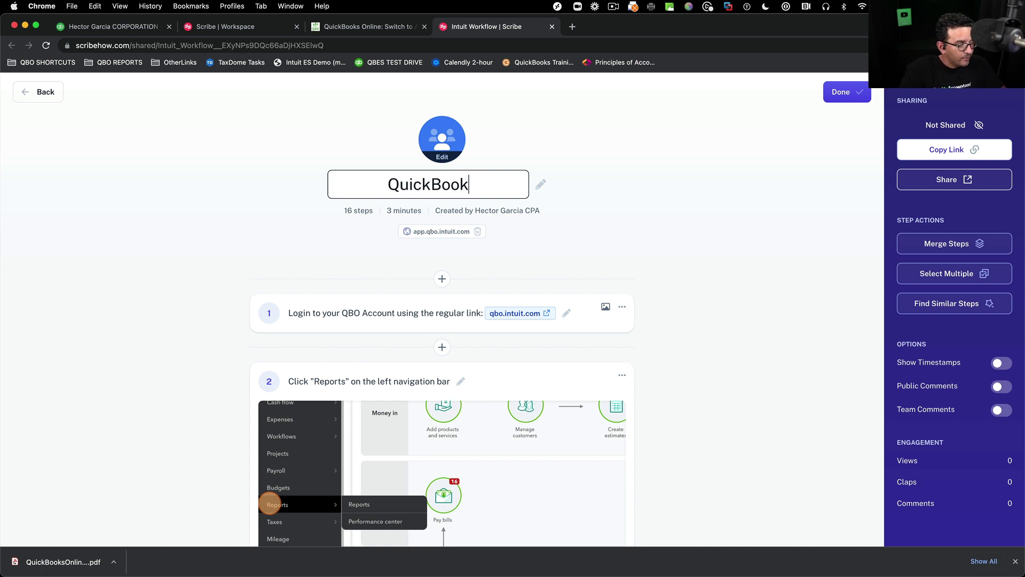
type("s Online: C")
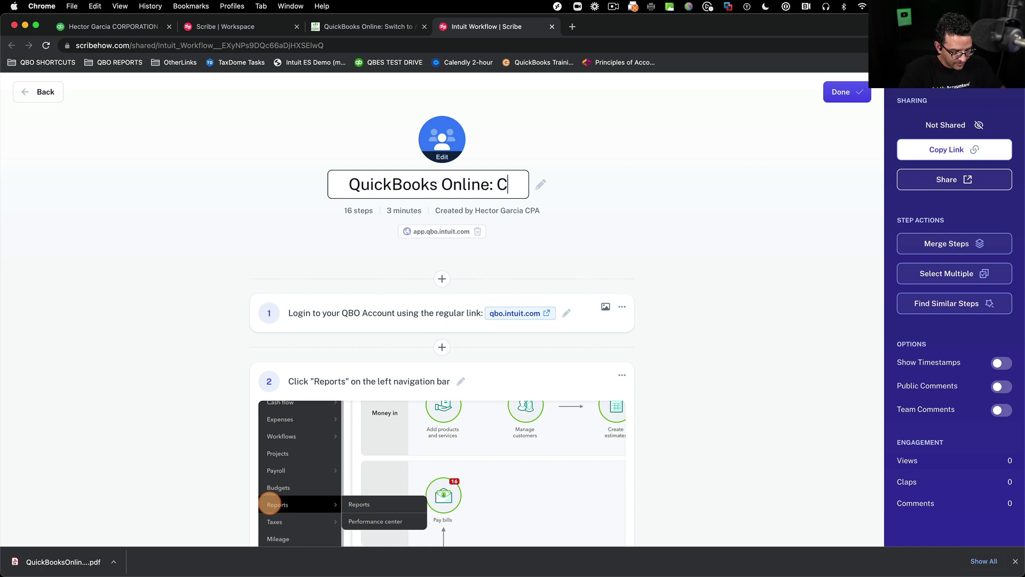
type("reate P&L")
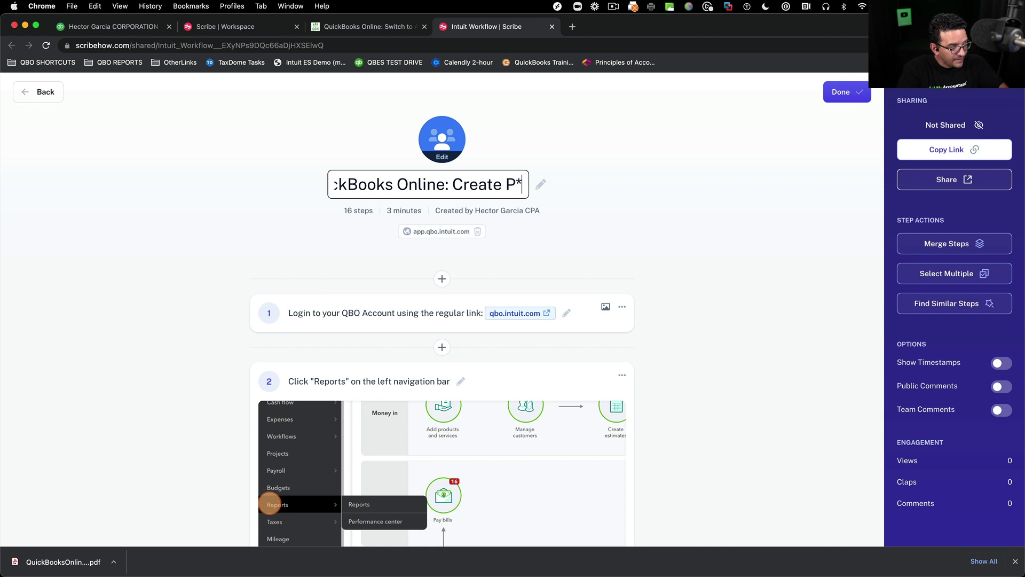
type(" by Monthg")
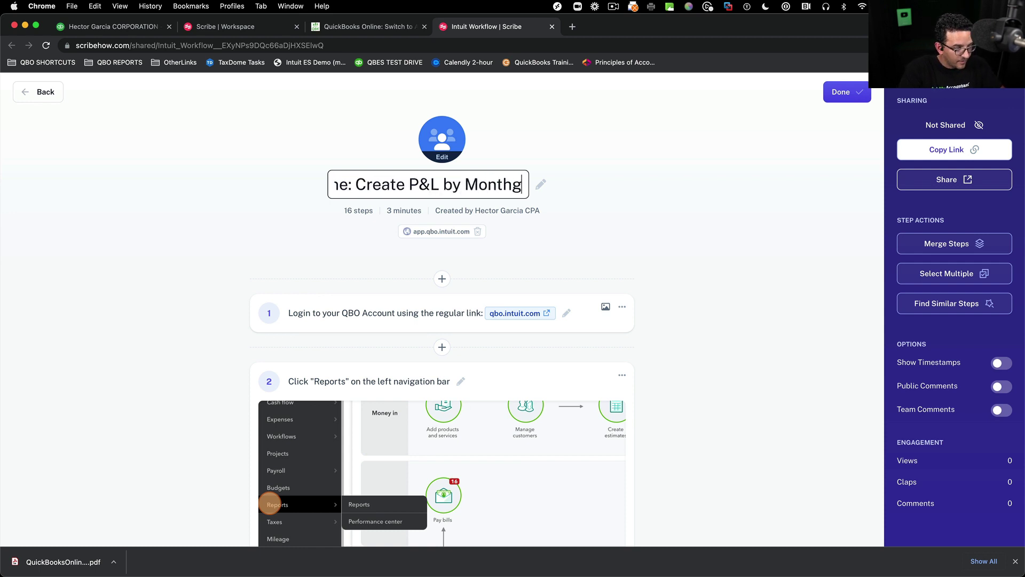
key("BackSpace")
type("for LA")
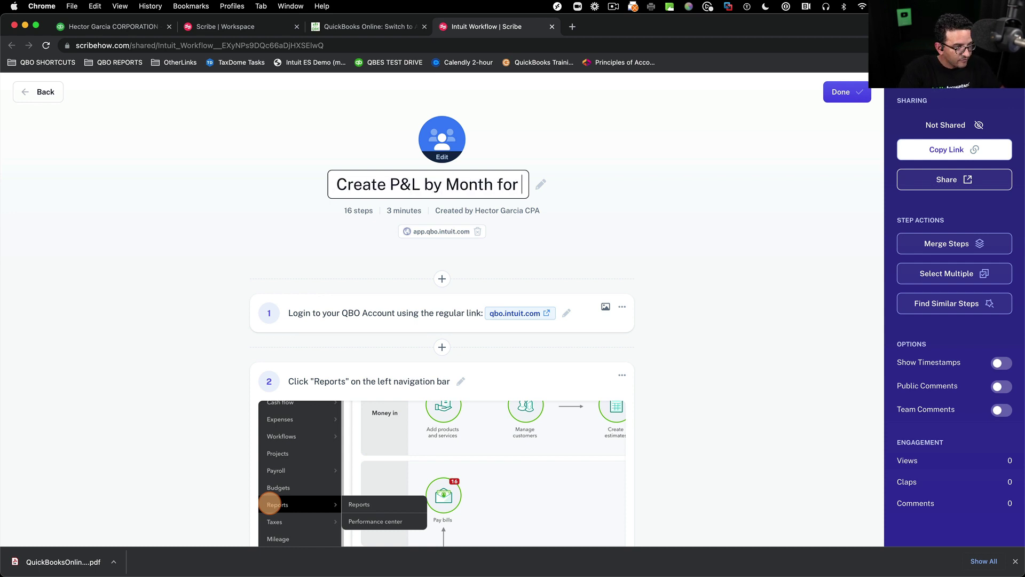
key("BackSpace")
key("BackSpace")
key("BackSpace")
type("LAST")
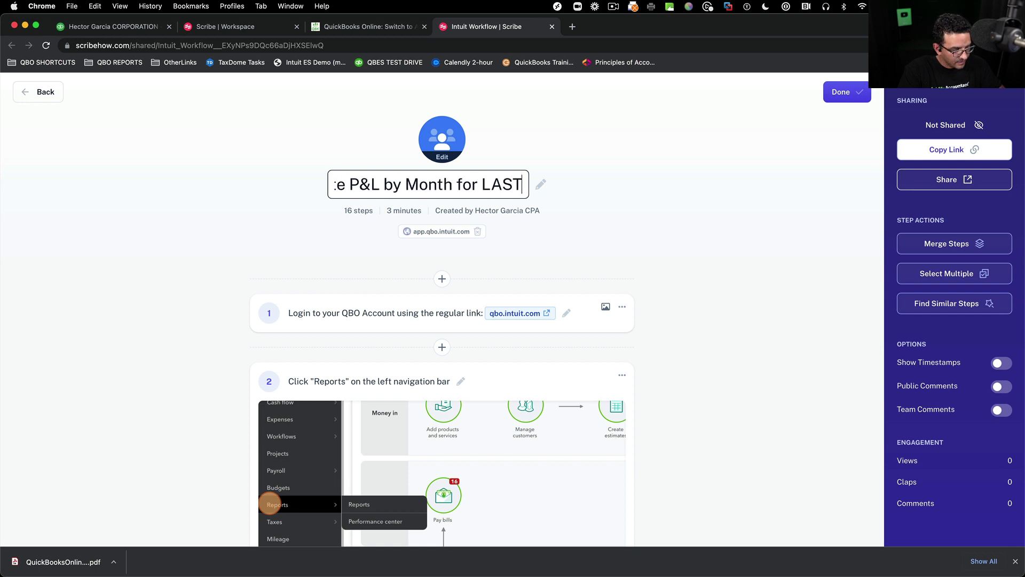
type(" YEAR")
key("Tab")
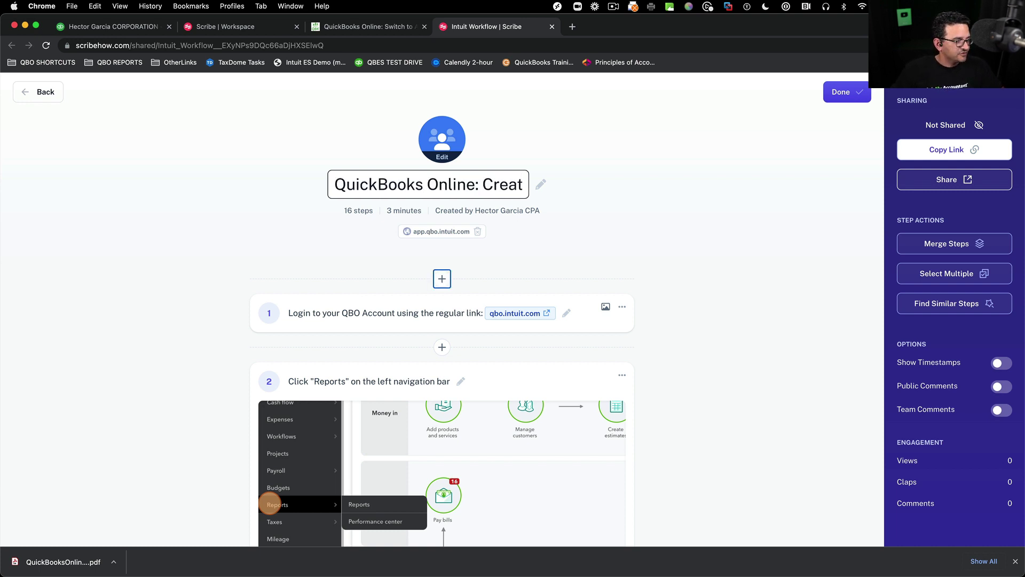
left_click(620, 210)
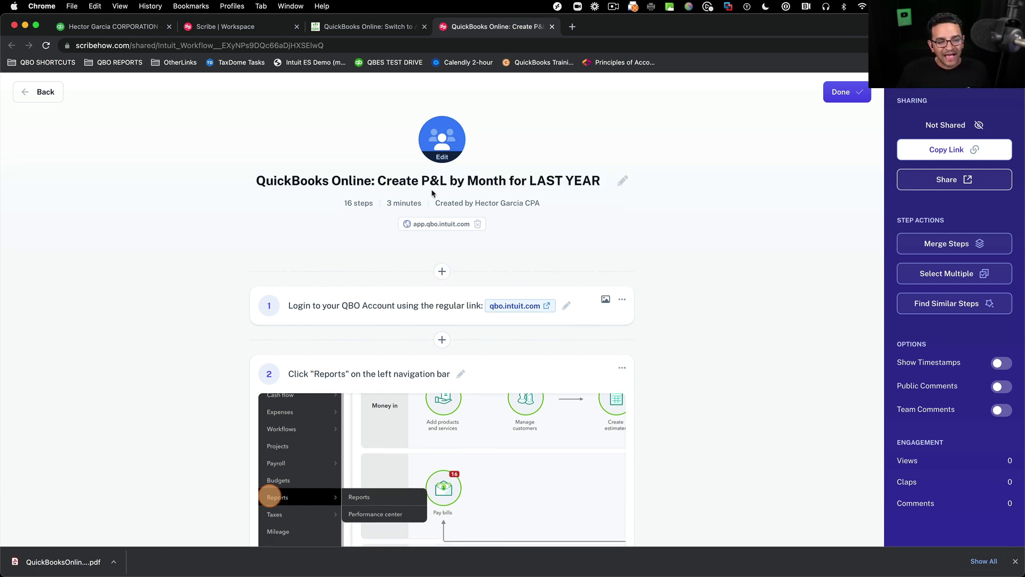
- Finish editing the guide and copy its share link from the sharing settings
left_click(842, 94)
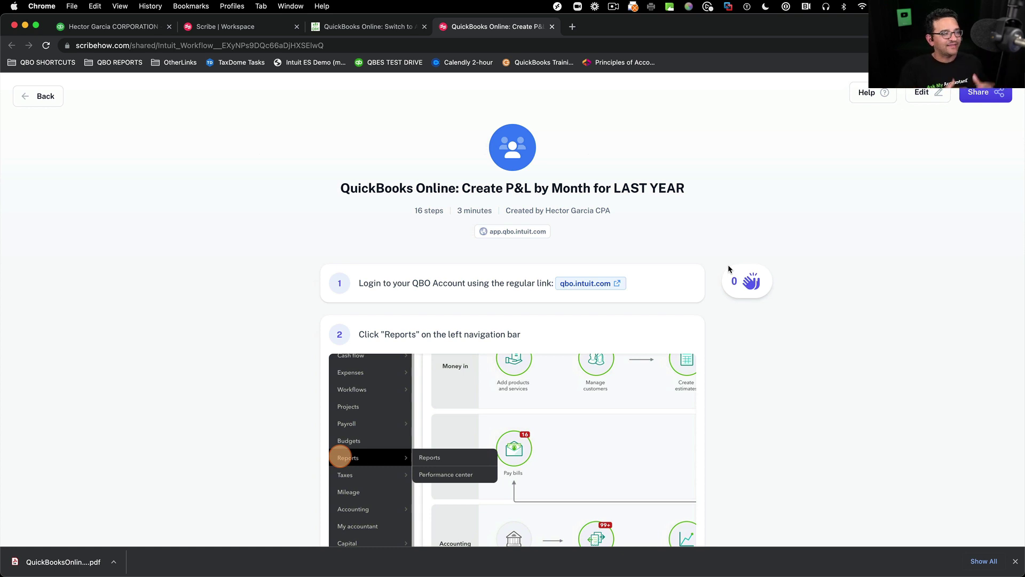
left_click(982, 93)
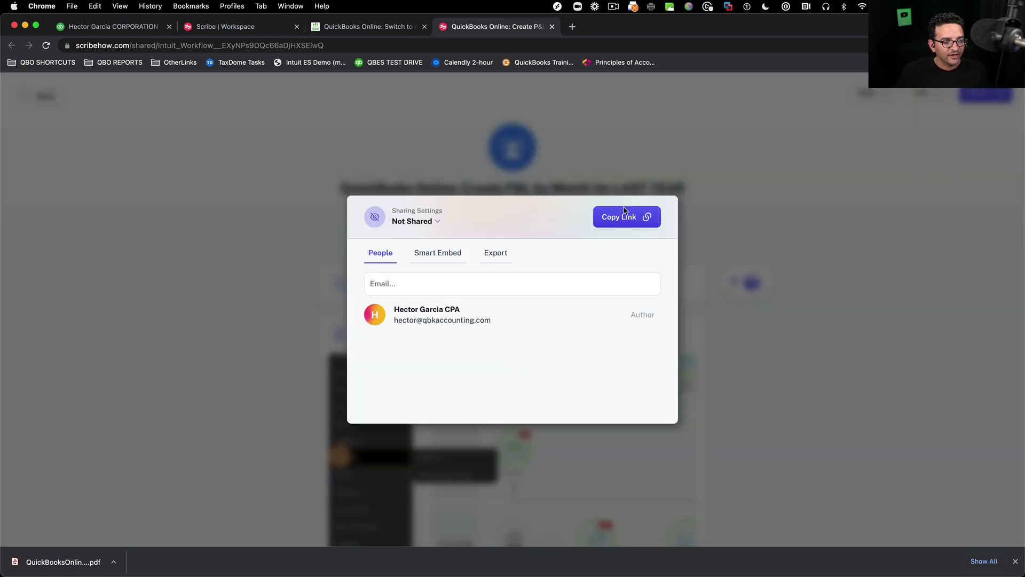
left_click(619, 224)
left_click(776, 189)
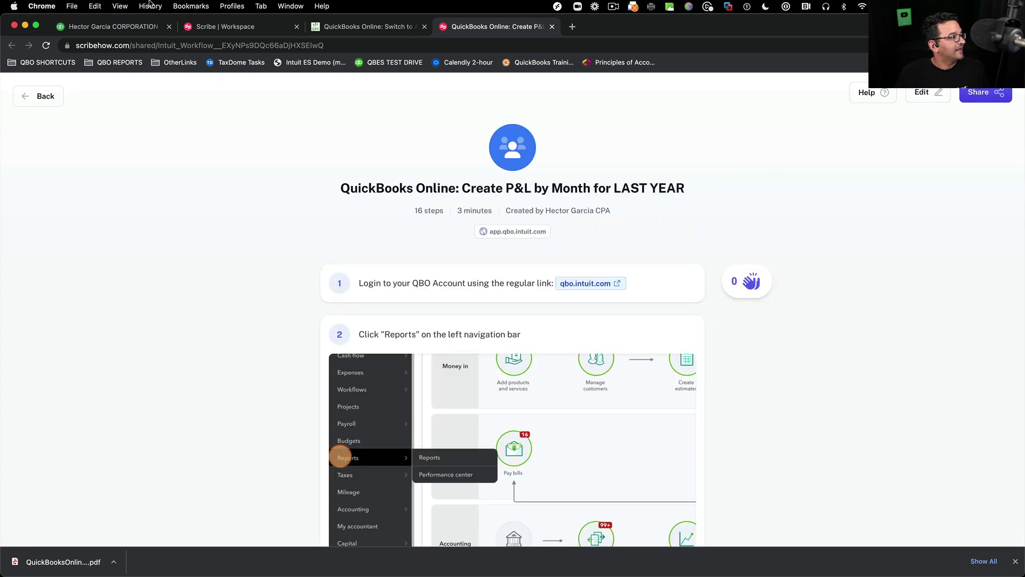
- Load the copied guide link in a new Incognito window
left_click(72, 5)
left_click(85, 45)
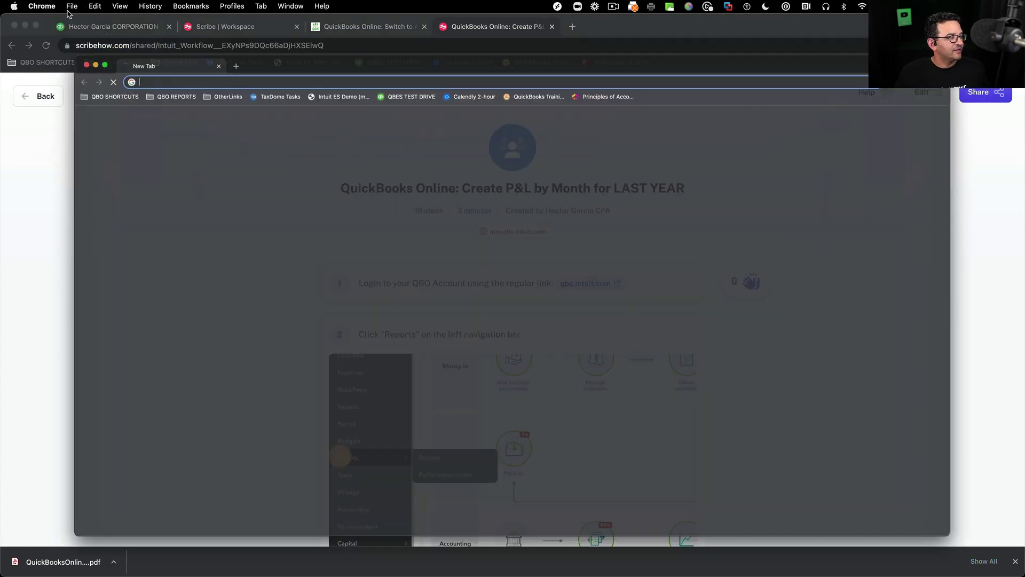
right_click(117, 48)
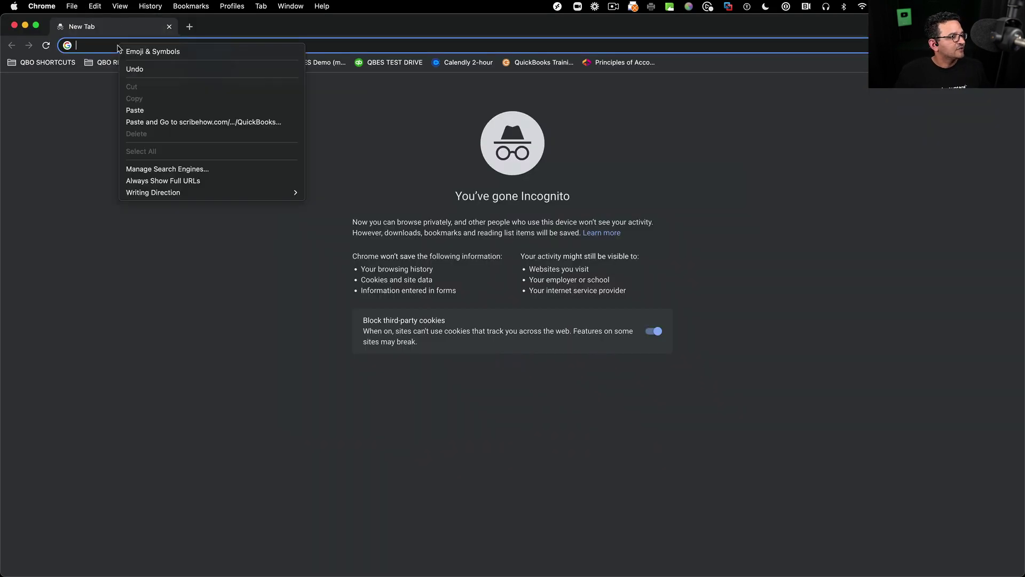
left_click(150, 122)
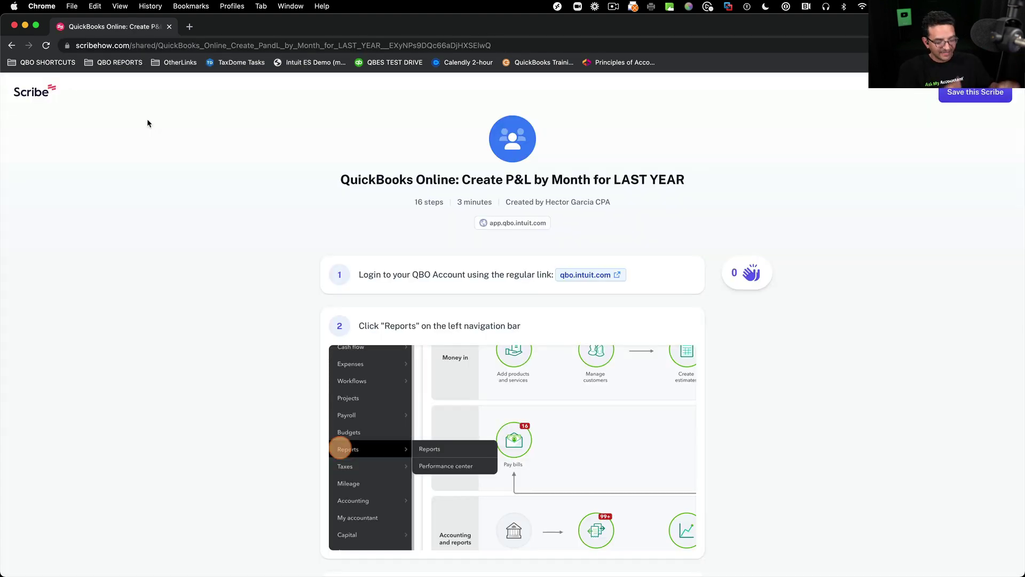
- Check where the shared guide's "Save this Scribe" option leads and return to the guide
key("super+equal")
key("super+equal")
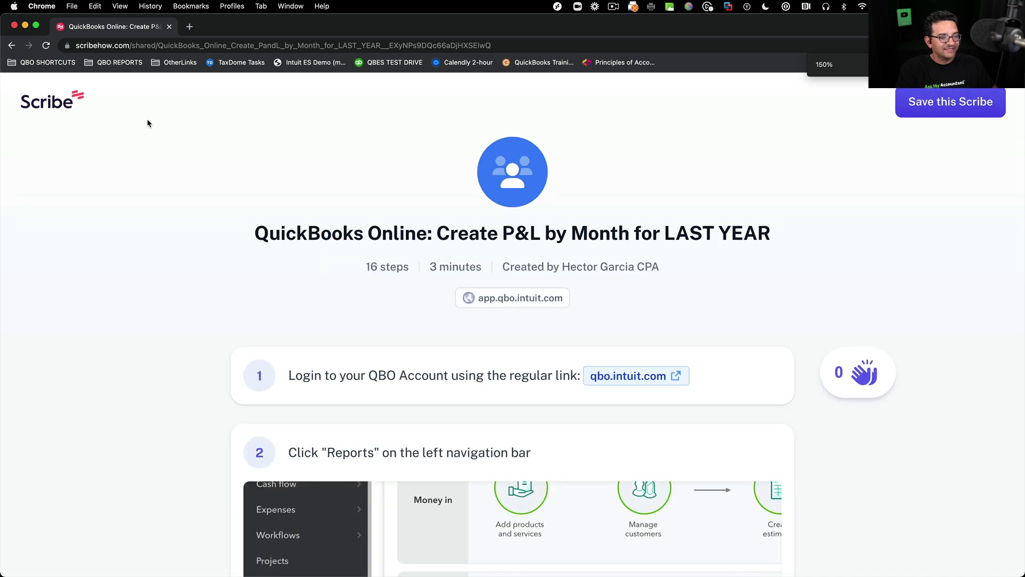
key("super+equal")
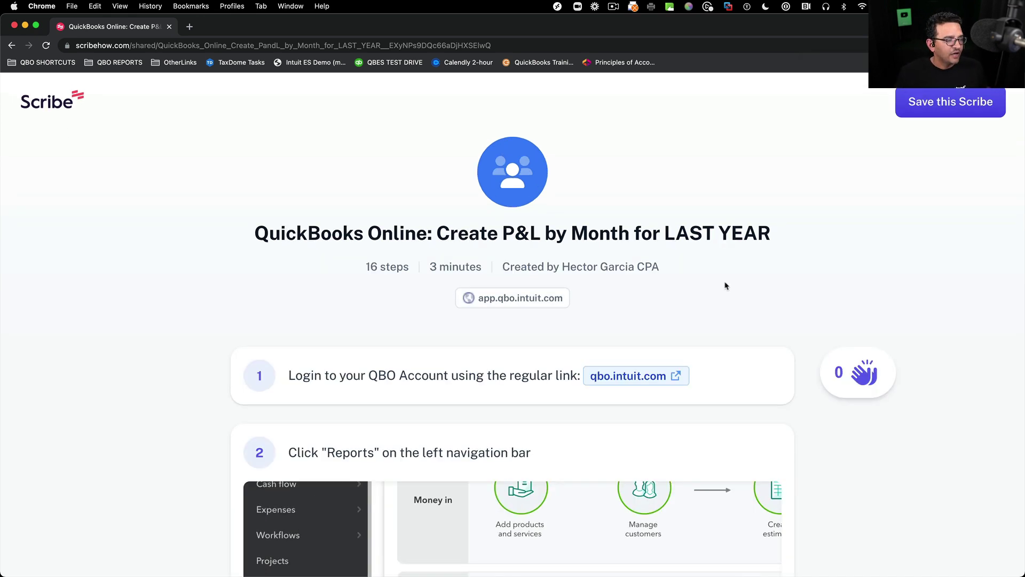
scroll(694, 325, "down", 1)
scroll(712, 328, "up", 1)
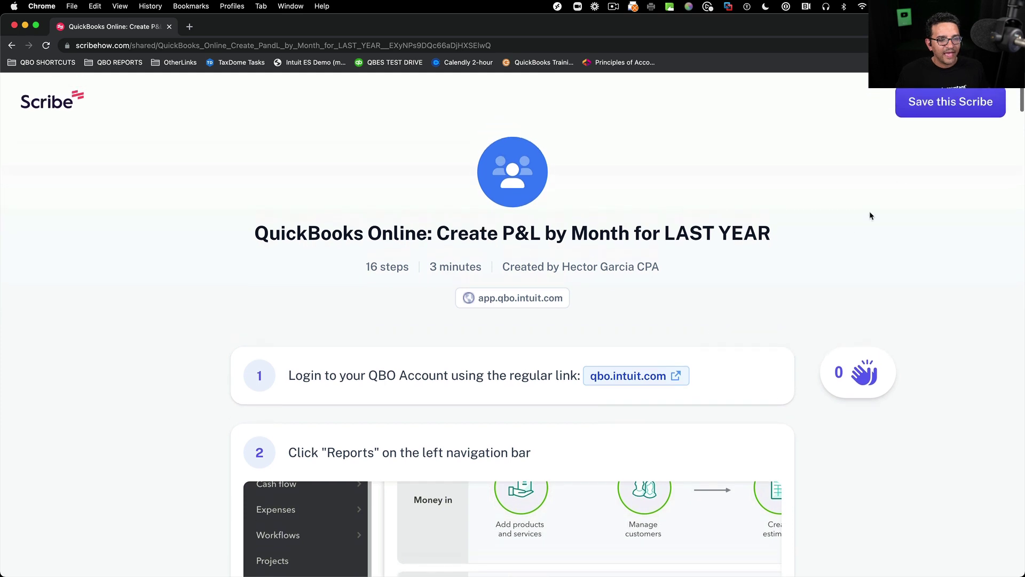
left_click(947, 105)
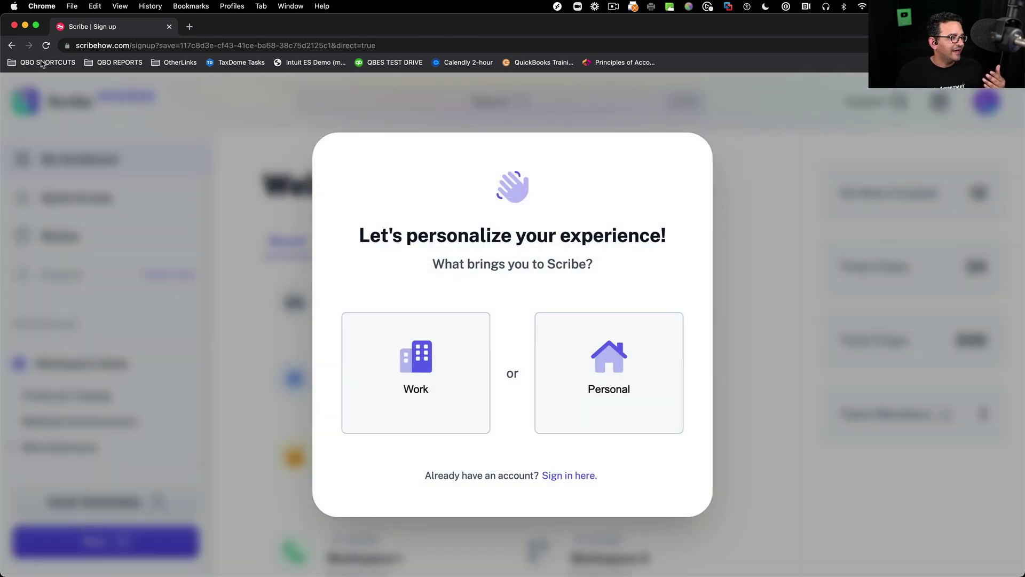
left_click(12, 46)
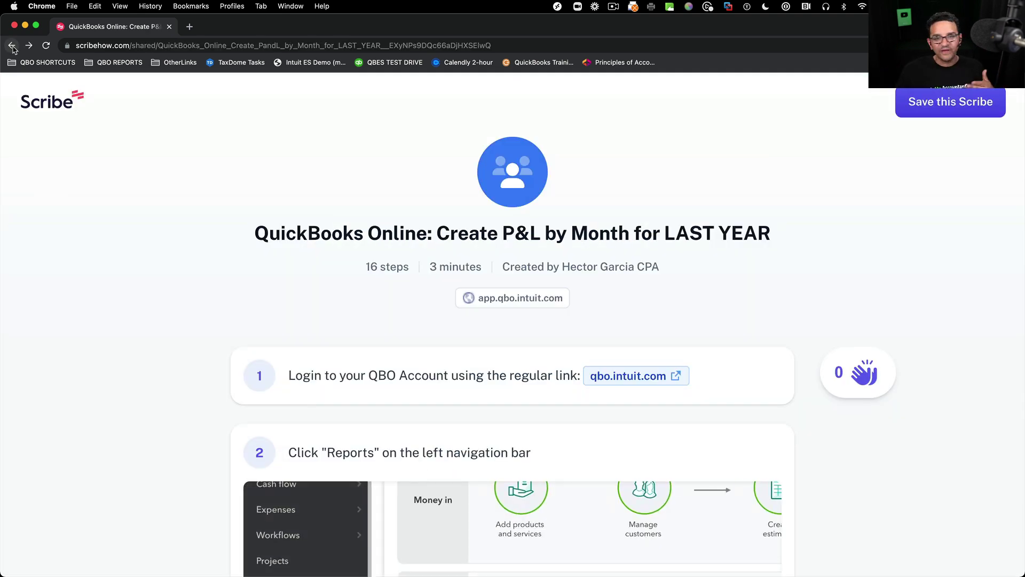
- Review the shared guide's address and opening steps as an outside viewer and close the Incognito window
left_click(184, 45)
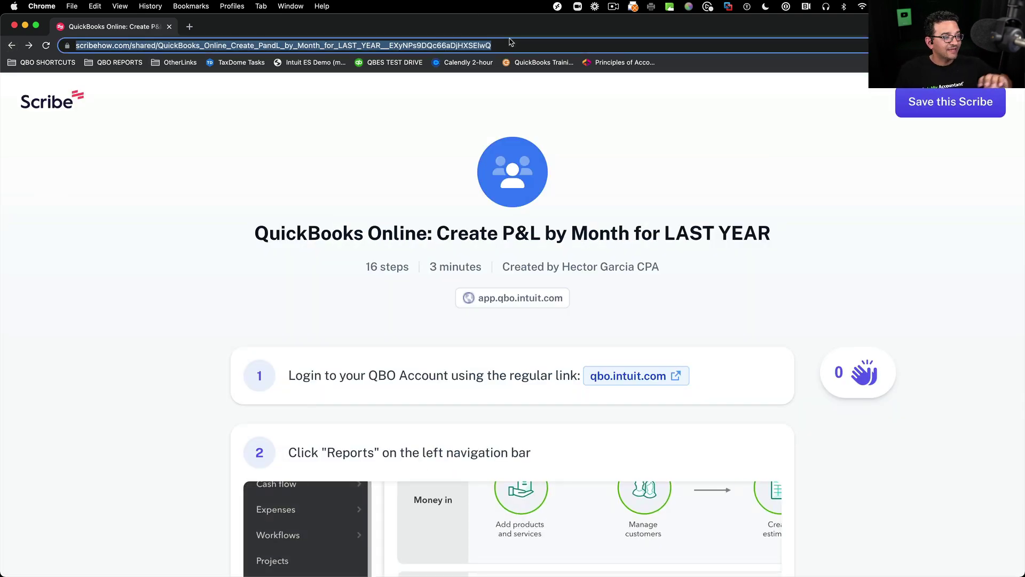
scroll(748, 256, "down", 5)
scroll(748, 255, "down", 20)
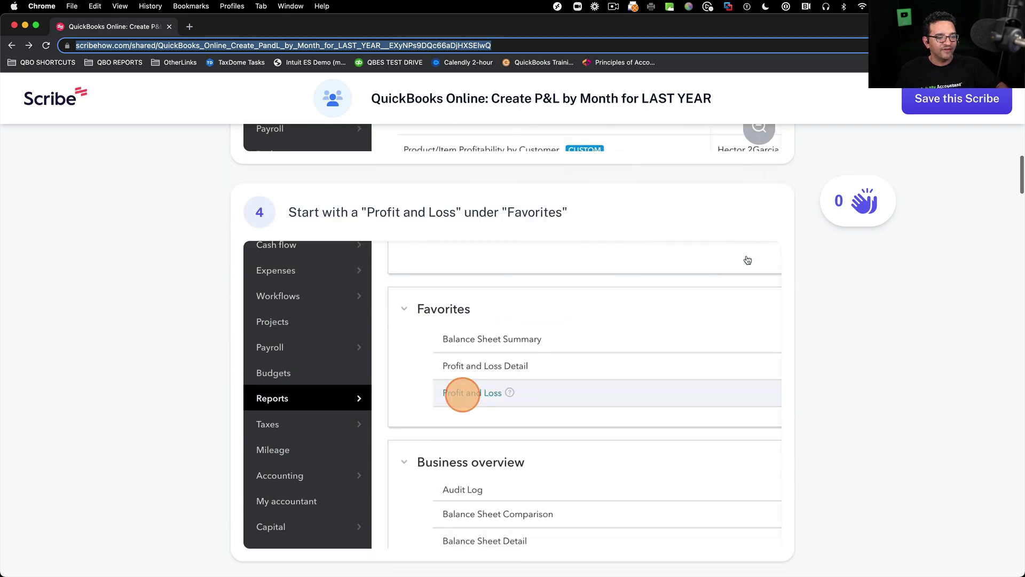
scroll(742, 260, "up", 20)
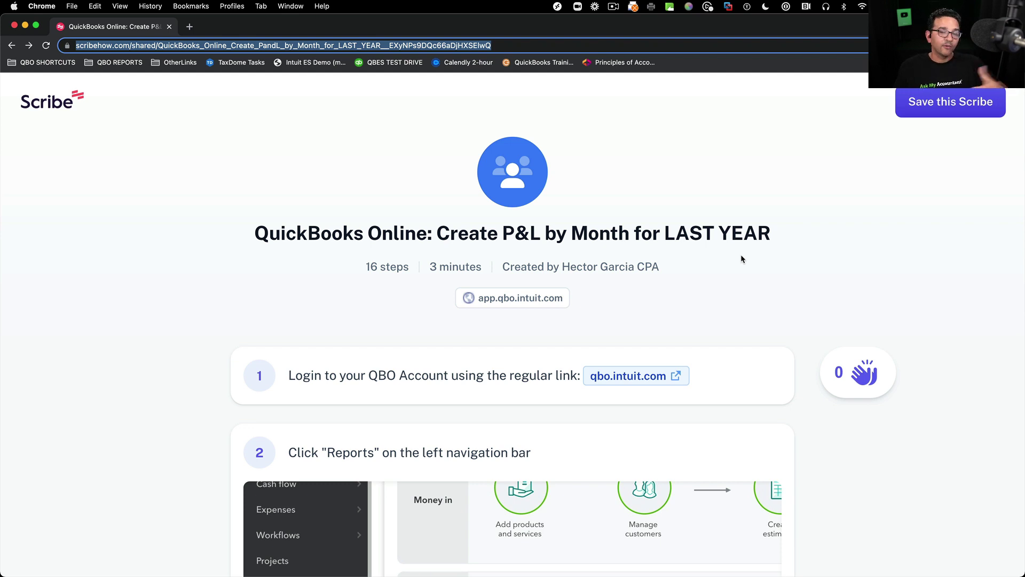
left_click(15, 25)
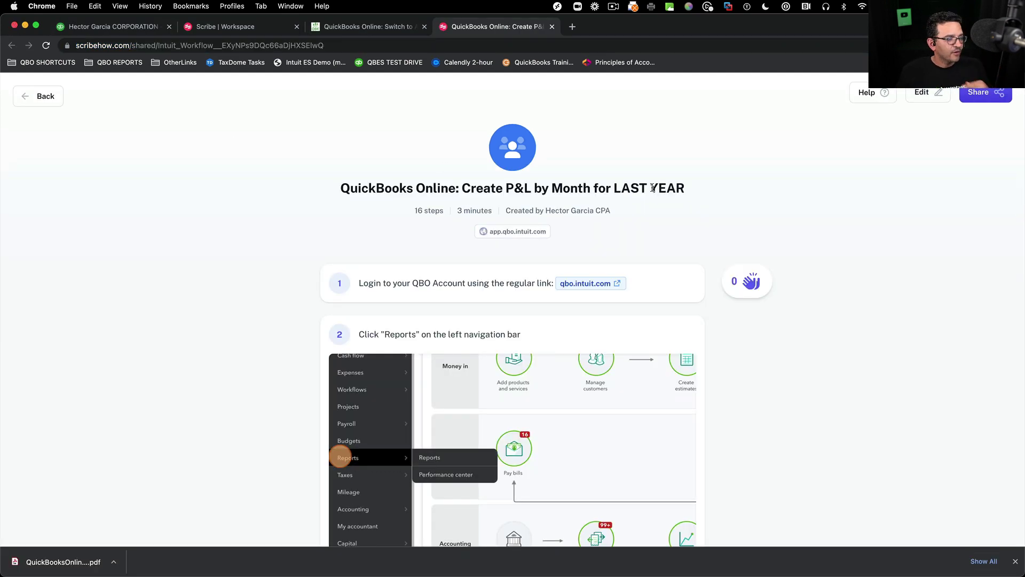
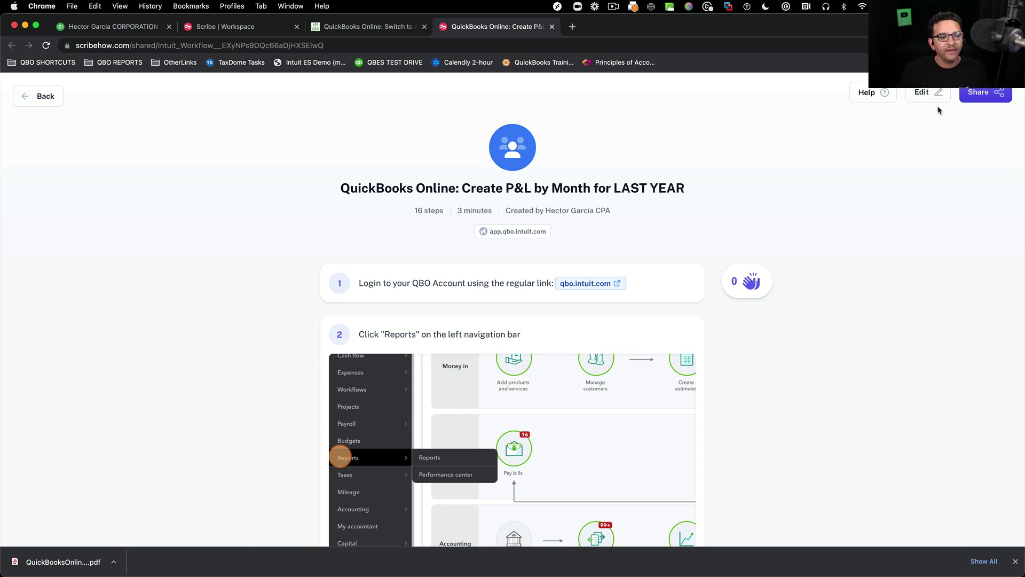
- Export the guide as a PDF from its sharing settings
left_click(990, 93)
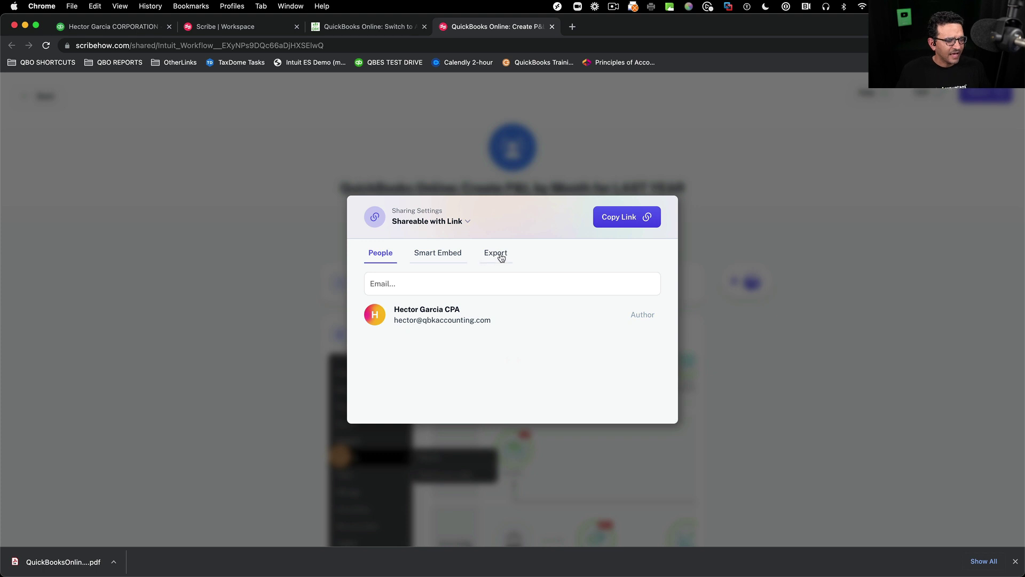
left_click(496, 243)
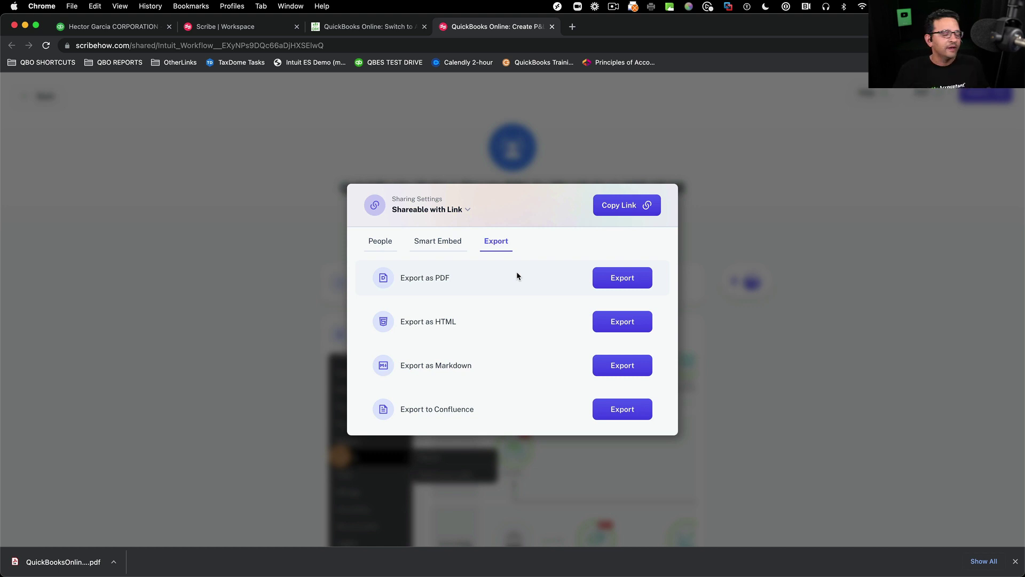
left_click(626, 280)
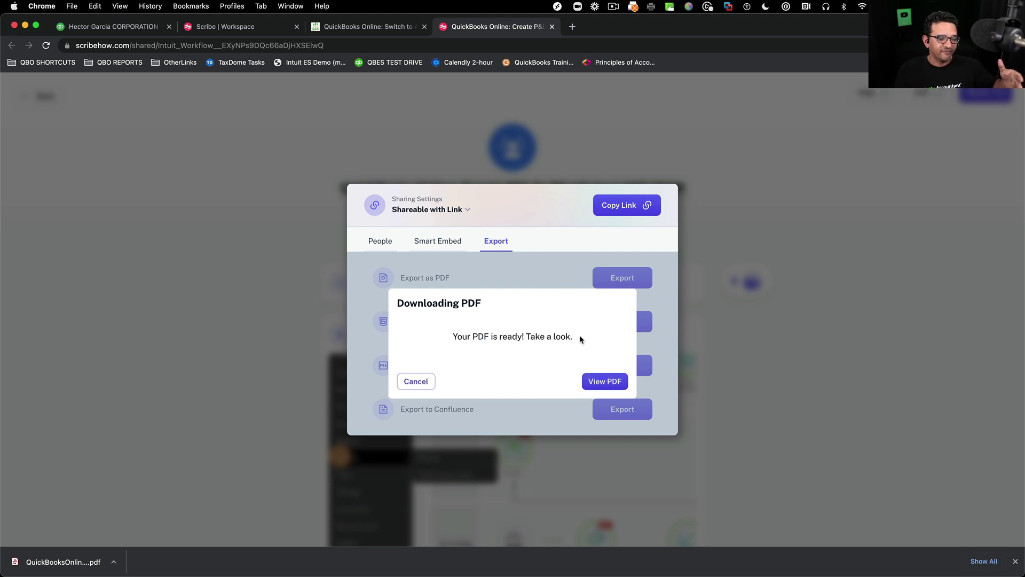
- View the exported PDF and save a copy of it to the Downloads folder
left_click(604, 381)
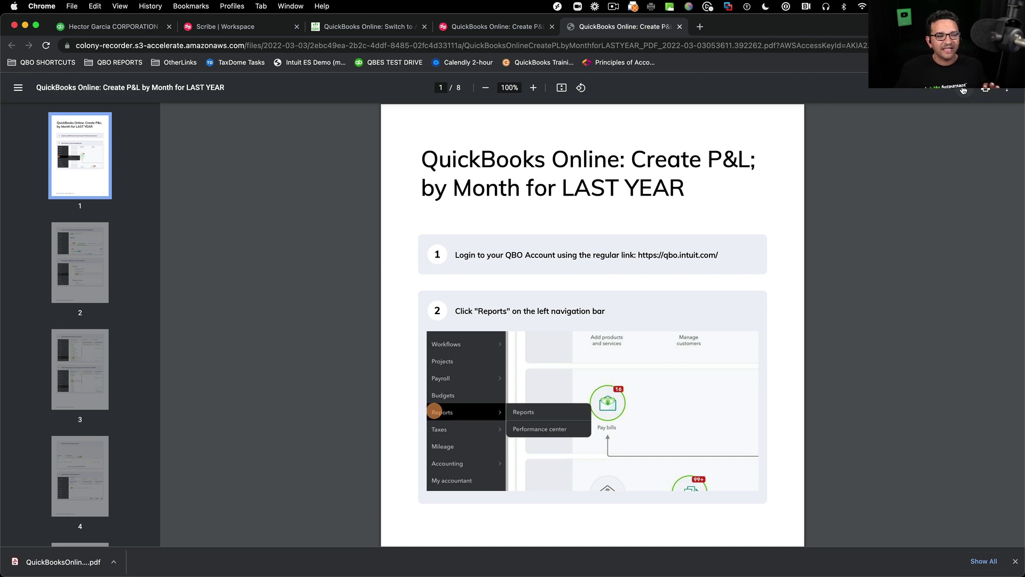
left_click(964, 89)
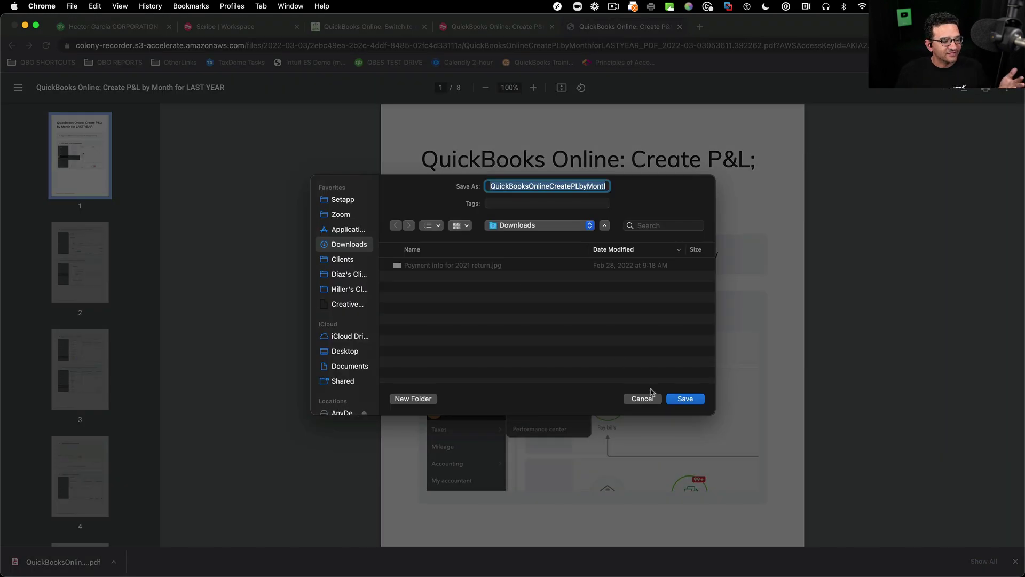
left_click(685, 399)
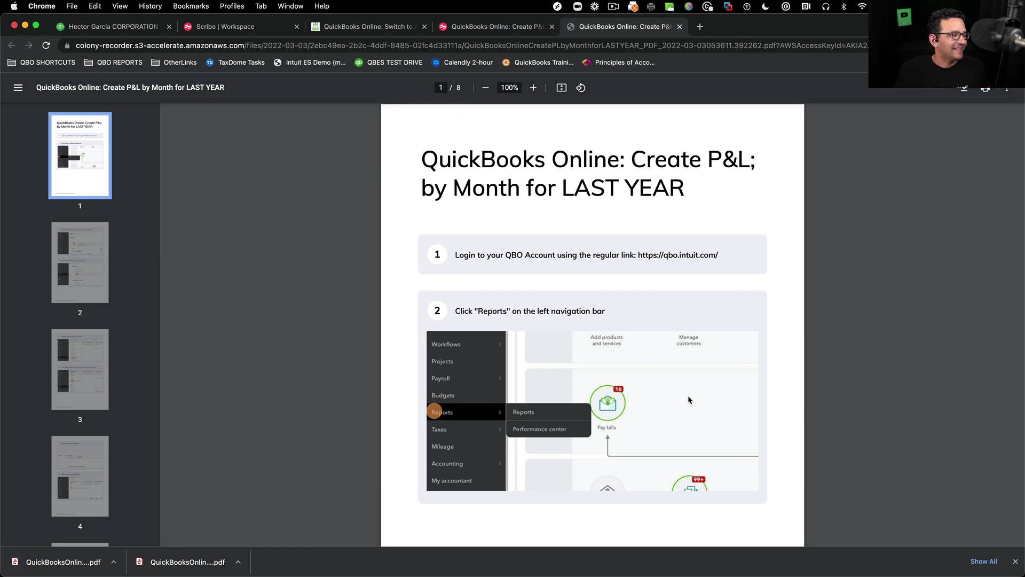
- Return to the guide's sharing settings, check the Smart Embed options, and copy the guide's HTML export to the clipboard
left_click(465, 26)
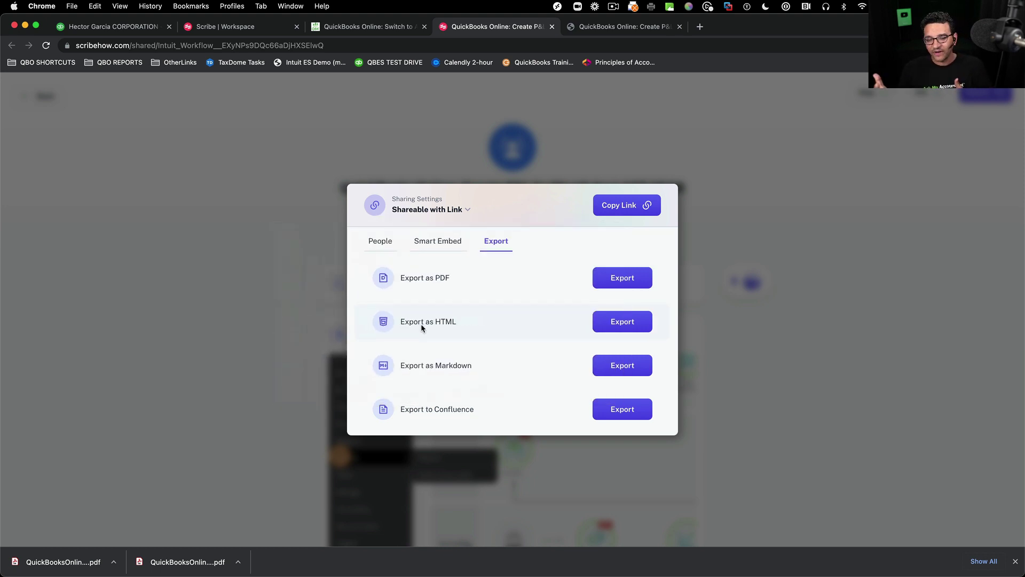
left_click(444, 243)
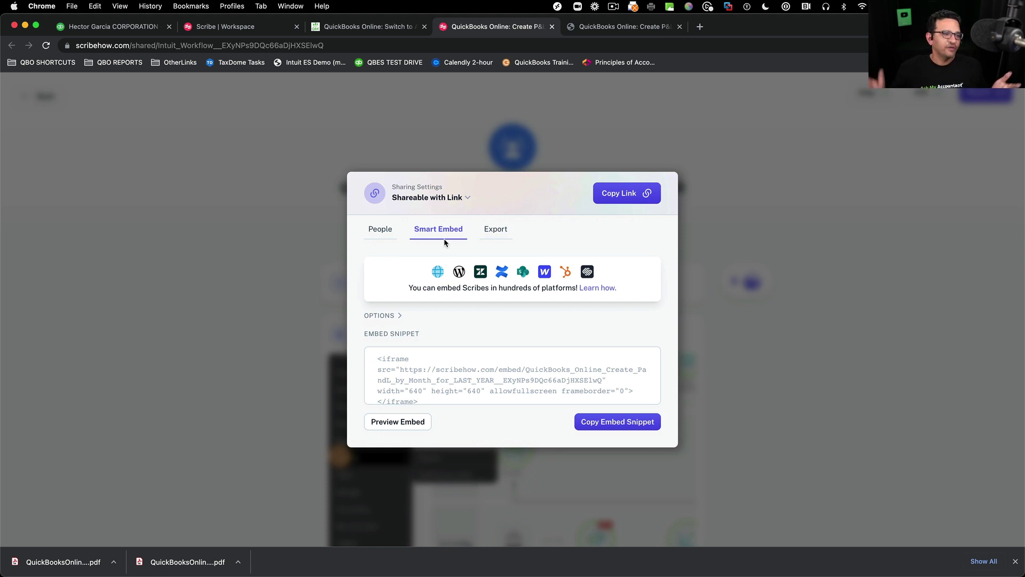
left_click(495, 229)
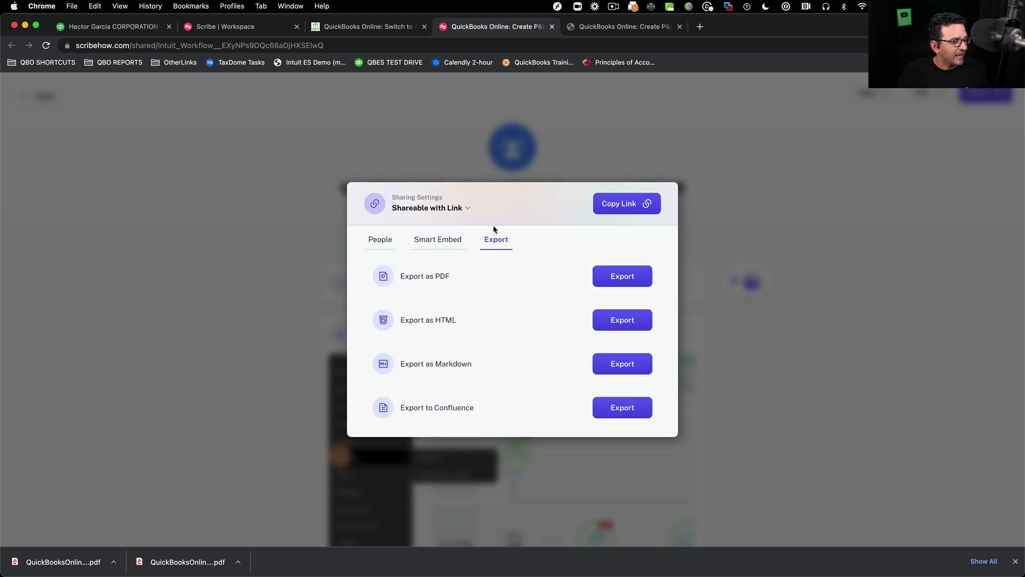
left_click(631, 325)
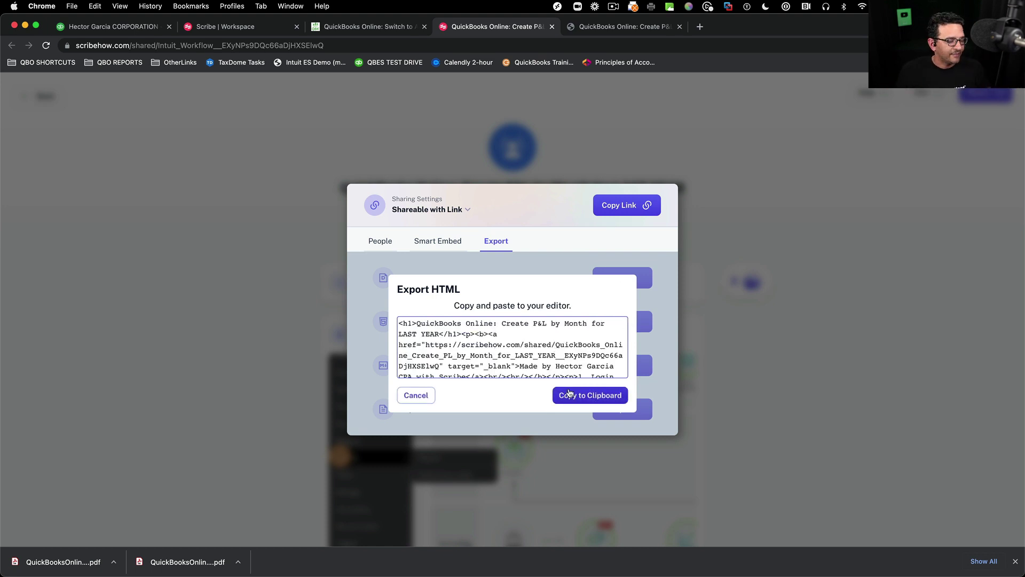
left_click(589, 395)
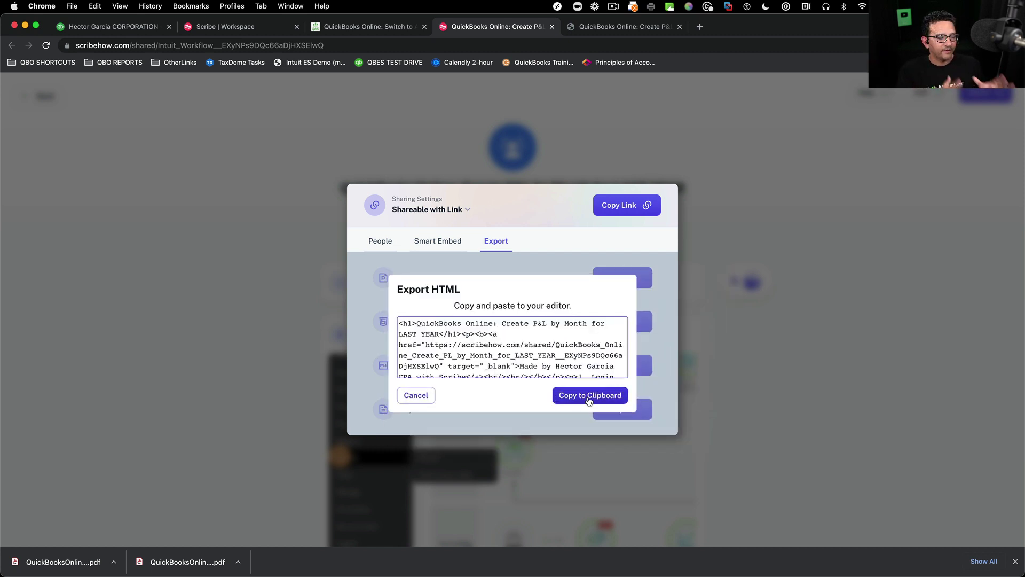
- Switch to the qbkaccounting.com WordPress site's admin area and start a new post
left_click(355, 28)
left_click(10, 82)
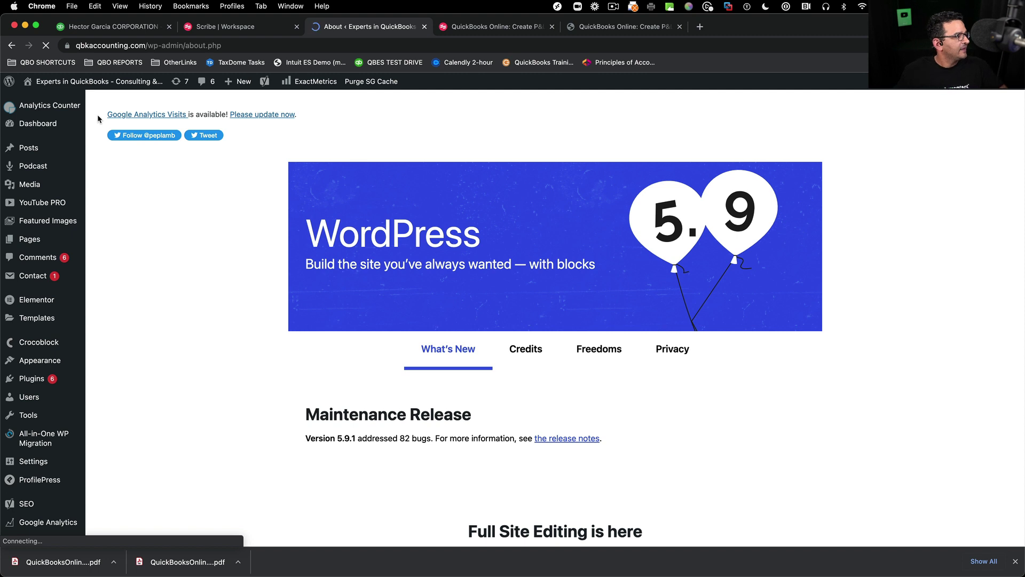
mouse_move(31, 150)
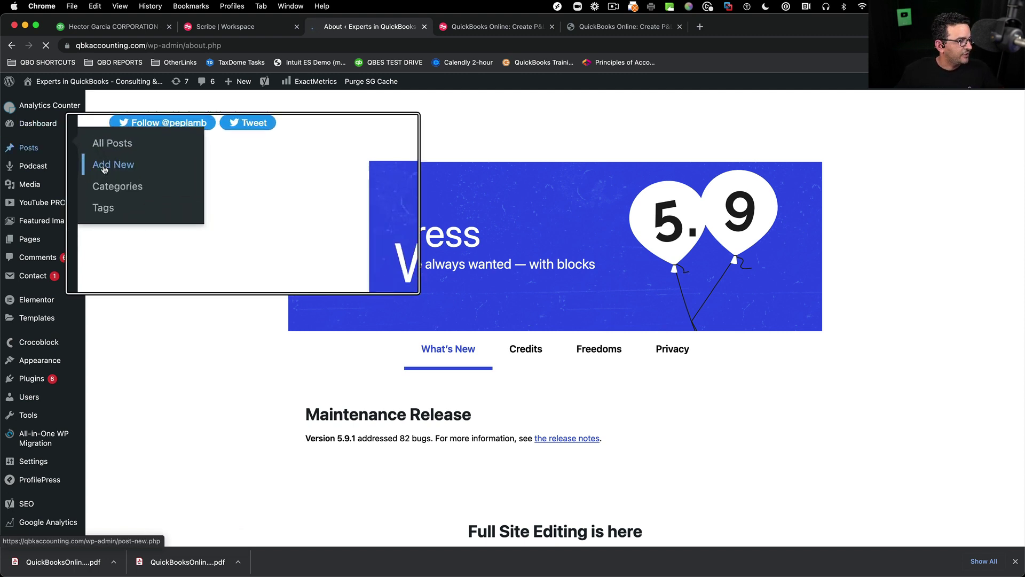
left_click(105, 169)
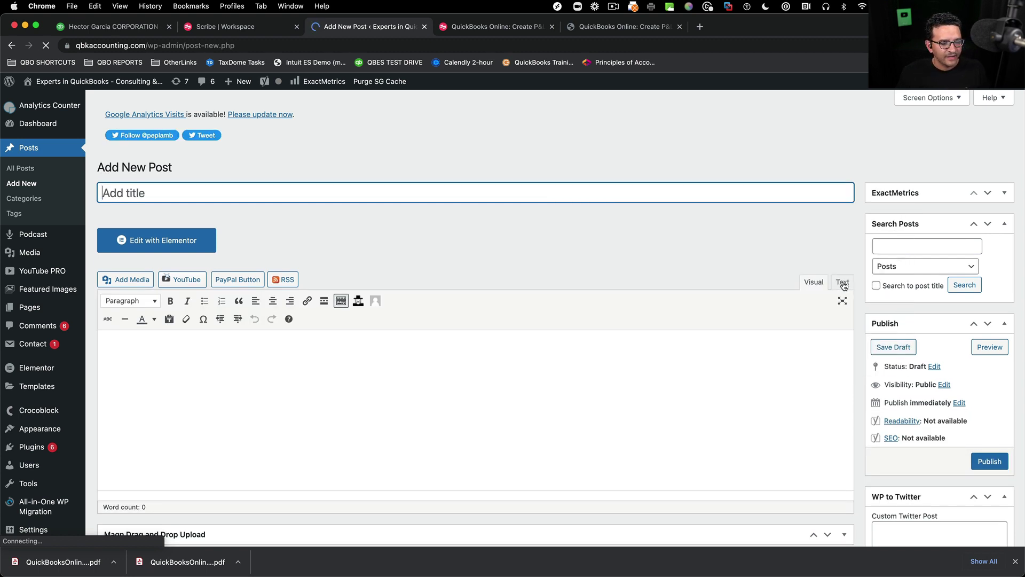
- Paste the exported HTML into the post's body as code and review the formatted guide in the visual editor
left_click(843, 283)
right_click(141, 325)
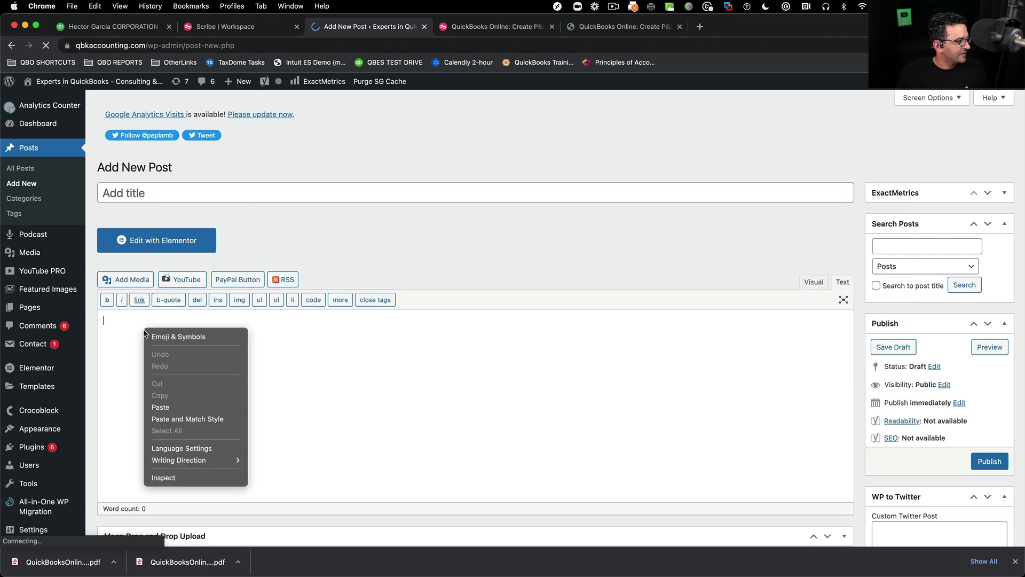
left_click(177, 407)
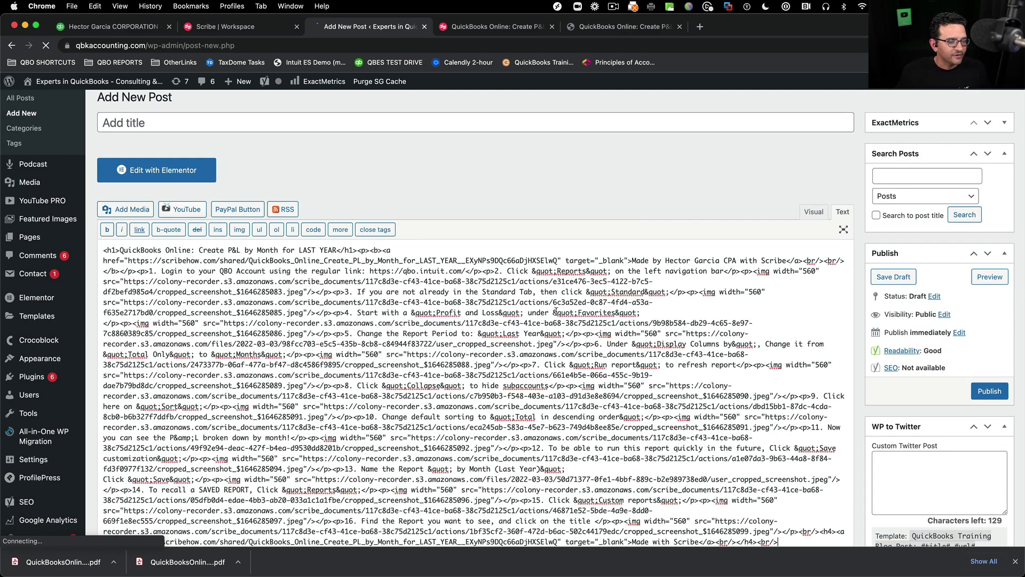
scroll(575, 217, "up", 20)
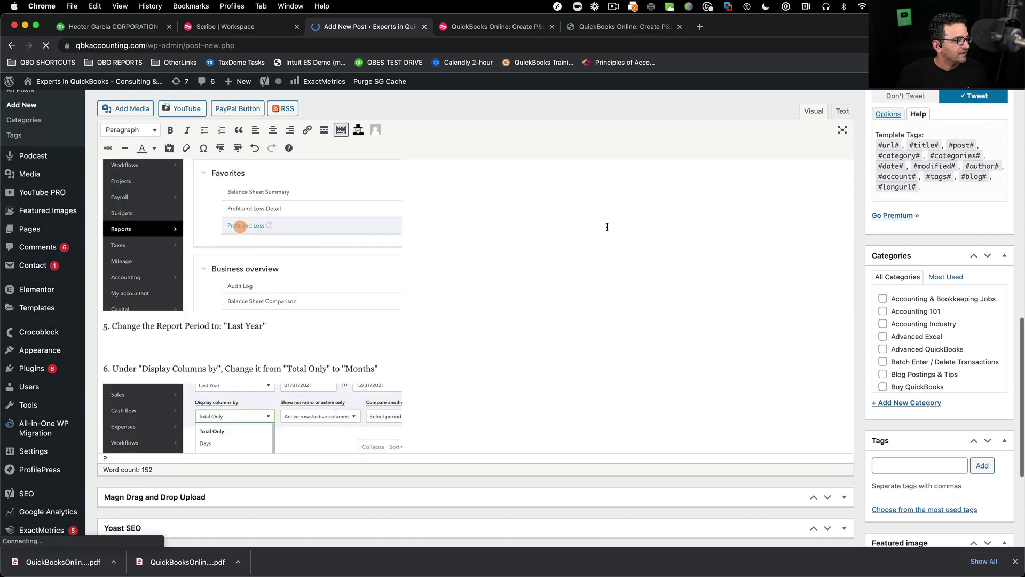
scroll(605, 227, "down", 3)
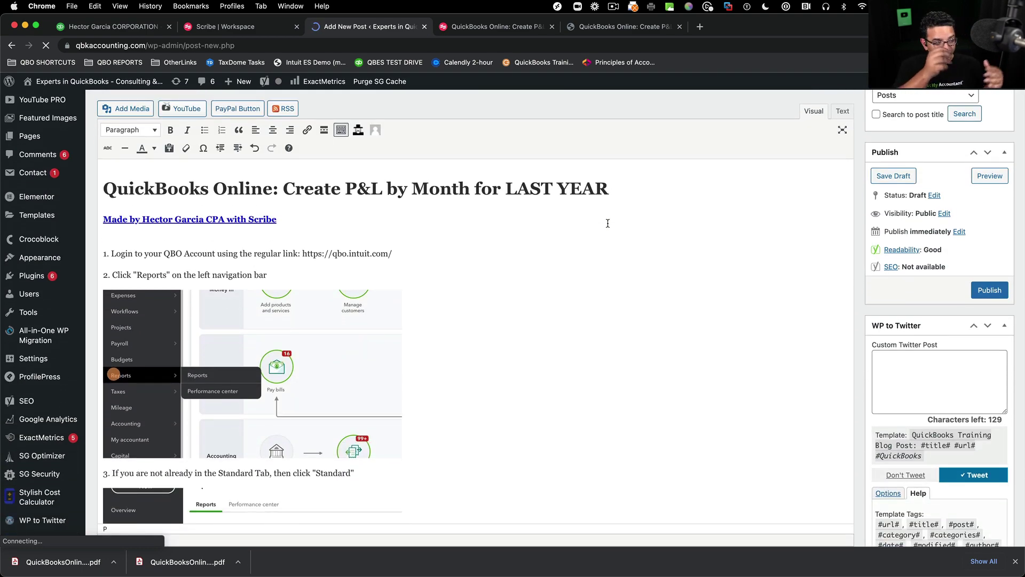
scroll(534, 213, "up", 5)
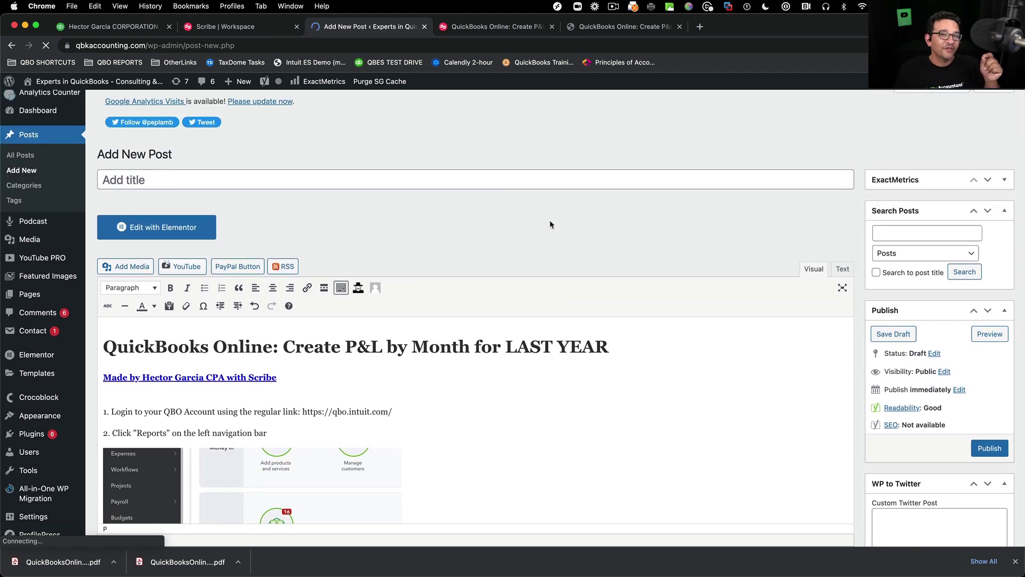
- Move the heading "QuickBooks Online: Create P&L by Month for LAST YEAR" from the post body into the post's title
left_click_drag(625, 350, 97, 336)
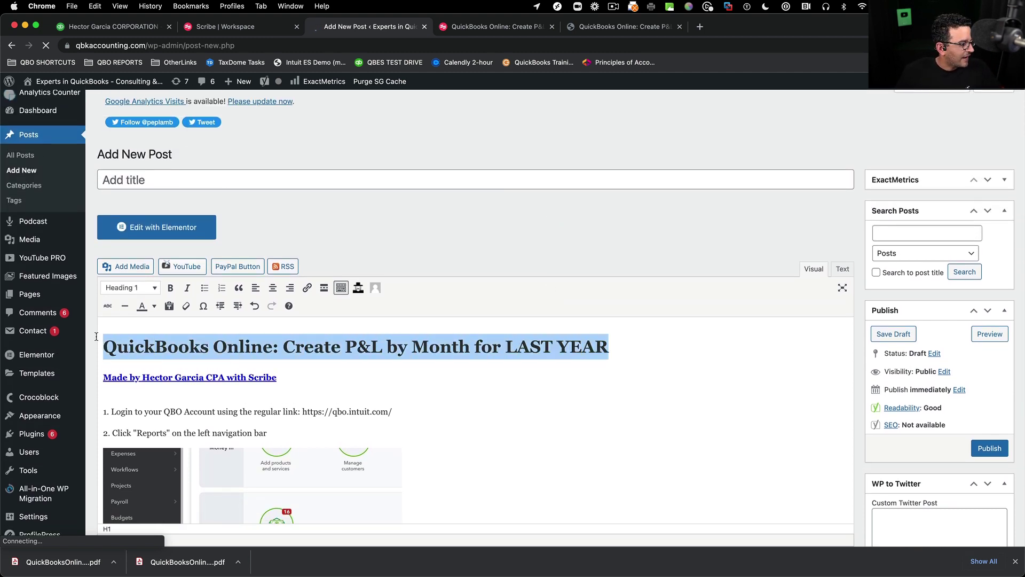
key("super+x")
left_click(114, 180)
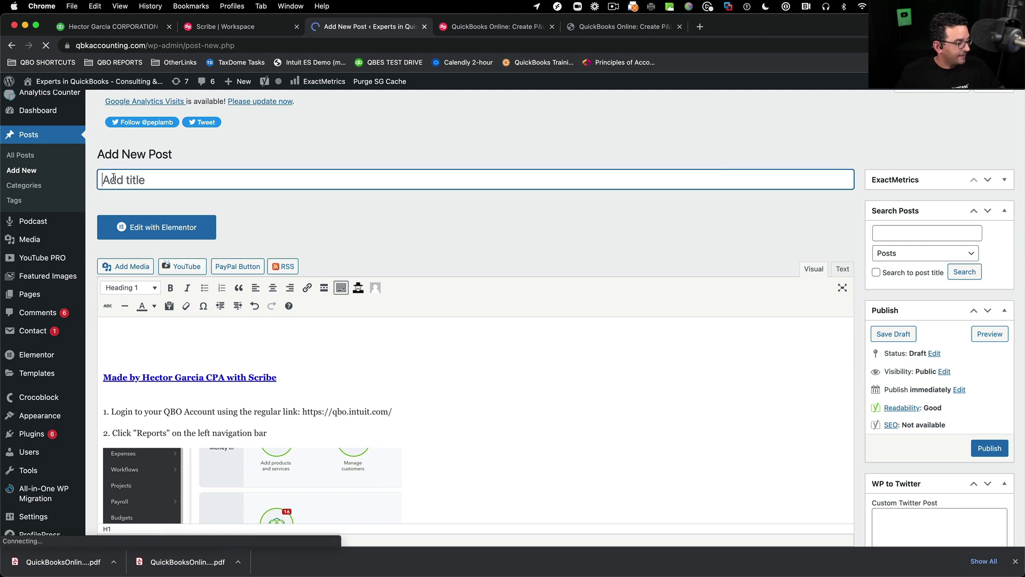
key("super+v")
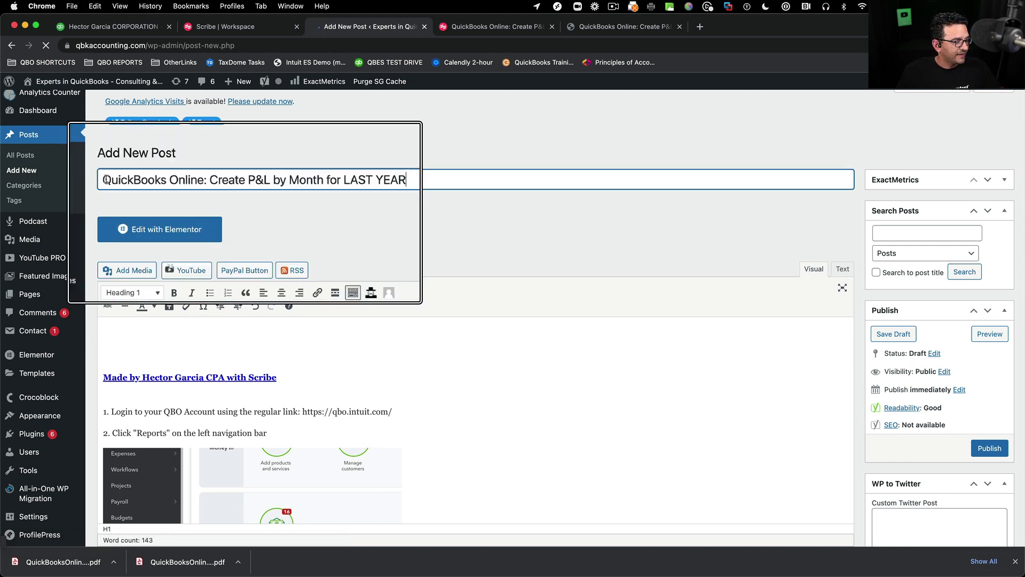
- Delete the "Made by … with Scribe" attribution link and the empty lines above step 1 in the post body
left_click_drag(290, 382, 77, 316)
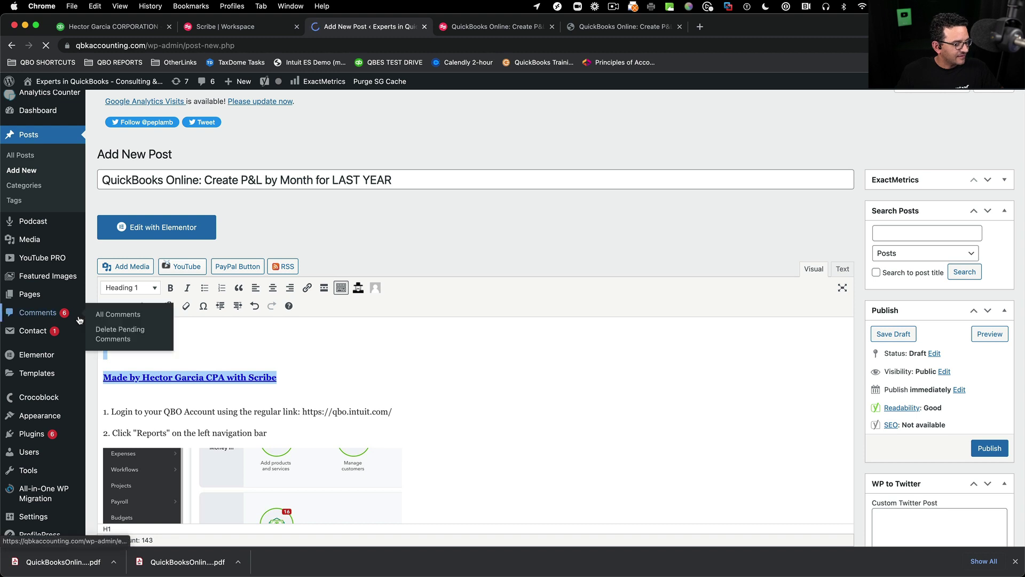
key("BackSpace")
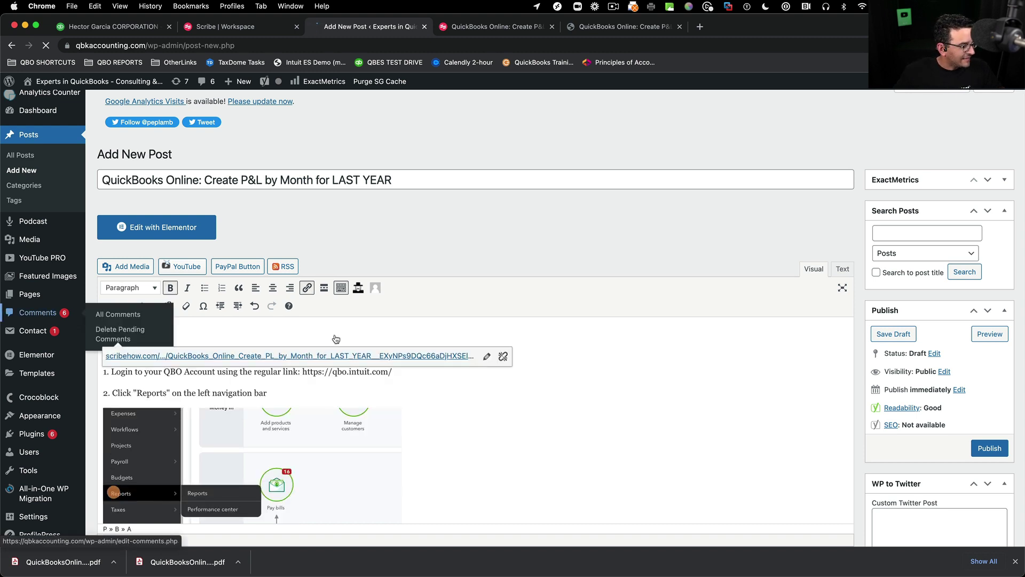
left_click(603, 432)
left_click(161, 336)
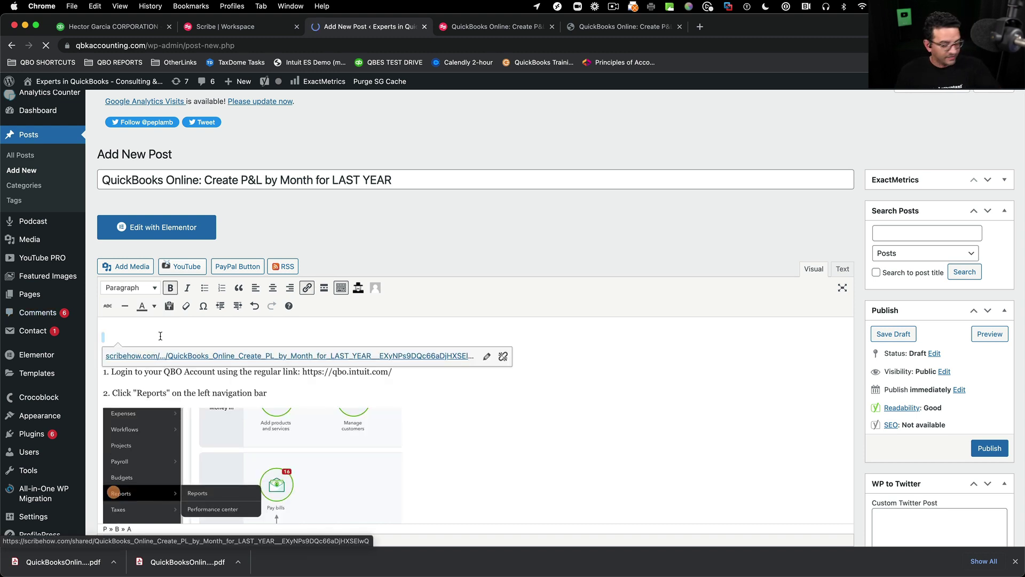
key("BackSpace")
left_click(553, 430)
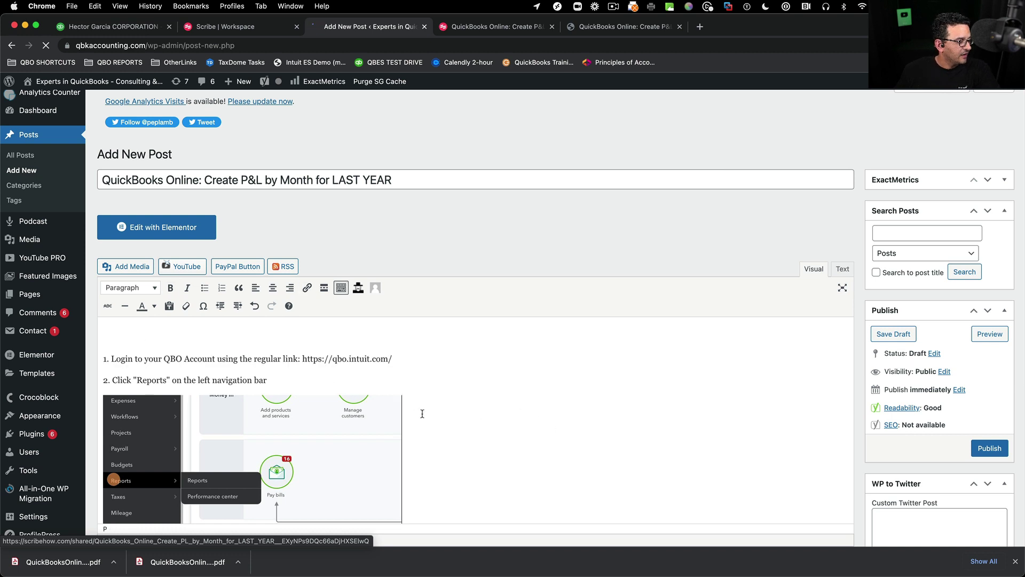
left_click(125, 334)
key("Delete")
- Insert a blank line after each of the guide's steps 1 through 6 in the post body
left_click(406, 345)
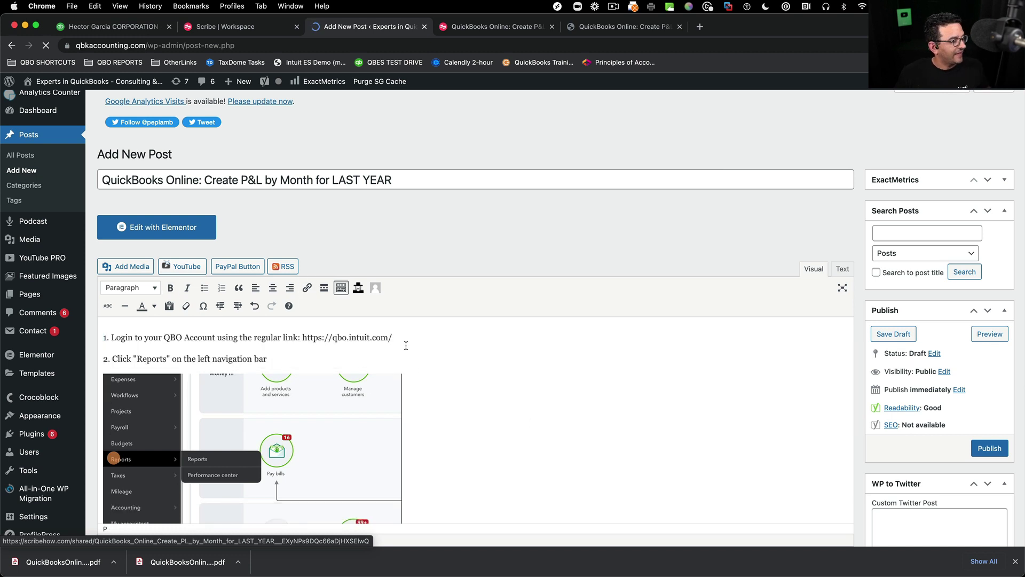
key("Return")
scroll(415, 336, "down", 5)
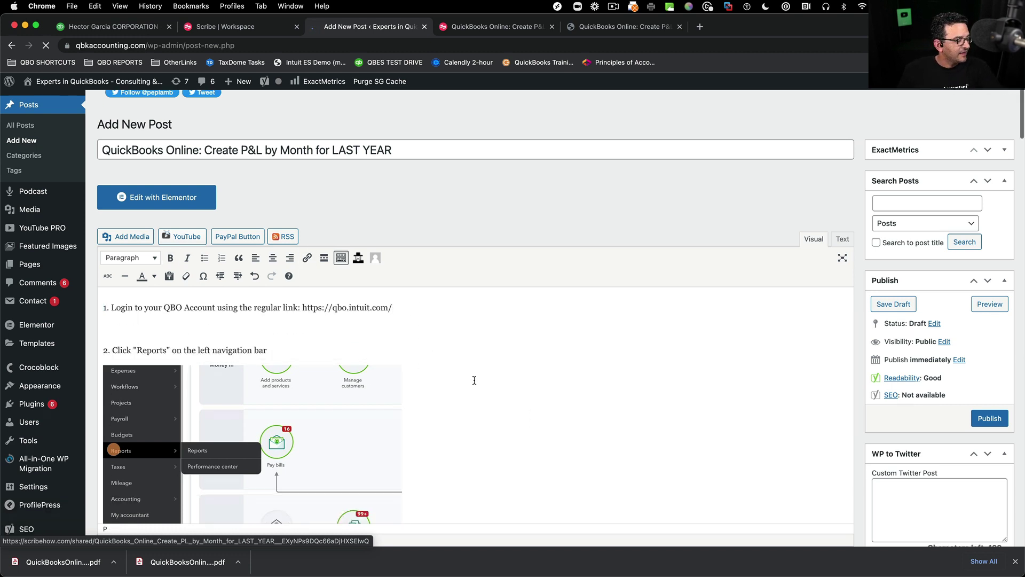
scroll(414, 373, "down", 7)
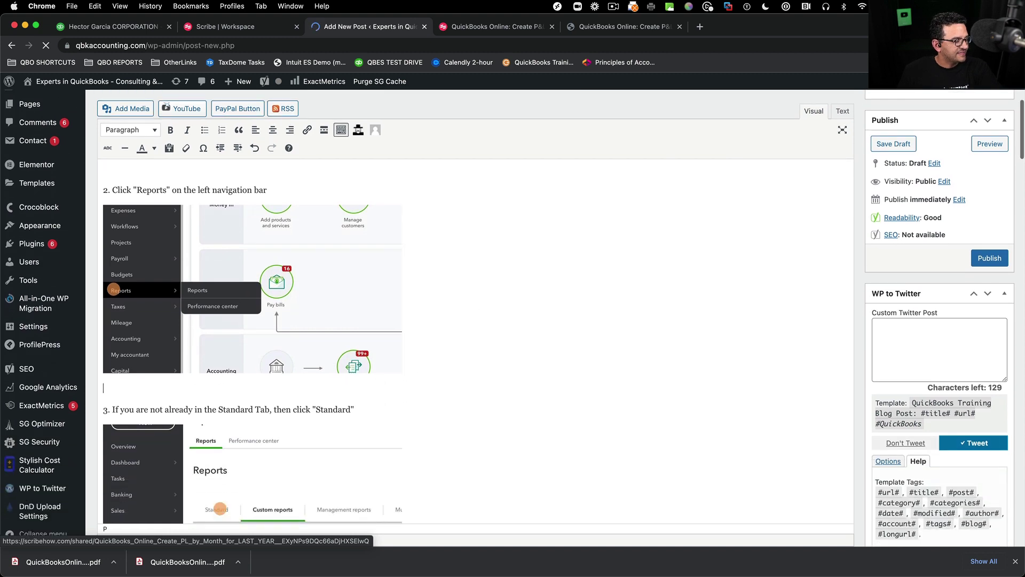
scroll(417, 330, "down", 6)
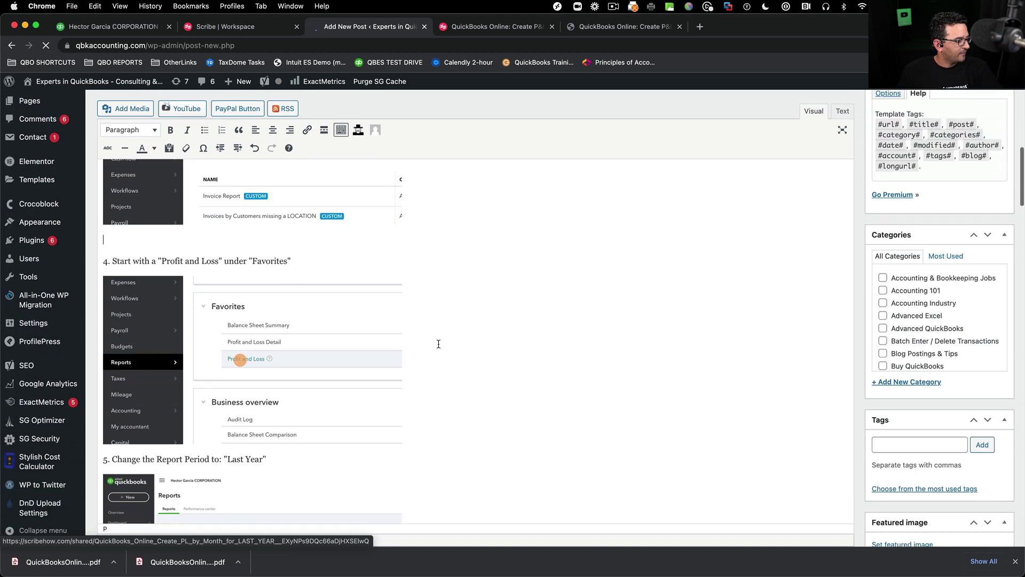
scroll(465, 378, "down", 9)
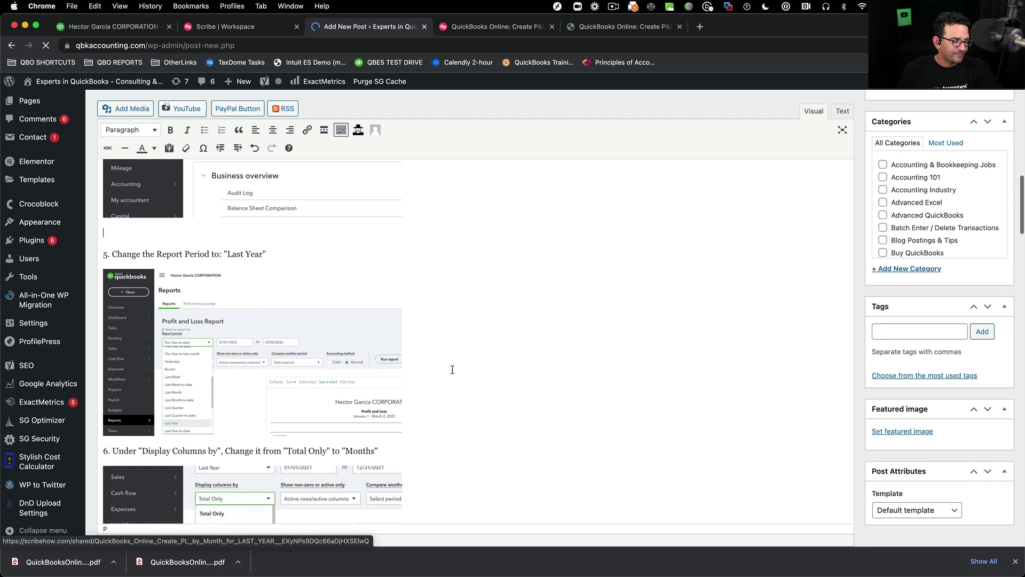
scroll(469, 378, "down", 7)
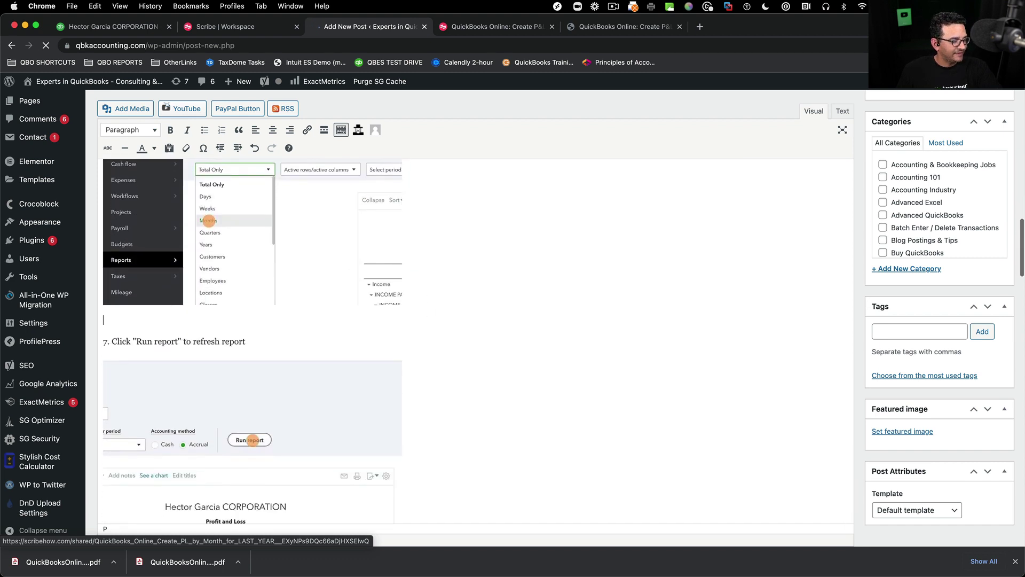
- Add blank-line spacing between the guide's remaining steps, from step 7 down to step 14
scroll(415, 386, "down", 3)
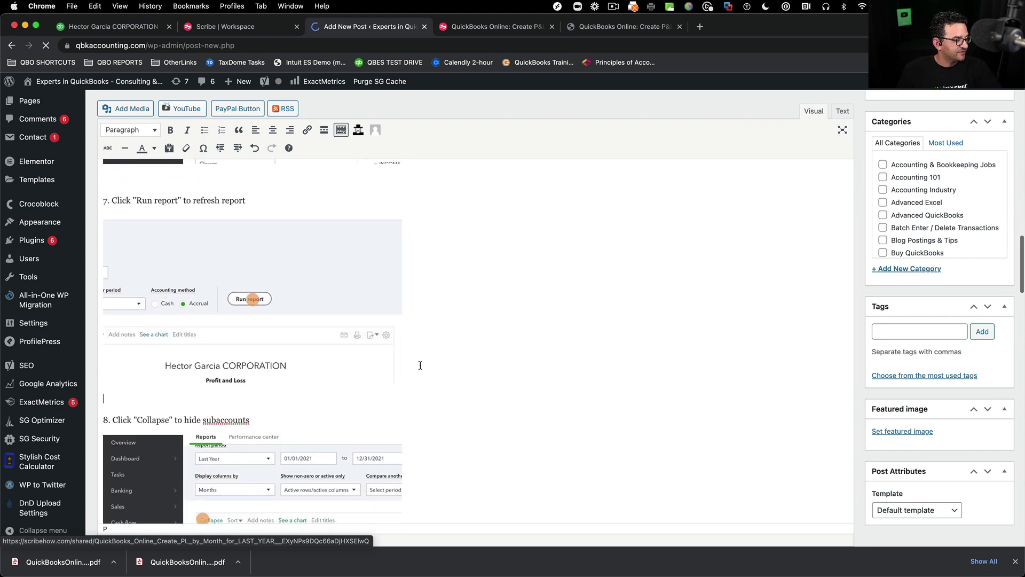
scroll(465, 384, "down", 5)
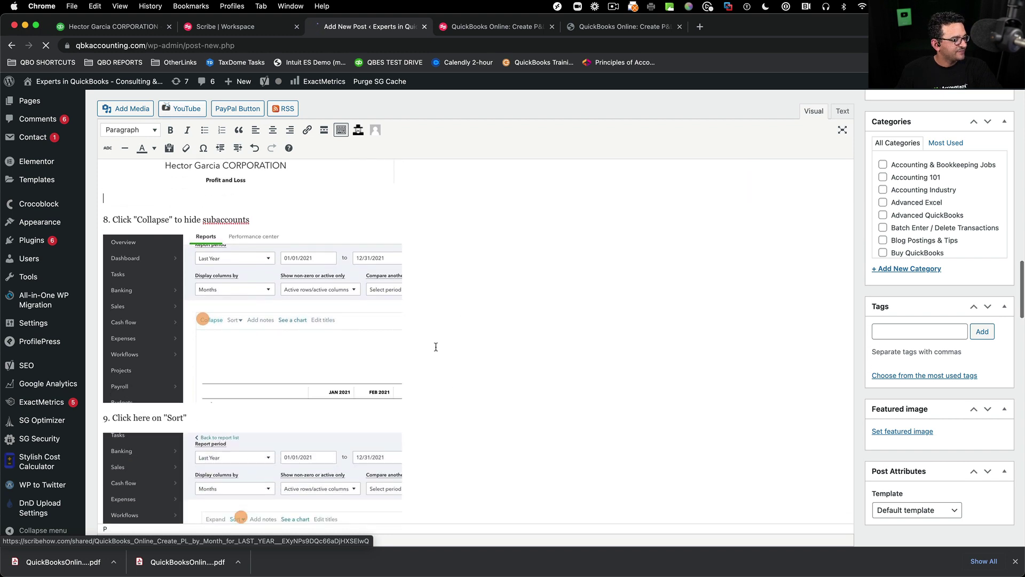
scroll(437, 339, "down", 10)
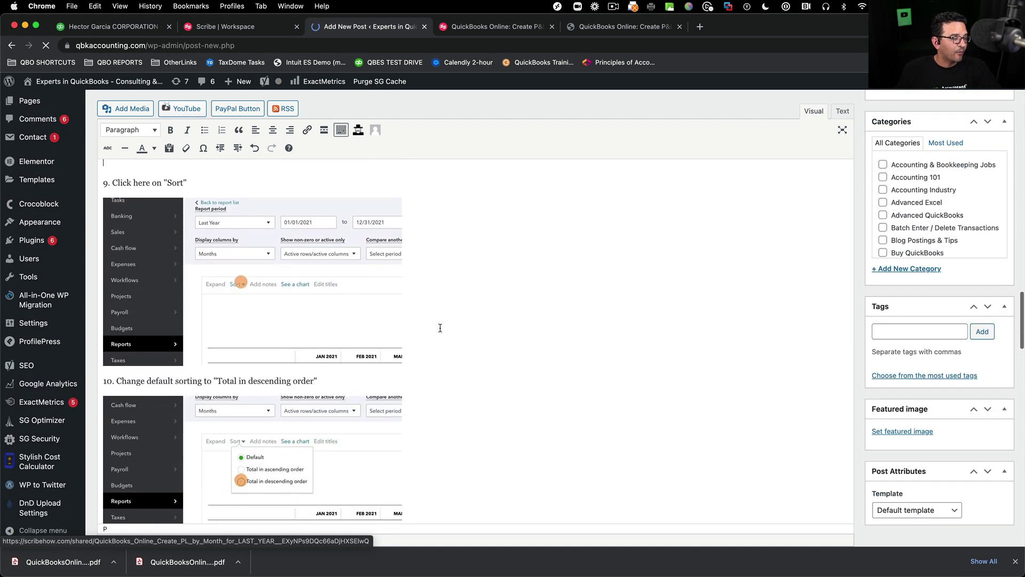
scroll(451, 326, "down", 3)
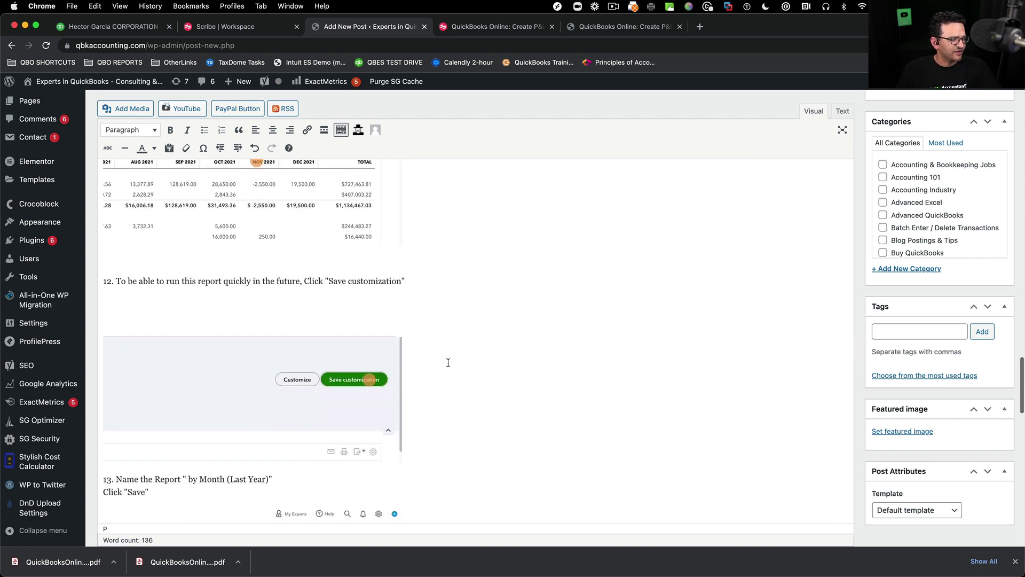
scroll(443, 326, "down", 2)
scroll(427, 320, "down", 8)
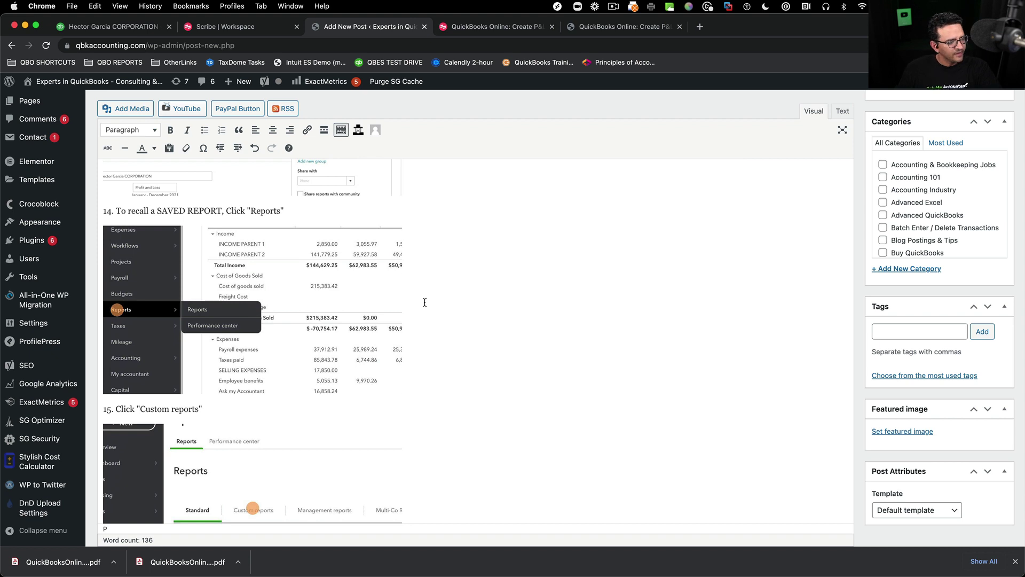
left_click(425, 303)
key("Return")
scroll(439, 323, "up", 3)
left_click(450, 252)
key("Return")
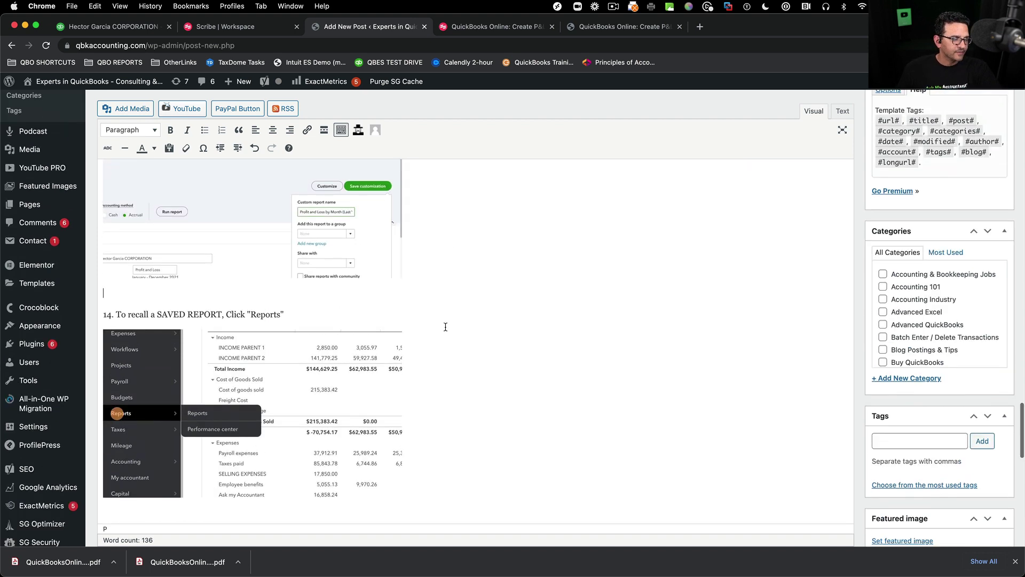
- Insert a blank line between steps 15 and 16 of the guide and check the spacing of the surrounding steps
scroll(445, 327, "down", 12)
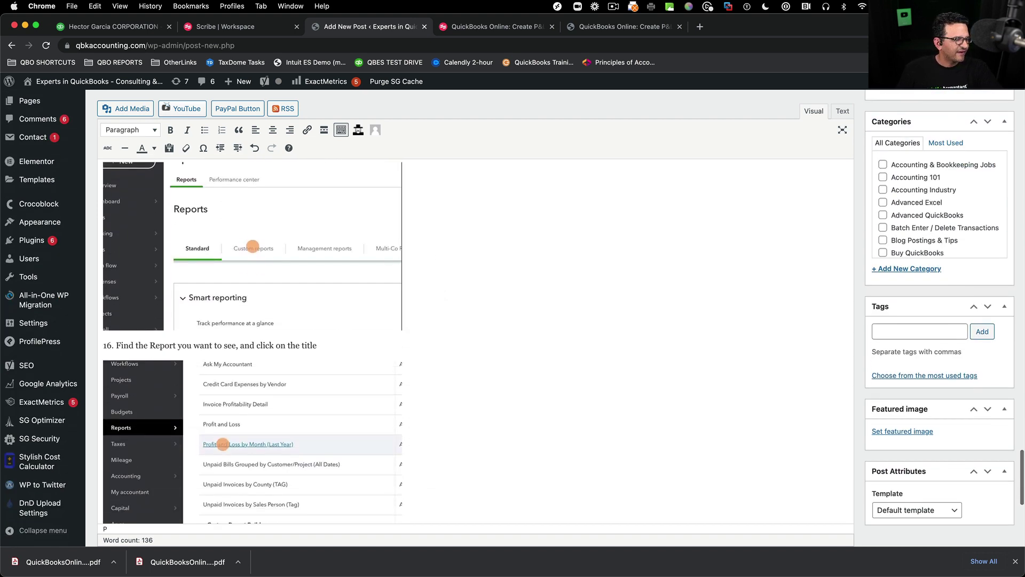
scroll(442, 307, "down", 7)
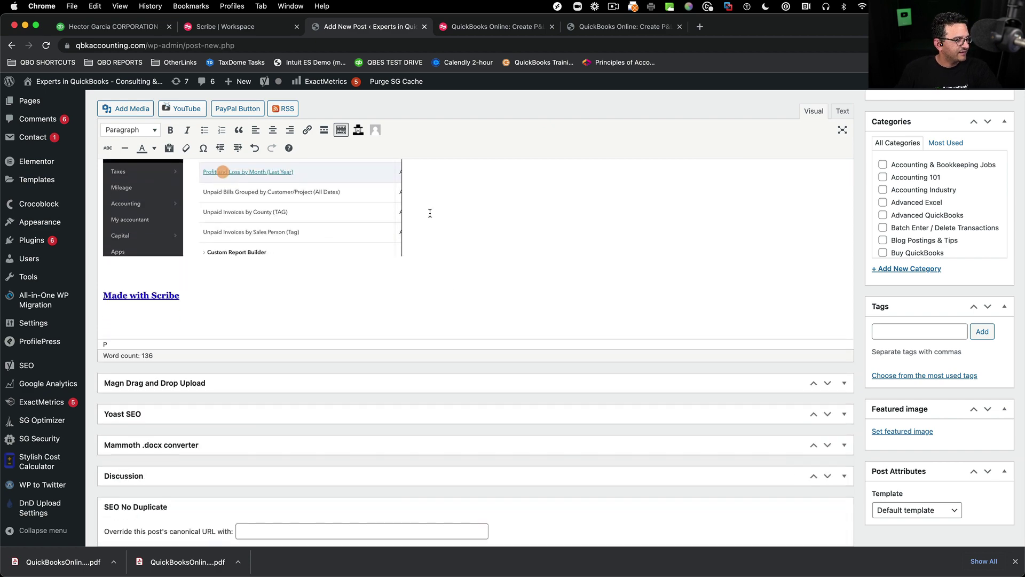
scroll(442, 248, "up", 5)
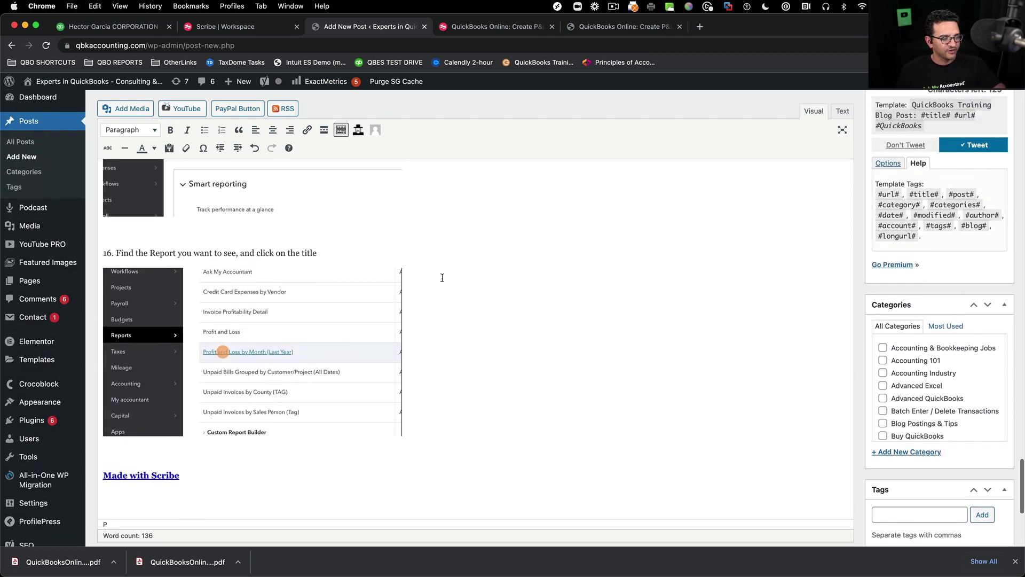
scroll(442, 278, "up", 15)
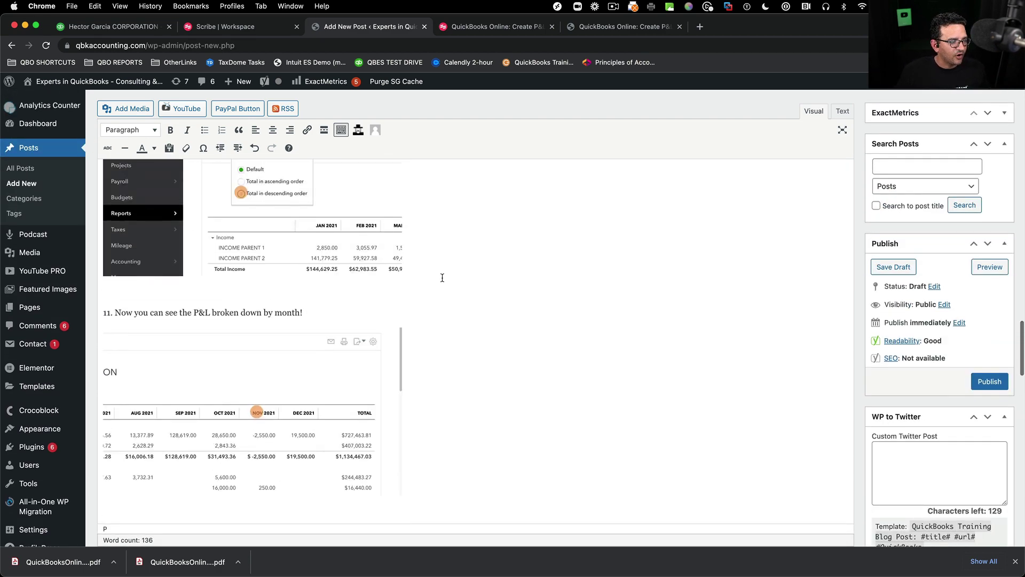
scroll(443, 277, "up", 5)
scroll(446, 275, "down", 12)
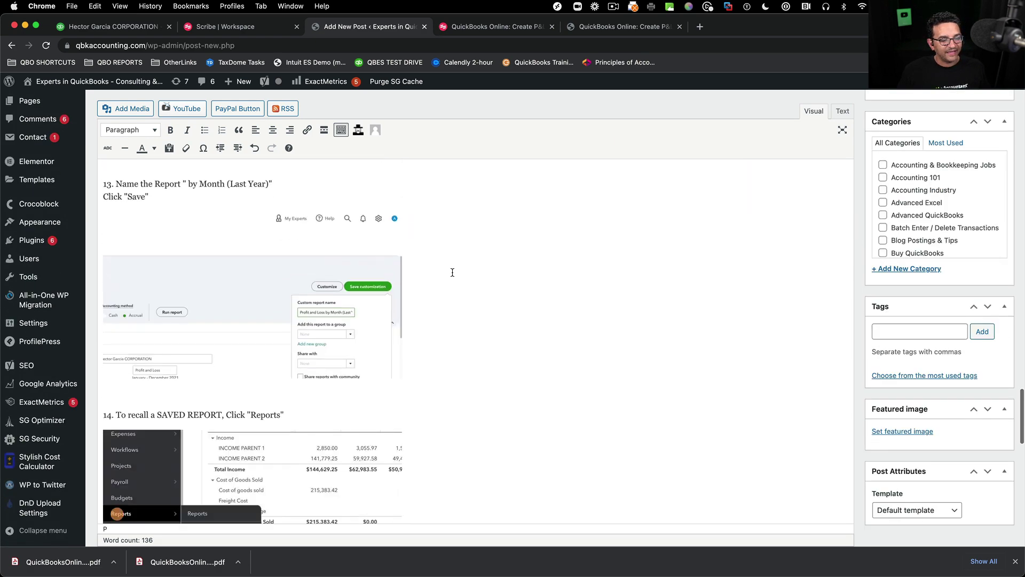
scroll(452, 272, "down", 15)
scroll(452, 271, "up", 3)
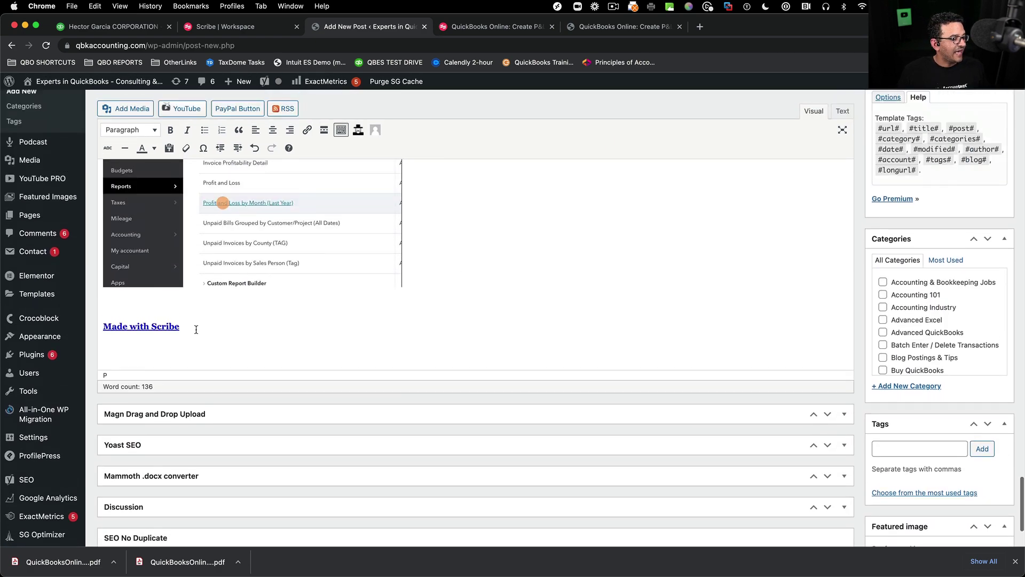
- Replace the "Made with Scribe" link at the end of the post body with the text "DOWNLOAD PDF/PRINTABLE VERSION"
left_click_drag(196, 330, 69, 325)
key("BackSpace")
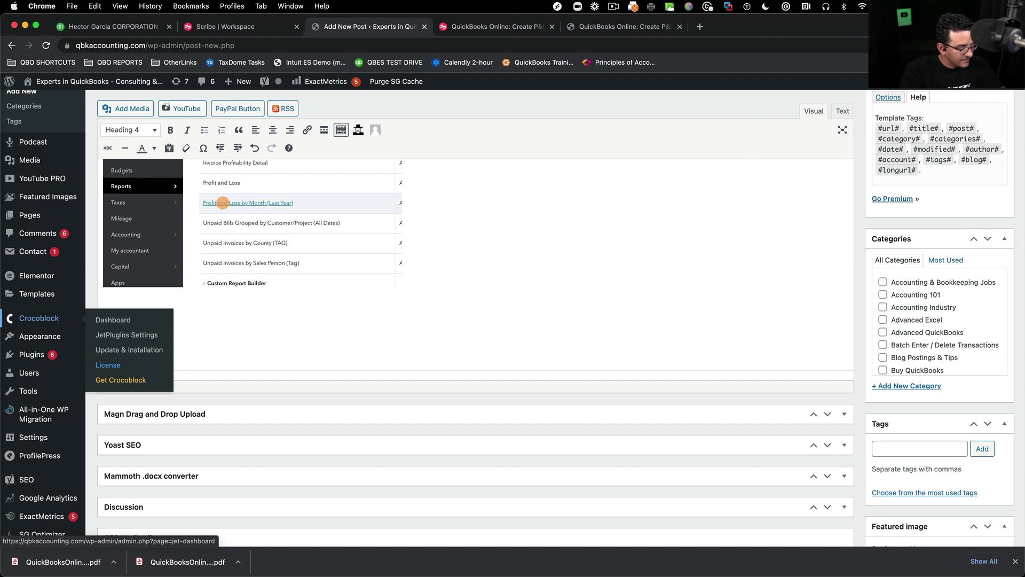
scroll(234, 379, "up", 2)
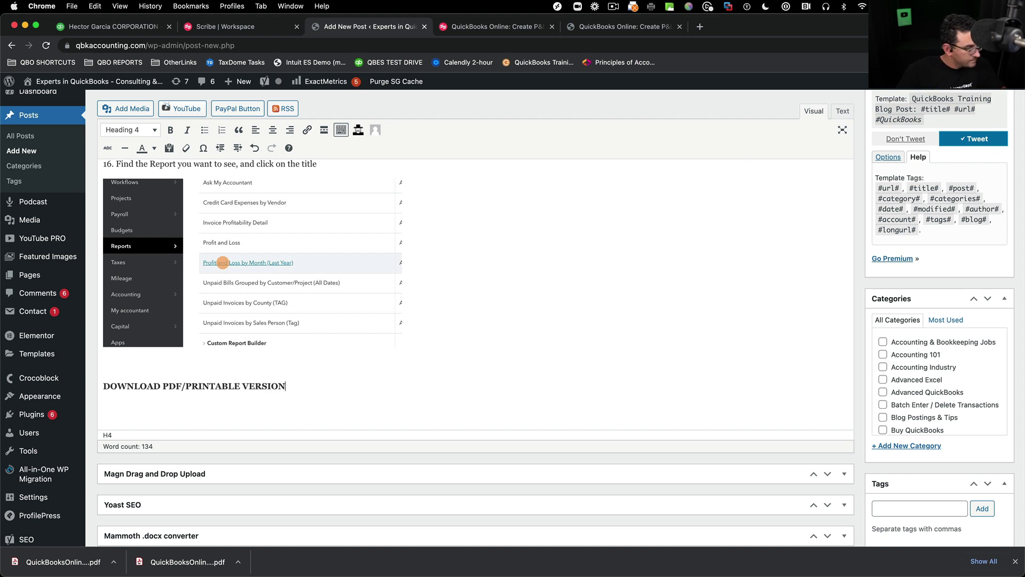
- Upload QuickBooksOnlineCreatePLbyMonthforLASTYEAR_PDF_2022-03-03053611.392262.pdf from Downloads and insert its link in place of the download line at the post's end
left_click_drag(316, 380, 83, 387)
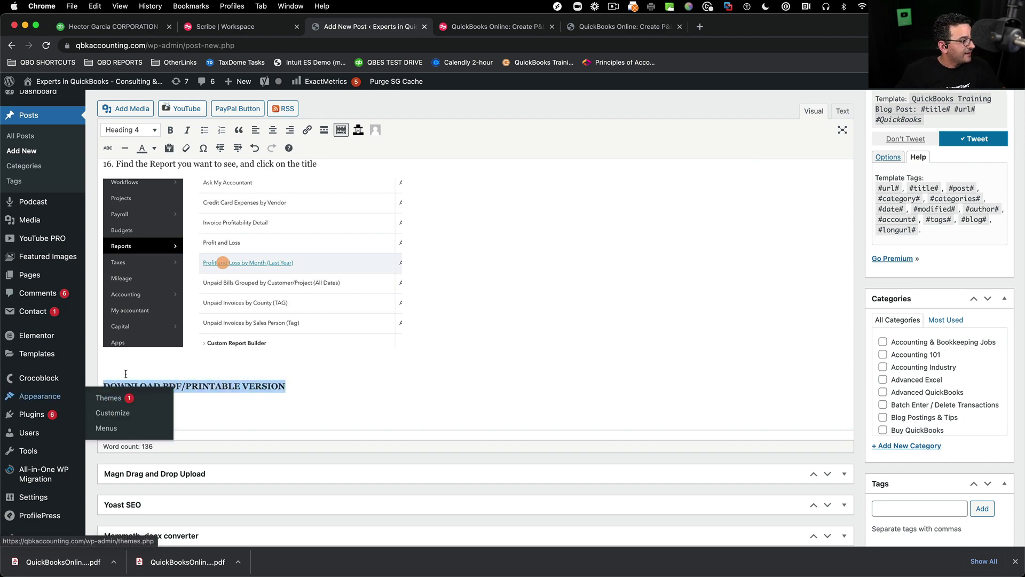
left_click(119, 110)
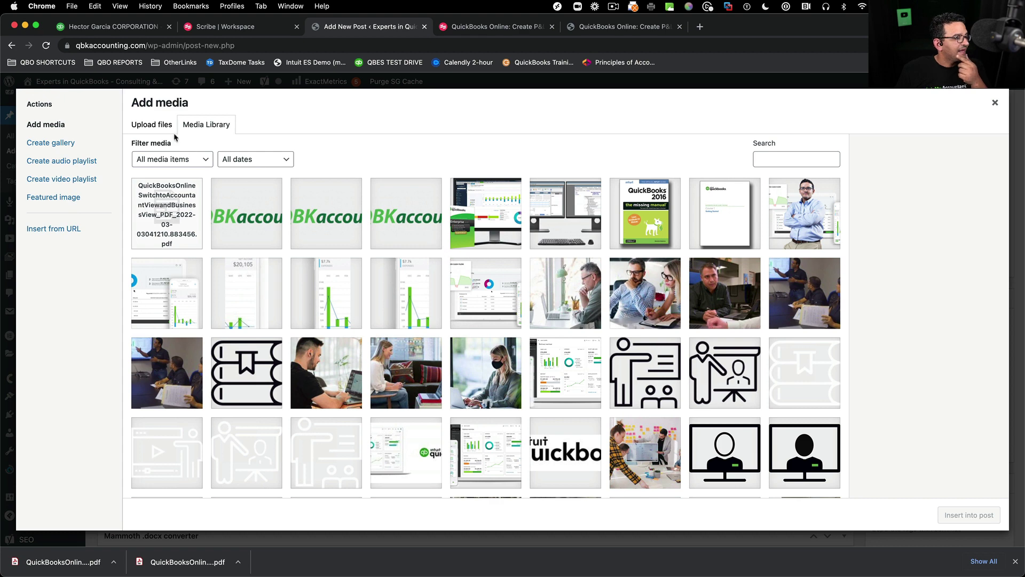
left_click(152, 126)
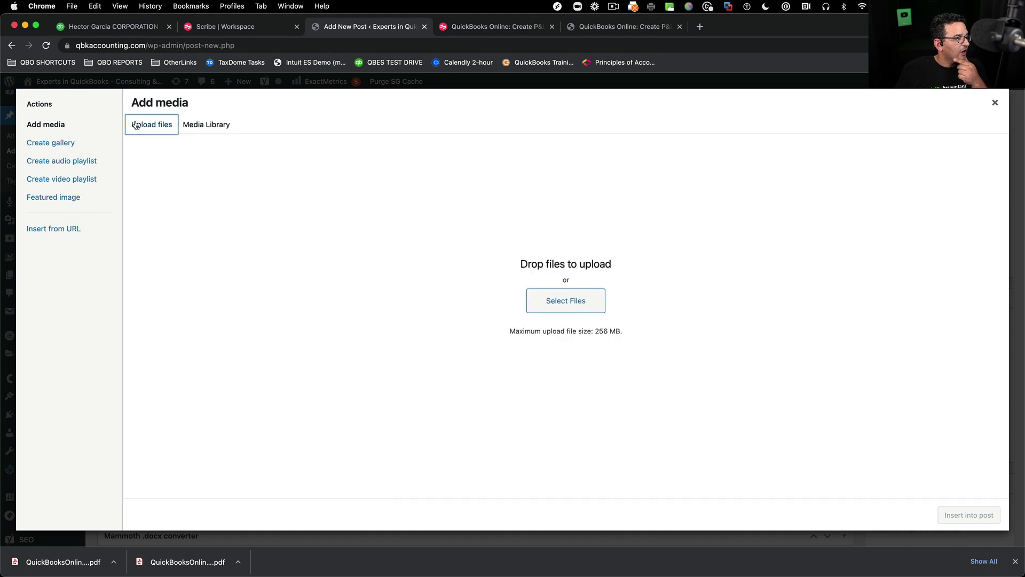
left_click(571, 304)
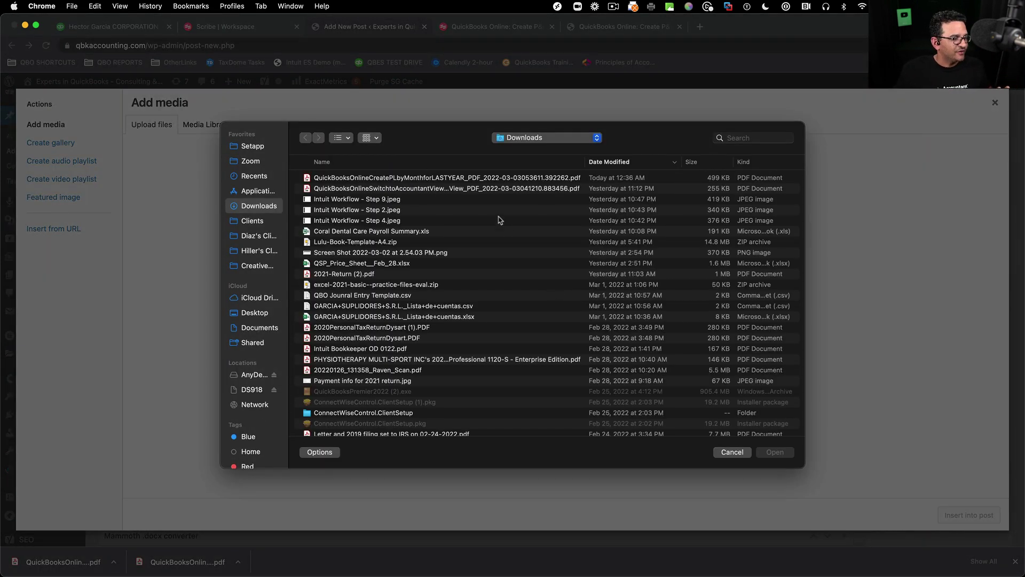
double_click(417, 178)
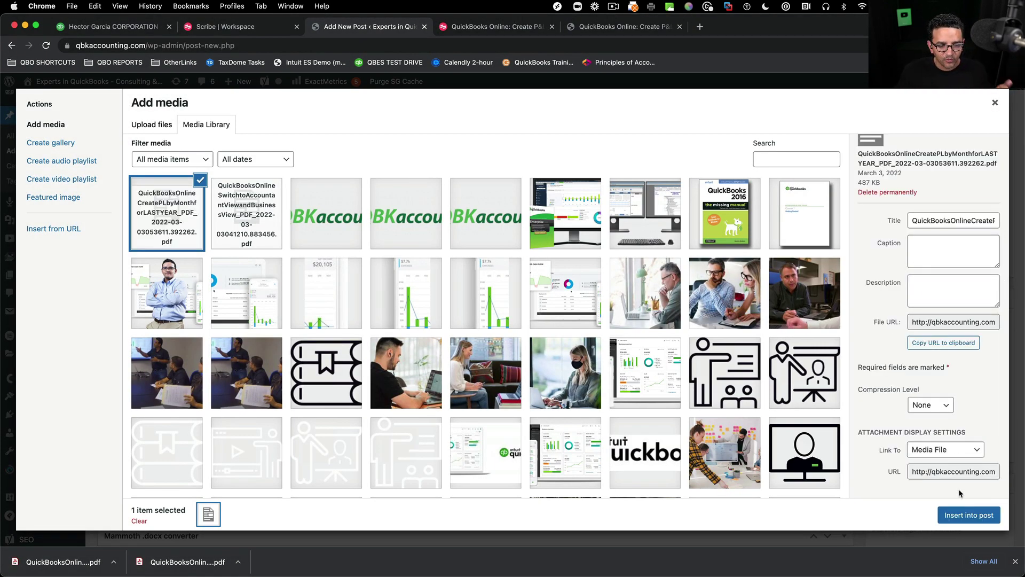
left_click(967, 515)
scroll(533, 324, "down", 2)
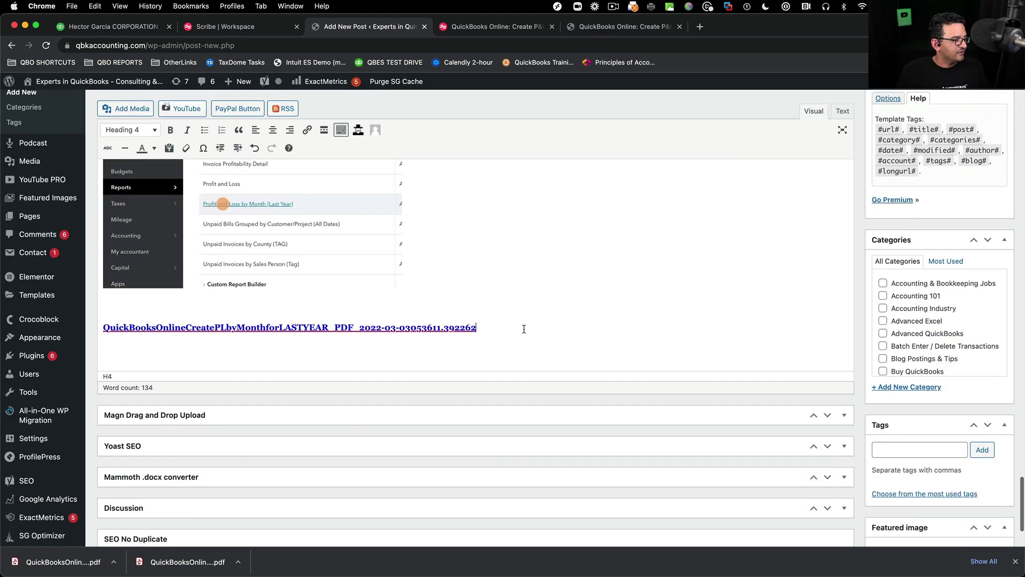
- Change the inserted PDF link's text to "DOWNLOAD PDF/PRINTABLE VERSION", keeping its link to the uploaded file
triple_click(480, 328)
key("BackSpace")
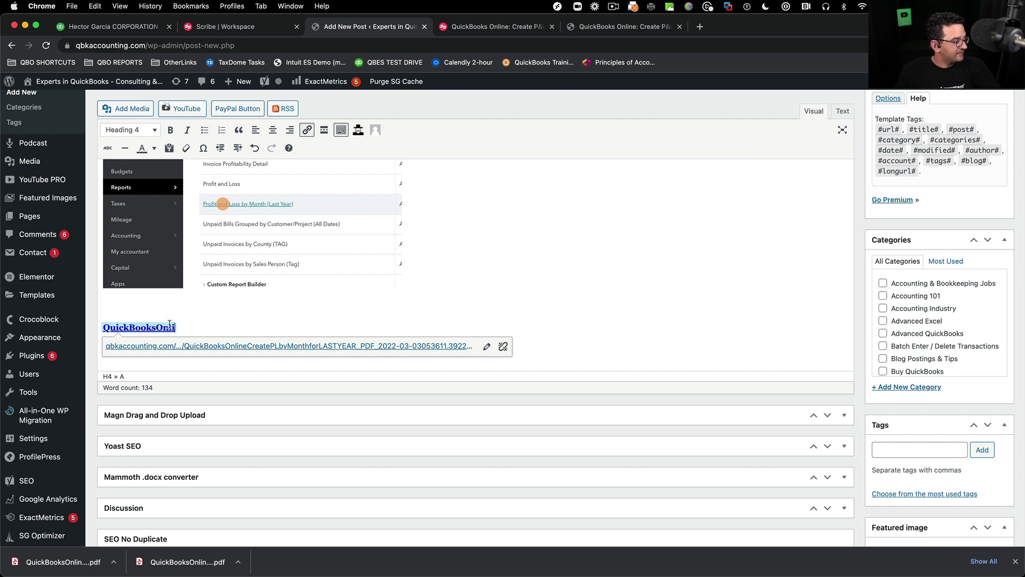
mouse_move(178, 326)
left_mouse_down()
mouse_move(110, 327)
mouse_move(175, 330)
left_mouse_up()
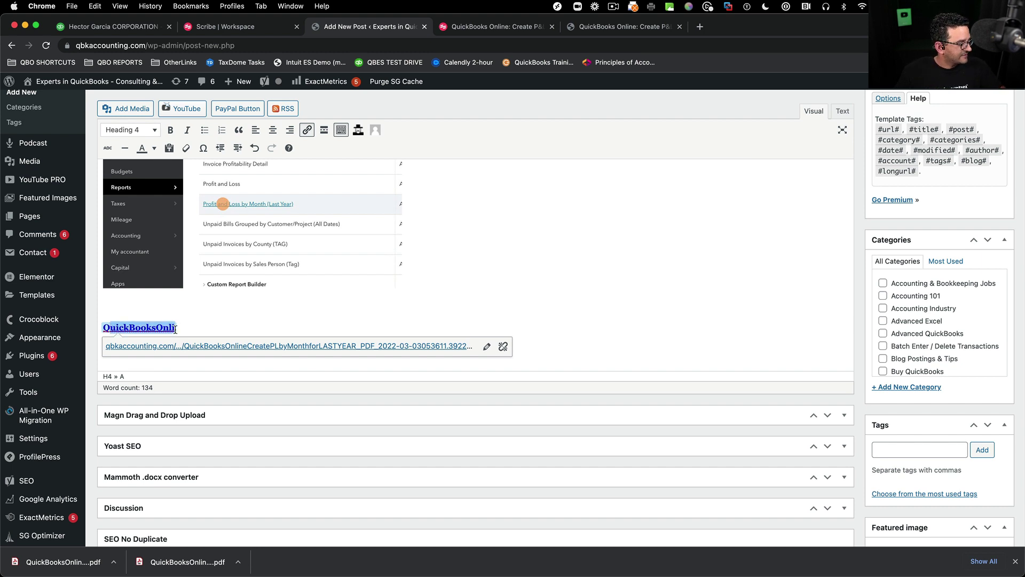
type("DOWNLOAD PDF/PRINTABLE VEWRSION")
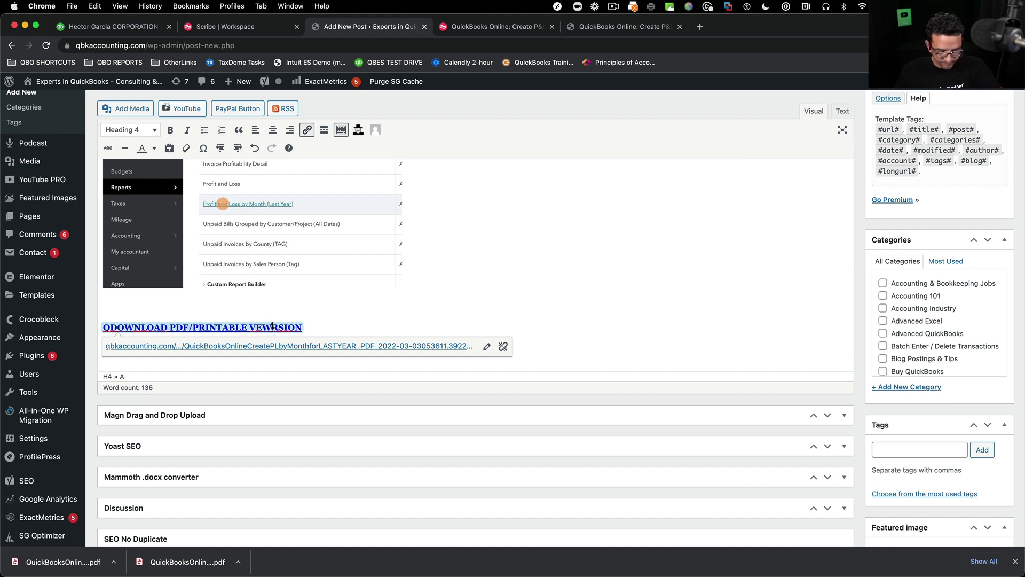
key("BackSpace")
key("BackSpace")
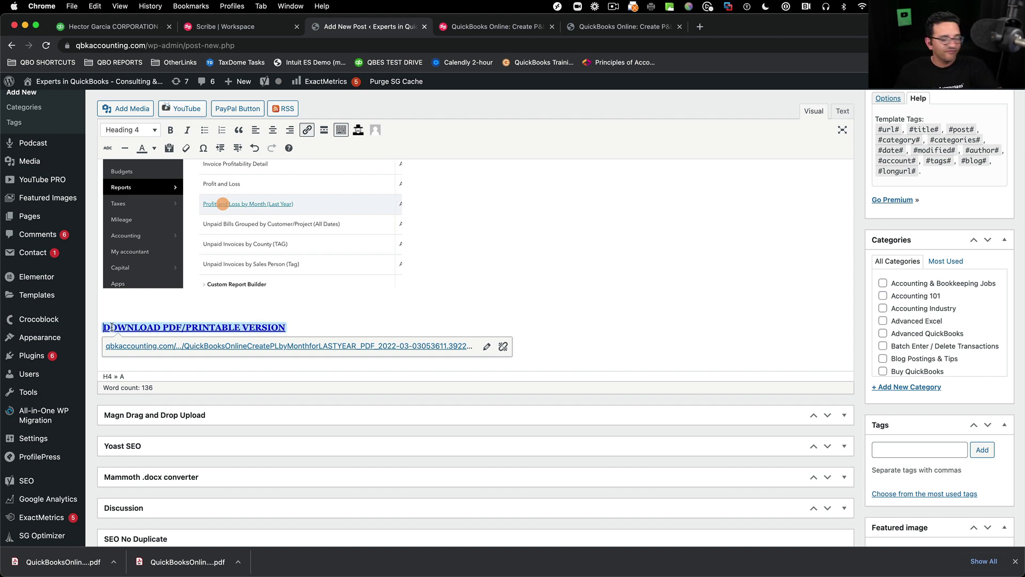
left_click(222, 307)
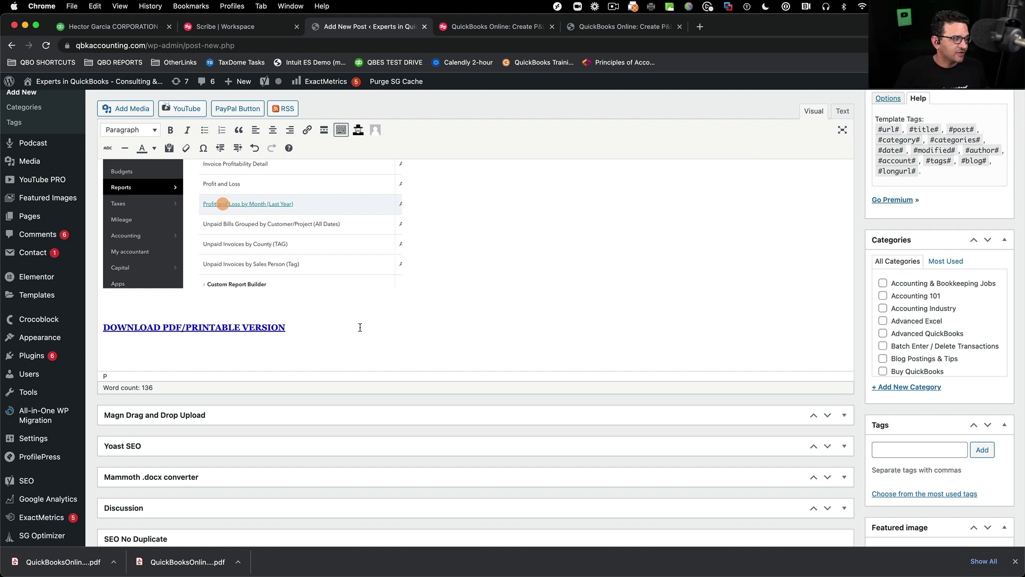
left_click(262, 328)
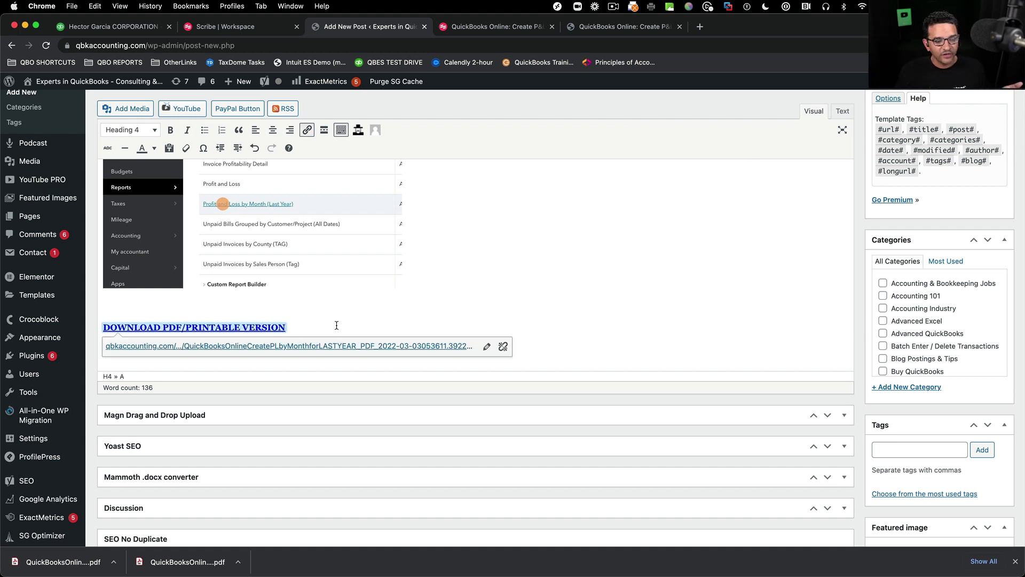
- Choose the Don't Tweet option for this post in the WP to Twitter settings
scroll(506, 284, "up", 5)
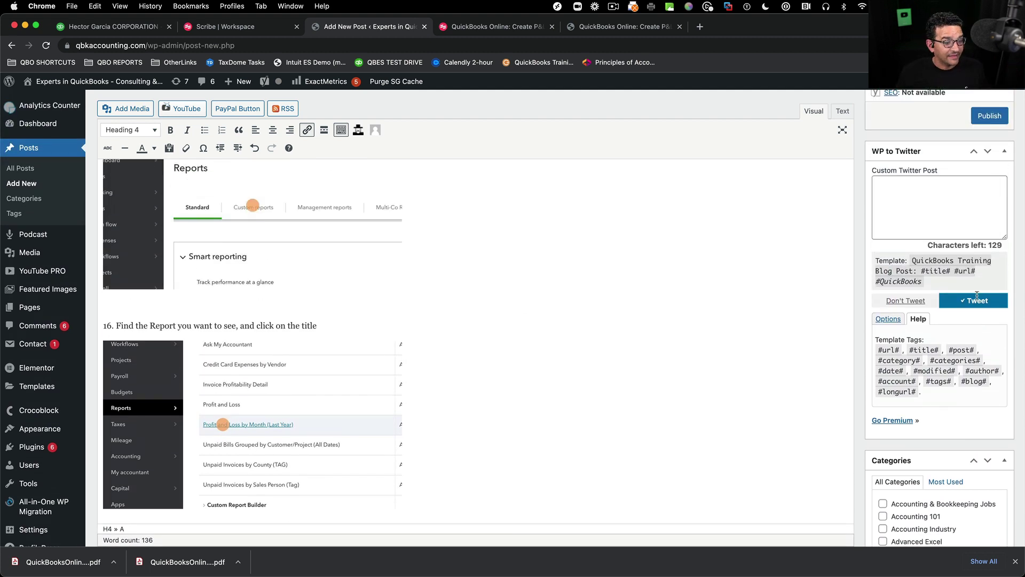
scroll(600, 307, "up", 5)
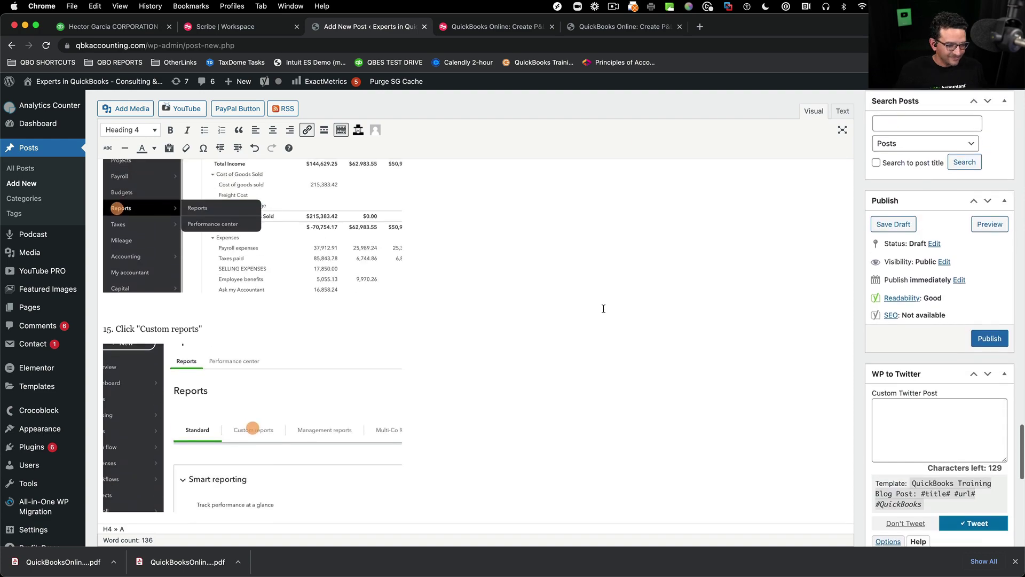
scroll(601, 306, "down", 2)
left_click(905, 418)
scroll(673, 328, "up", 20)
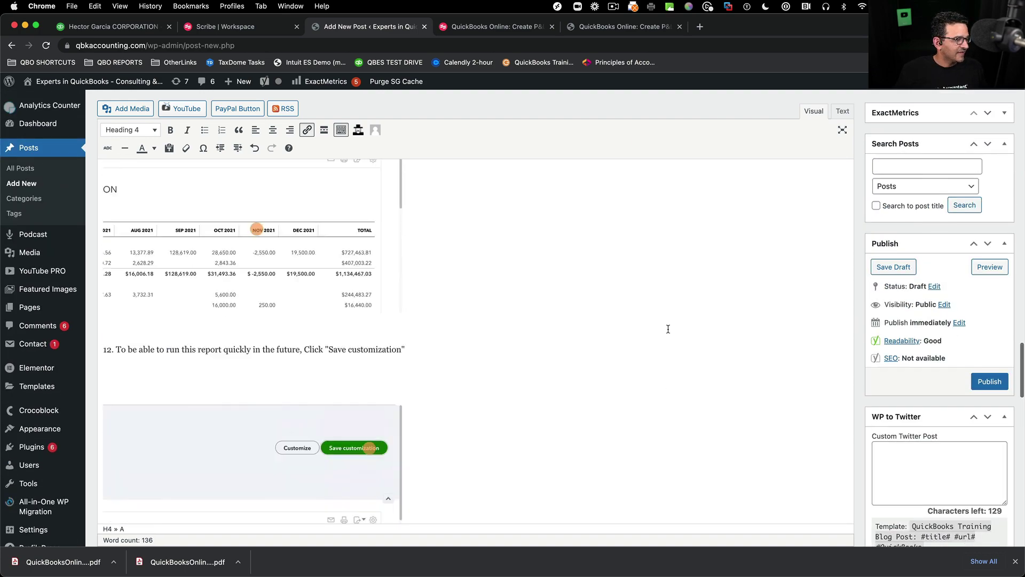
scroll(678, 327, "up", 15)
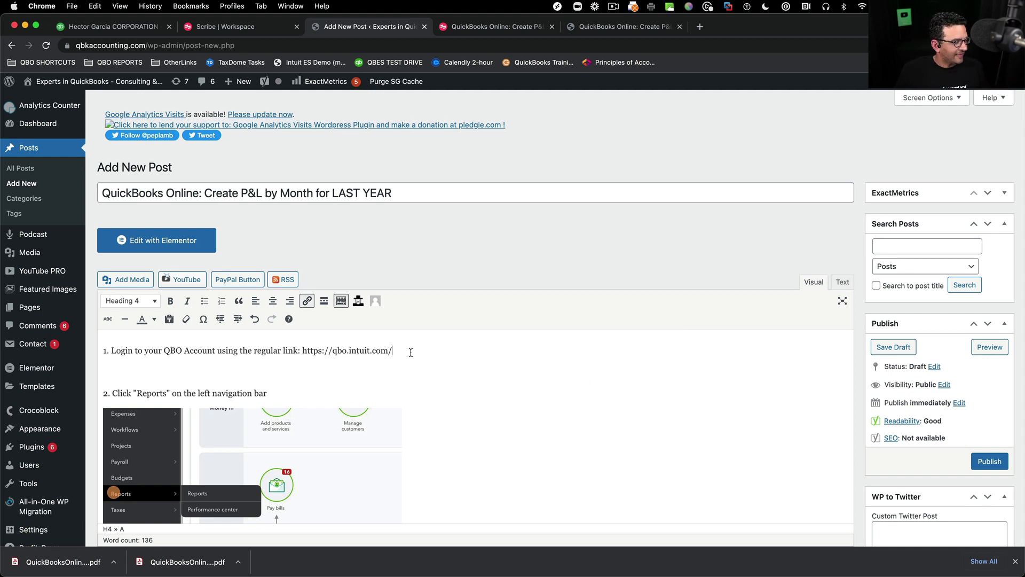
left_click_drag(410, 352, 307, 352)
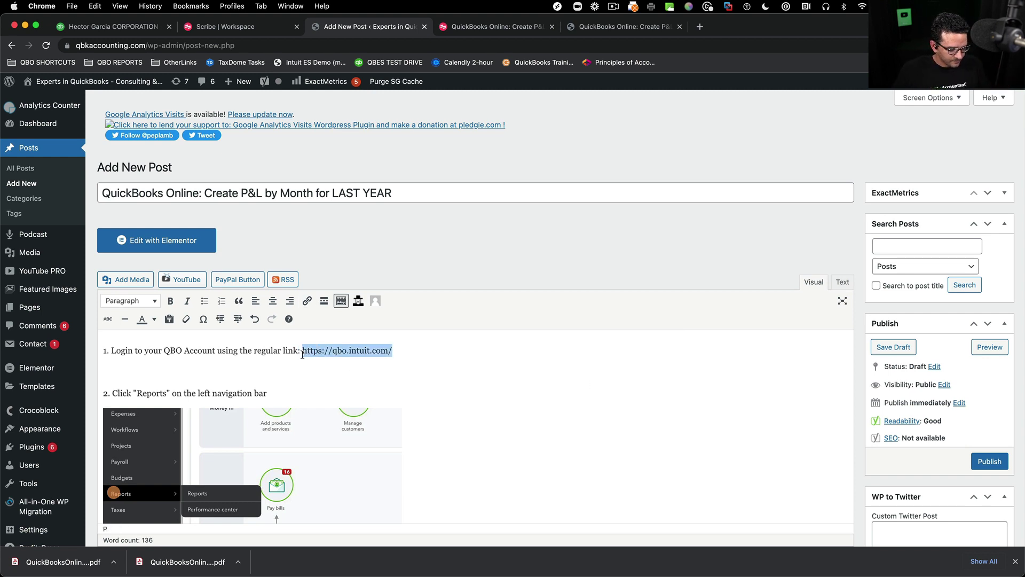
key("super+l")
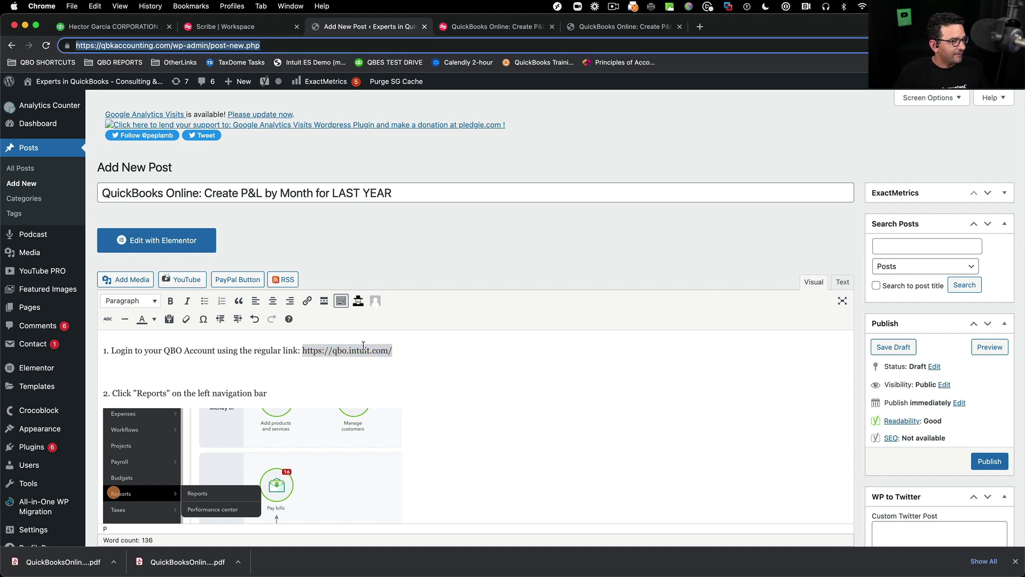
left_click_drag(408, 354, 293, 351)
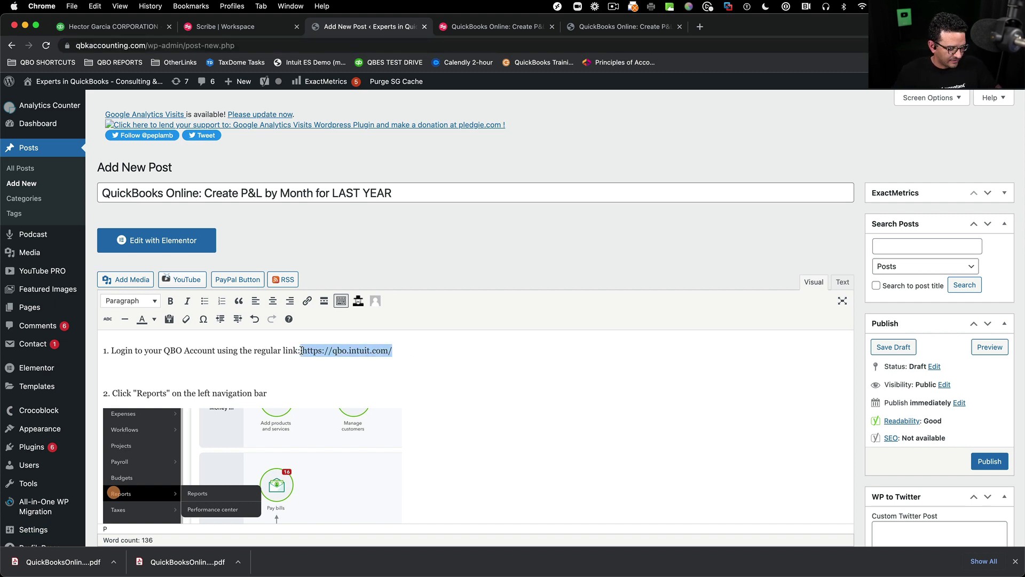
left_click(307, 300)
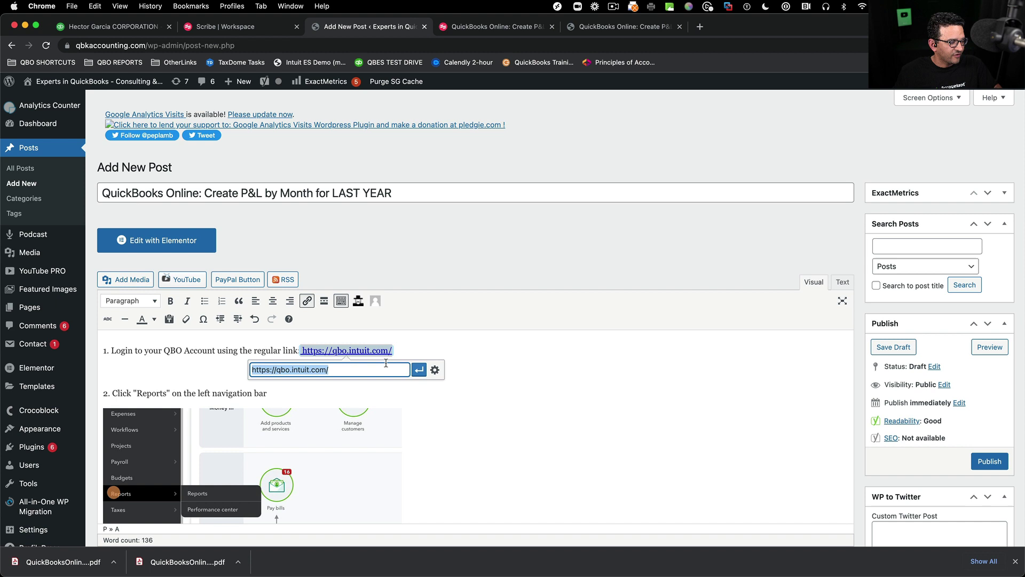
left_click(415, 369)
left_click(476, 384)
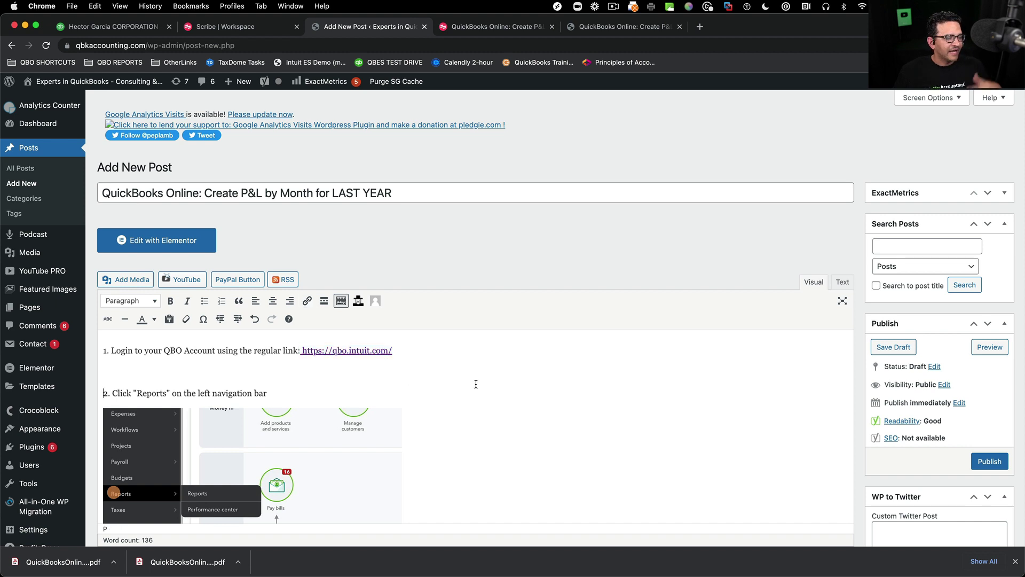
- Publish the post and open its live page to review how the guide's steps and screenshots are laid out
left_click(980, 461)
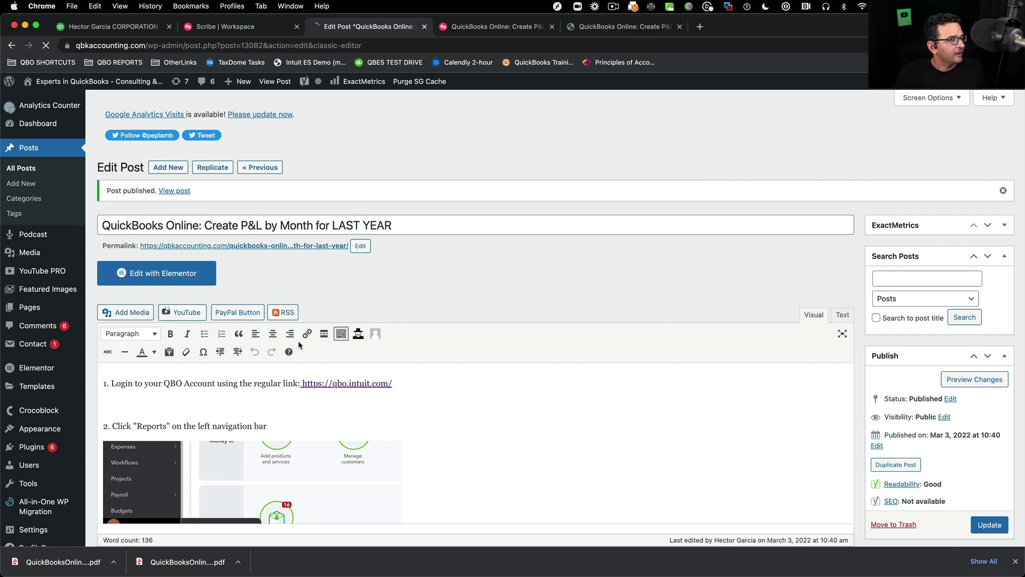
left_click(184, 191)
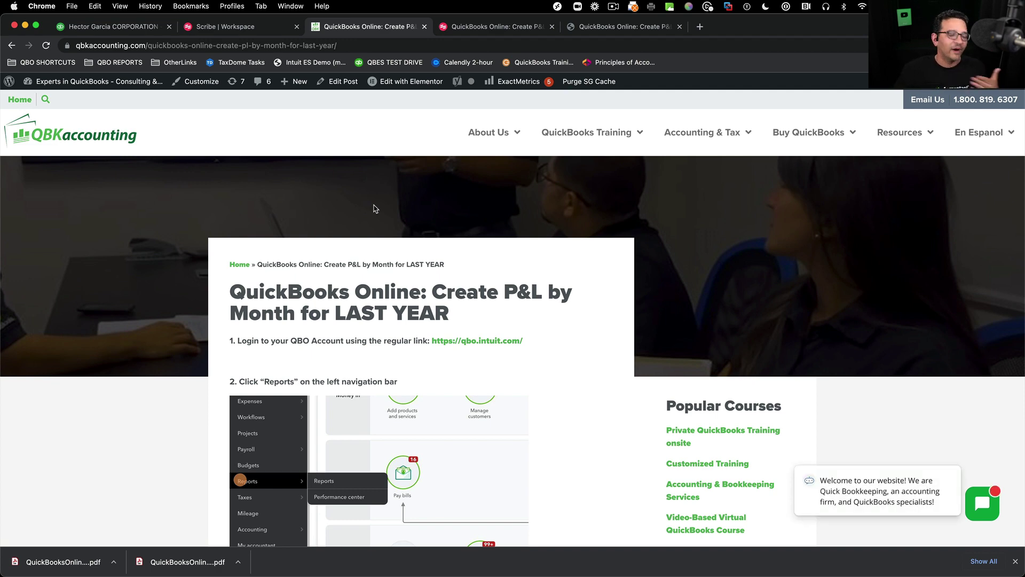
scroll(440, 371, "down", 15)
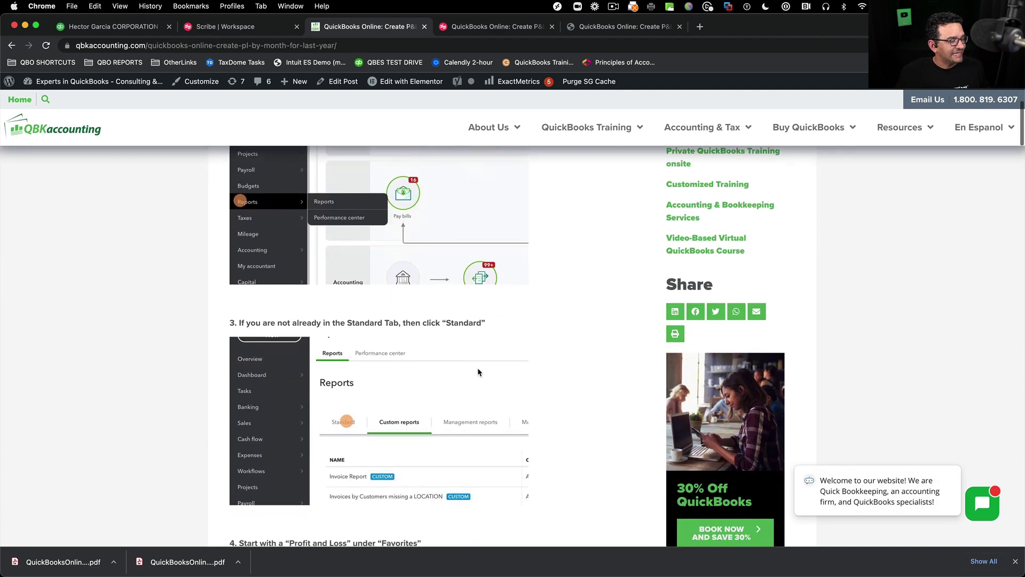
scroll(474, 366, "down", 10)
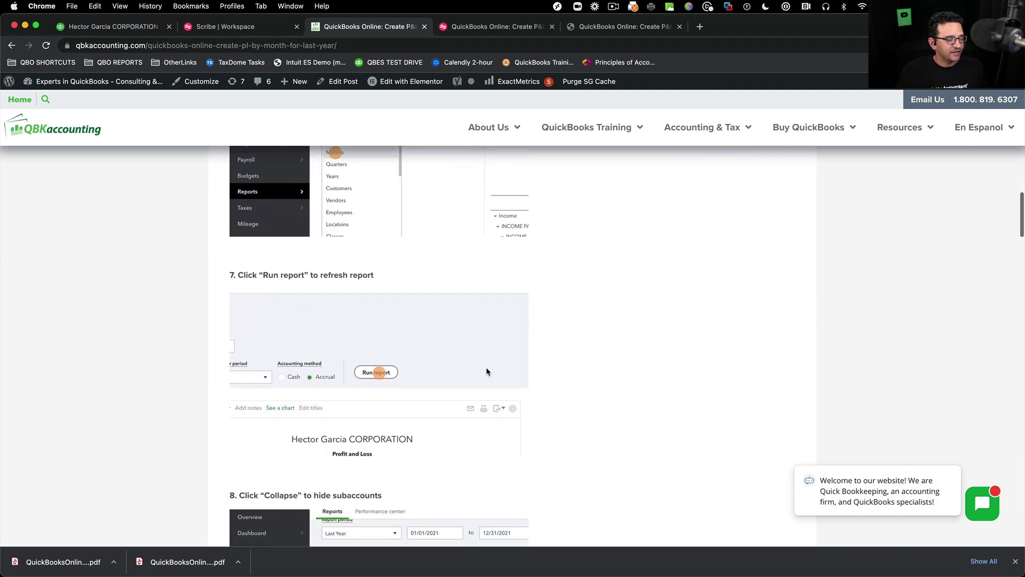
scroll(486, 371, "down", 8)
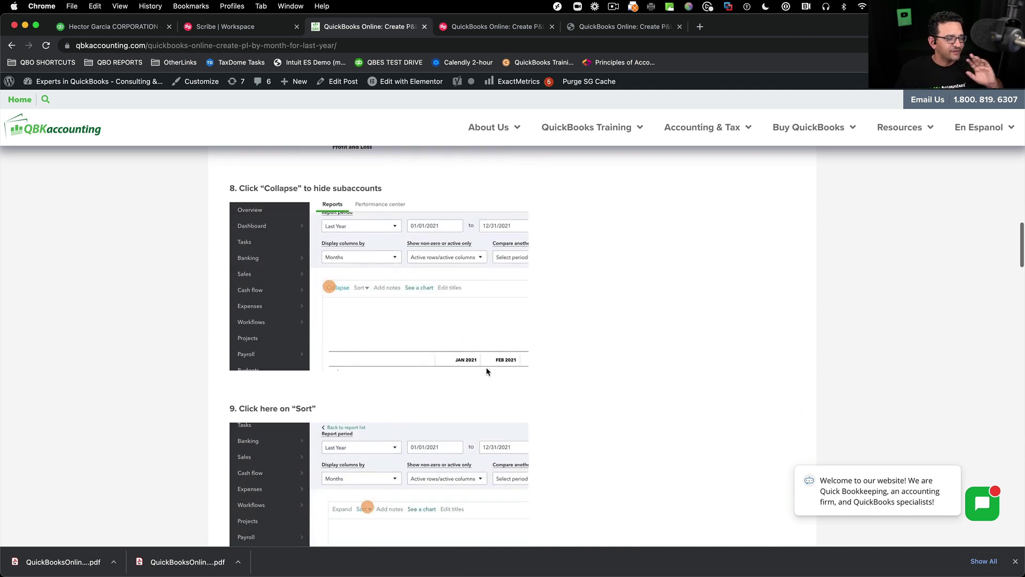
scroll(486, 372, "down", 5)
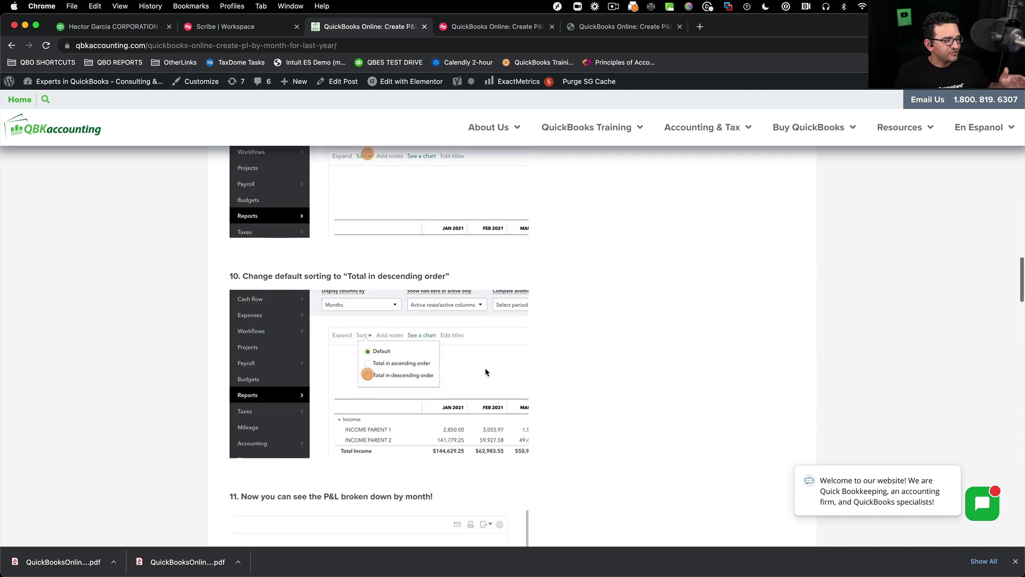
- Review the remaining guide steps on the live post and open its DOWNLOAD PDF/PRINTABLE VERSION link
scroll(485, 372, "down", 15)
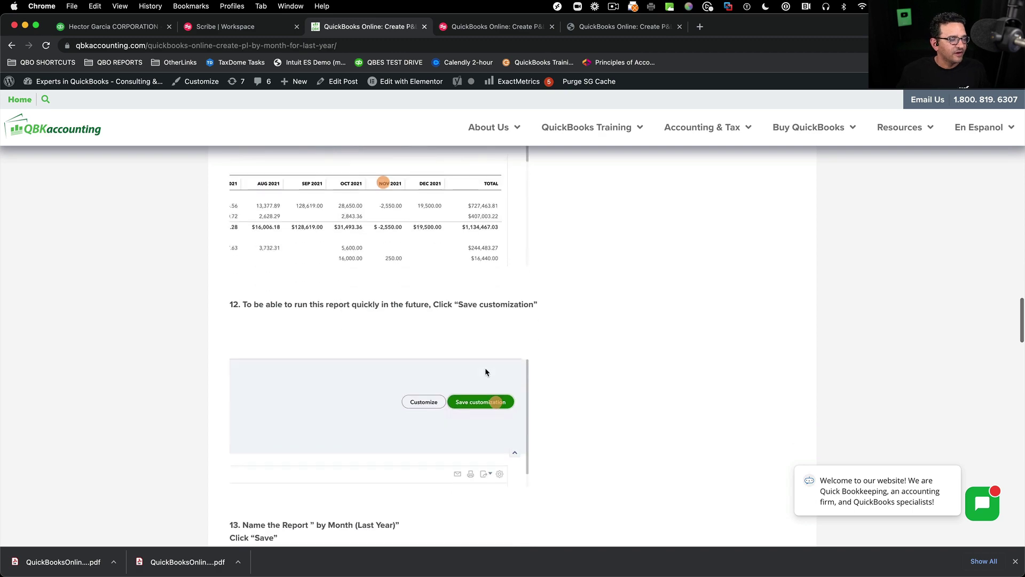
scroll(473, 376, "down", 15)
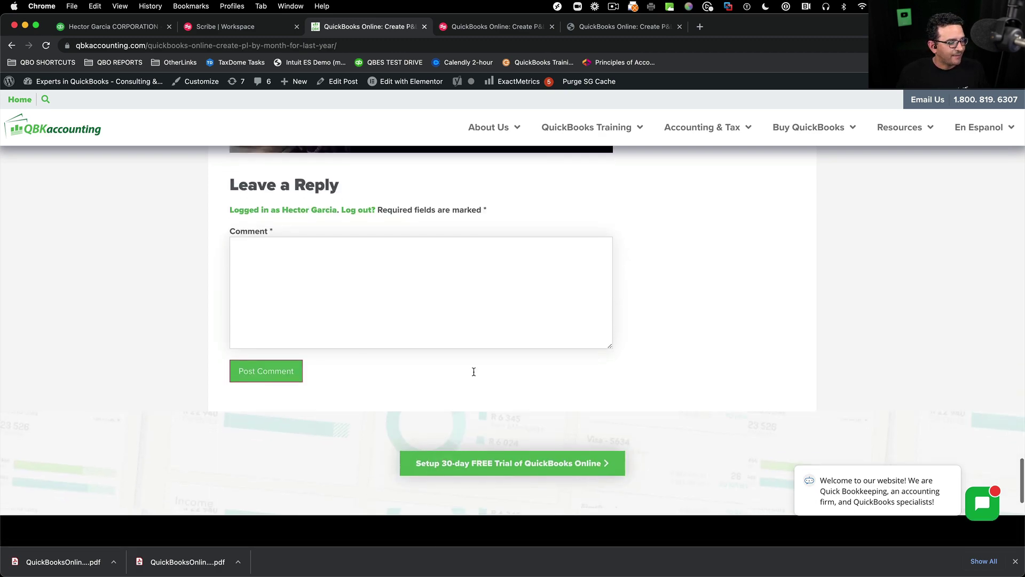
scroll(473, 375, "up", 2)
scroll(473, 375, "up", 8)
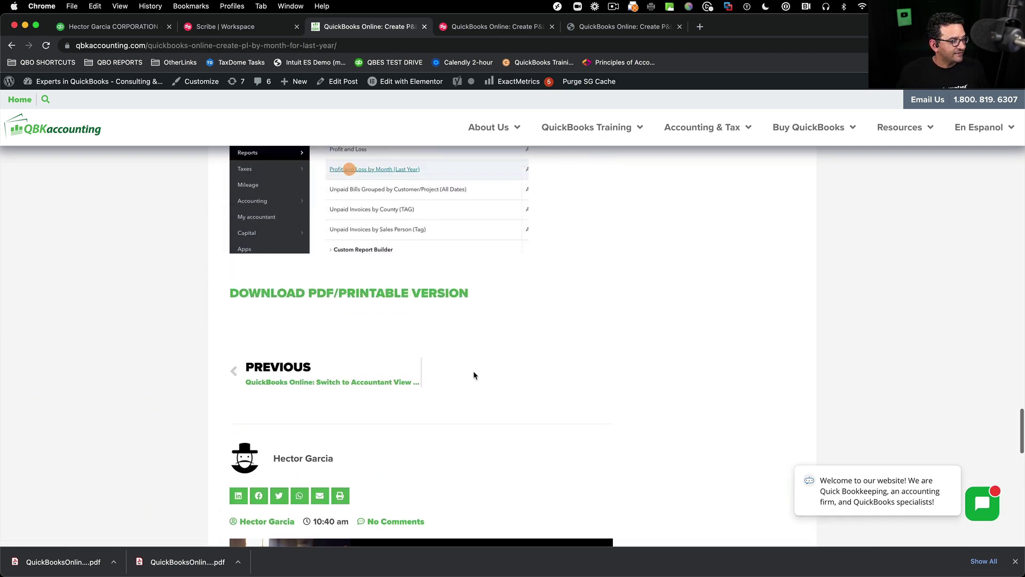
left_click(326, 311)
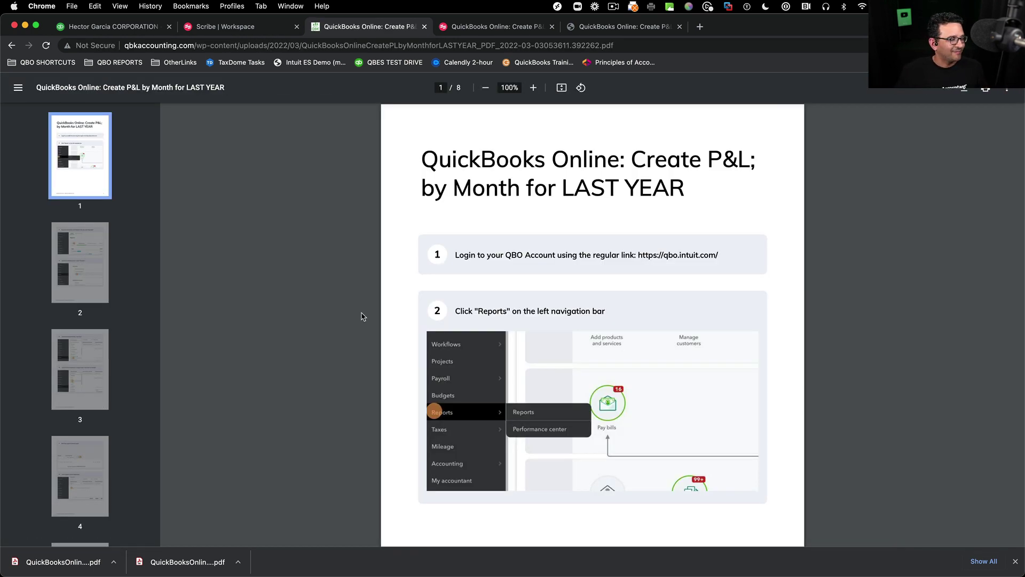
- Look through the pages of the linked PDF guide and return to the beginning of the live post
scroll(80, 288, "down", 6)
left_click(80, 256)
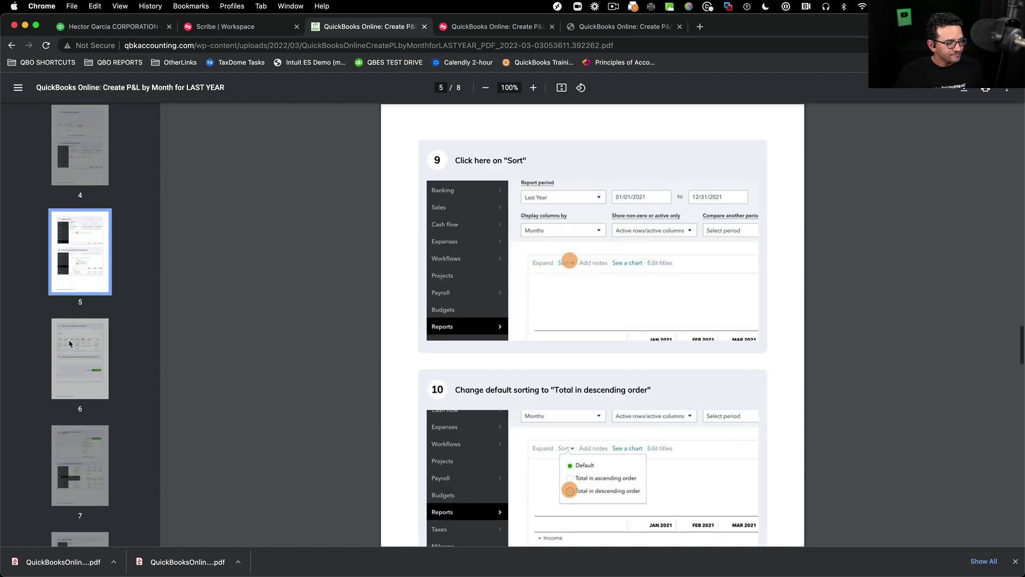
left_click(69, 344)
scroll(69, 344, "down", 2)
left_click(96, 366)
scroll(700, 277, "down", 2)
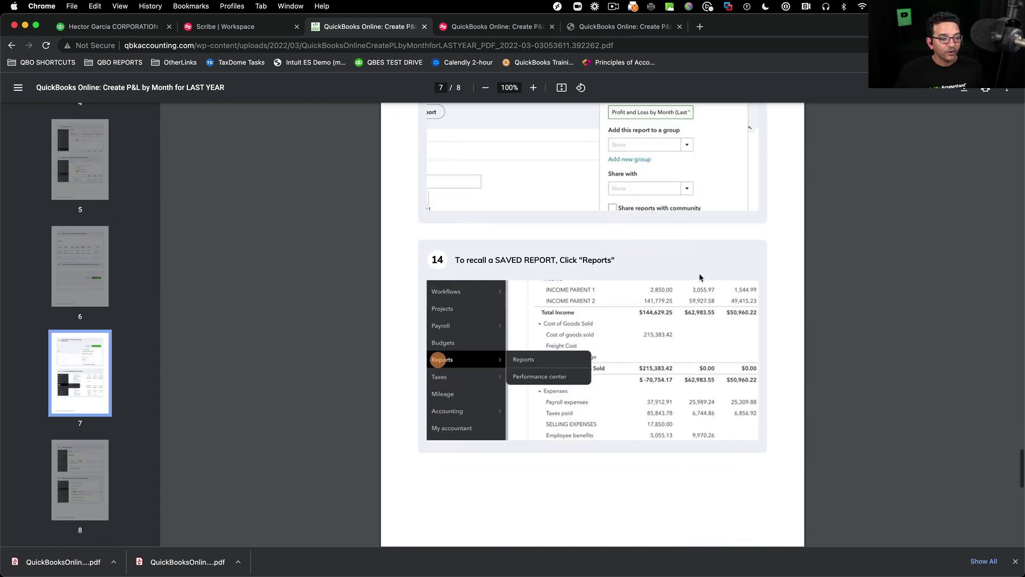
scroll(687, 266, "up", 20)
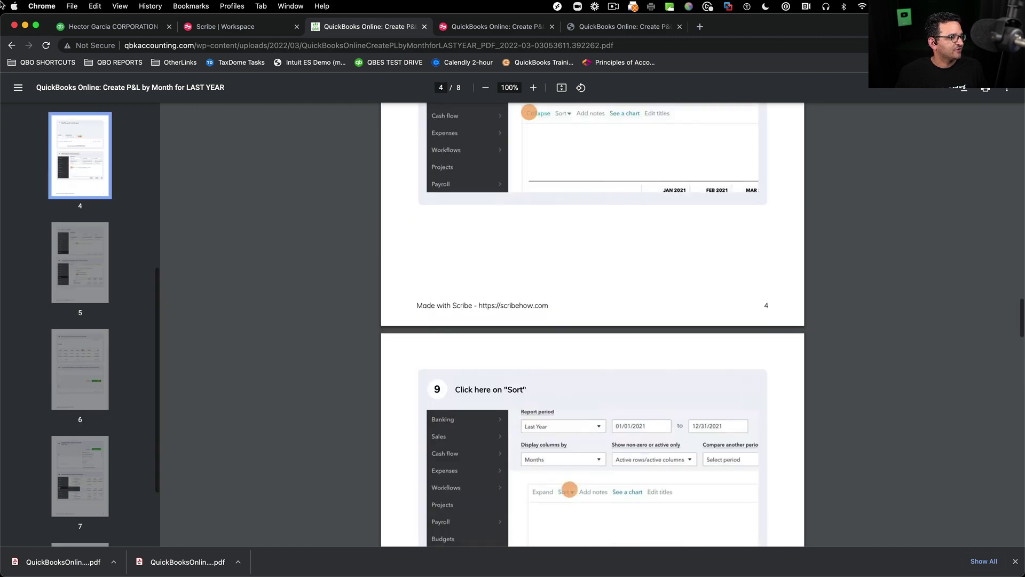
left_click(12, 46)
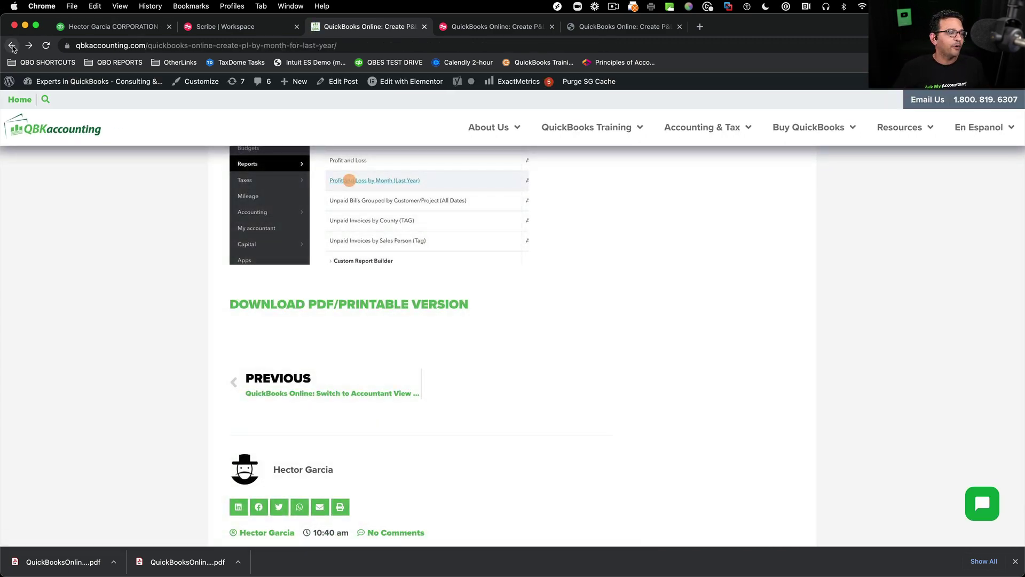
scroll(155, 181, "up", 20)
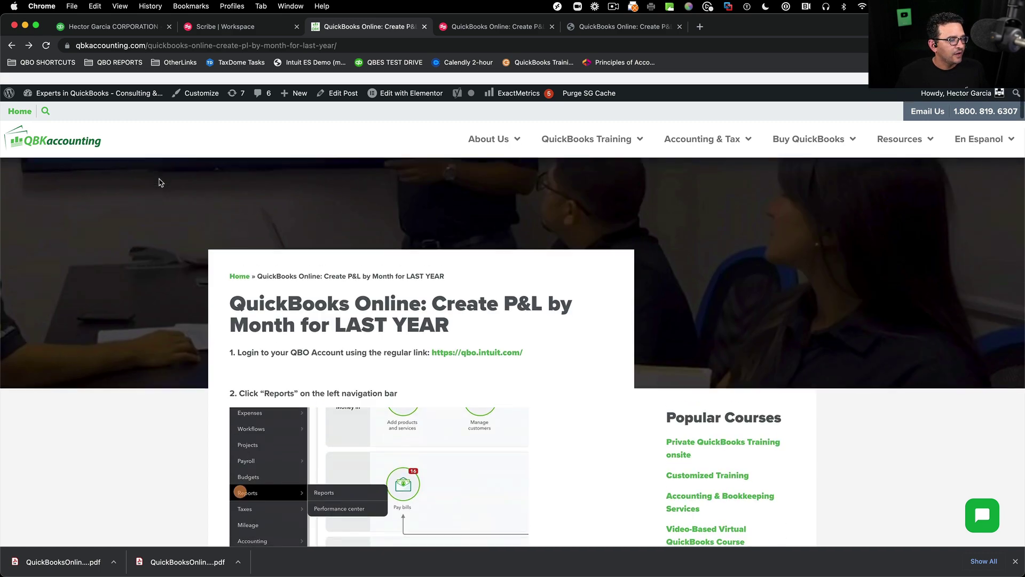
- In Scribe, open the QuickBooks Online: Create P&L by Month for LAST YEAR guide and copy its Smart Embed snippet
left_click(208, 28)
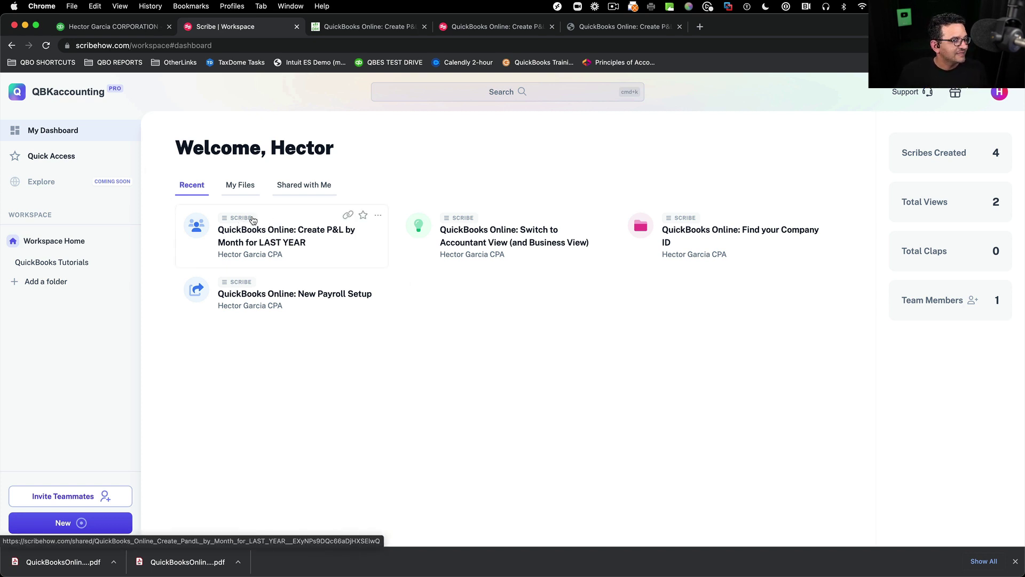
left_click(253, 221)
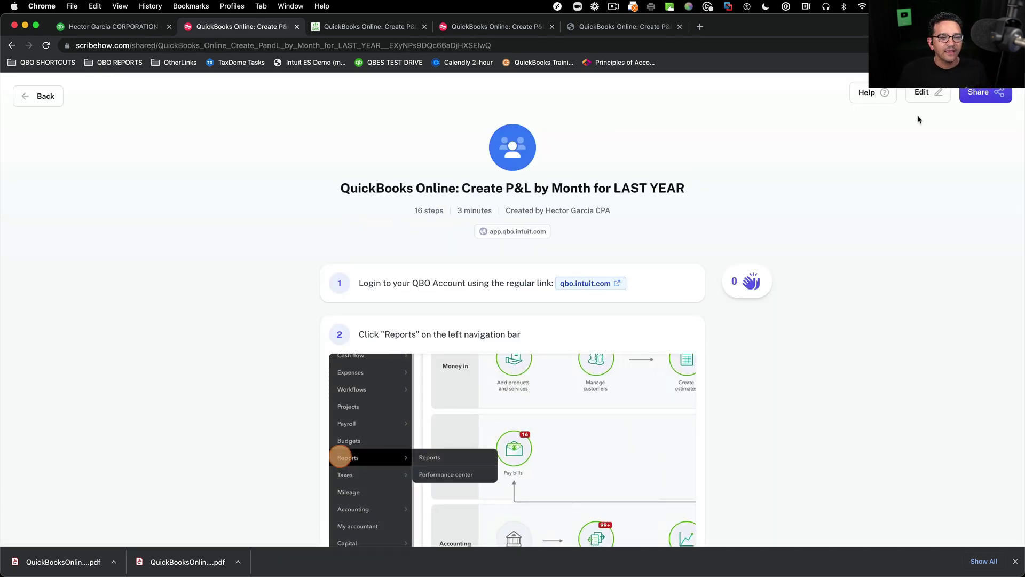
left_click(980, 94)
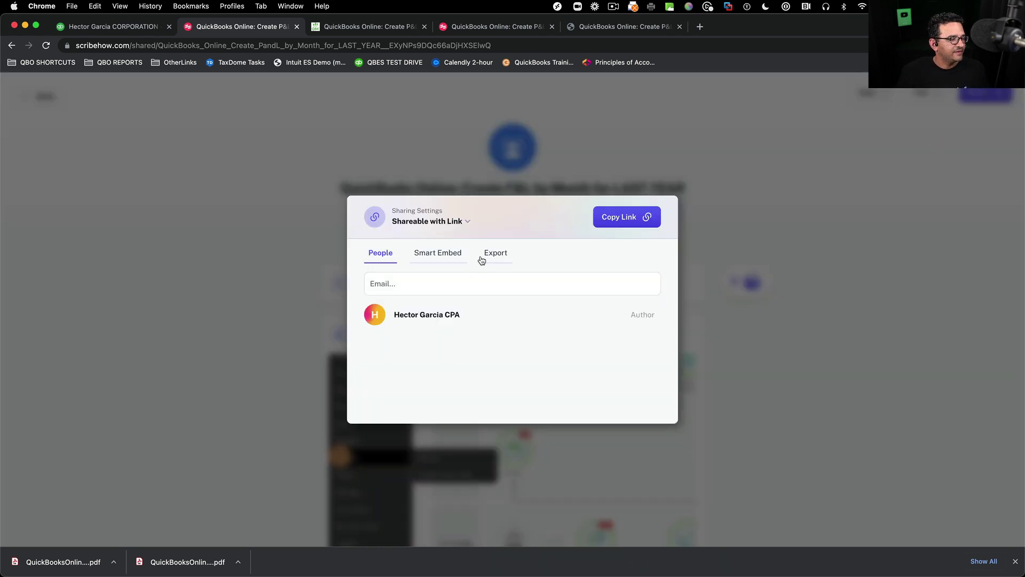
left_click(436, 254)
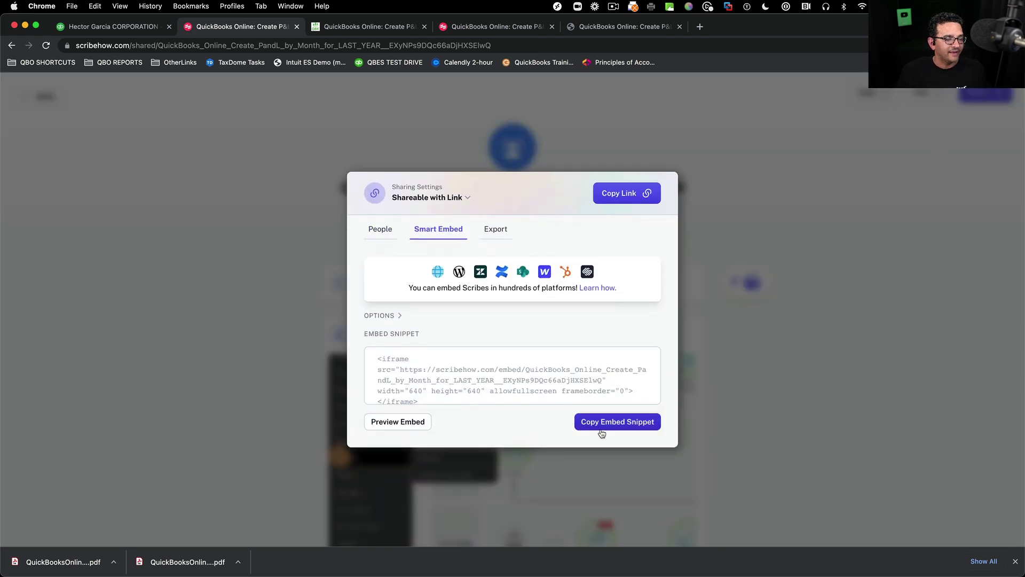
left_click(625, 423)
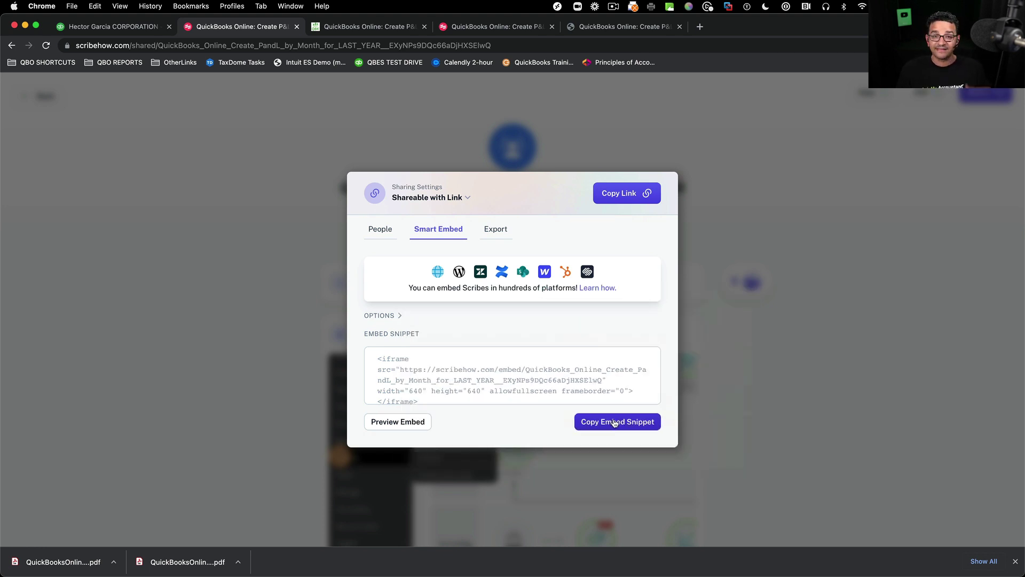
- Switch to the live WordPress site and start a new blank post
left_click(328, 27)
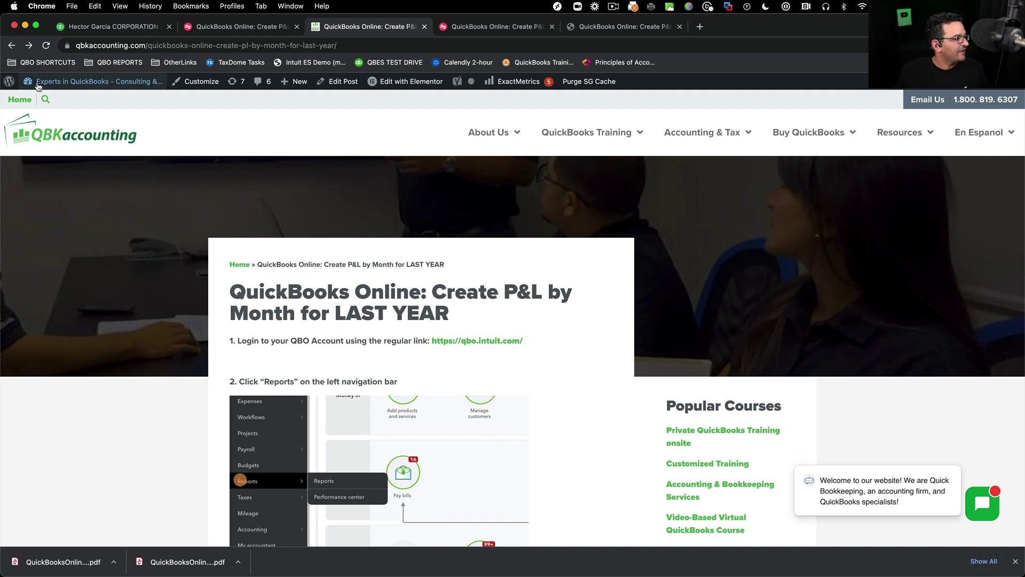
mouse_move(297, 85)
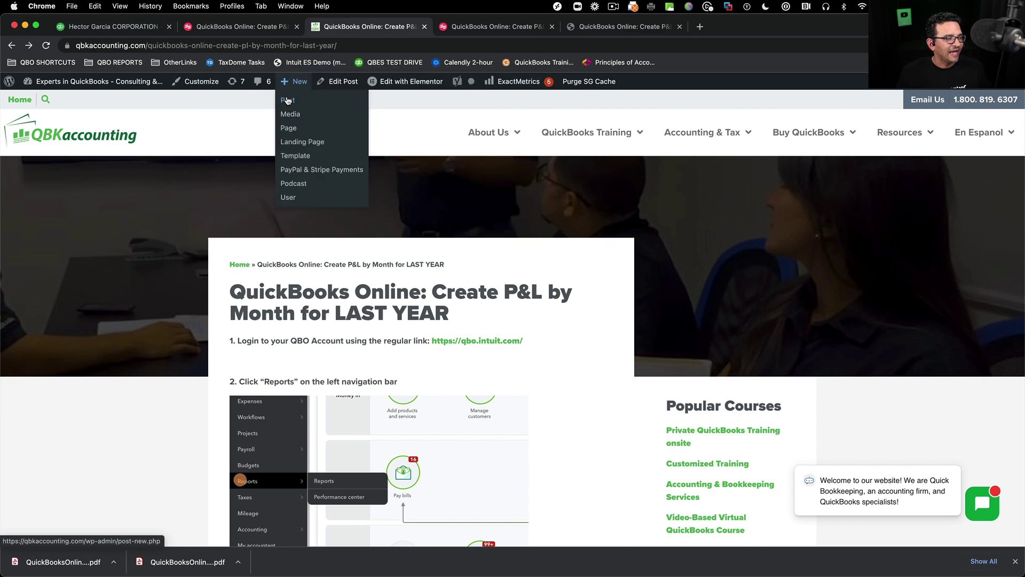
right_click(288, 100)
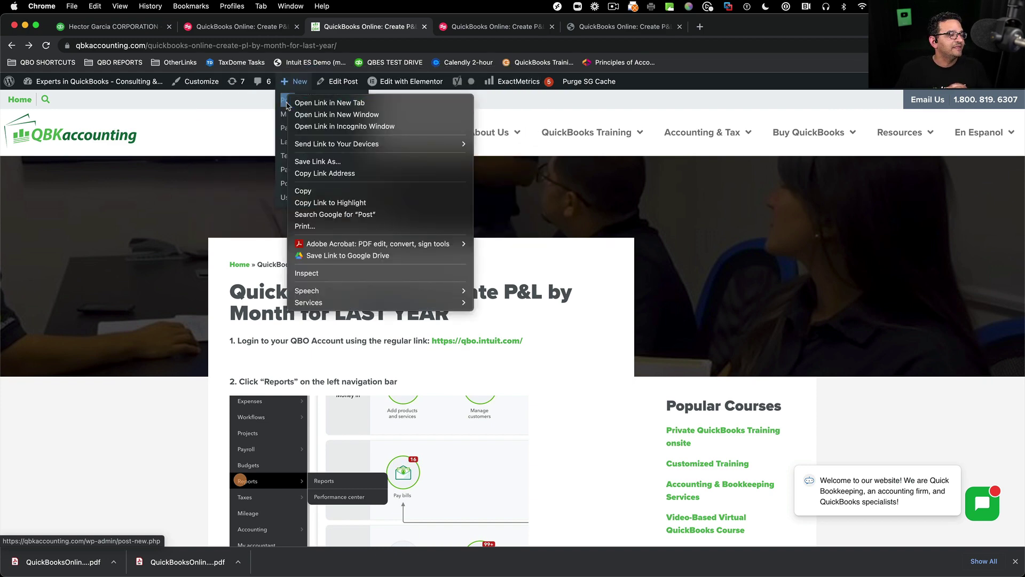
left_click(287, 103)
left_click(288, 103)
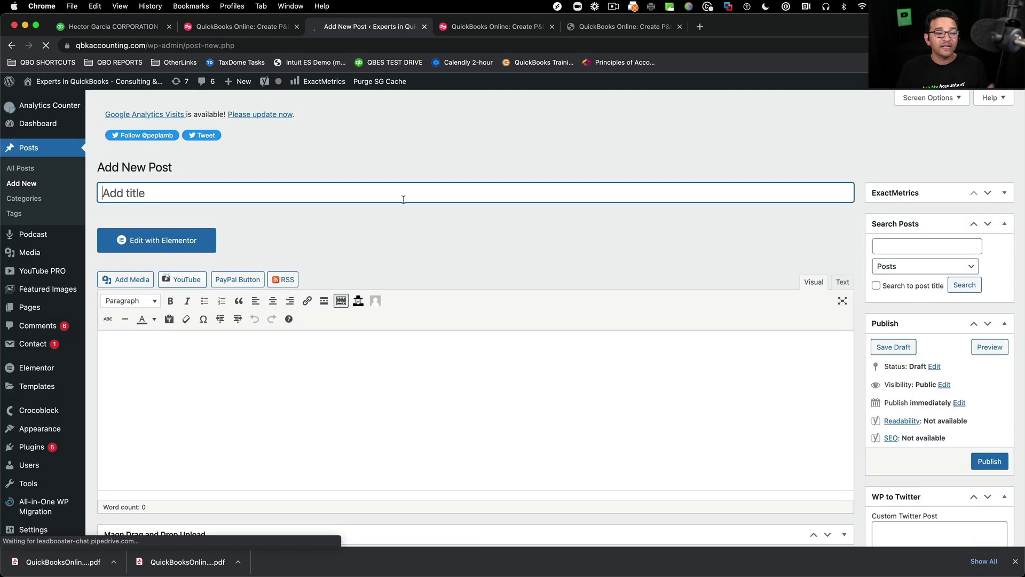
- Paste the copied Scribe iframe embed snippet into the new post's body as HTML text
left_click(842, 282)
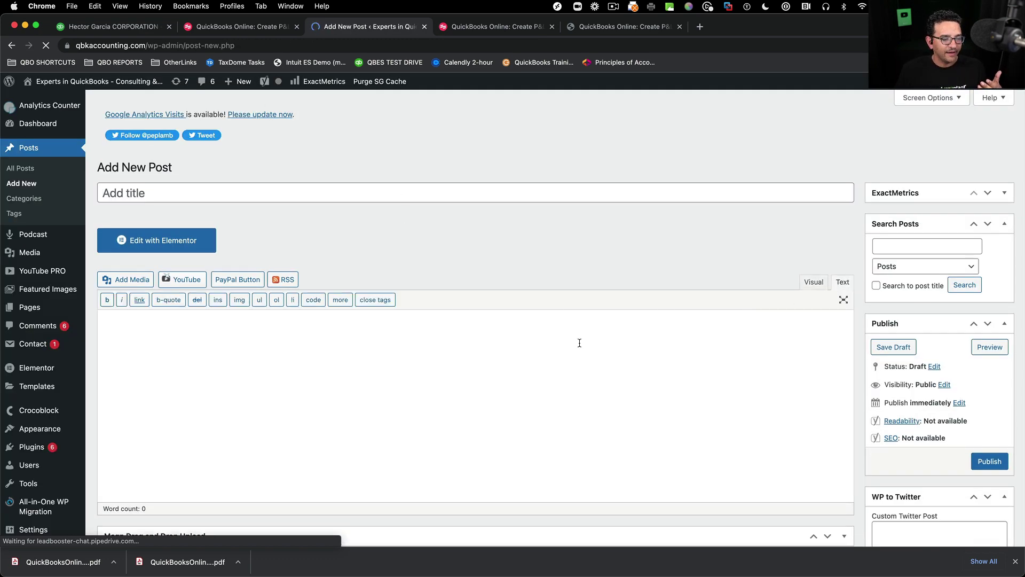
right_click(115, 325)
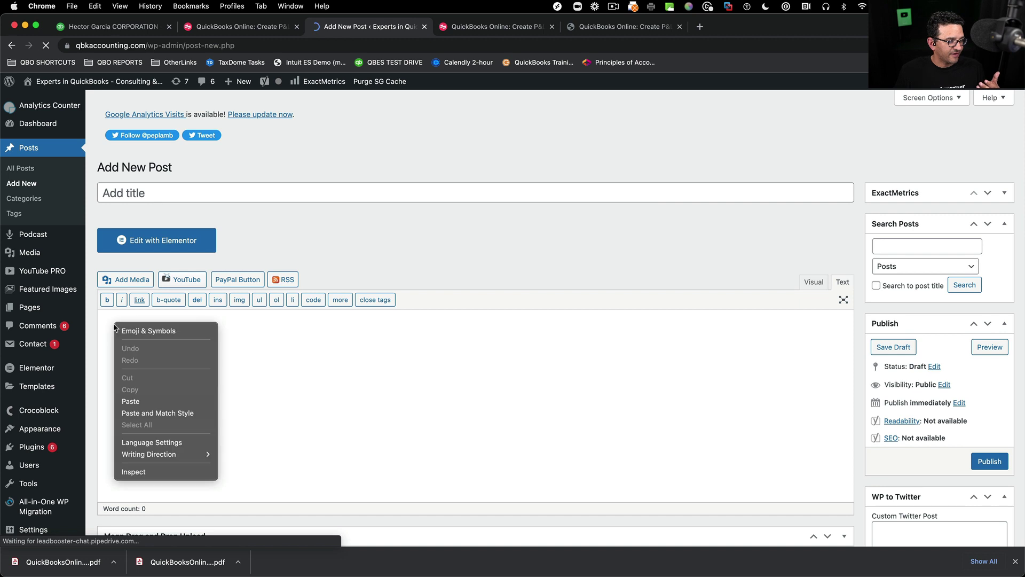
left_click(139, 394)
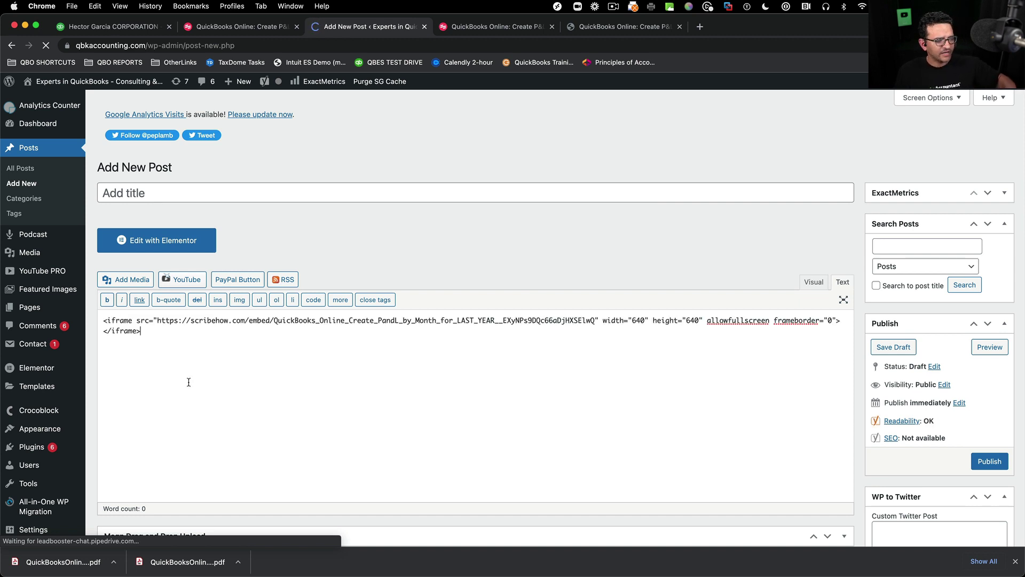
key("super+a")
mouse_move(71, 301)
left_click(302, 368)
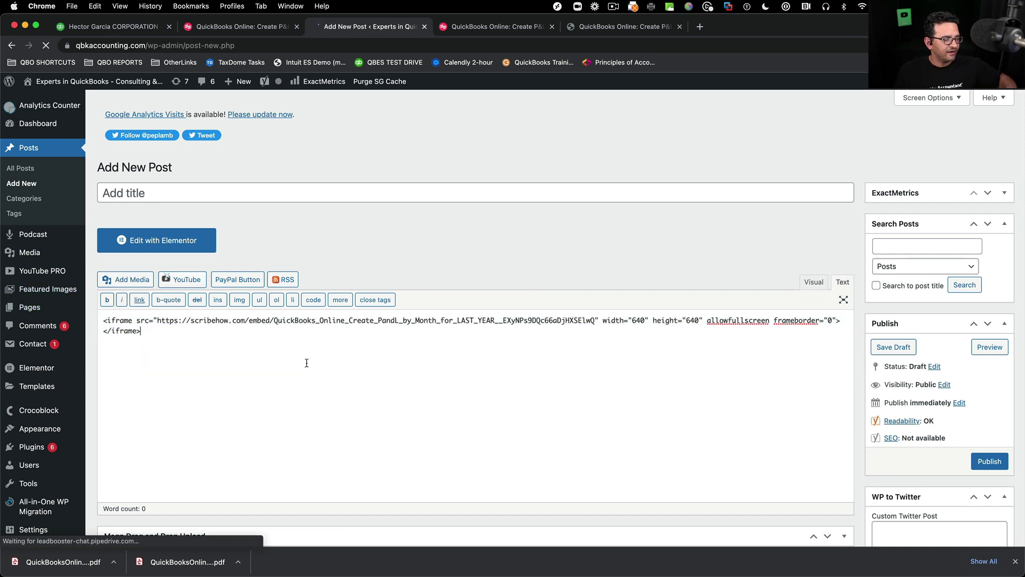
- Copy the guide's title from Scribe into the new post's title and append "(iframe)" to it
left_click(225, 27)
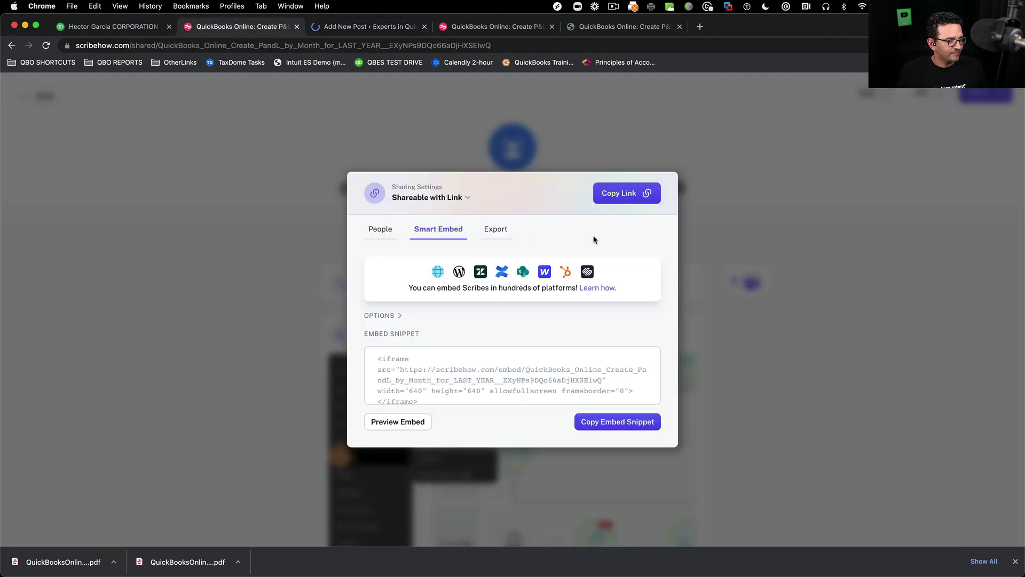
left_click(212, 157)
left_click_drag(341, 186, 689, 189)
right_click(648, 185)
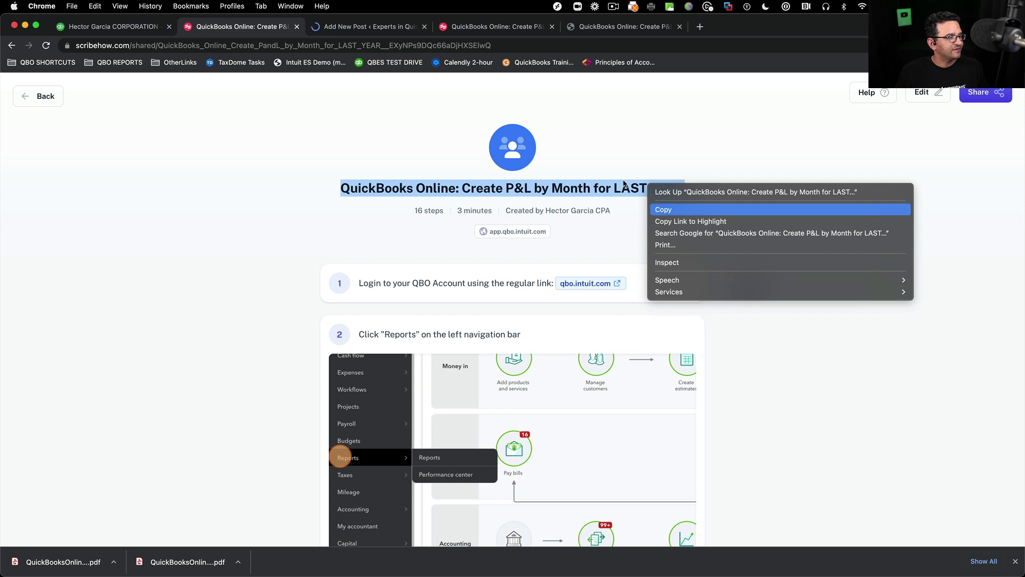
left_click(665, 210)
left_click(355, 27)
right_click(131, 193)
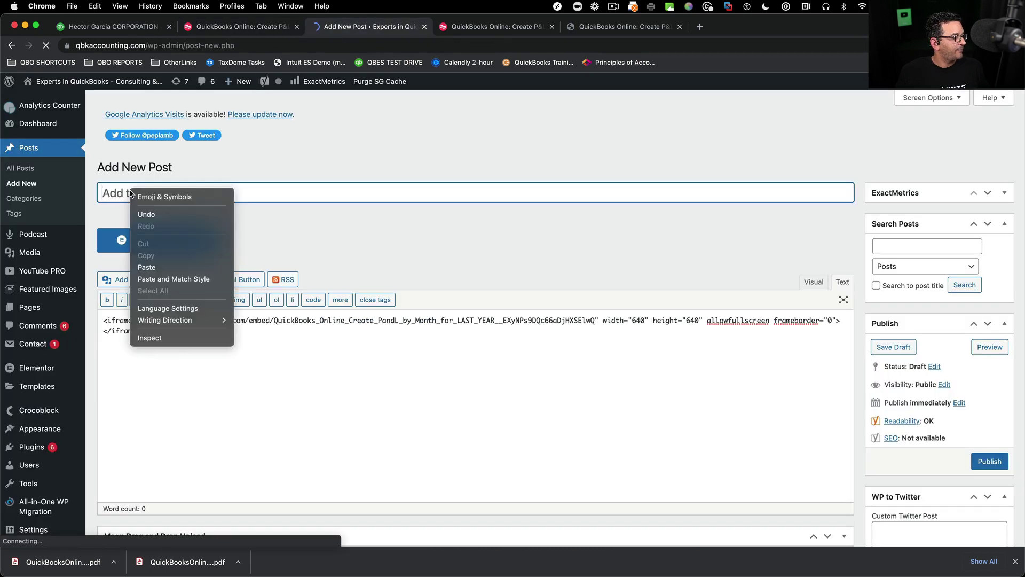
left_click(154, 267)
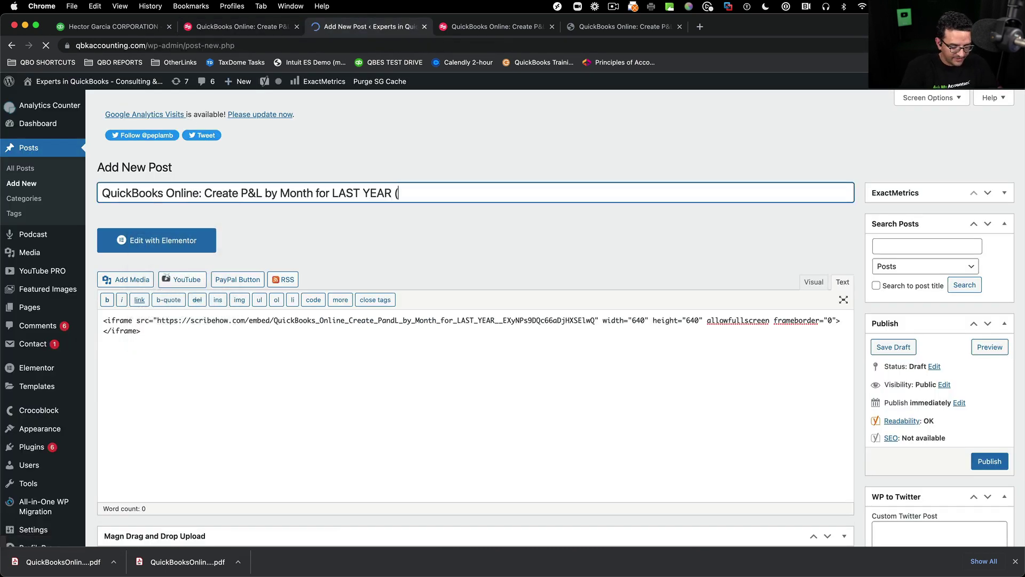
type("(iframe")
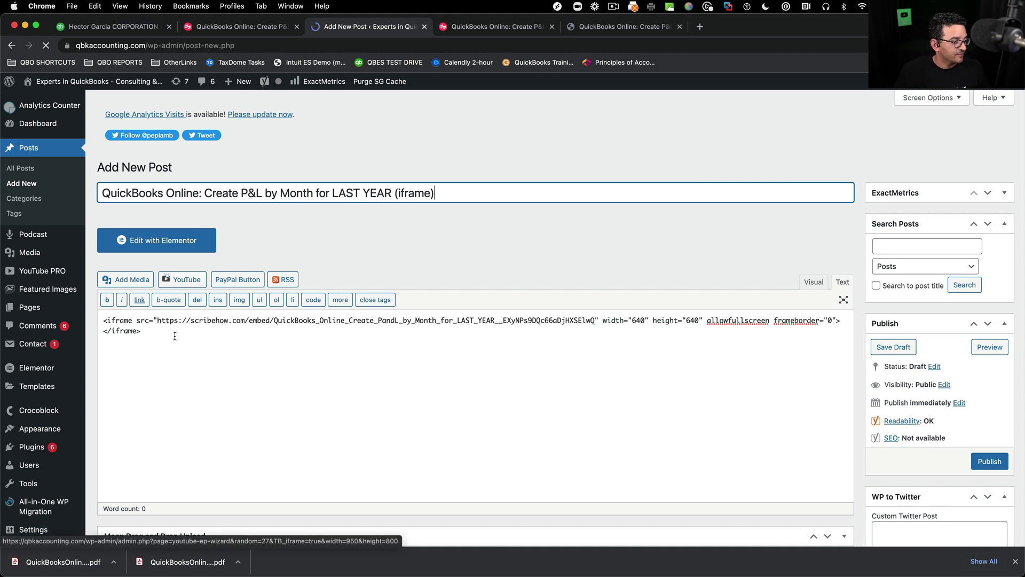
- Publish the iframe post and open its live page to check how the embedded Scribe guide is displayed
left_click_drag(172, 336, 101, 323)
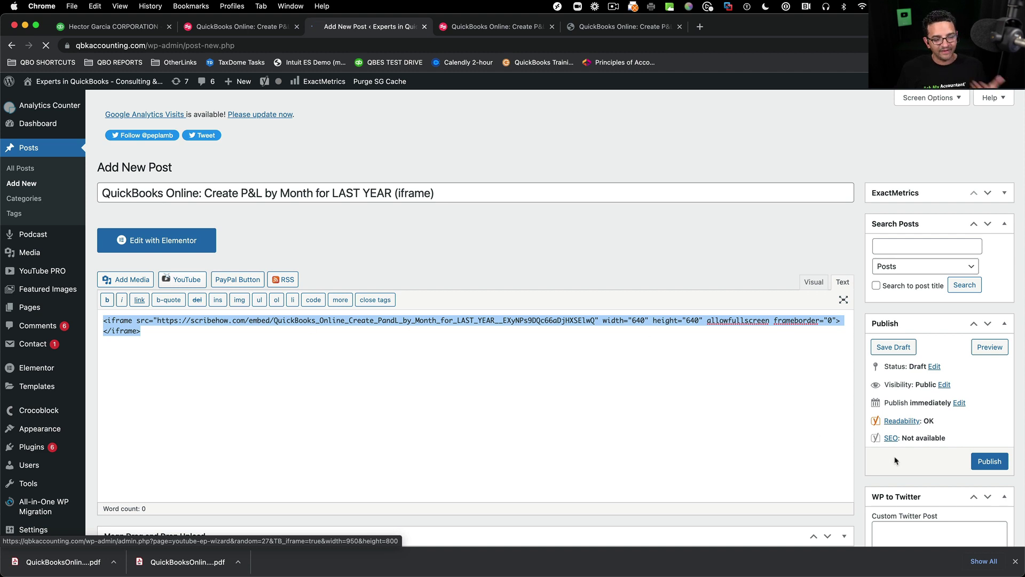
left_click(990, 461)
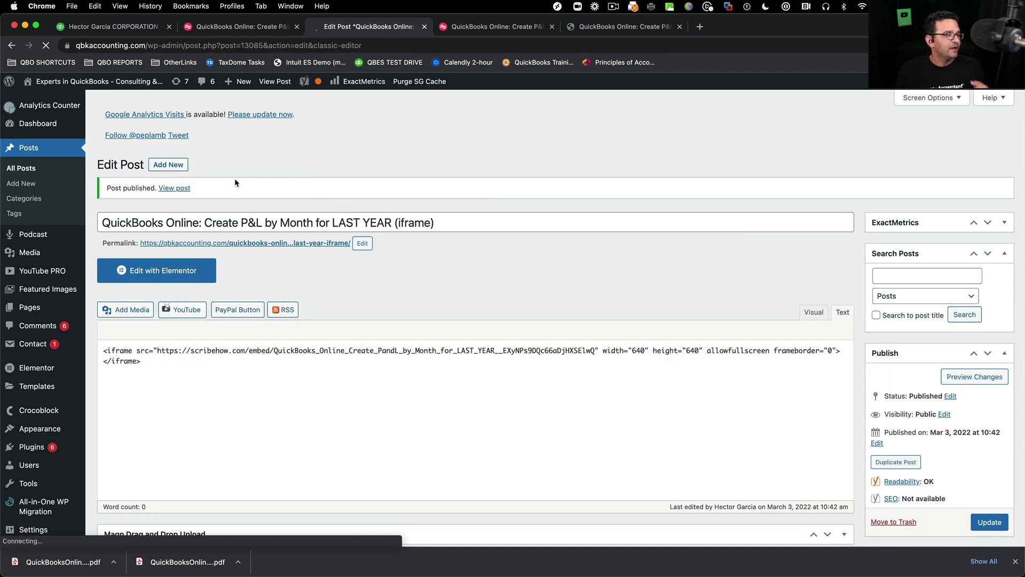
left_click(171, 191)
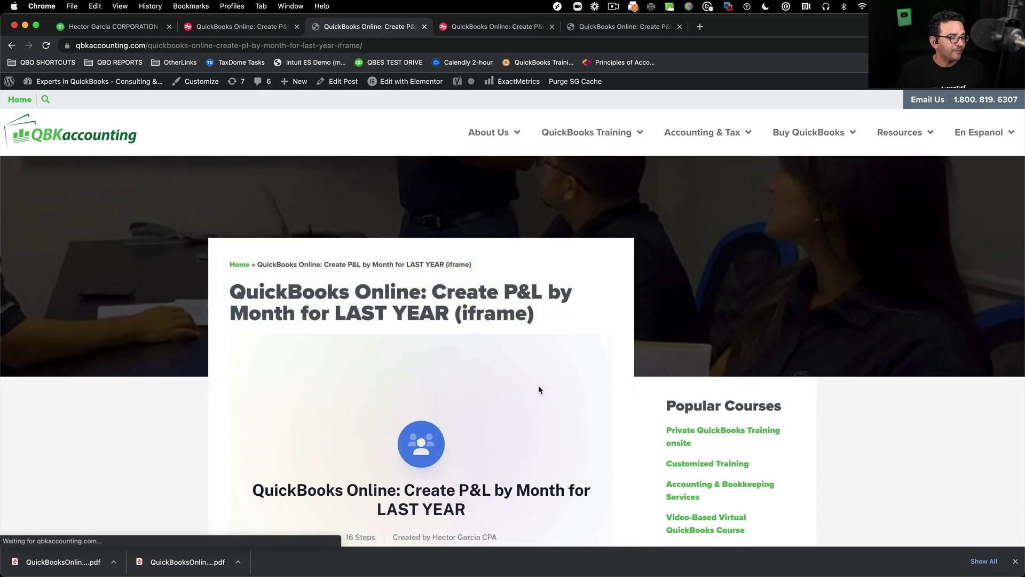
scroll(561, 337, "down", 3)
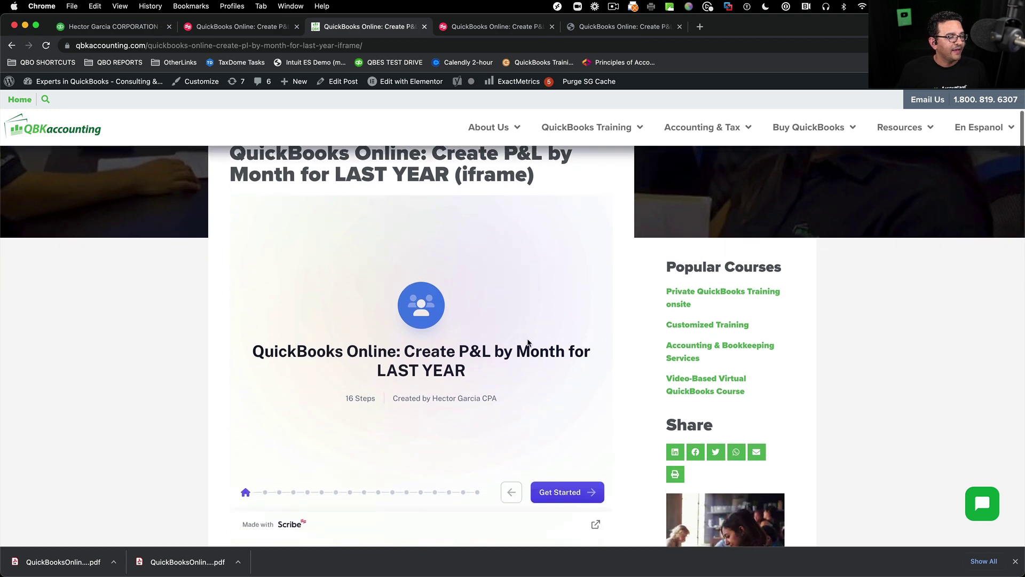
scroll(543, 339, "up", 4)
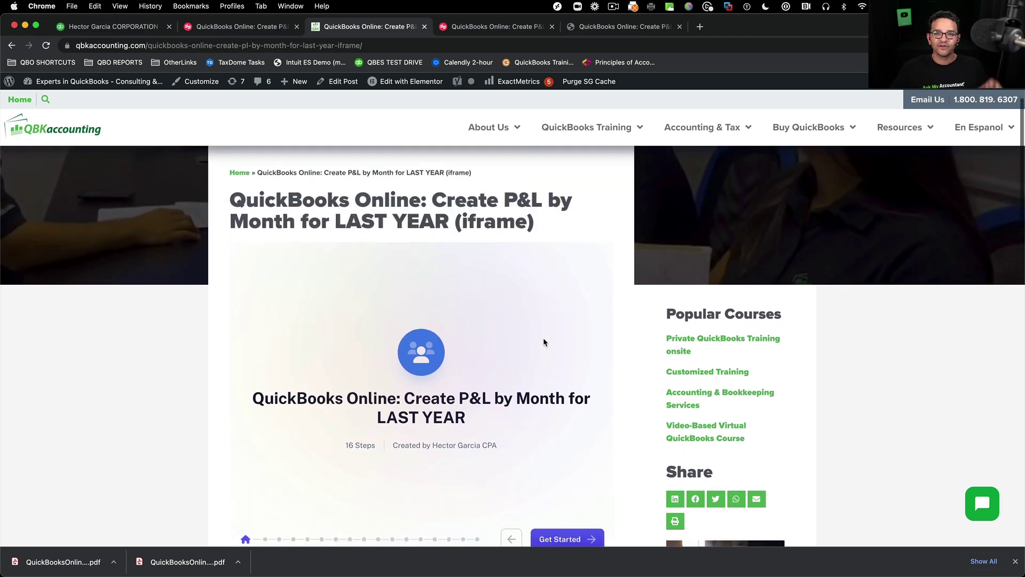
scroll(543, 340, "down", 1)
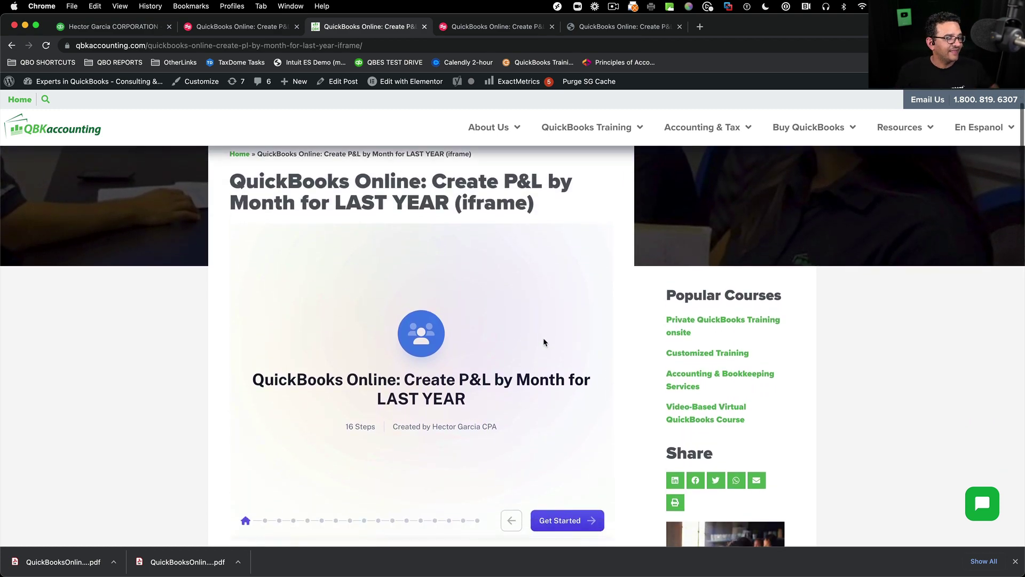
scroll(567, 342, "down", 1)
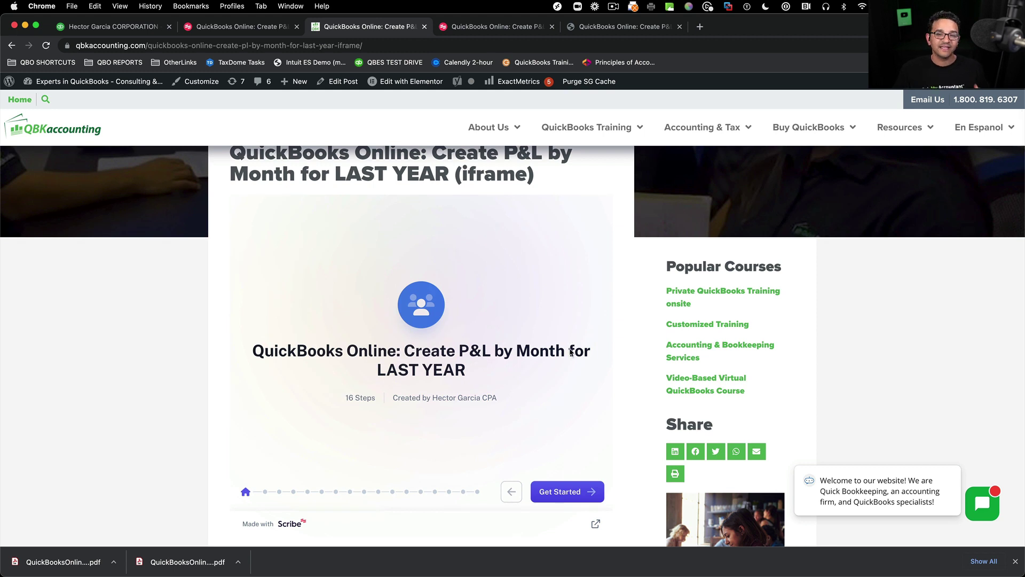
scroll(569, 348, "down", 1)
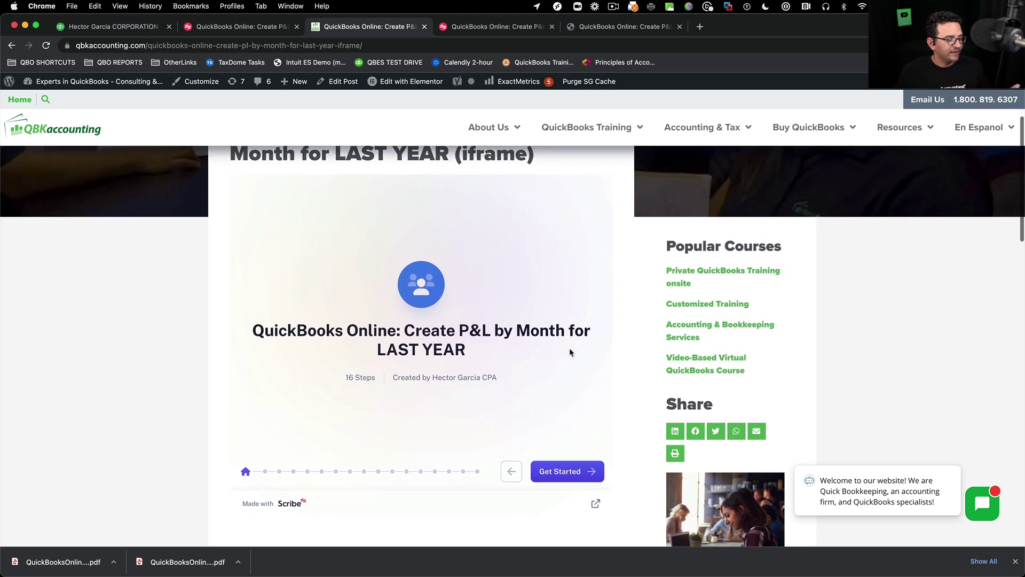
- Page through the embedded Scribe guide on the live iframe post from its introduction to step 12
scroll(574, 353, "up", 1)
left_click(569, 499)
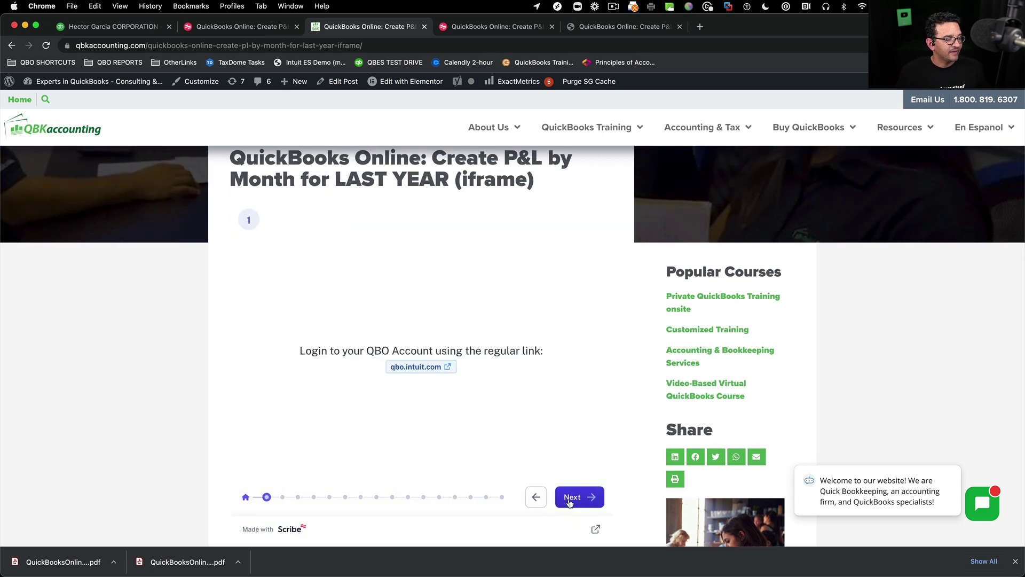
left_click(576, 499)
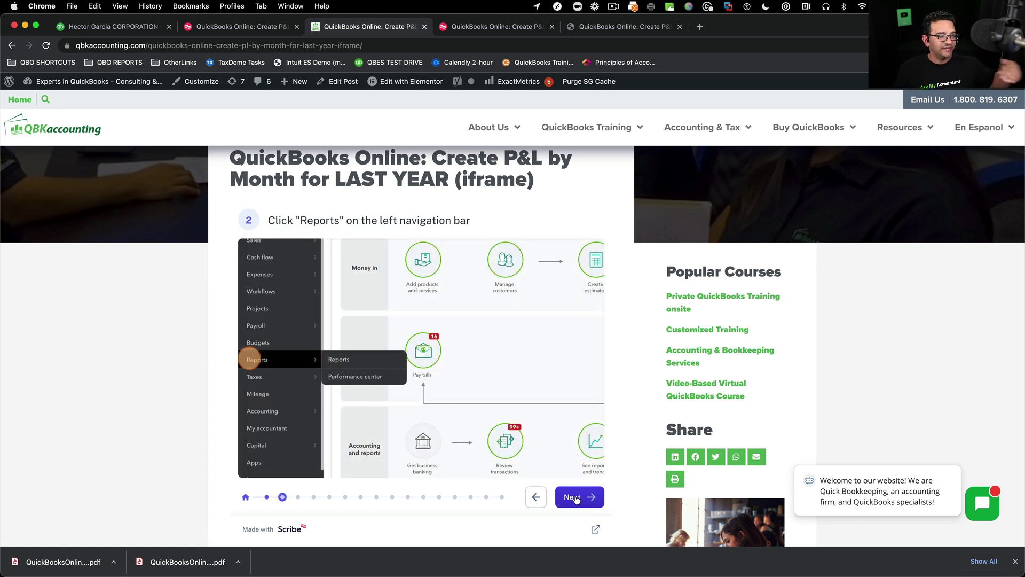
left_click(575, 499)
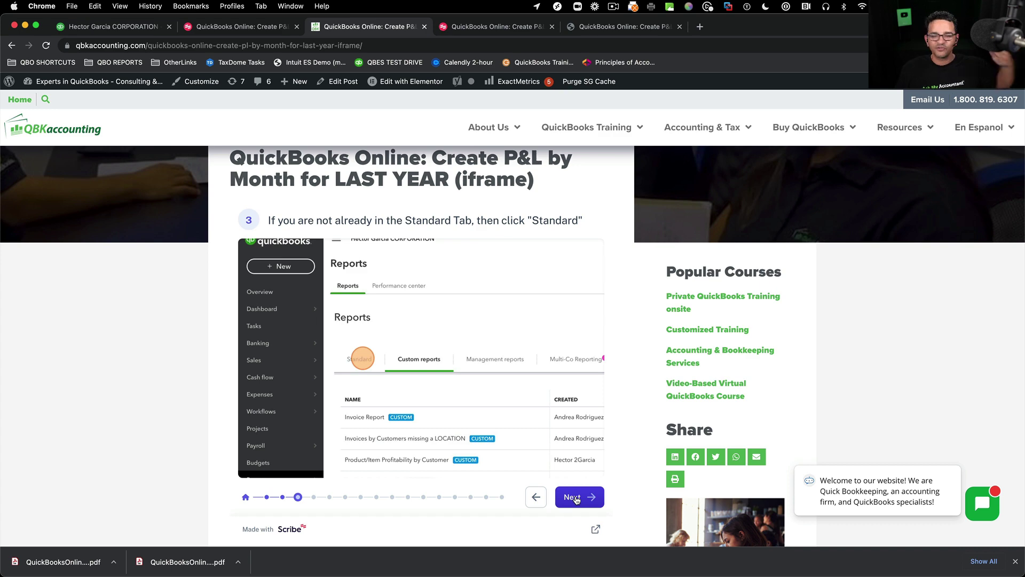
left_click(575, 499)
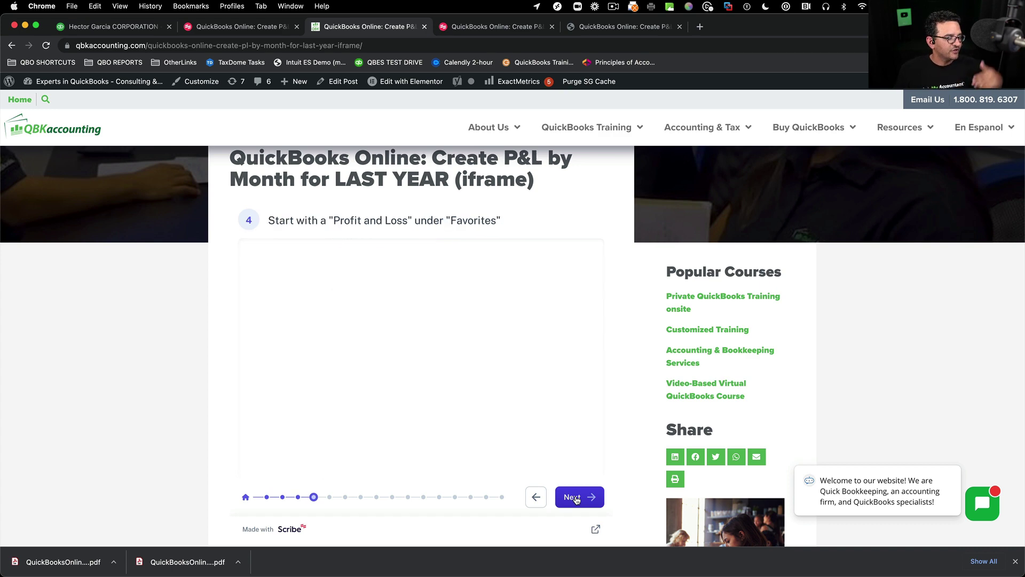
left_click(575, 499)
left_click(575, 499)
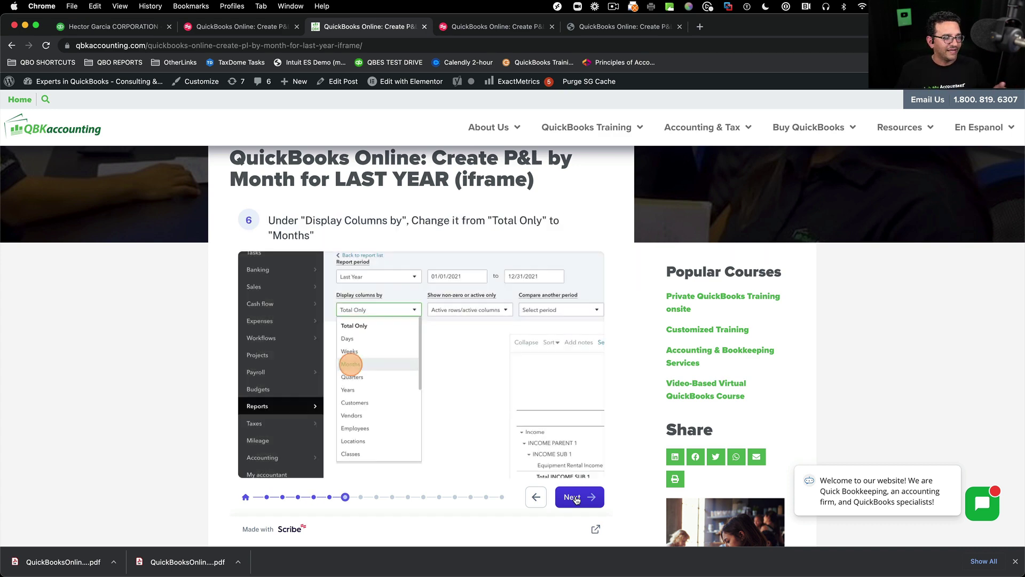
left_click(575, 499)
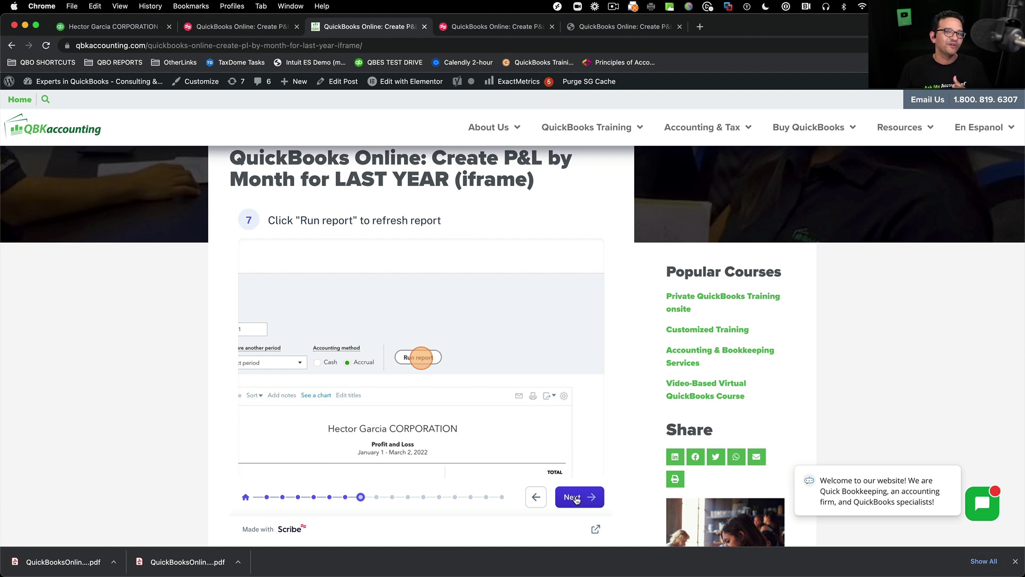
left_click(575, 500)
left_click(575, 499)
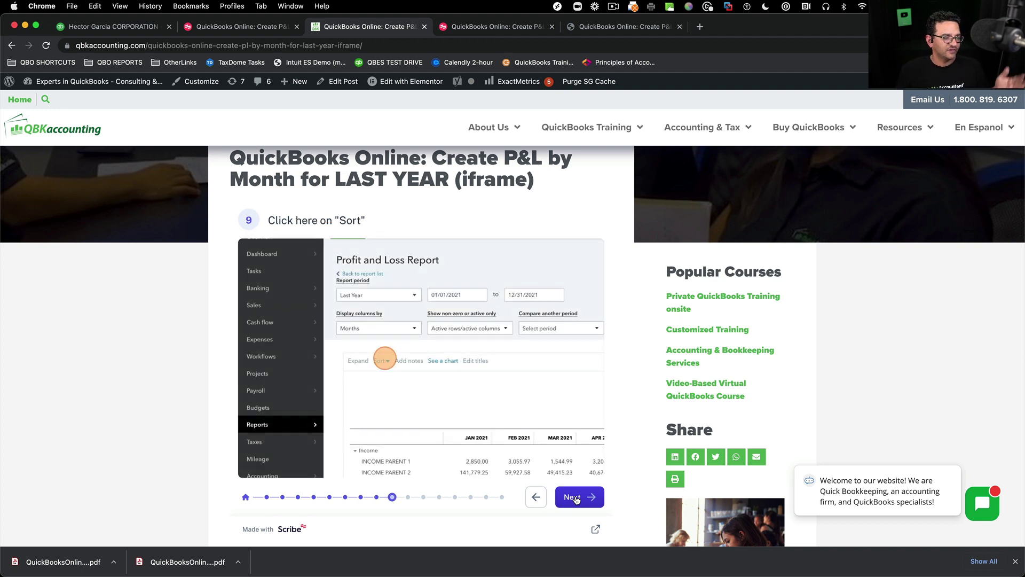
left_click(575, 500)
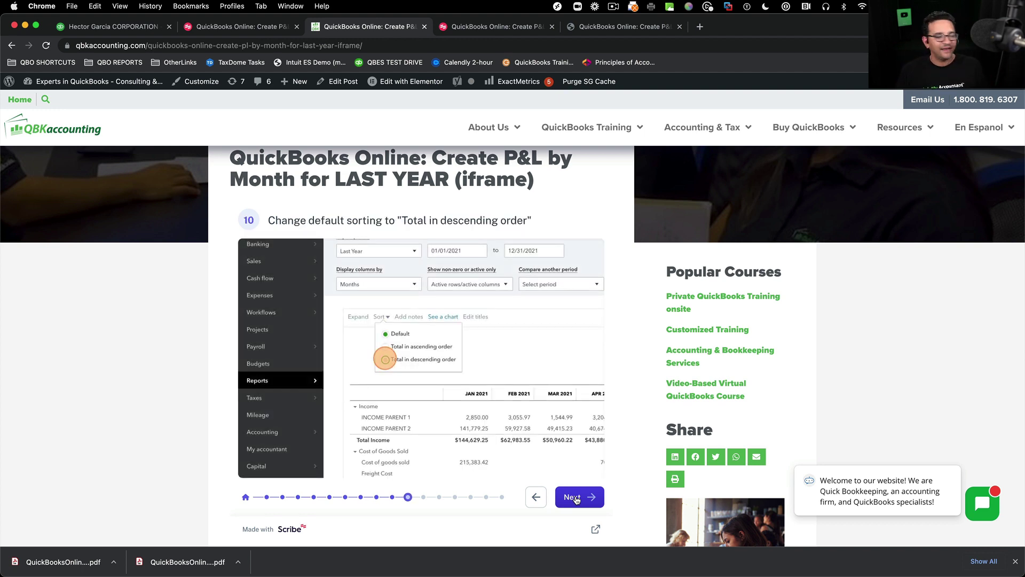
left_click(576, 500)
left_click(576, 499)
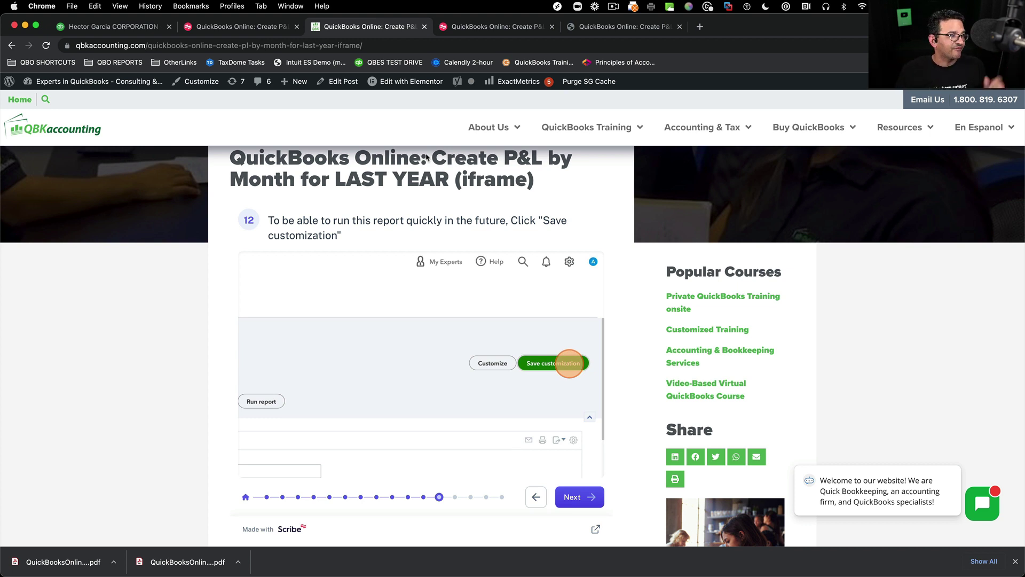
- Return to the guide in Scribe and show the Smart Embed options in its sharing settings
left_click(219, 26)
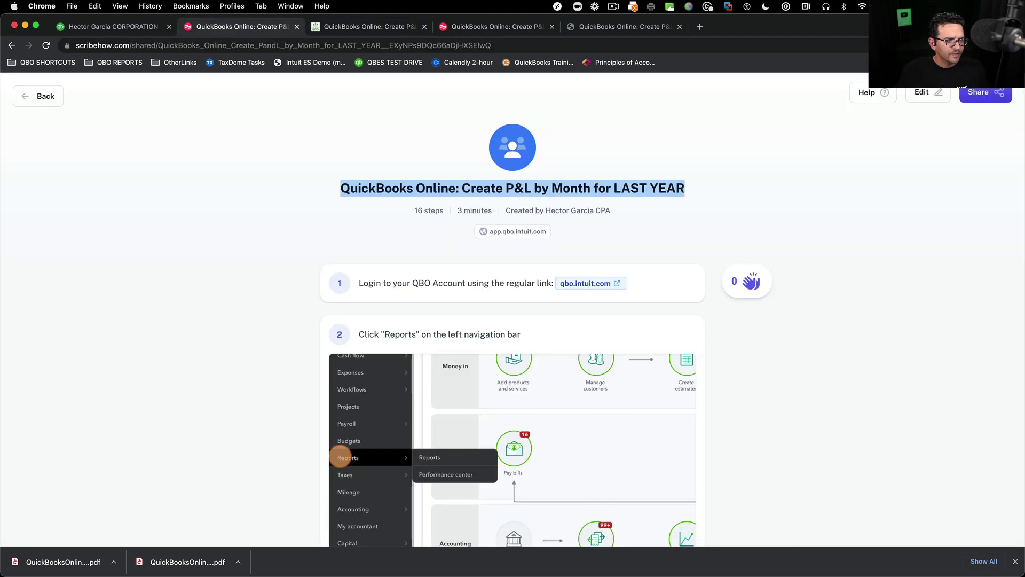
left_click(987, 93)
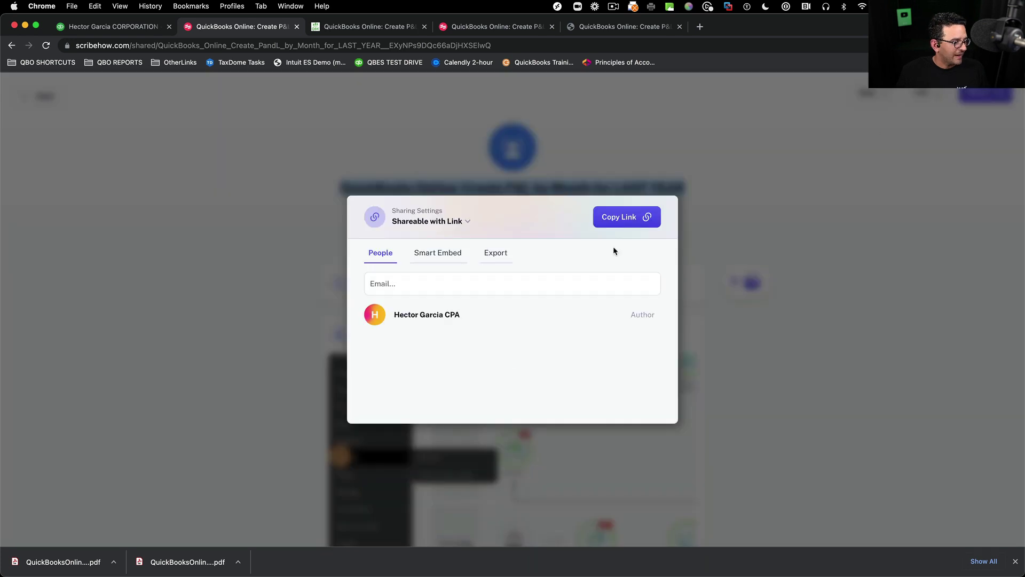
left_click(439, 255)
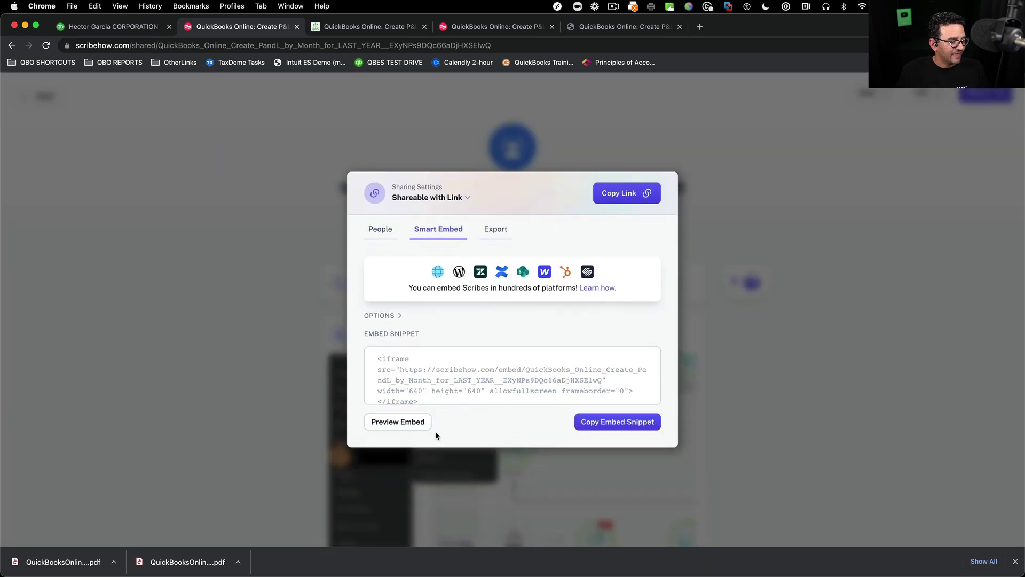
scroll(602, 396, "down", 1)
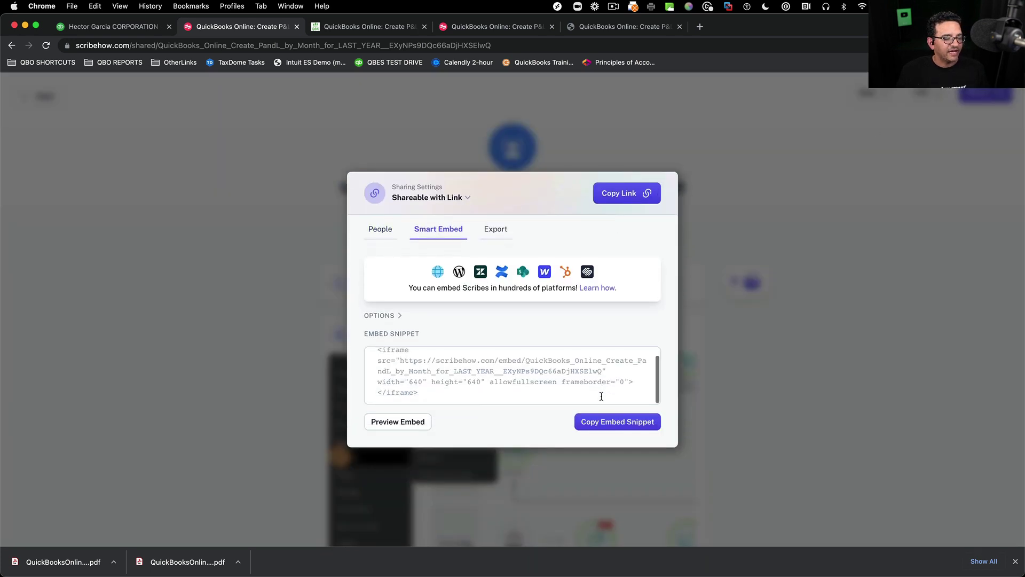
scroll(602, 396, "up", 1)
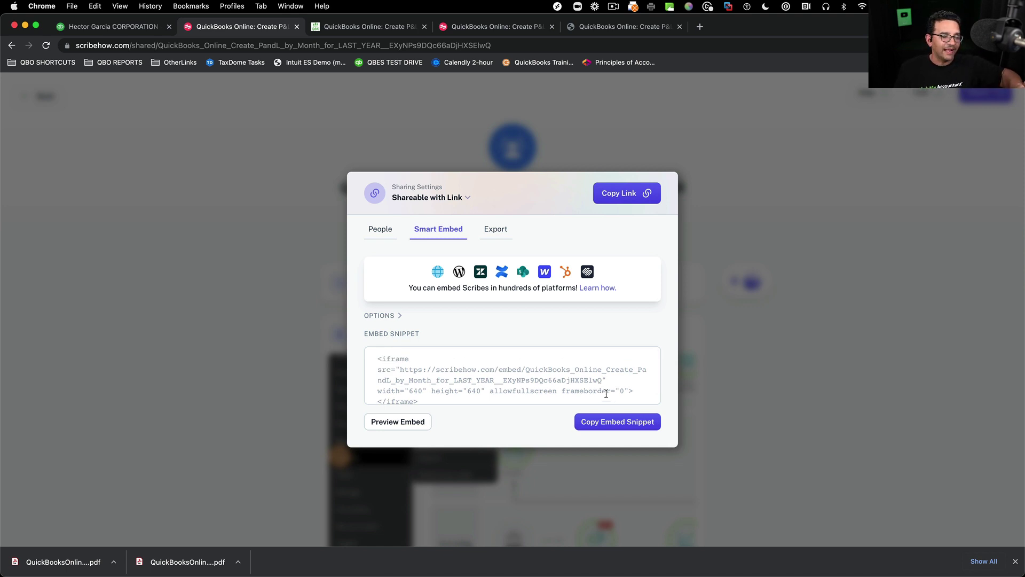
left_click(383, 316)
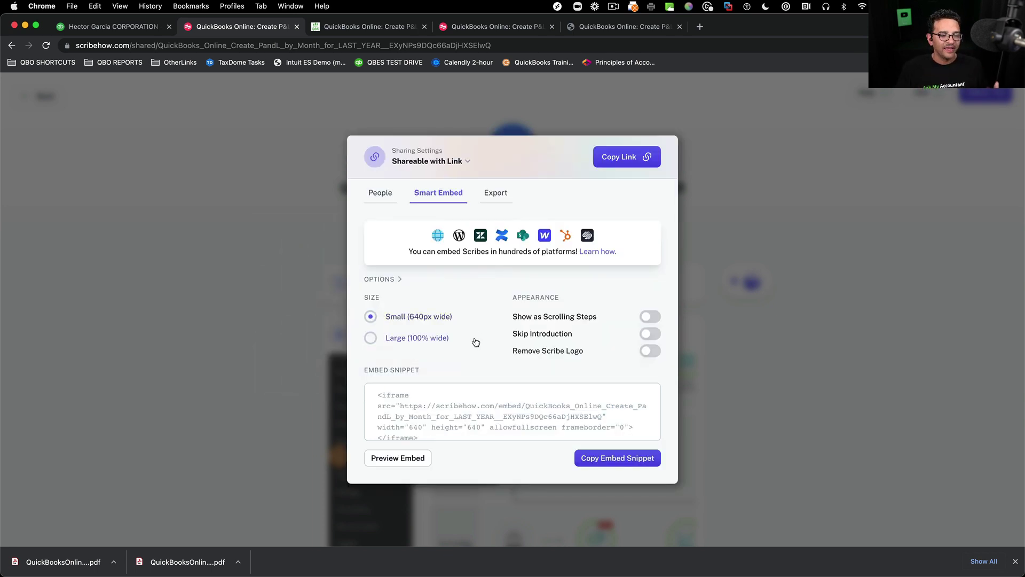
- Set the embed to Large (100% wide), enable Show as Scrolling Steps, Skip Introduction and Remove Scribe Logo, and copy the embed snippet
left_click(399, 340)
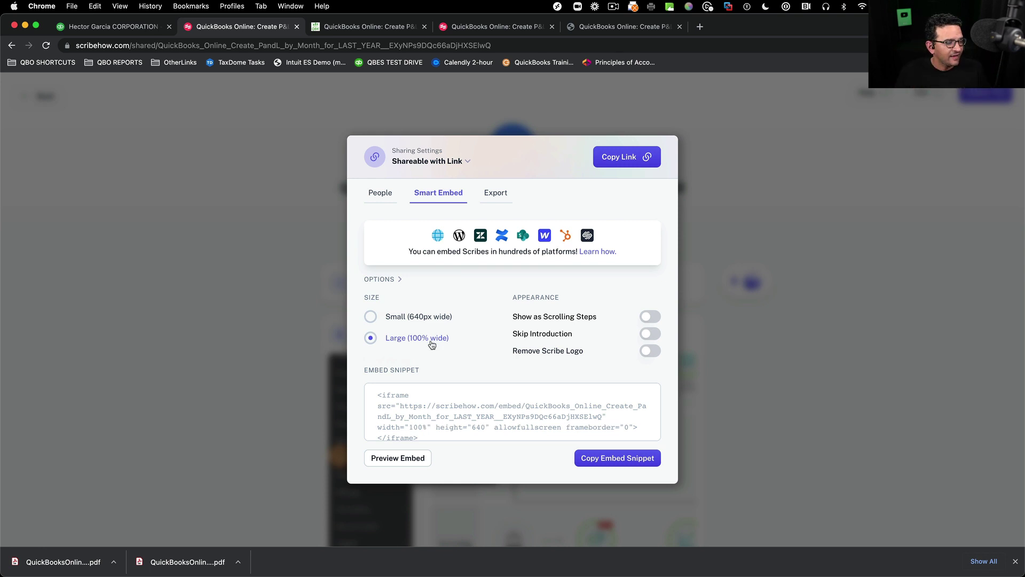
left_click_drag(515, 316, 580, 317)
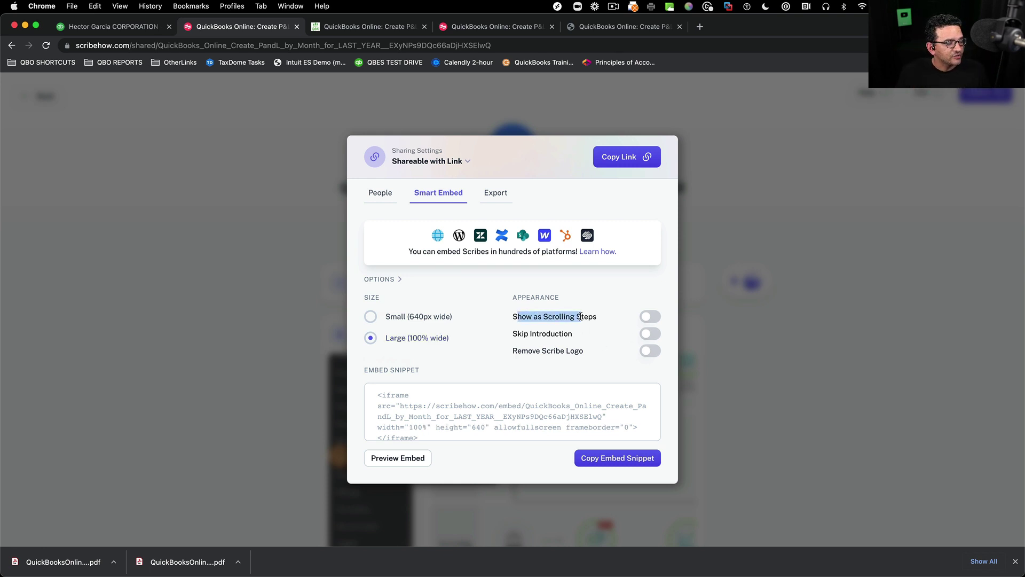
left_click(647, 317)
left_click(605, 319)
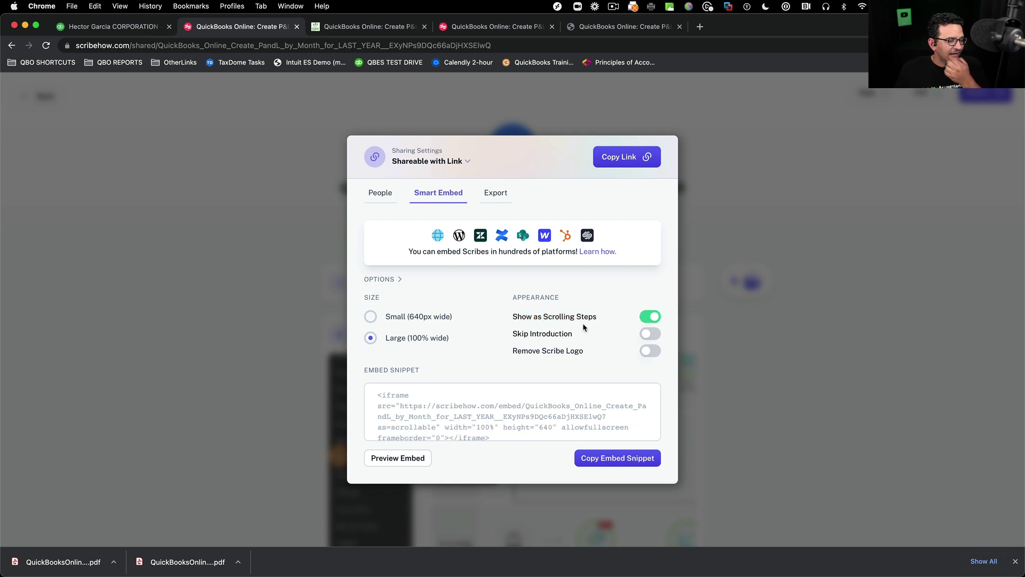
left_click(644, 334)
left_click(648, 350)
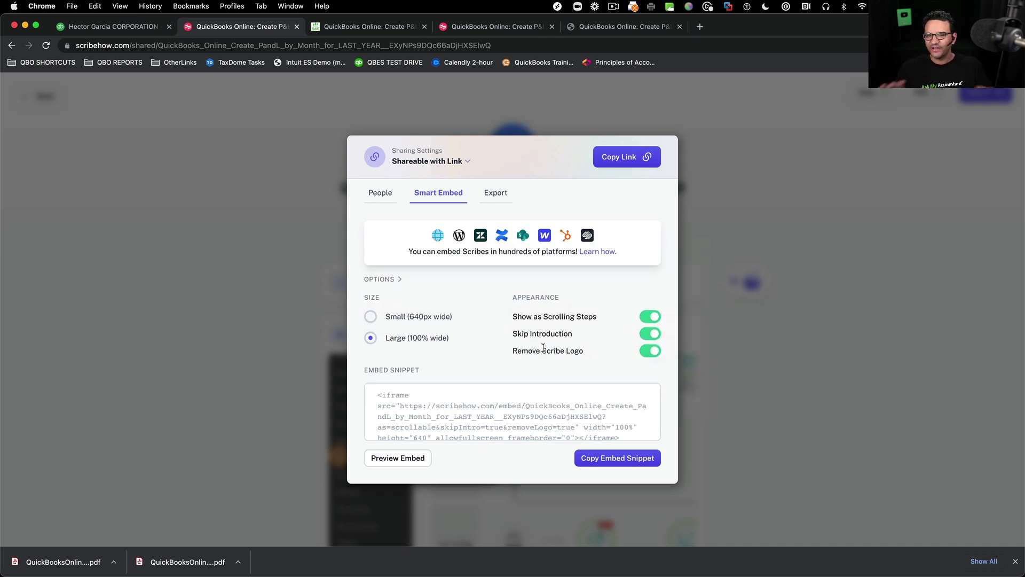
left_click(583, 458)
- Replace the iframe code in the WordPress iframe post's body with the newly copied embed snippet and update the post
left_click(368, 27)
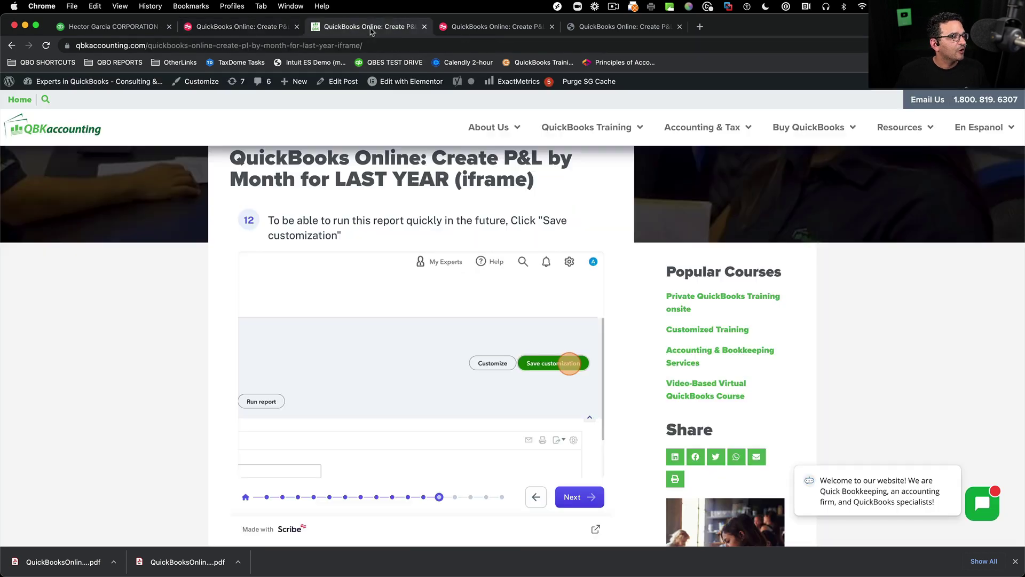
scroll(511, 228, "up", 5)
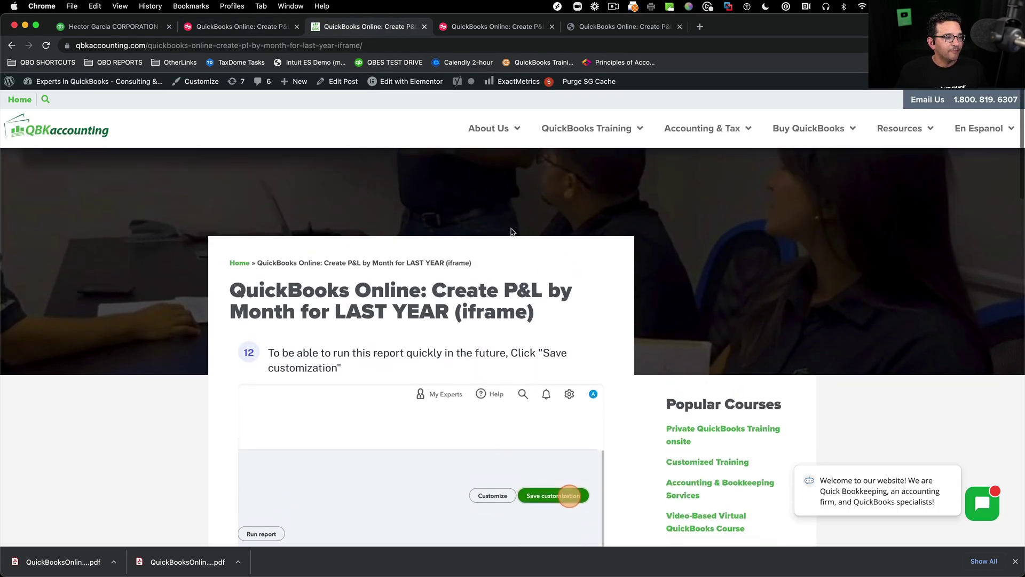
left_click(337, 85)
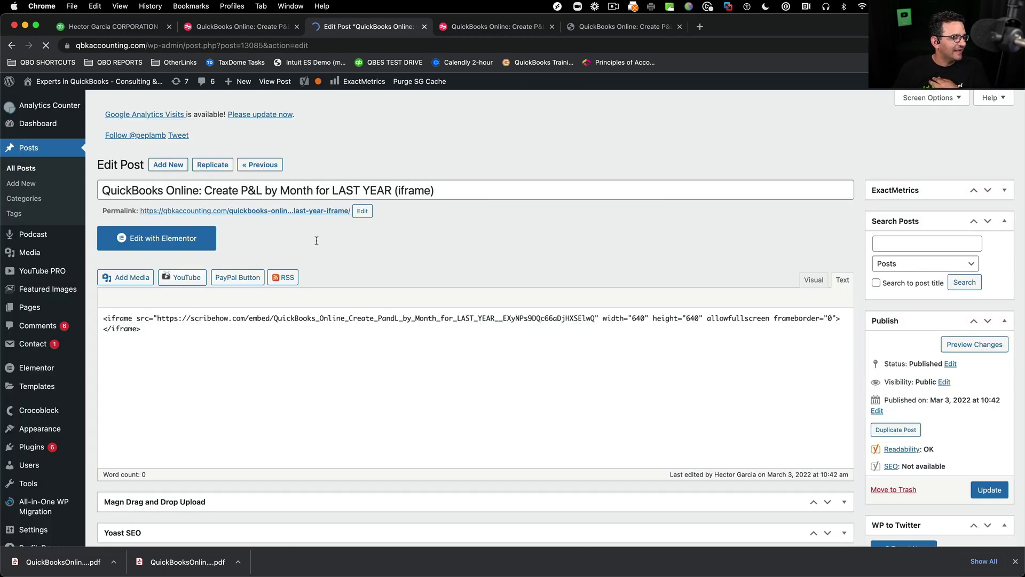
key("super+a")
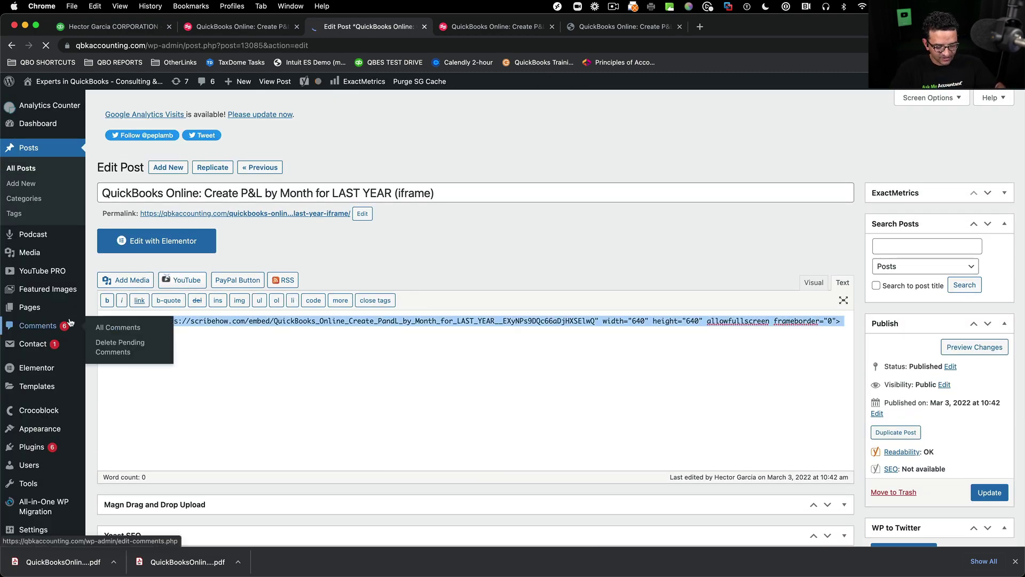
key("BackSpace")
right_click(142, 328)
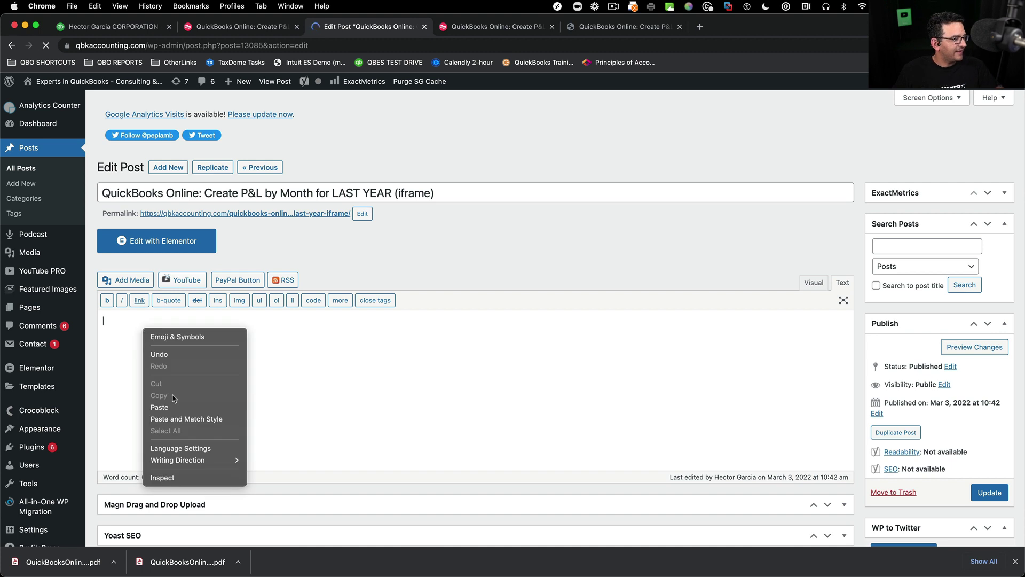
left_click(187, 406)
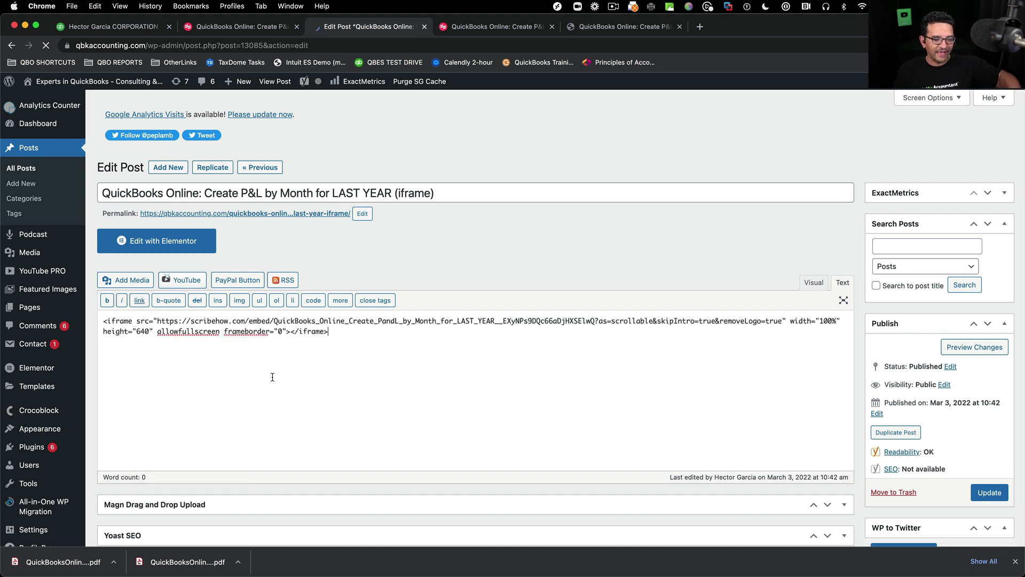
left_click(988, 492)
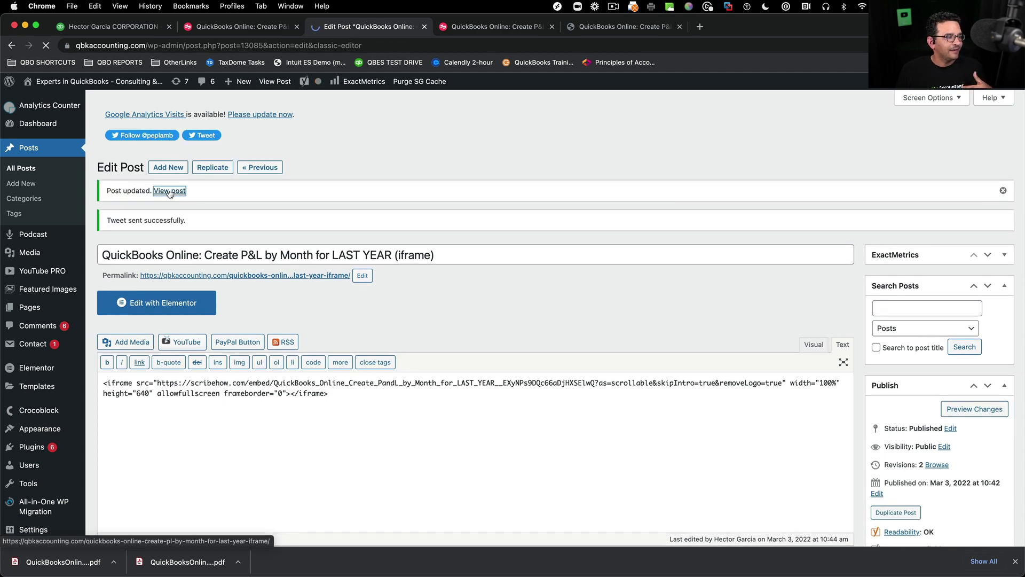
- View the updated live post and examine how the scrolling embedded guide is displayed through to step 16
left_click(170, 191)
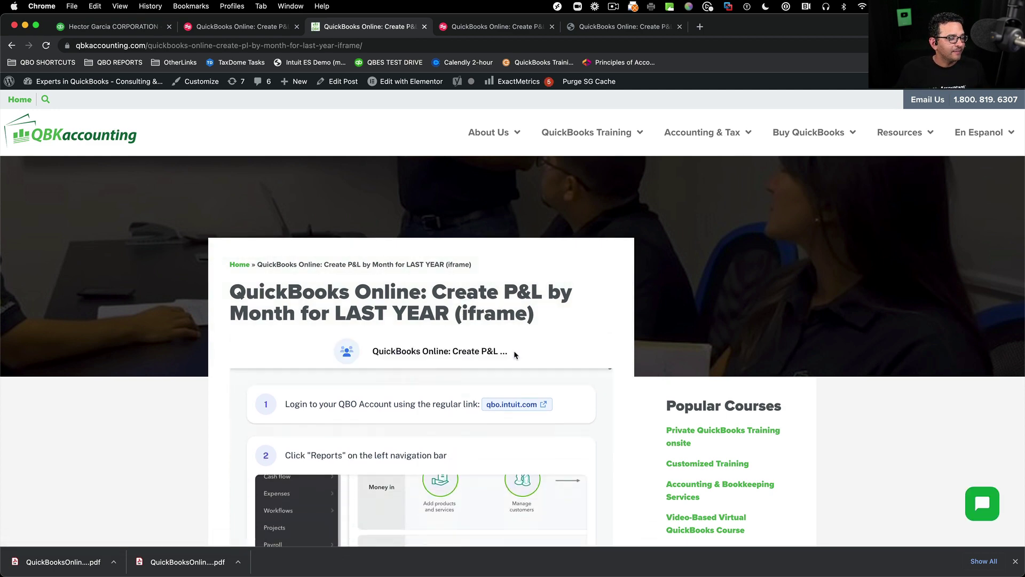
scroll(515, 354, "down", 3)
scroll(515, 355, "down", 10)
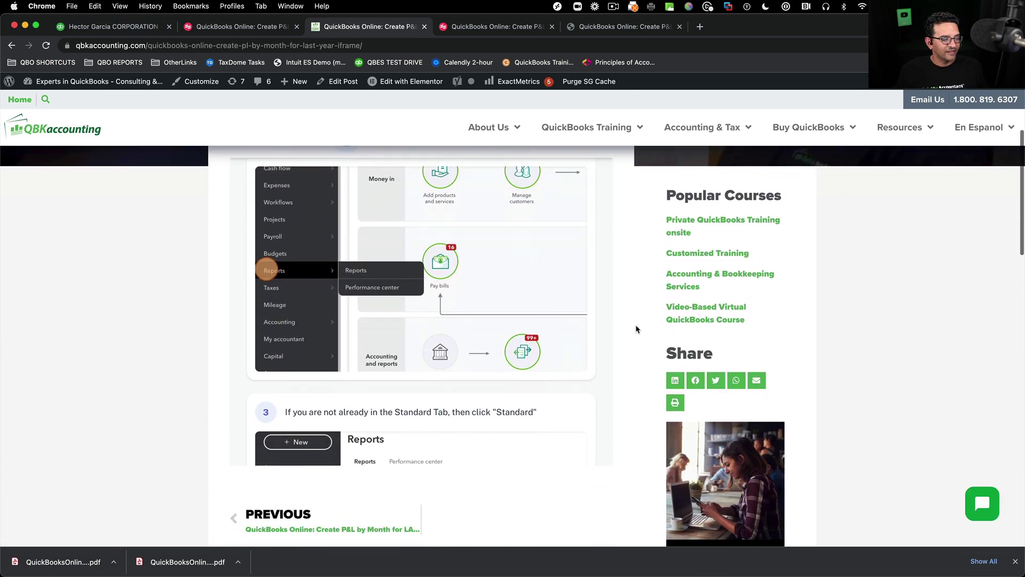
scroll(630, 323, "up", 2)
scroll(518, 336, "down", 10)
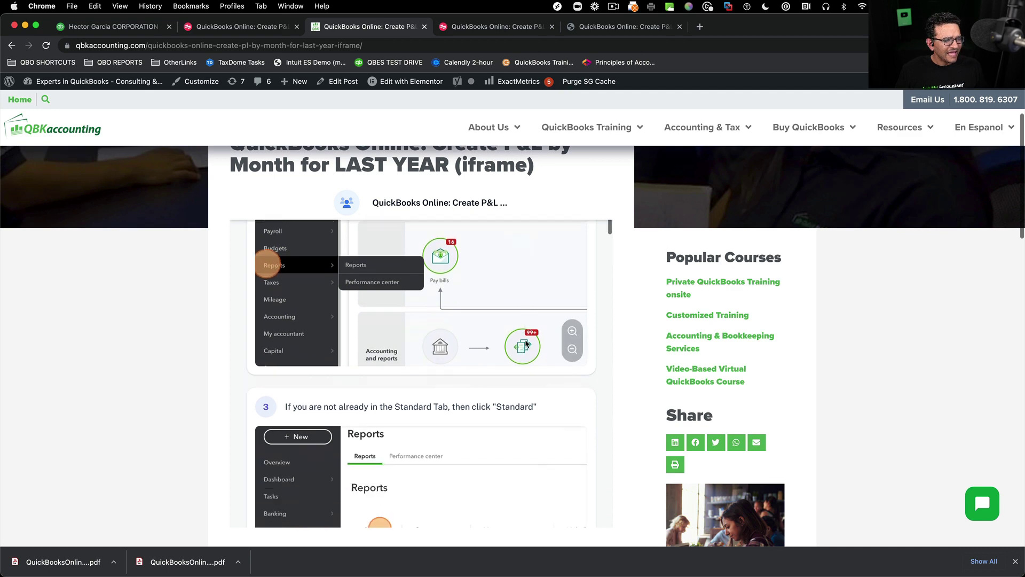
scroll(518, 335, "down", 15)
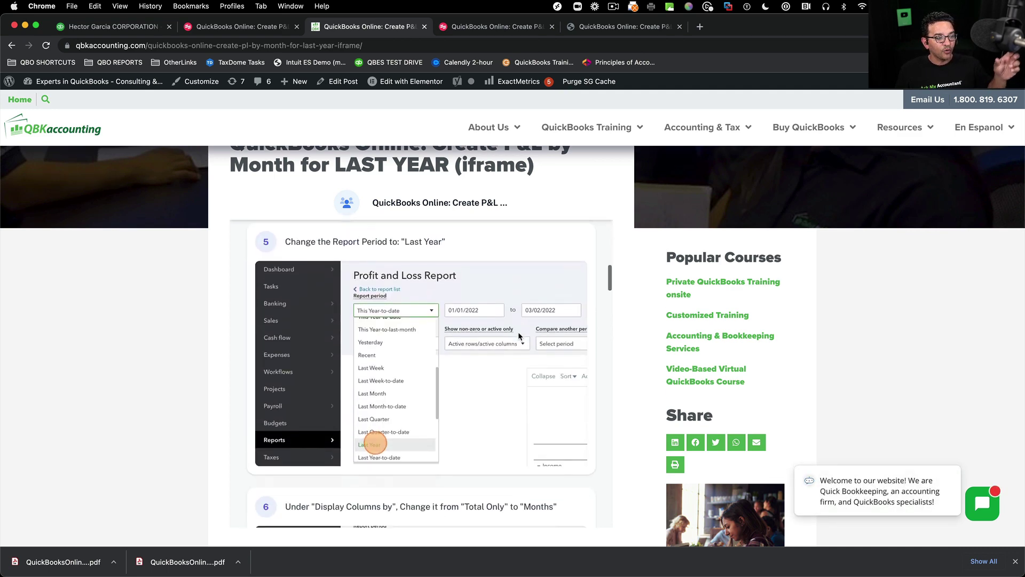
scroll(518, 336, "down", 20)
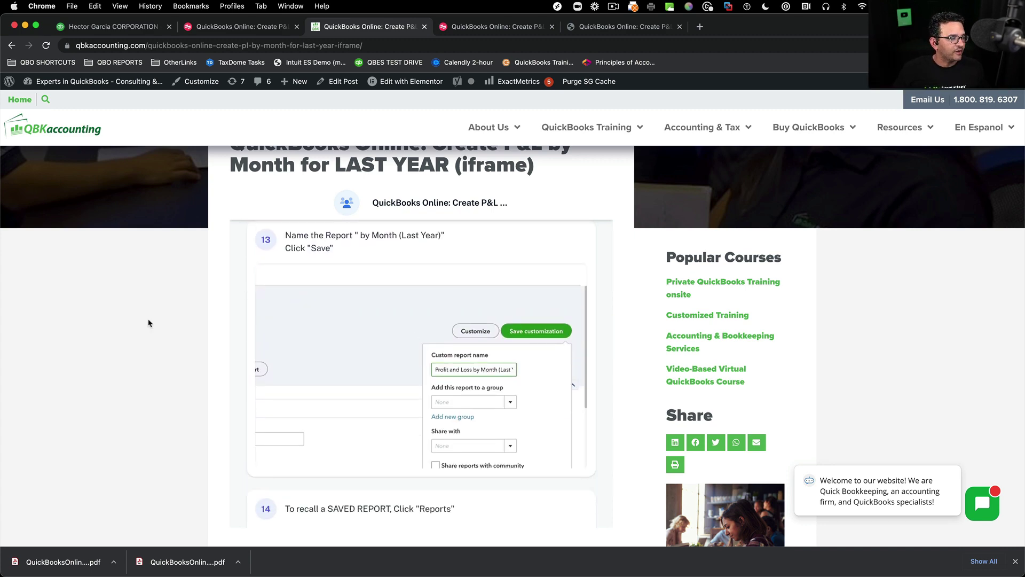
scroll(148, 315, "down", 10)
scroll(148, 319, "up", 10)
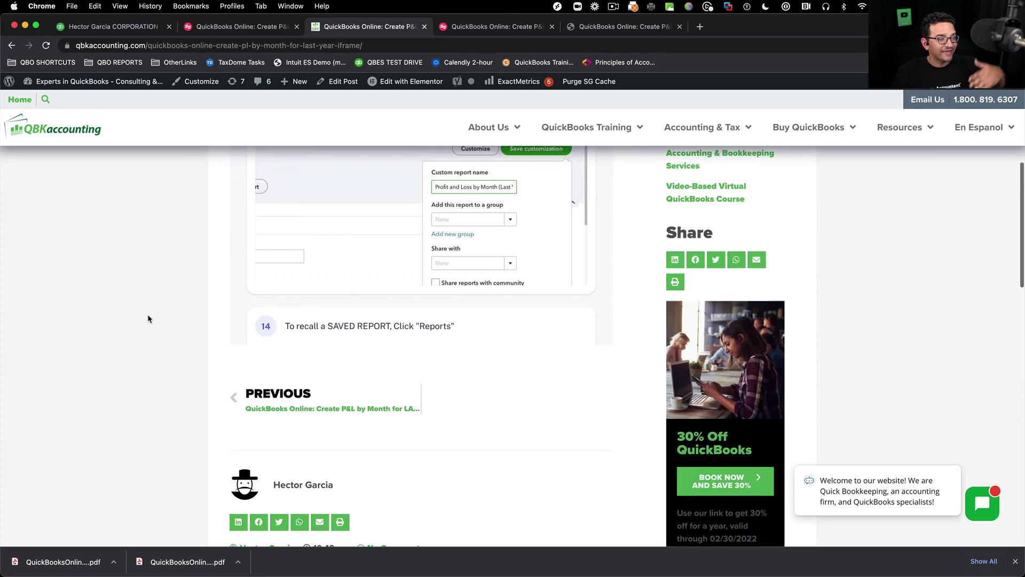
scroll(443, 305, "down", 3)
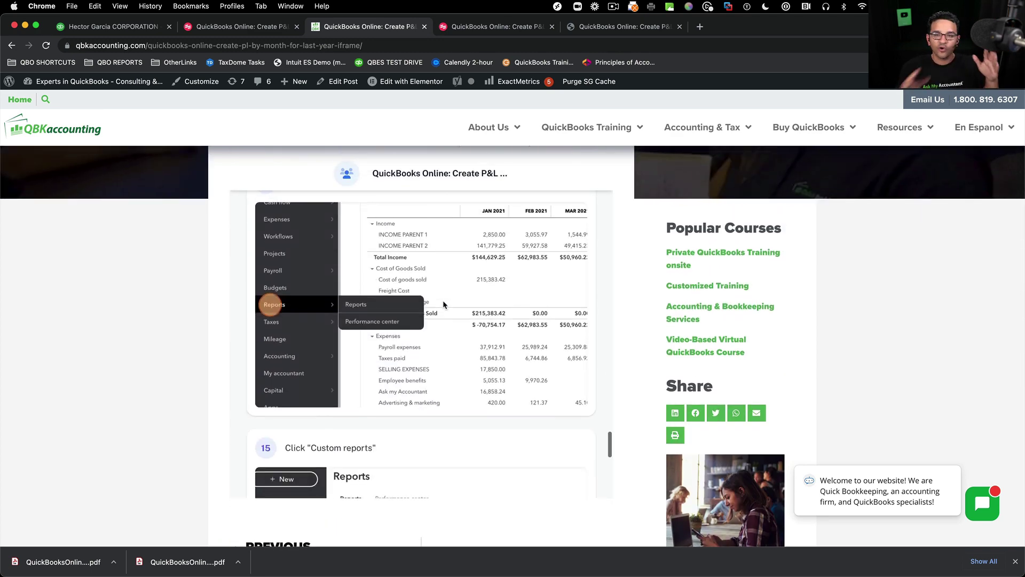
scroll(443, 300, "down", 8)
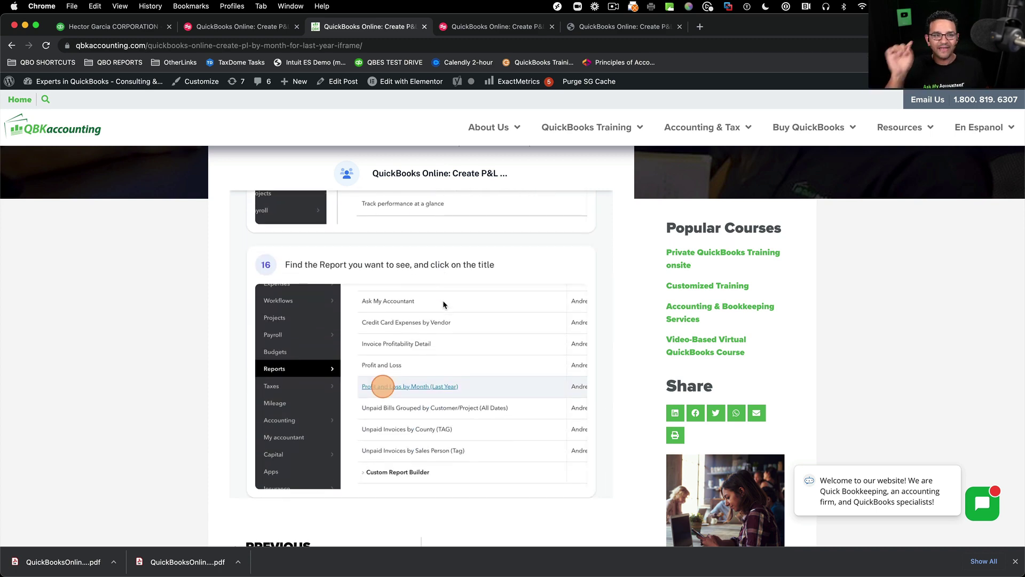
scroll(447, 303, "up", 1)
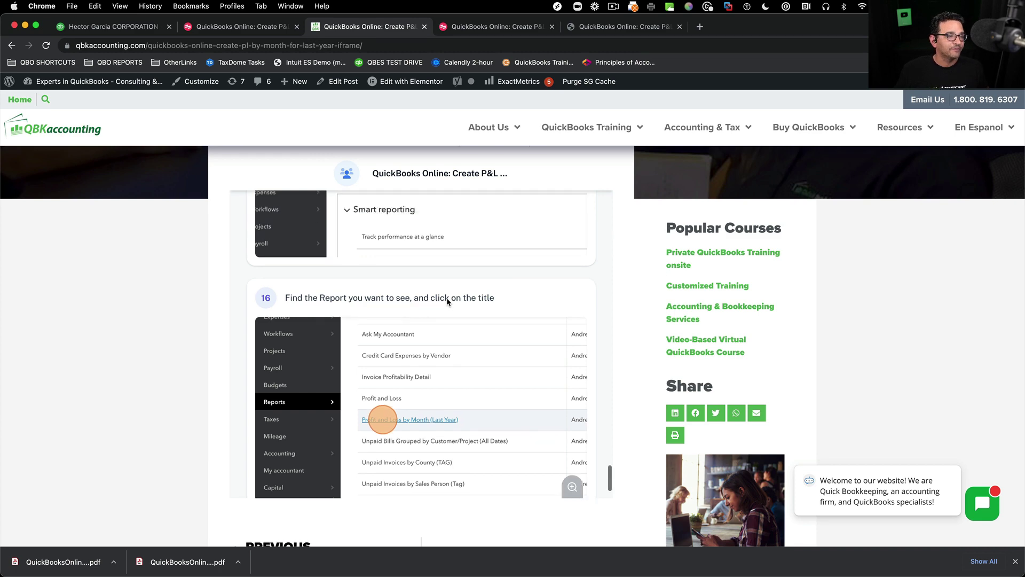
- Return to Scribe, leave the guide and its sharing settings, and open Scribe's pricing page
left_click(232, 28)
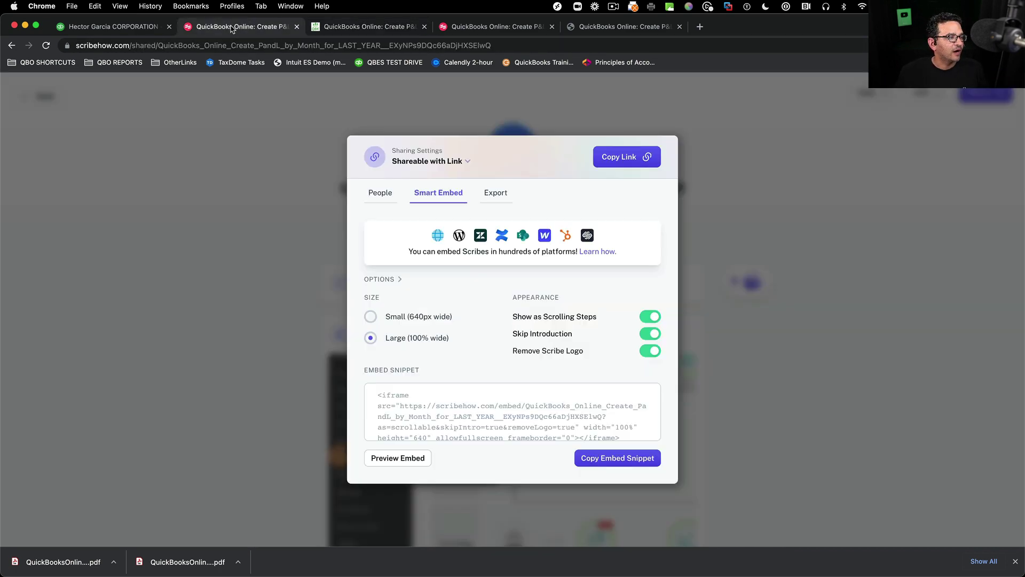
left_click(267, 230)
left_click(46, 97)
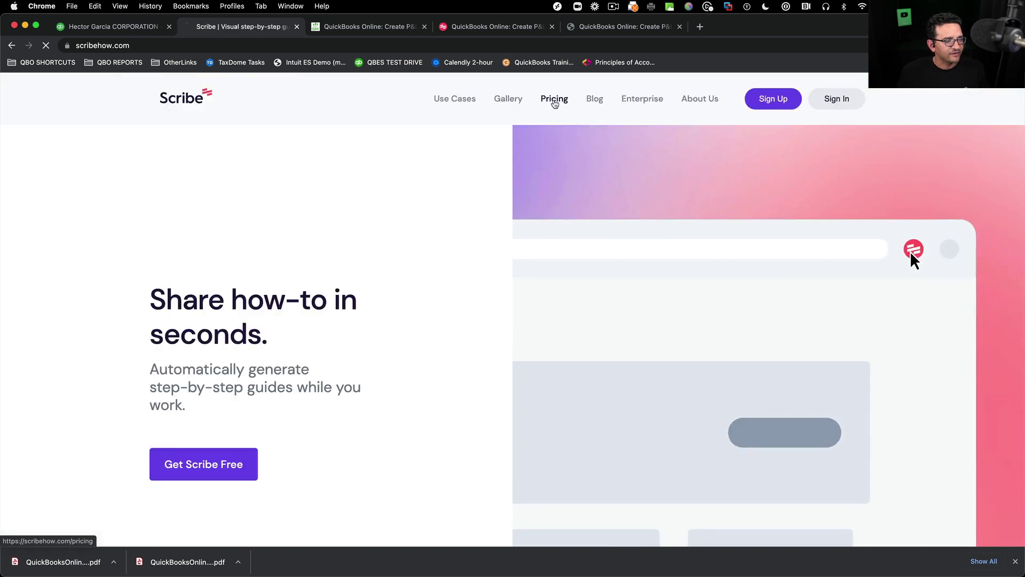
left_click(554, 99)
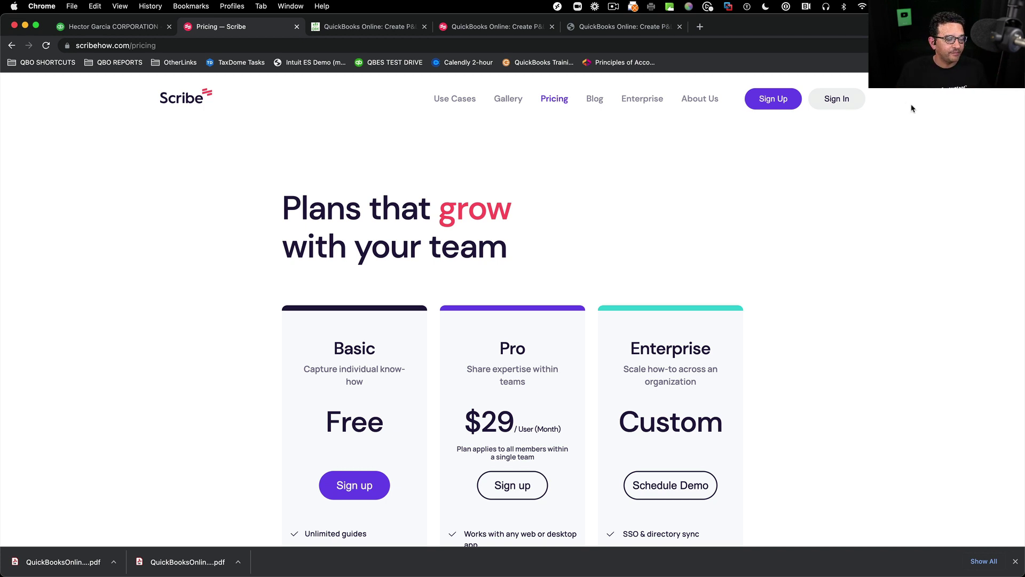
- Examine the features included in Scribe's Basic plan, from unlimited guides to link and embed sharing
scroll(724, 302, "down", 5)
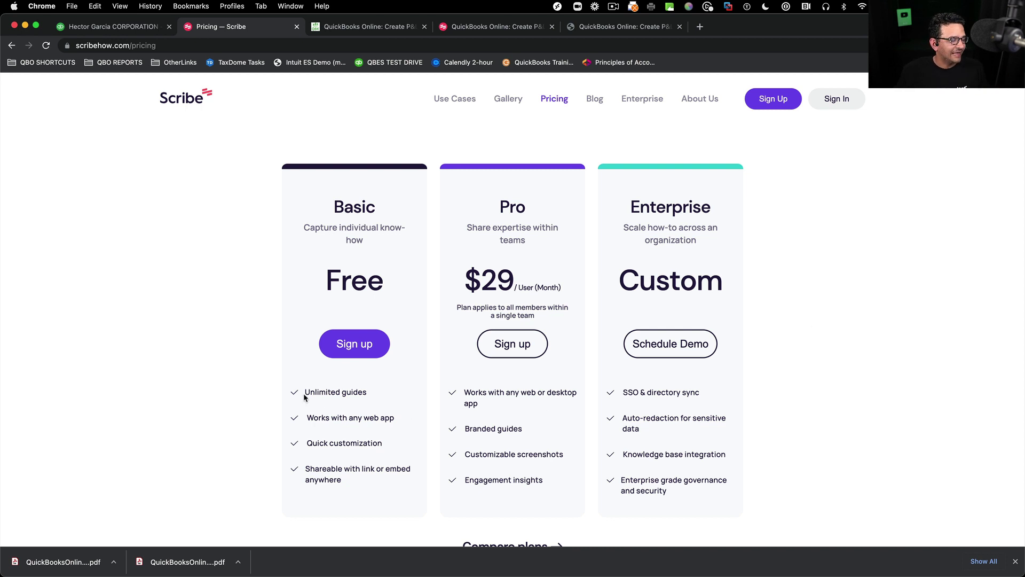
left_click_drag(305, 396, 379, 411)
left_click_drag(308, 417, 395, 418)
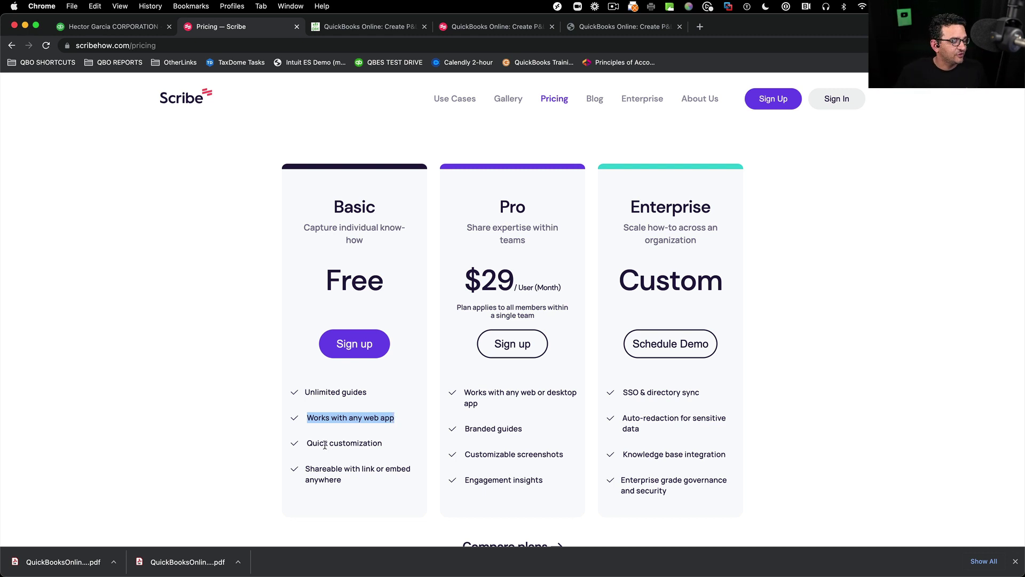
left_click_drag(325, 444, 394, 451)
left_click_drag(351, 481, 307, 468)
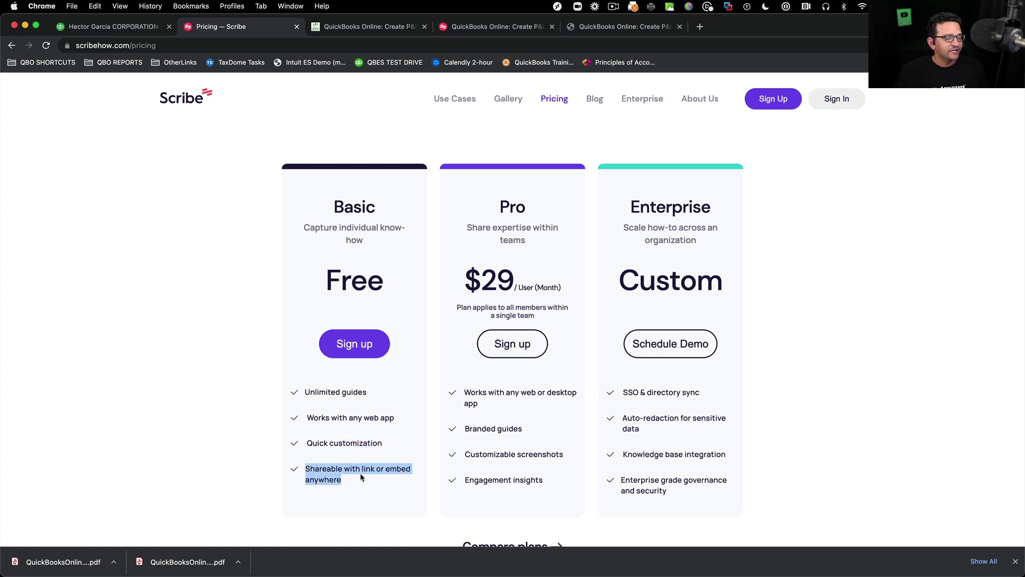
scroll(360, 477, "down", 1)
scroll(359, 475, "up", 1)
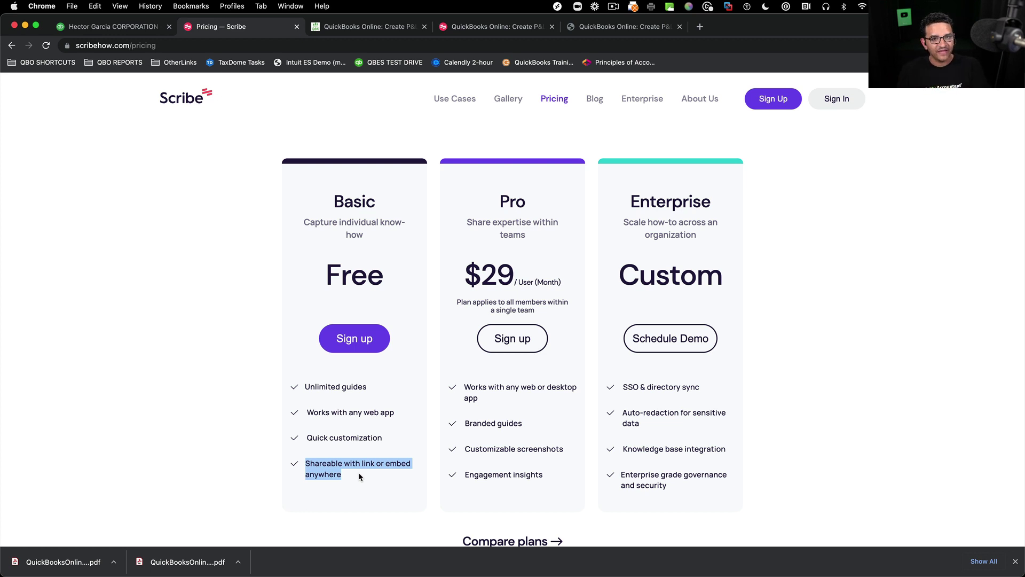
- Examine the Pro plan's features, including desktop app support and branded guides, and compare them with the Enterprise plan
left_click(479, 398)
left_click_drag(479, 399, 463, 386)
left_click_drag(524, 423, 479, 422)
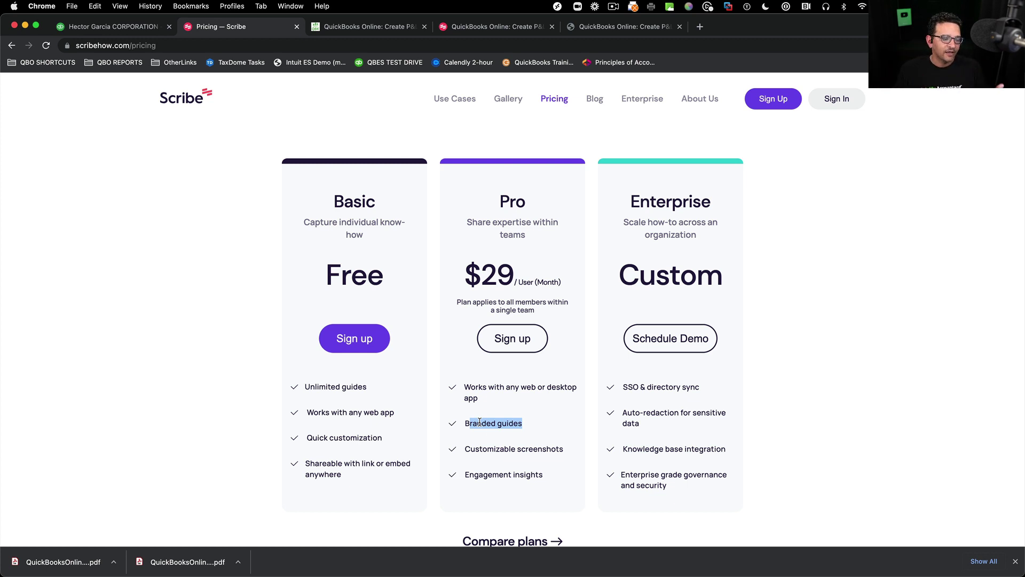
left_click_drag(475, 450, 556, 451)
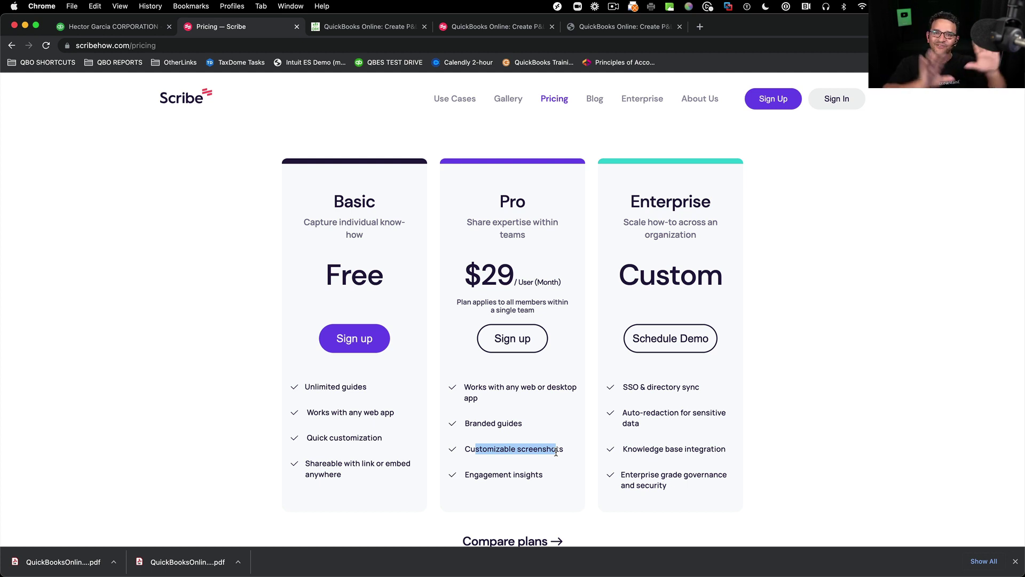
scroll(556, 451, "down", 1)
left_click_drag(544, 460, 466, 459)
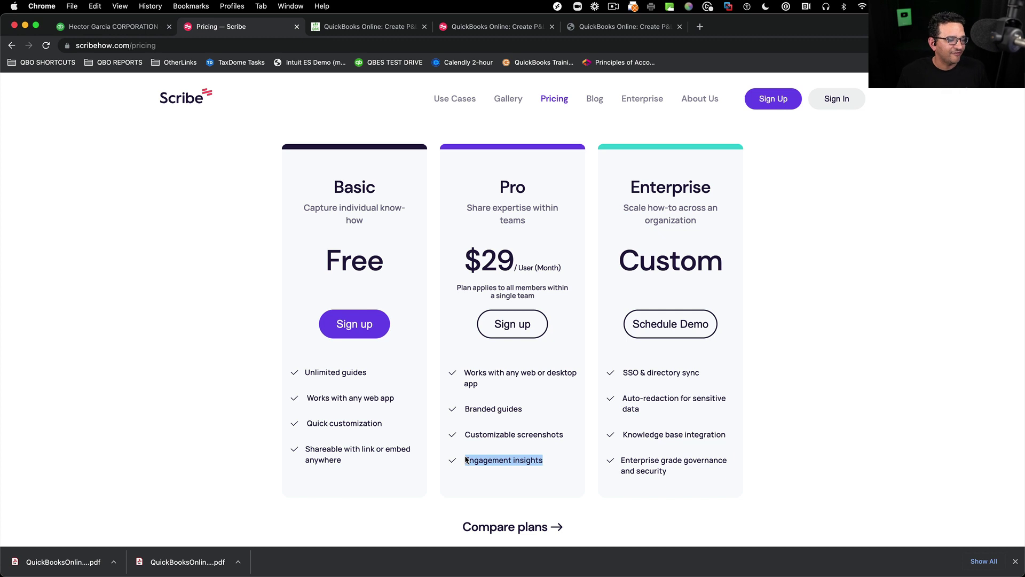
left_click(653, 188)
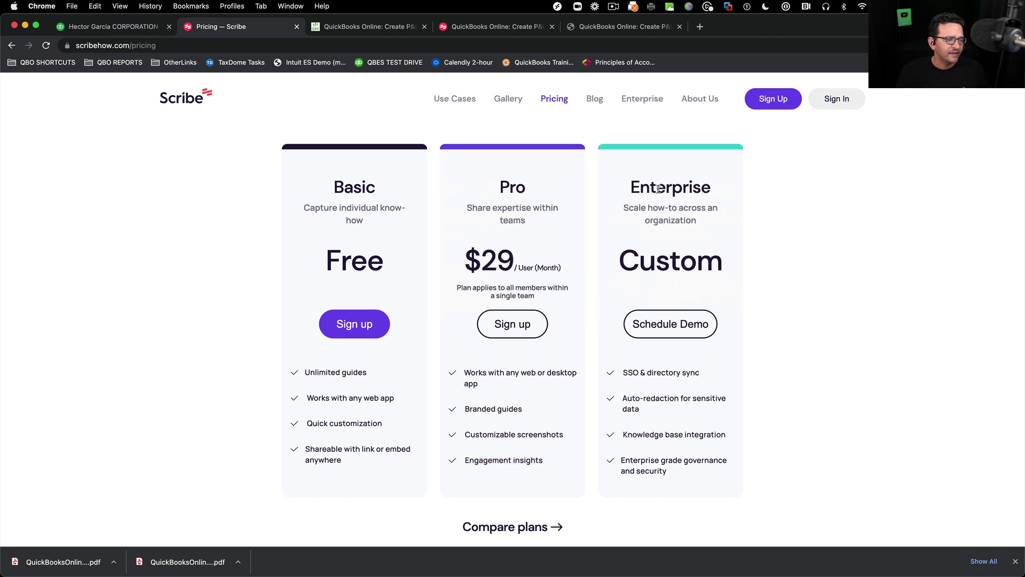
scroll(659, 198, "down", 1)
scroll(660, 214, "up", 1)
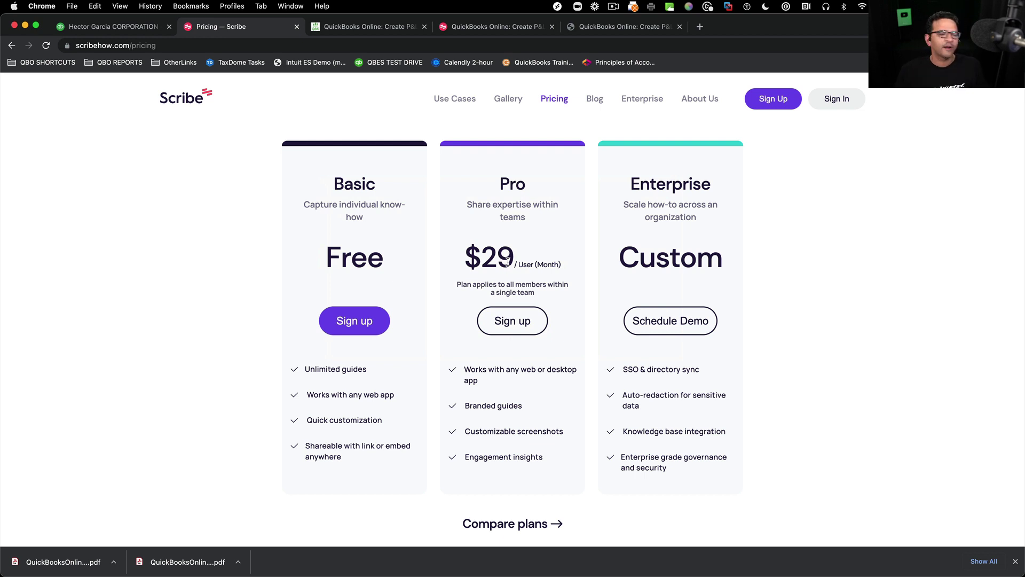
left_click_drag(546, 370, 580, 381)
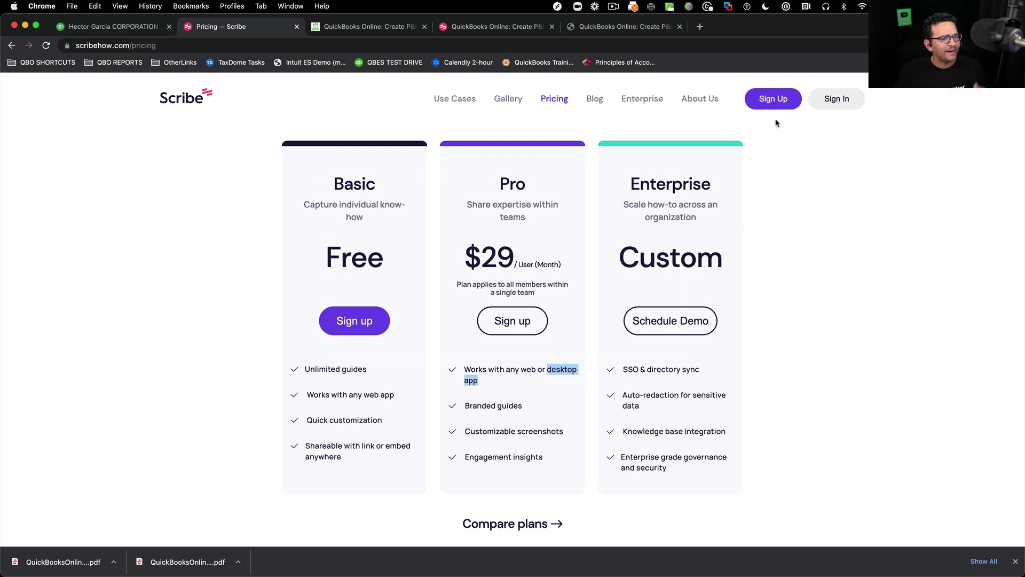
- Sign in to Scribe with the firm's Google account to reach the workspace dashboard
left_click(833, 99)
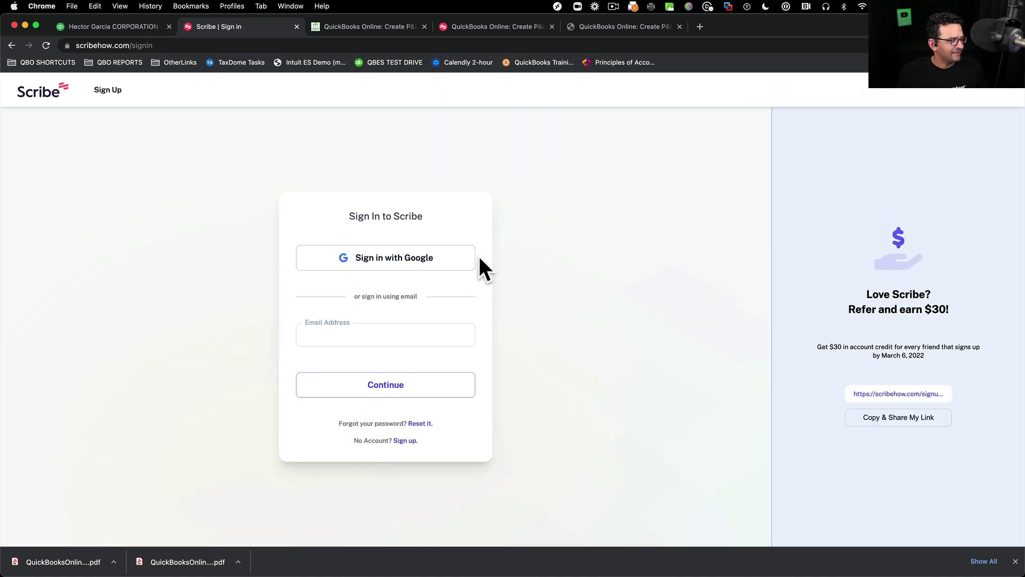
left_click(388, 261)
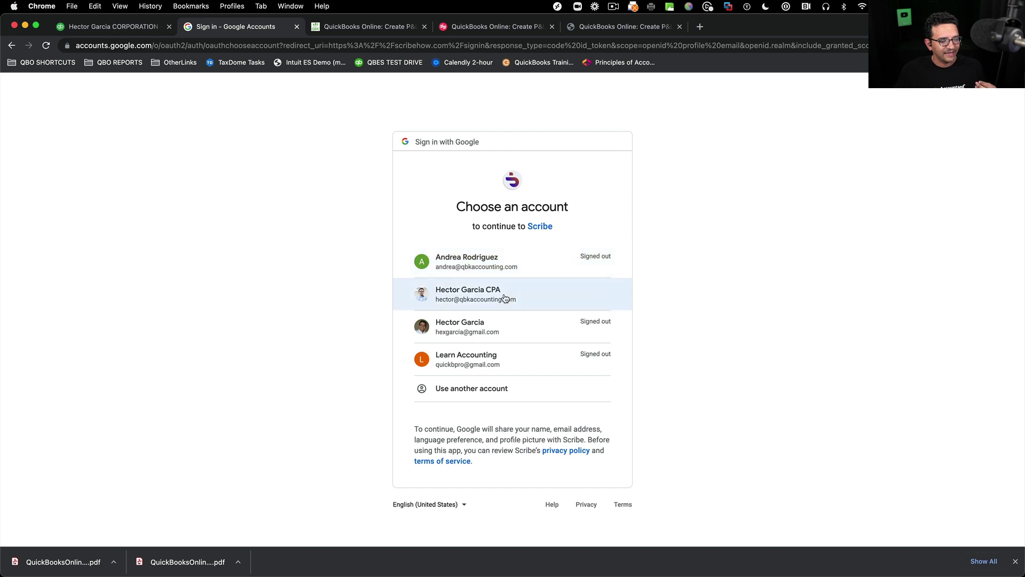
left_click(504, 293)
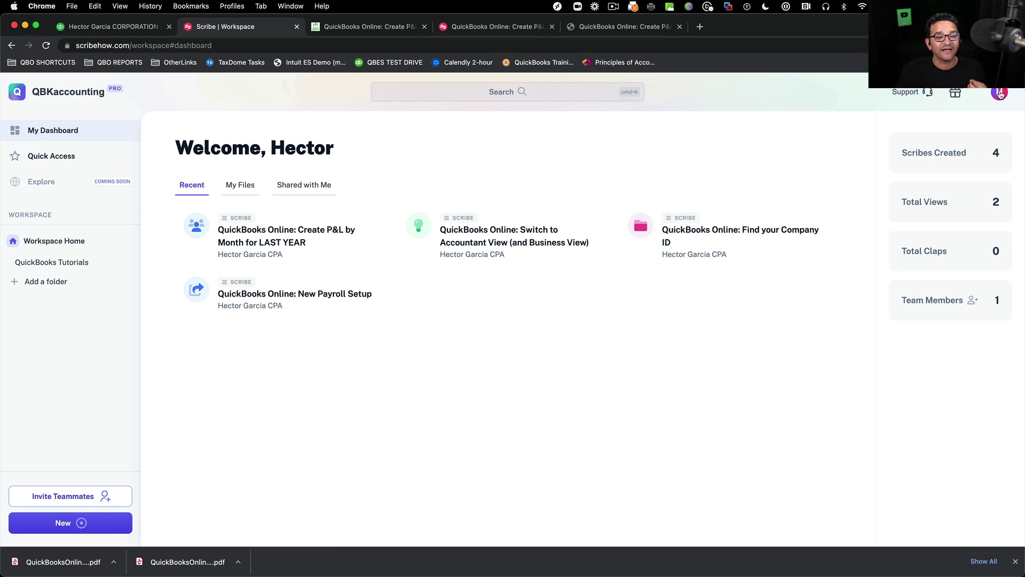
- Open Scribe's Desktop App page from the account options and download the desktop recorder for Mac
left_click(999, 92)
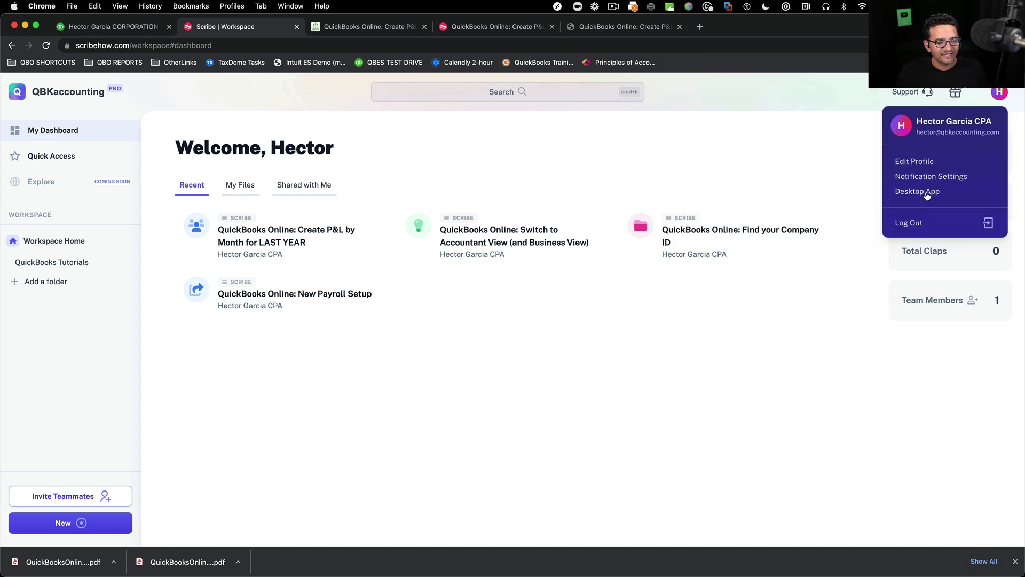
left_click(926, 195)
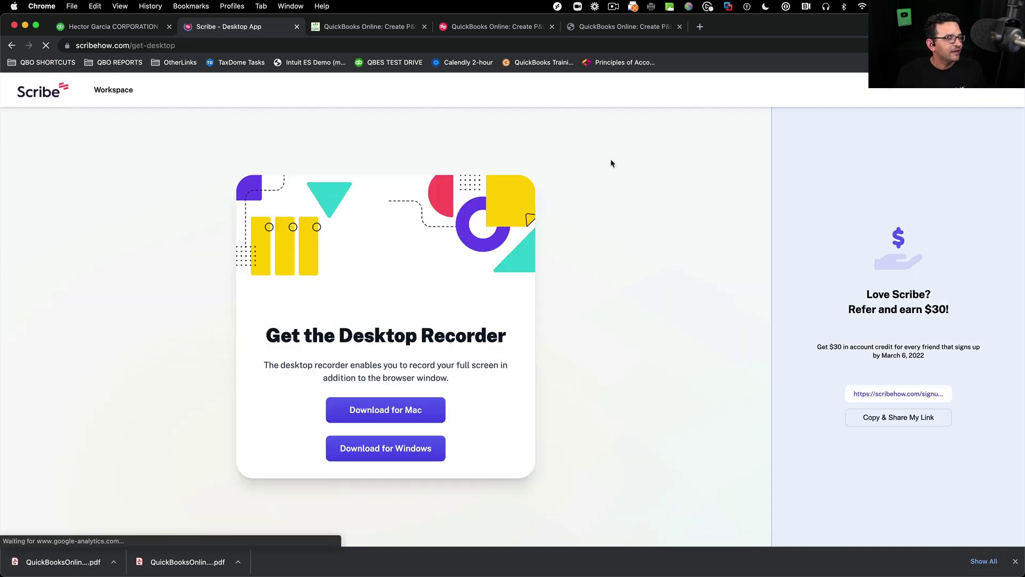
left_click(394, 417)
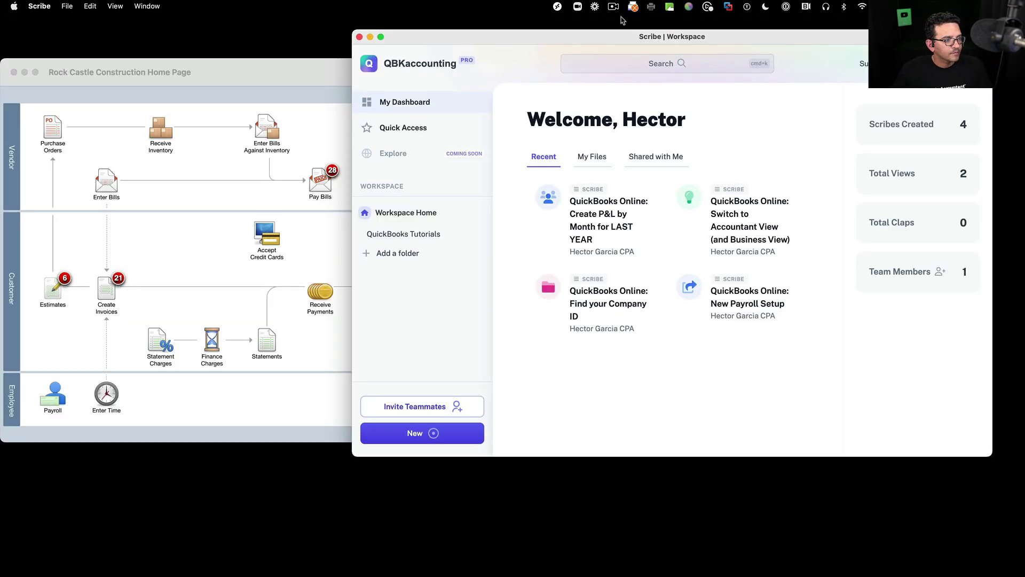
- Arrange the QuickBooks home page window and the Scribe desktop app window so both can be seen
left_click(289, 66)
left_click_drag(249, 66, 254, 72)
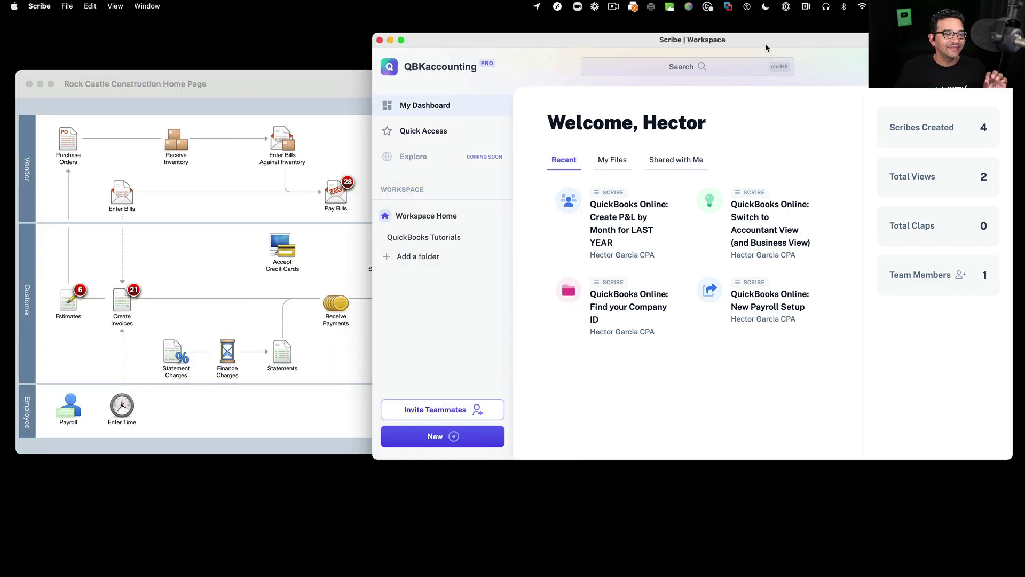
mouse_move(765, 43)
left_mouse_down()
mouse_move(776, 51)
mouse_move(760, 51)
left_mouse_up()
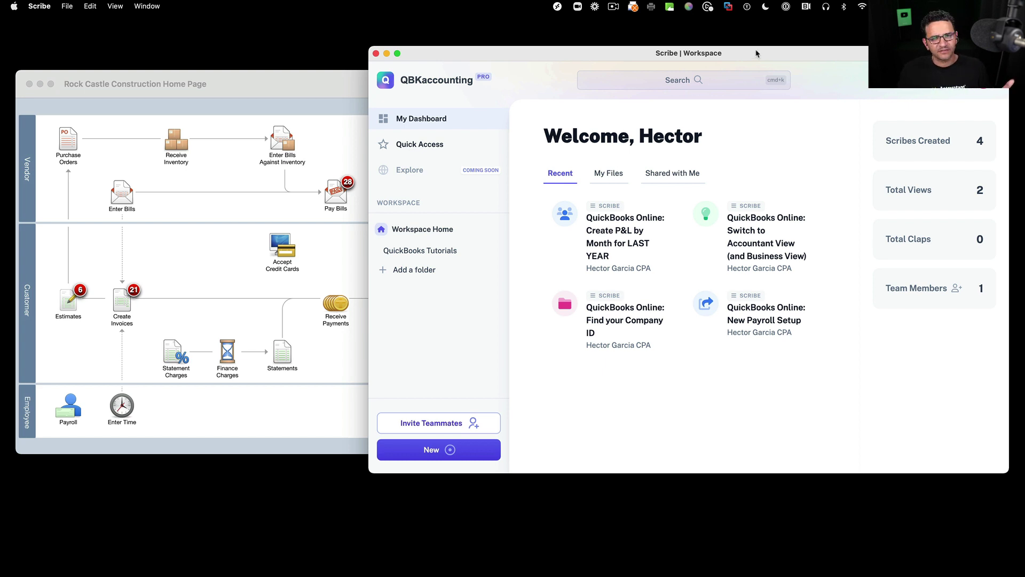
- Start a new full desktop recording of Screen 2 in the Scribe desktop app
left_click(433, 452)
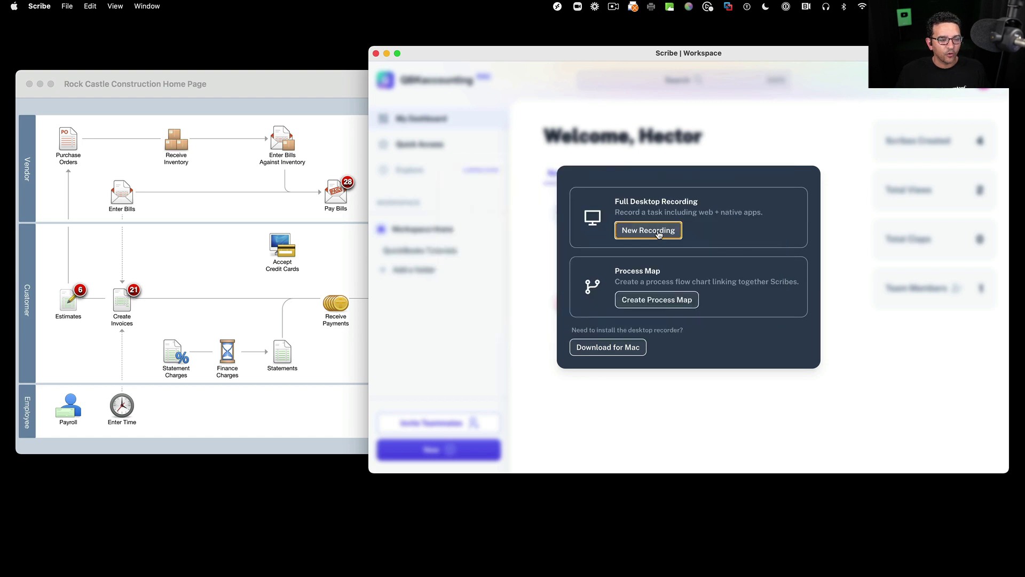
left_click(597, 227)
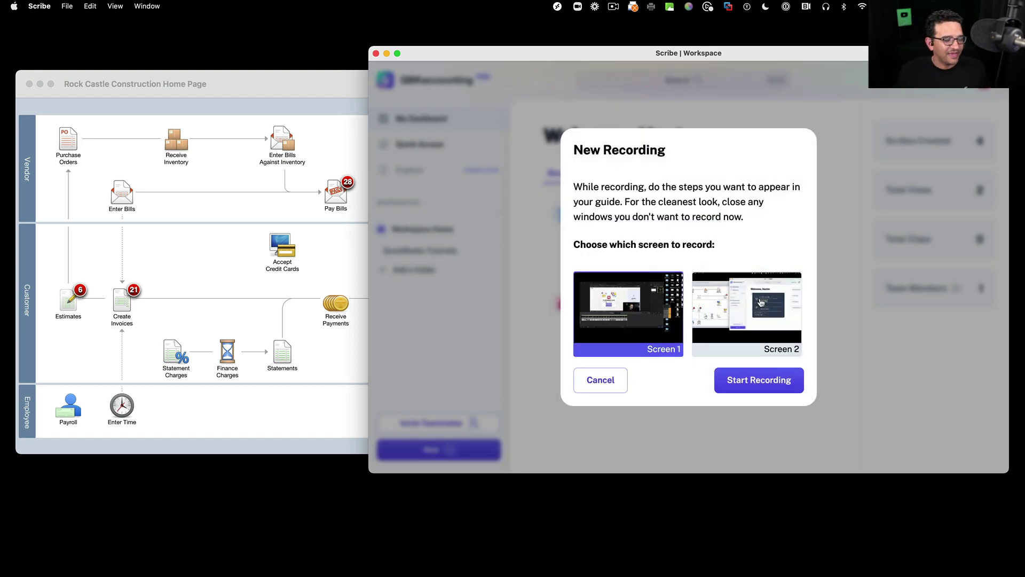
left_click(701, 295)
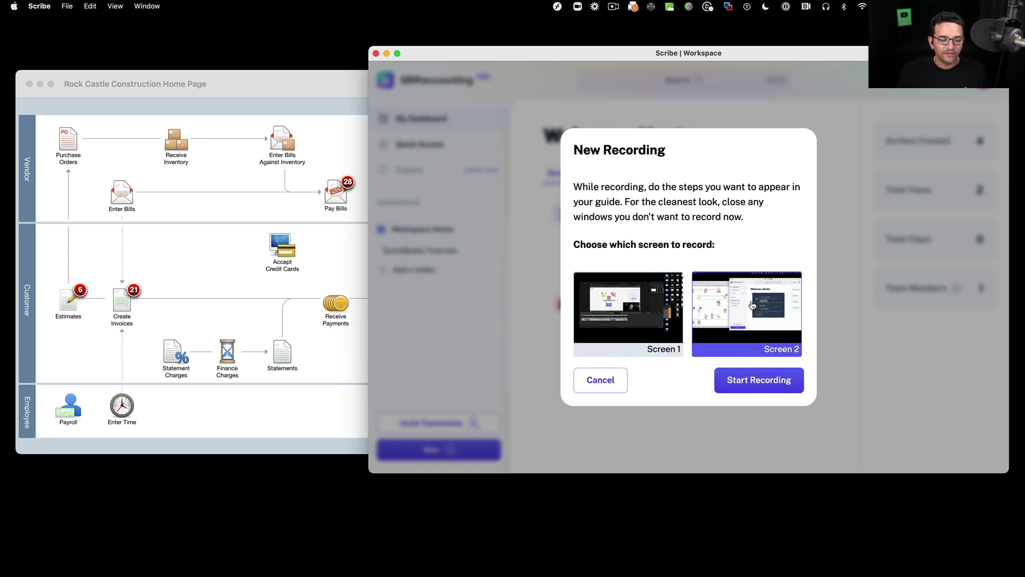
left_click(763, 383)
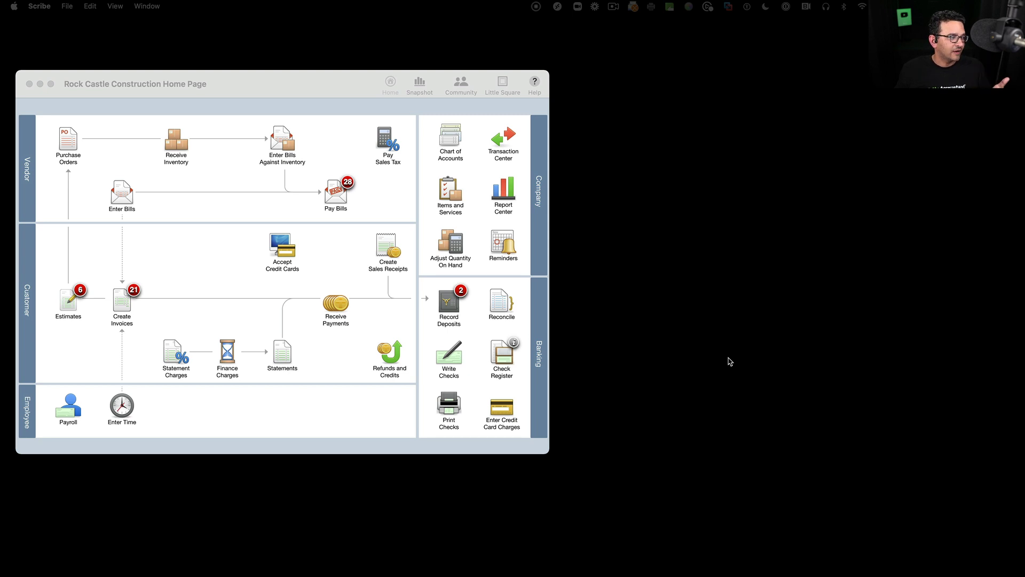
- Switch to QuickBooks, run the Profit and Loss Standard report from the Company & Financial reports, and reposition its window
left_click(236, 82)
left_click_drag(236, 81, 225, 71)
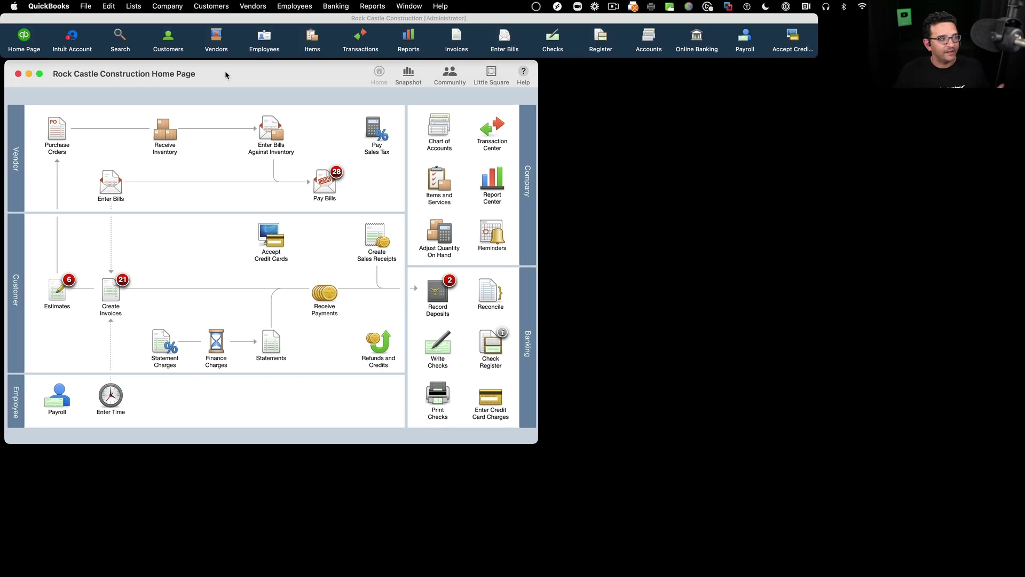
left_click(373, 6)
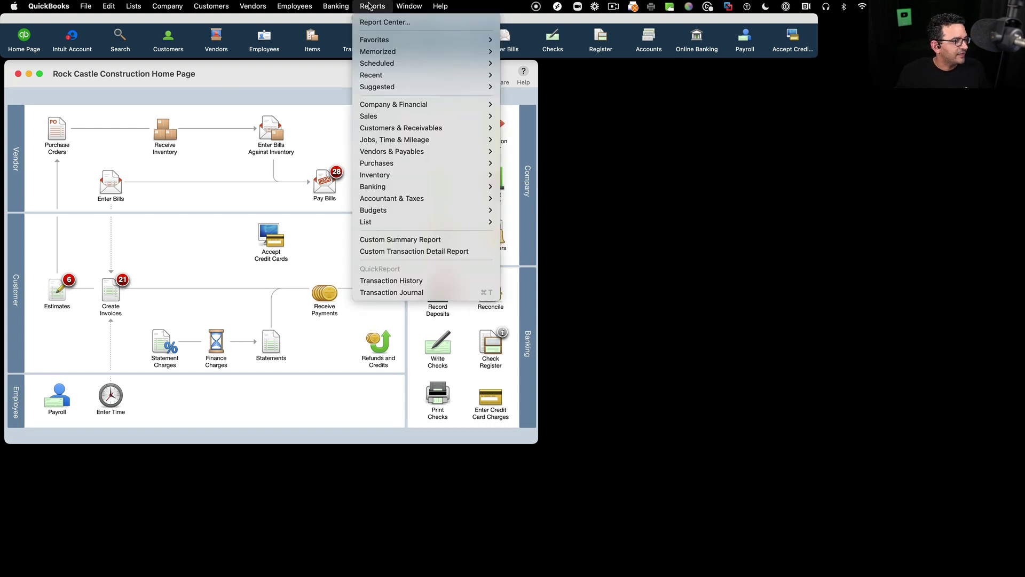
mouse_move(389, 104)
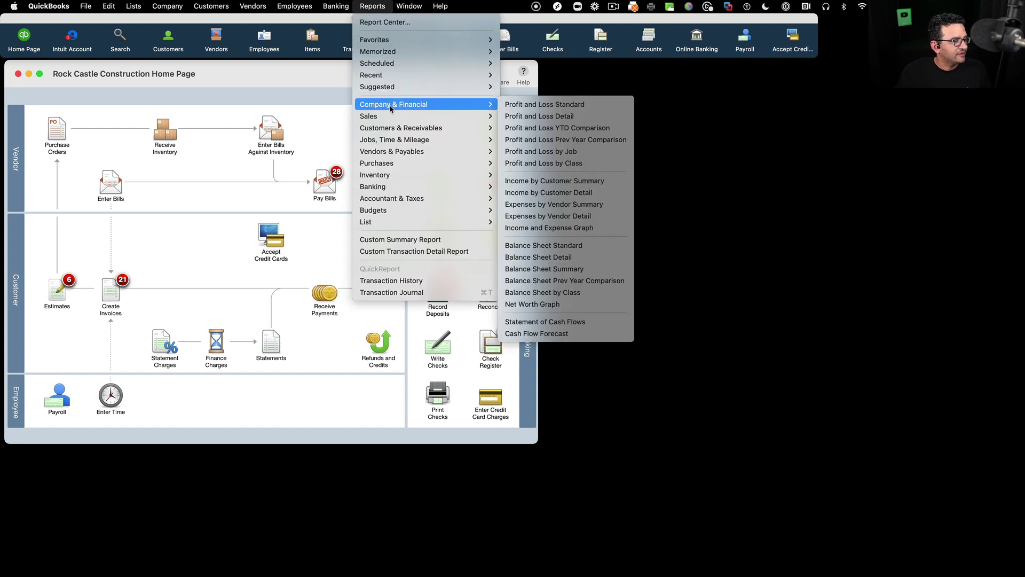
left_click(551, 106)
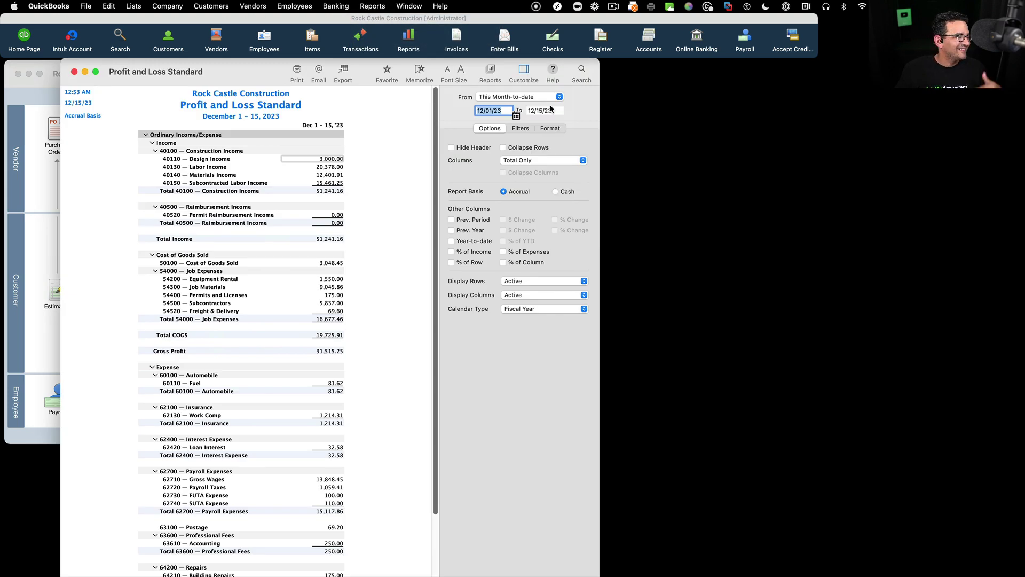
left_click_drag(199, 75, 164, 75)
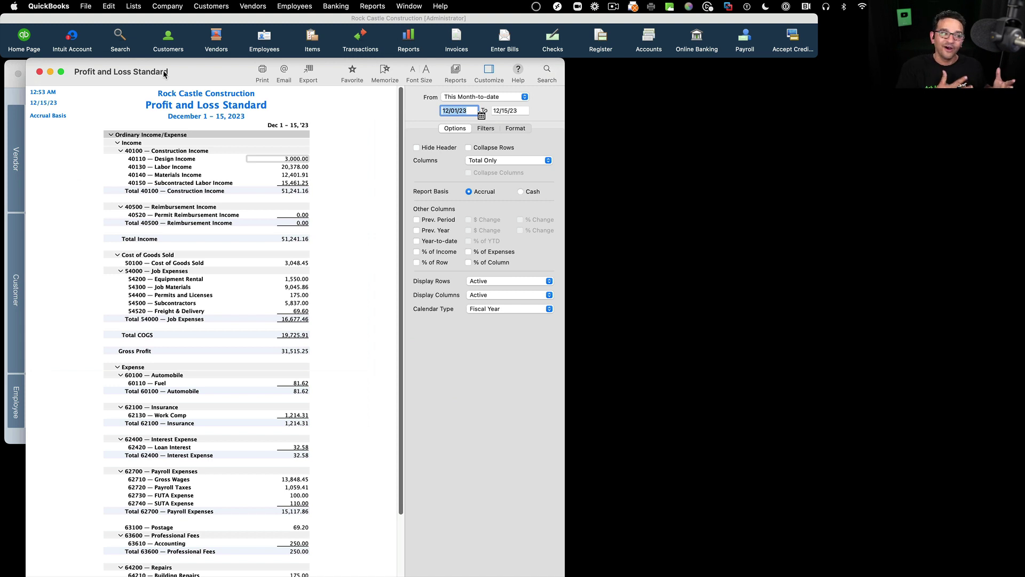
- Set the Profit and Loss report's period to Last Fiscal Year, show columns by Month, and collapse the rows
left_click(454, 97)
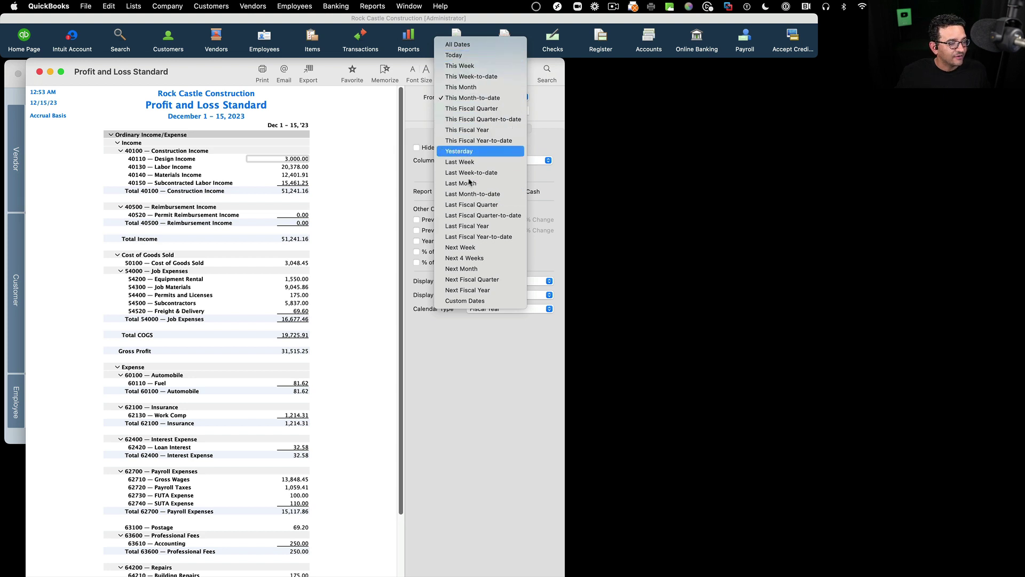
left_click(473, 227)
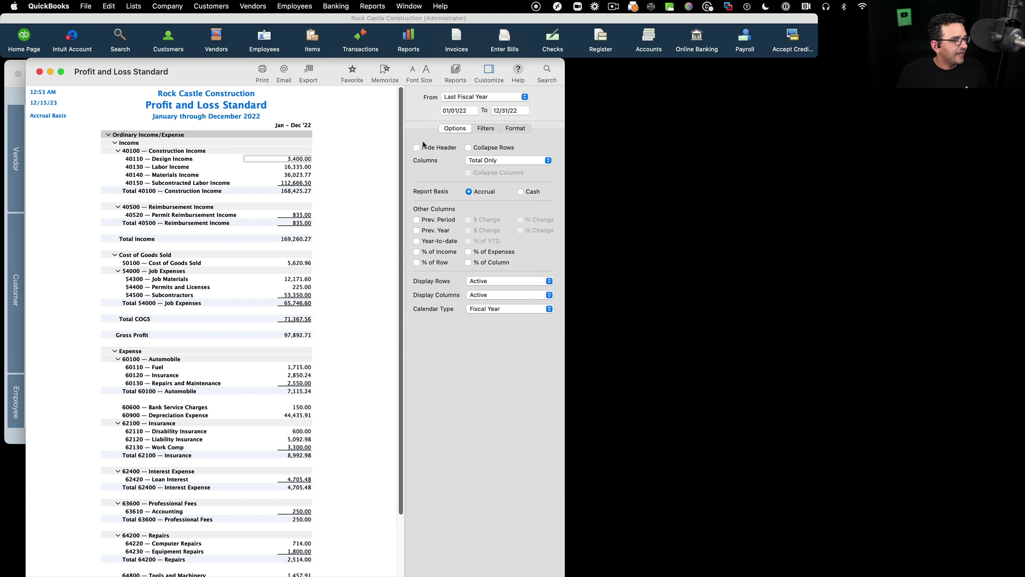
left_click(502, 161)
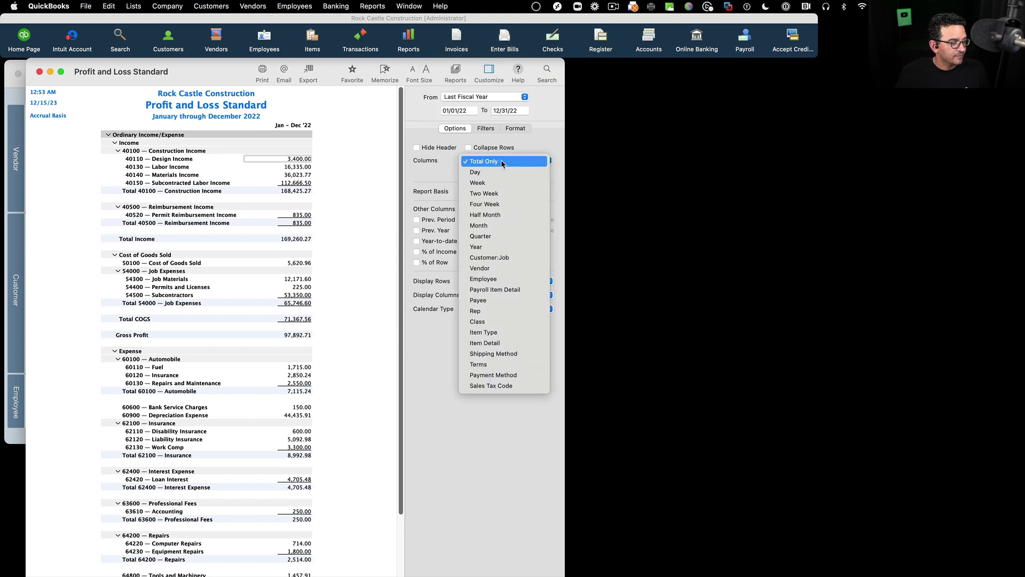
left_click(490, 226)
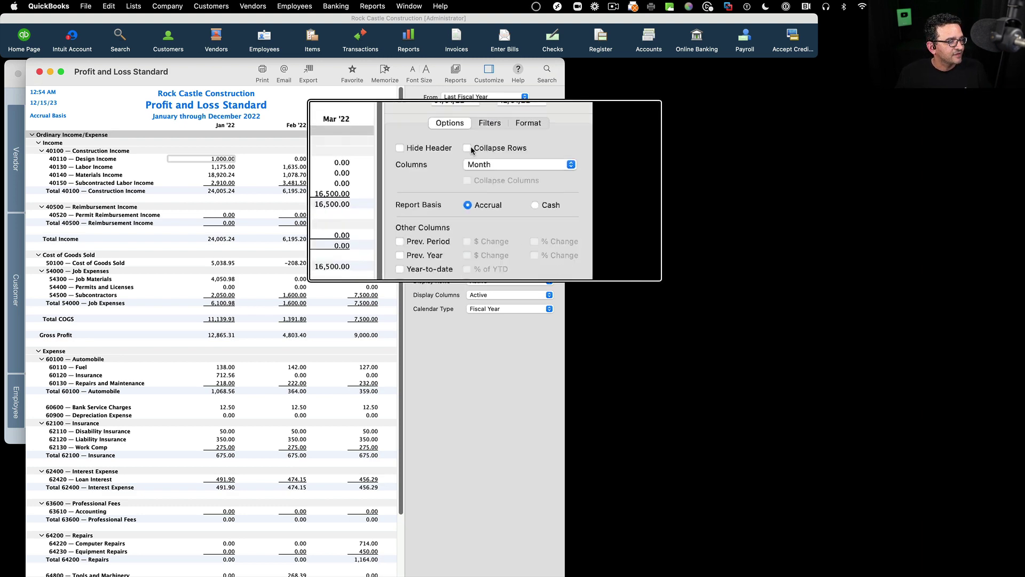
left_click(470, 148)
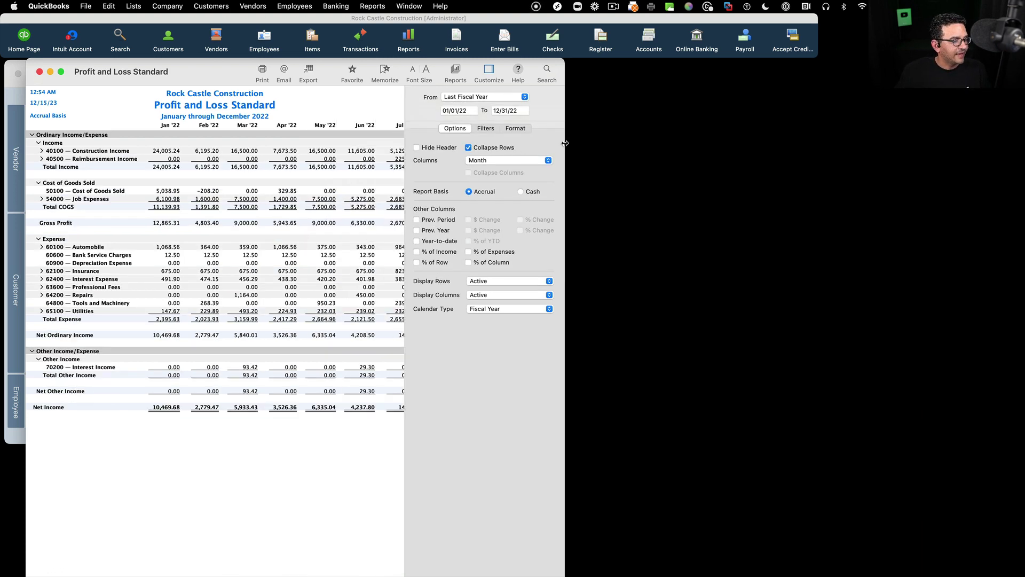
- Widen the Profit and Loss report window to fit every month column and memorize the report as "Profit and Loss by Month (LAST YEAR)"
left_click_drag(565, 143, 865, 144)
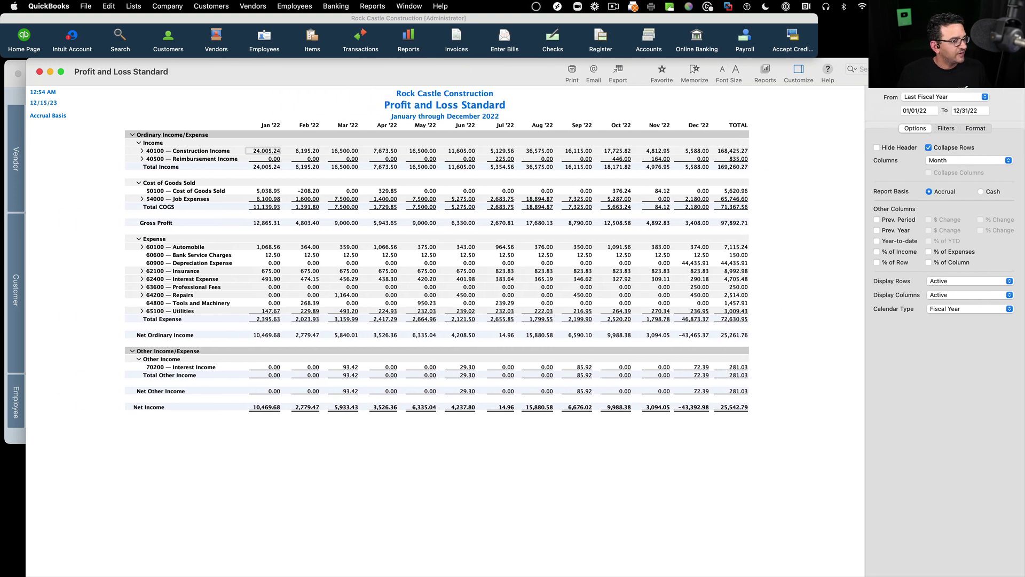
left_click_drag(152, 71, 136, 74)
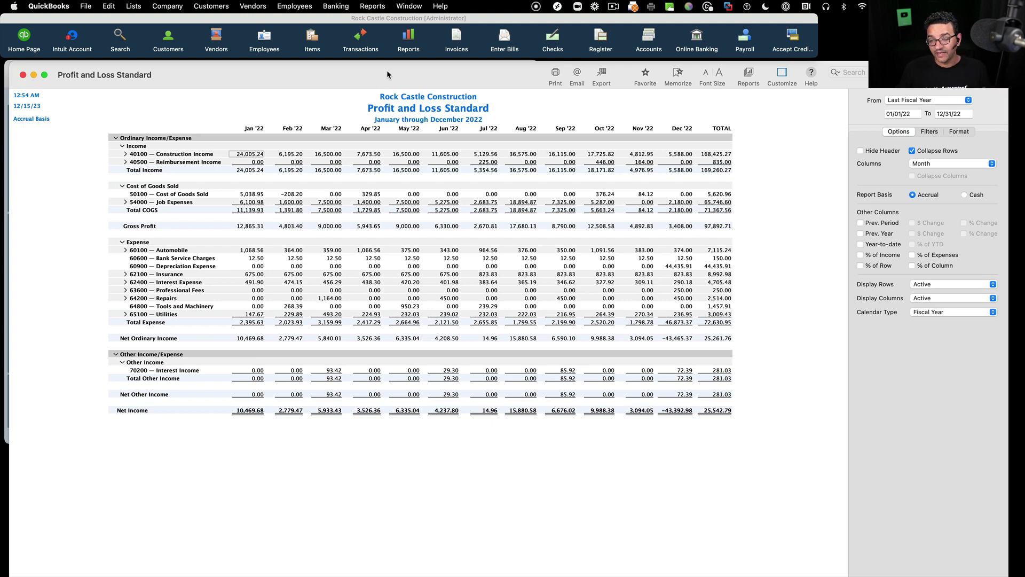
left_click(677, 75)
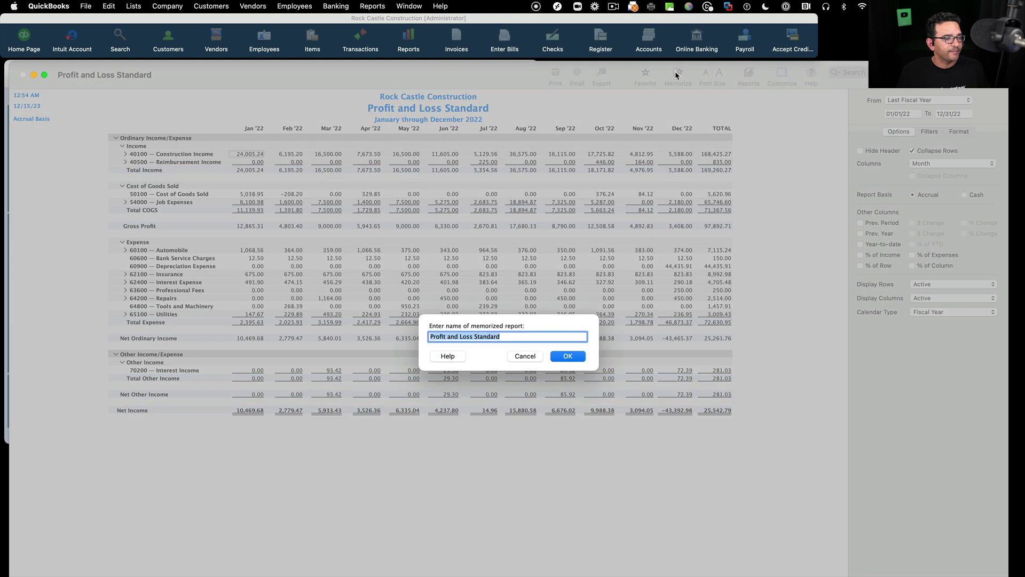
left_click(509, 334)
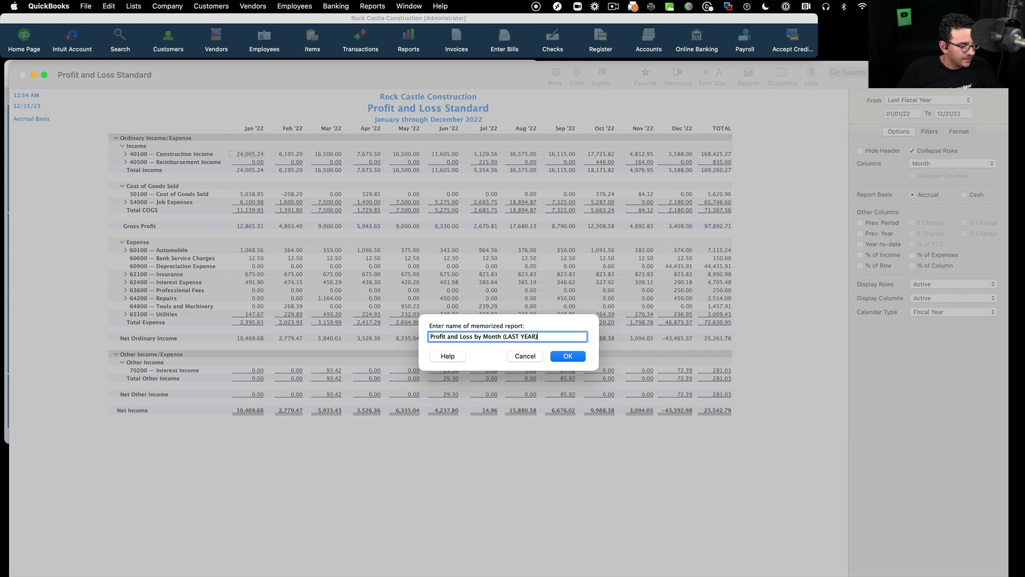
left_click(568, 357)
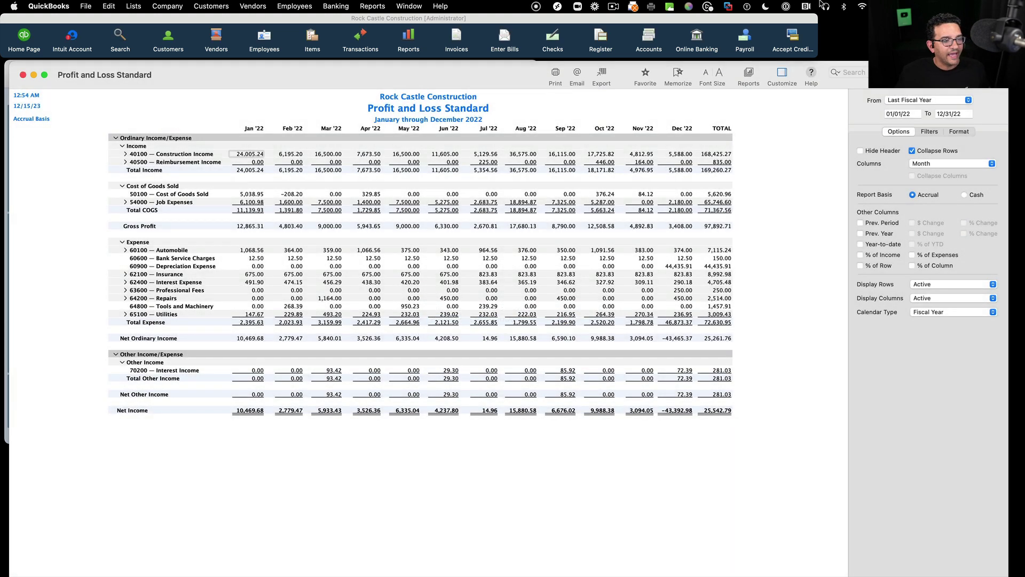
- Stop the Scribe desktop recording, then reposition and enlarge the Scribe window that holds the generated guide
left_click(539, 6)
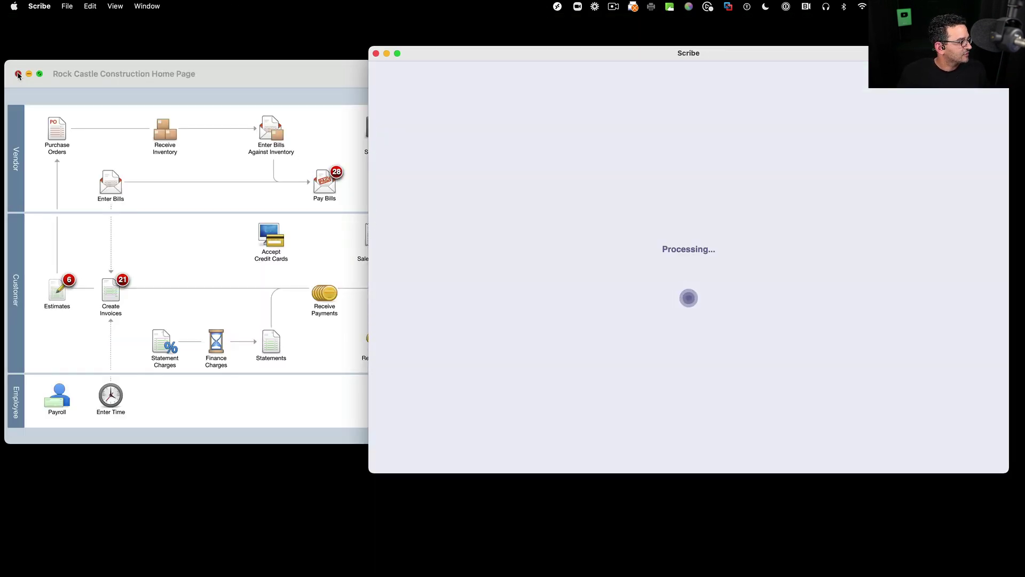
left_click_drag(574, 54, 250, 35)
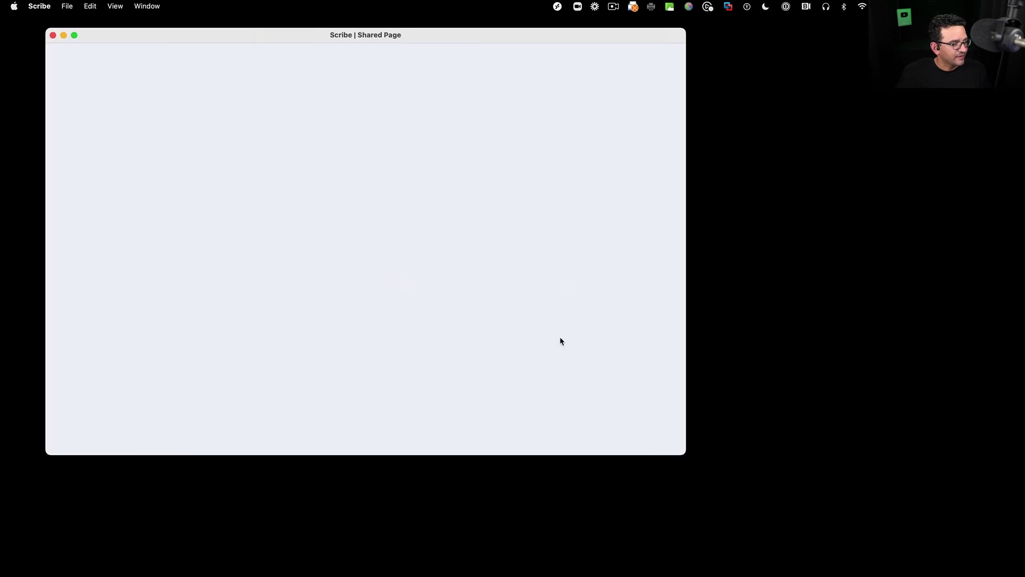
left_click_drag(681, 450, 961, 519)
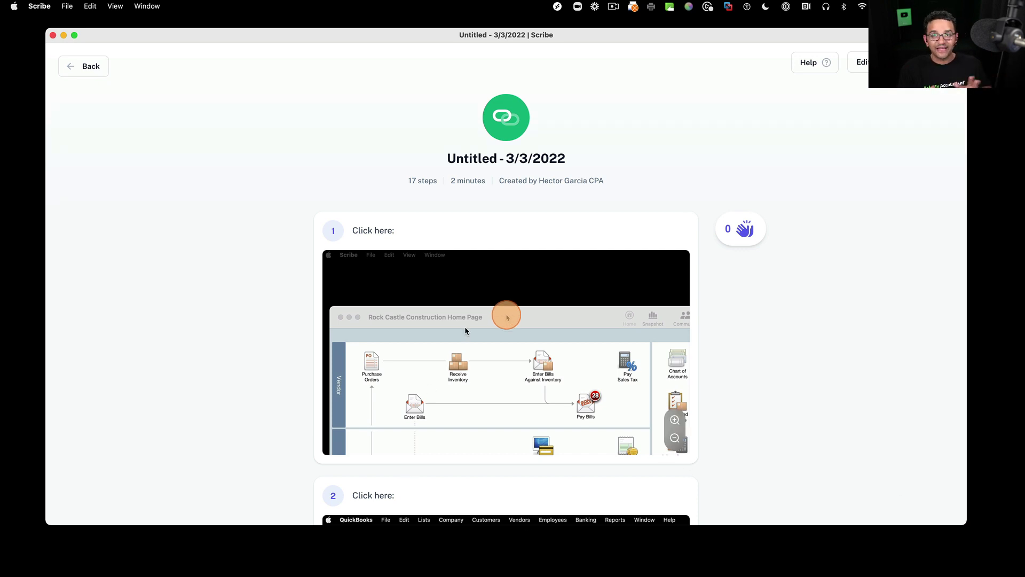
- Review the captured steps and screenshots throughout the untitled guide generated from the QuickBooks desktop recording
scroll(513, 248, "down", 5)
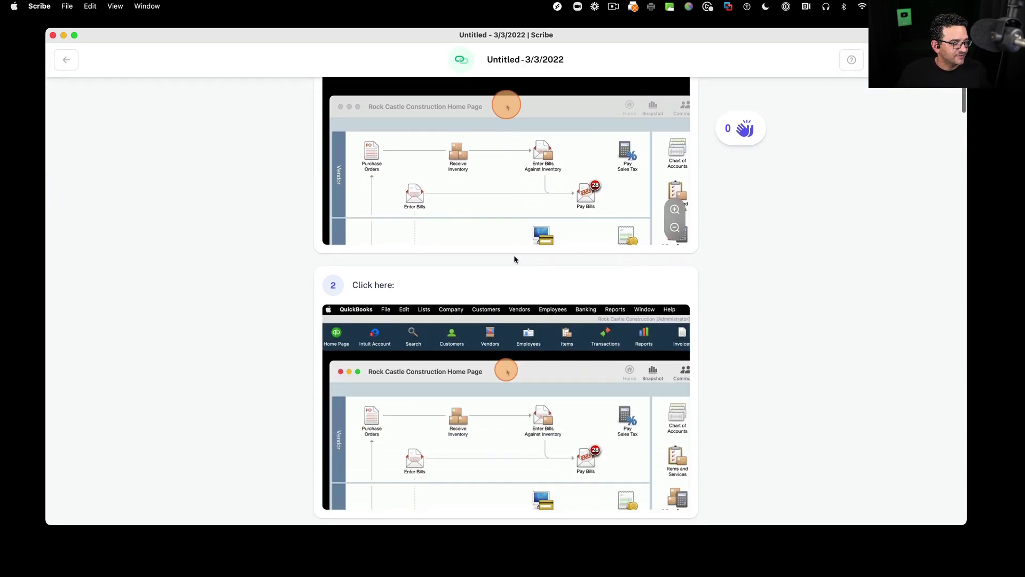
scroll(513, 255, "up", 5)
scroll(514, 266, "down", 6)
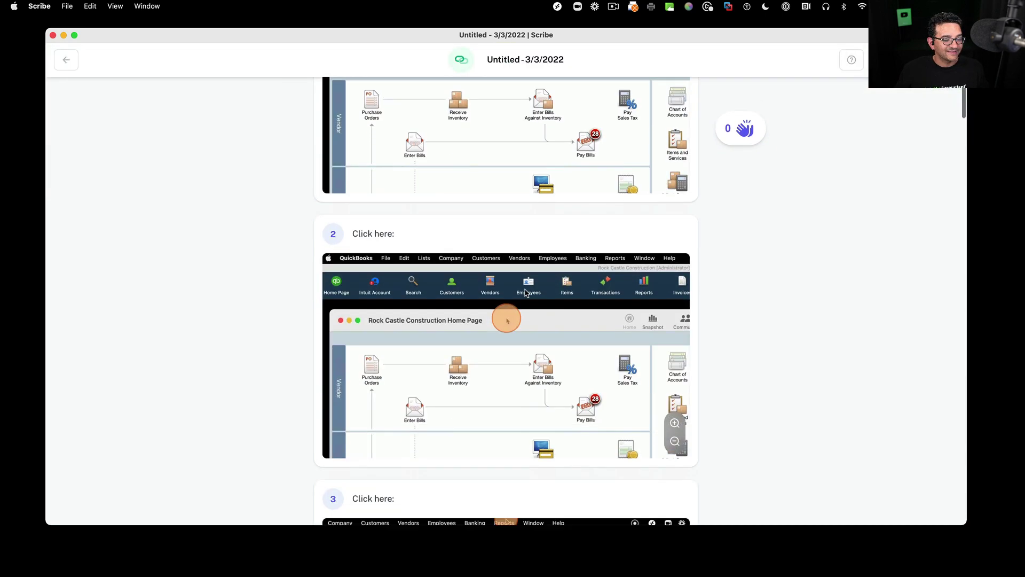
scroll(567, 312, "down", 10)
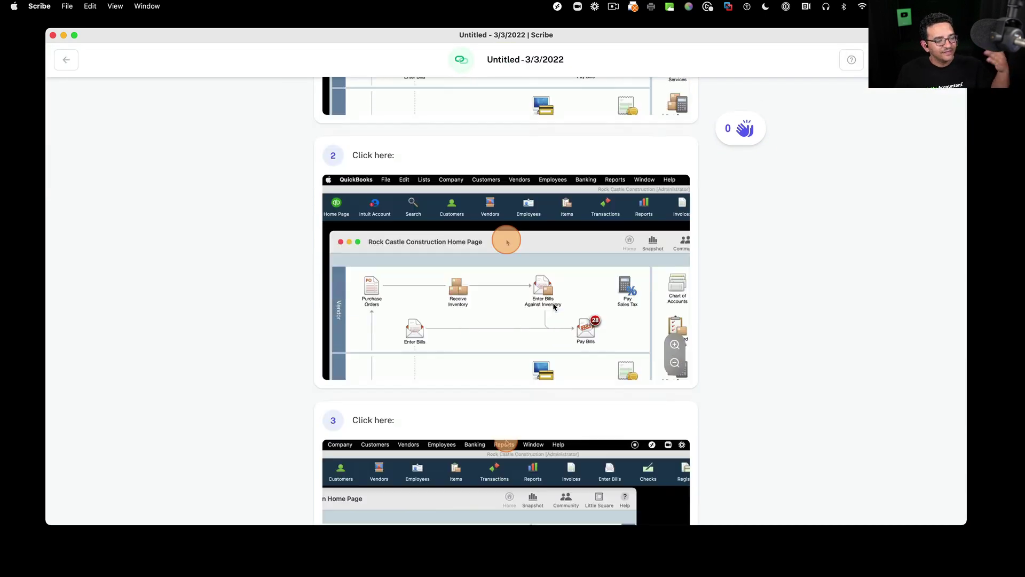
scroll(554, 307, "down", 10)
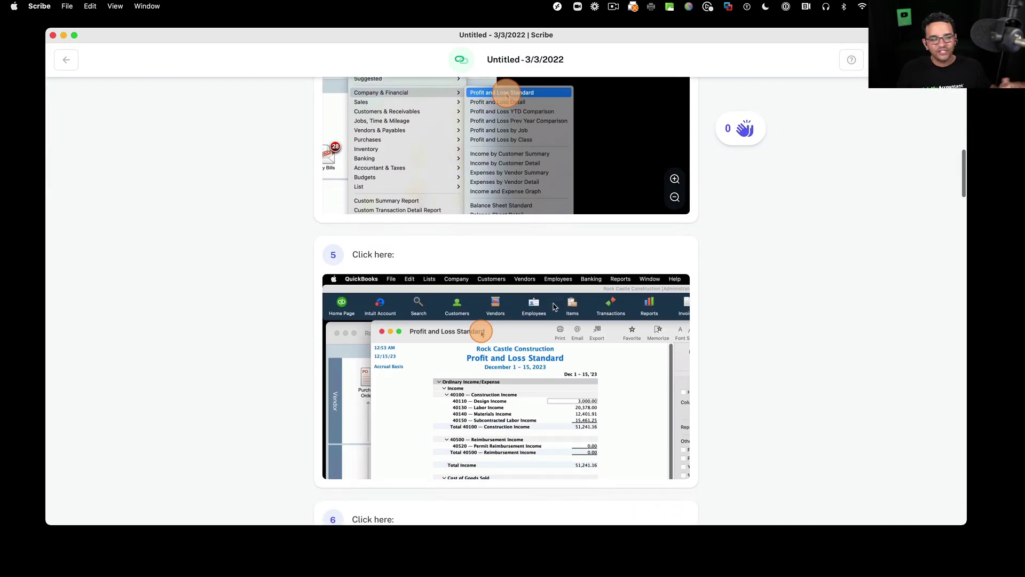
scroll(562, 309, "down", 18)
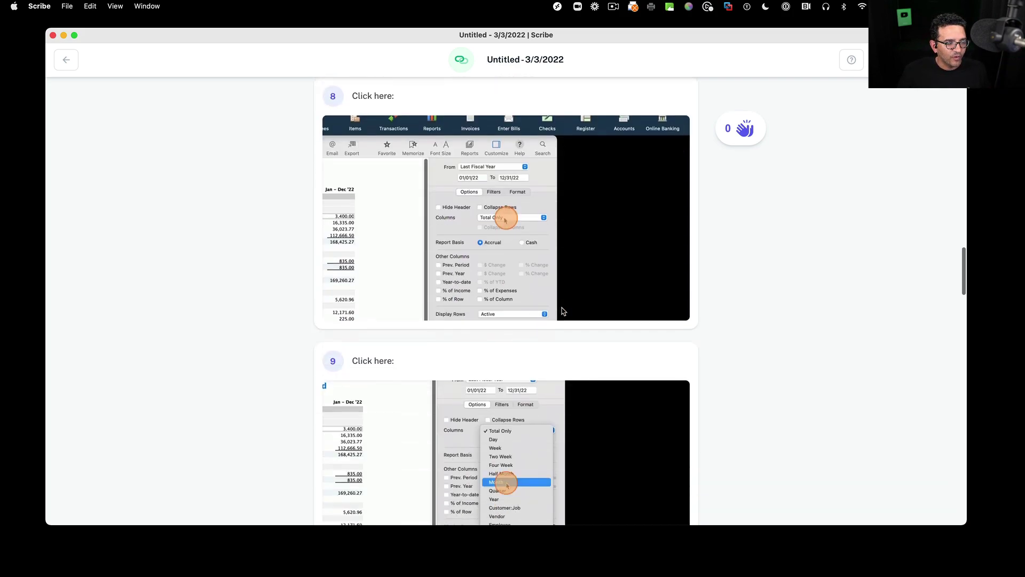
scroll(562, 312, "down", 20)
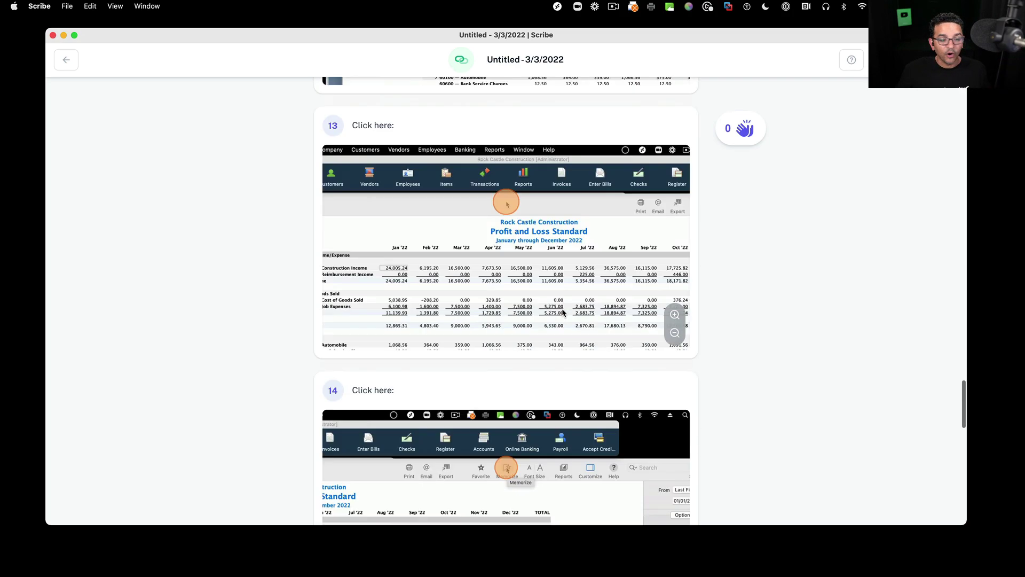
scroll(562, 312, "up", 20)
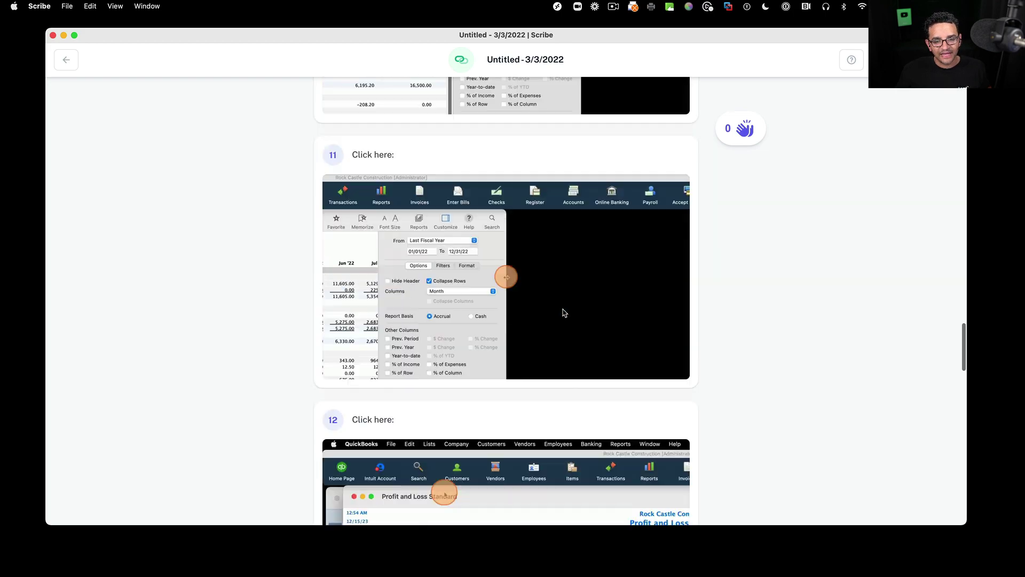